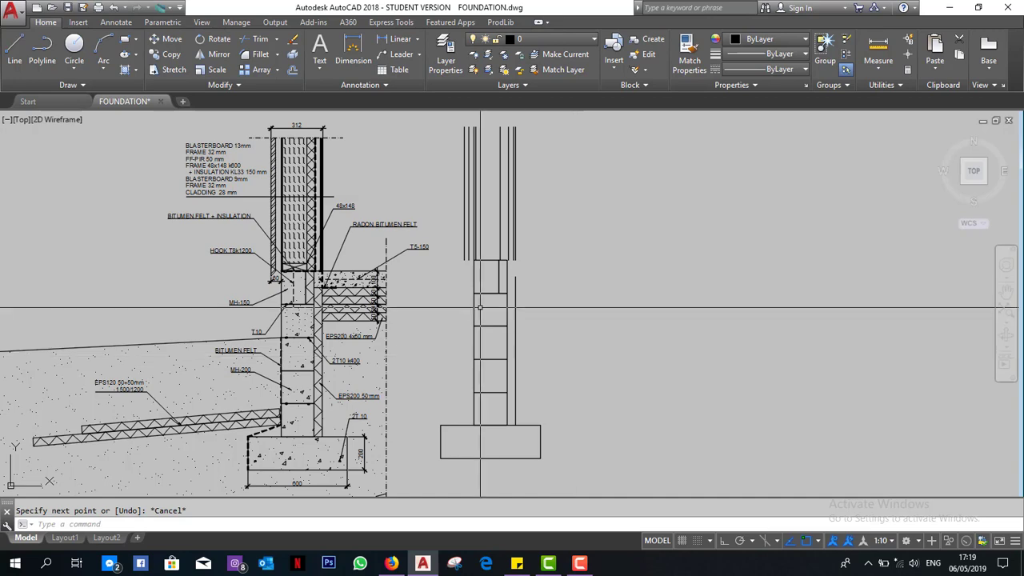
# Examine the floor slab and EPS insulation layers in the reference foundation detail and compare them with the unfinished copy
pyautogui.scroll(5, 497, 251)
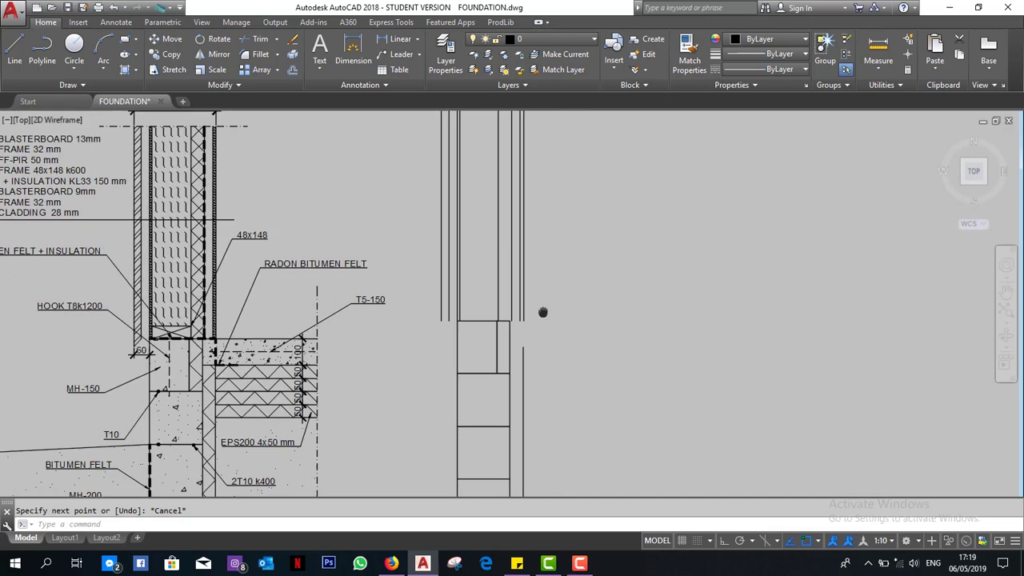
pyautogui.scroll(2, 523, 373)
pyautogui.moveTo(521, 398); pyautogui.dragTo(702, 387, button='middle')
pyautogui.scroll(-2, 702, 387)
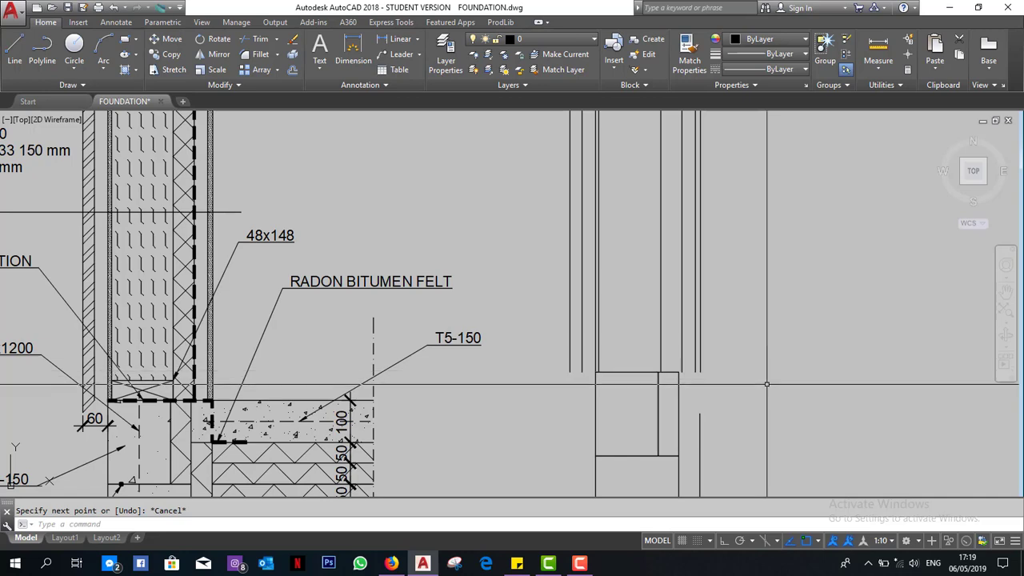
pyautogui.scroll(-2, 695, 390)
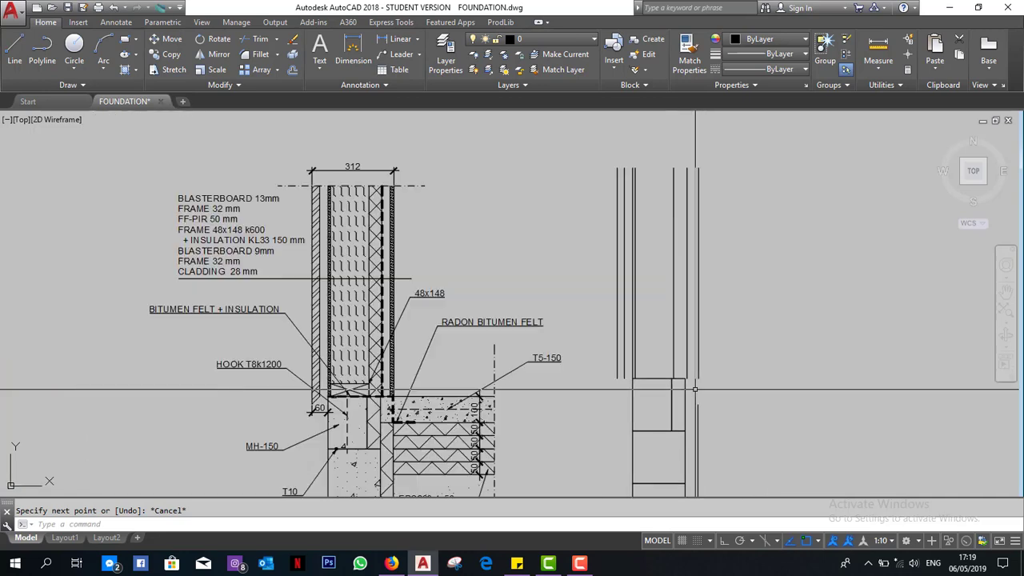
pyautogui.moveTo(738, 419); pyautogui.dragTo(662, 368, button='middle')
pyautogui.moveTo(681, 455)
pyautogui.mouseDown(button='middle')
pyautogui.moveTo(642, 391)
pyautogui.moveTo(658, 424)
pyautogui.mouseUp(button='middle')
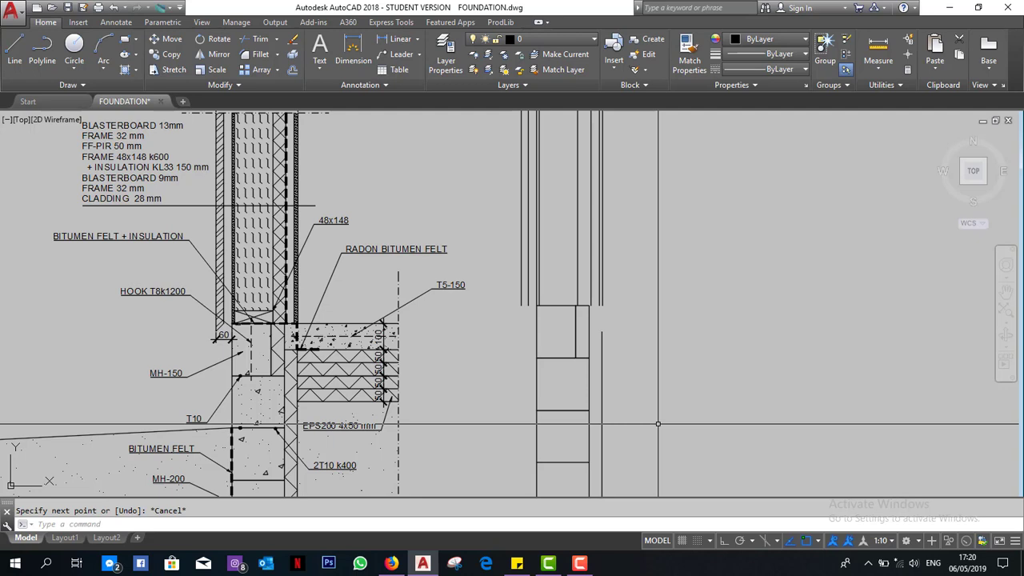
pyautogui.moveTo(722, 336); pyautogui.dragTo(677, 344, button='middle')
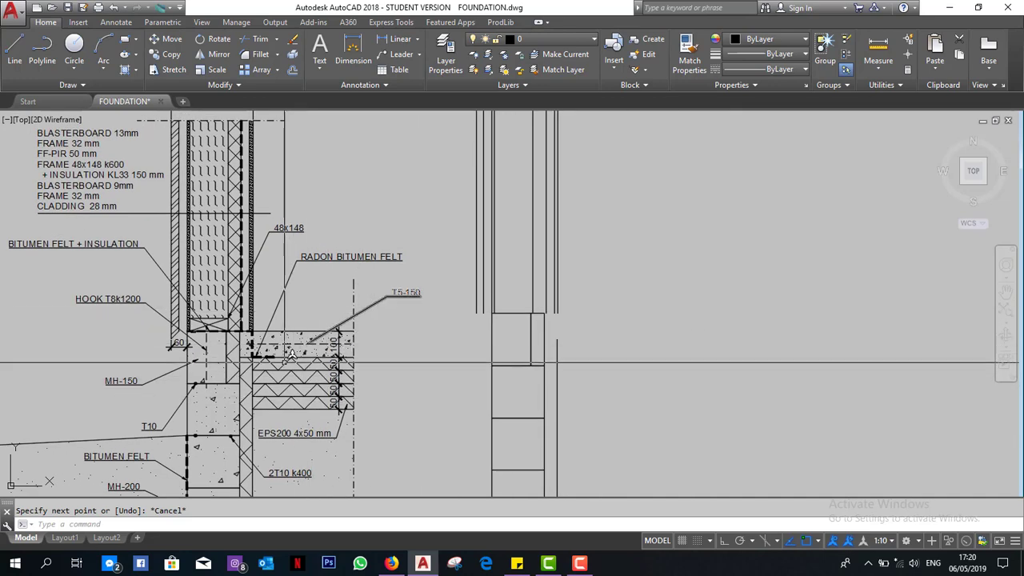
pyautogui.moveTo(622, 306); pyautogui.dragTo(527, 308, button='middle')
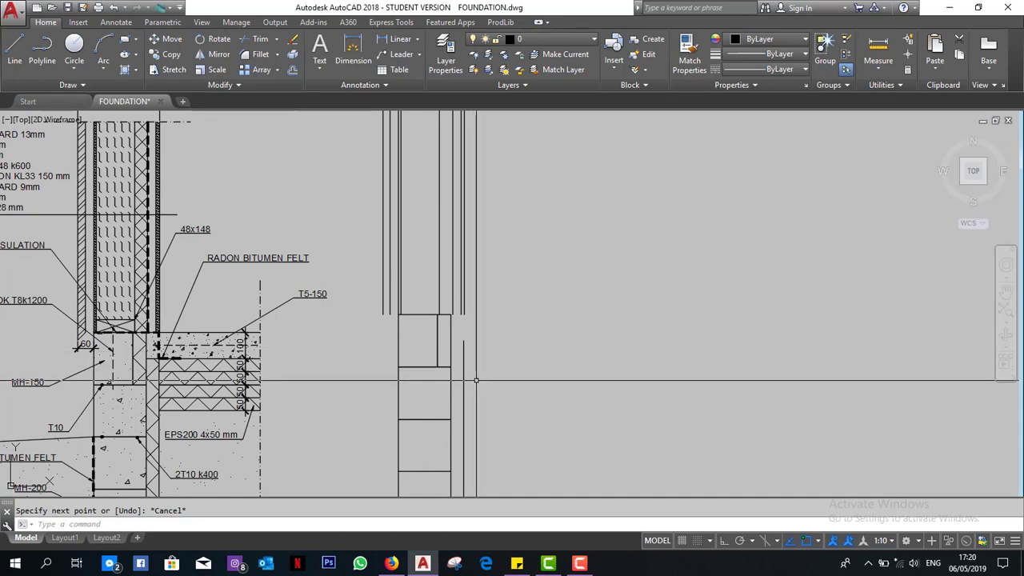
pyautogui.scroll(4, 304, 383)
pyautogui.moveTo(245, 383); pyautogui.dragTo(443, 381, button='middle')
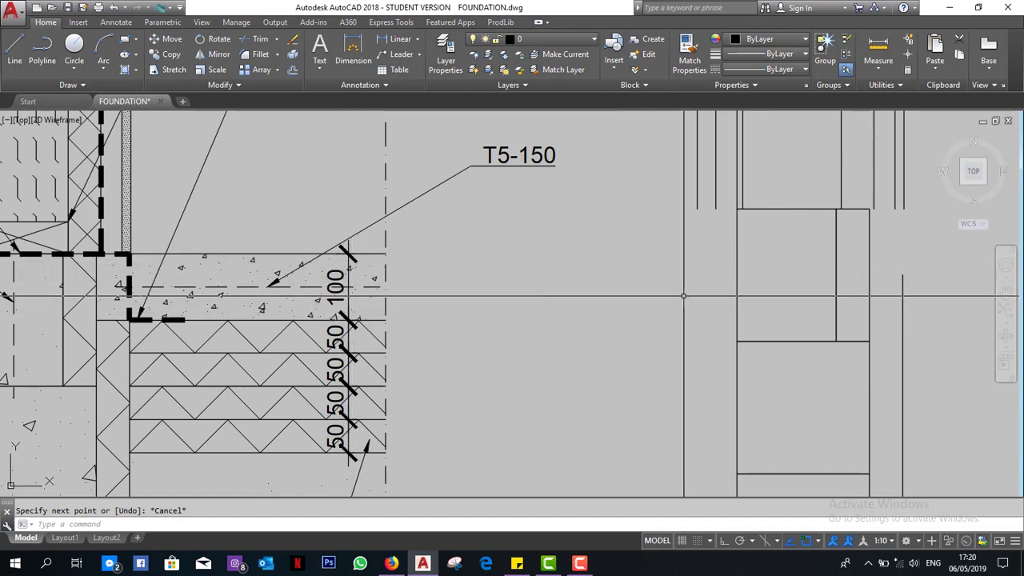
pyautogui.scroll(-2, 689, 295)
pyautogui.moveTo(728, 293); pyautogui.dragTo(658, 304, button='middle')
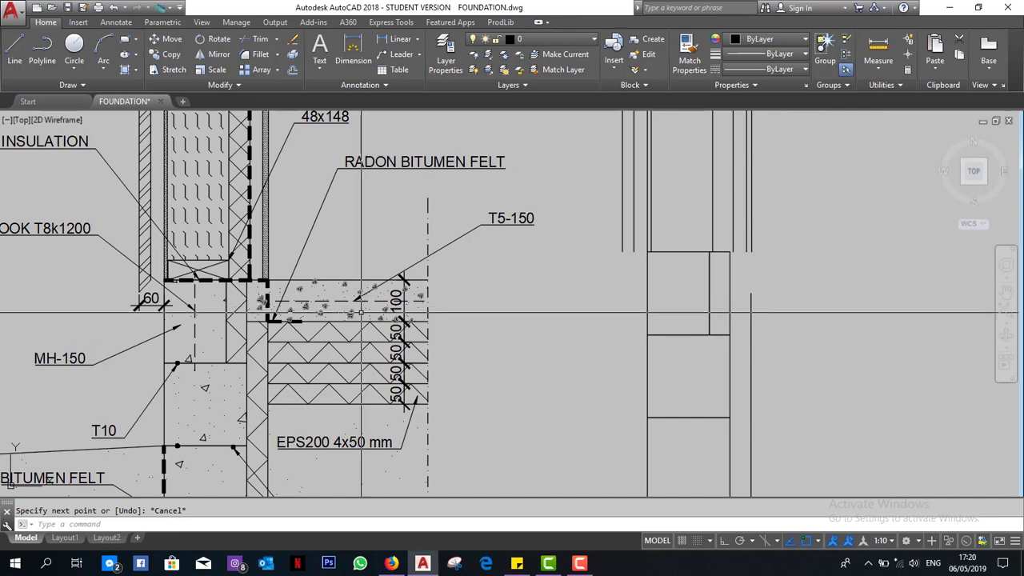
pyautogui.moveTo(369, 312); pyautogui.dragTo(281, 320, button='middle')
pyautogui.scroll(4, 624, 286)
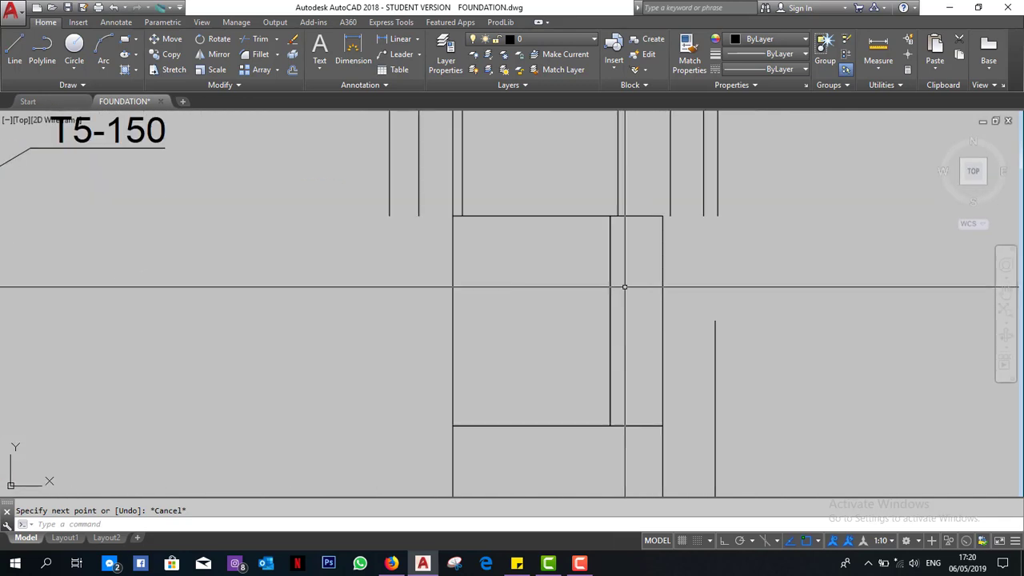
# Draw a horizontal line outward from the upper-right corner of the topmost foundation block, as the top edge of the floor slab
pyautogui.scroll(-6, 536, 287)
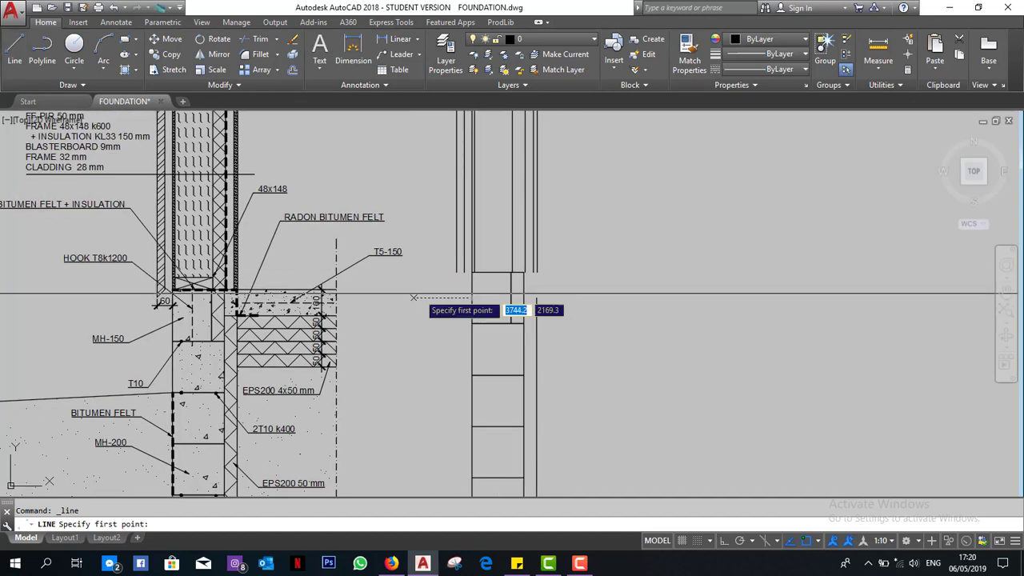
pyautogui.scroll(6, 488, 276)
pyautogui.scroll(5, 580, 272)
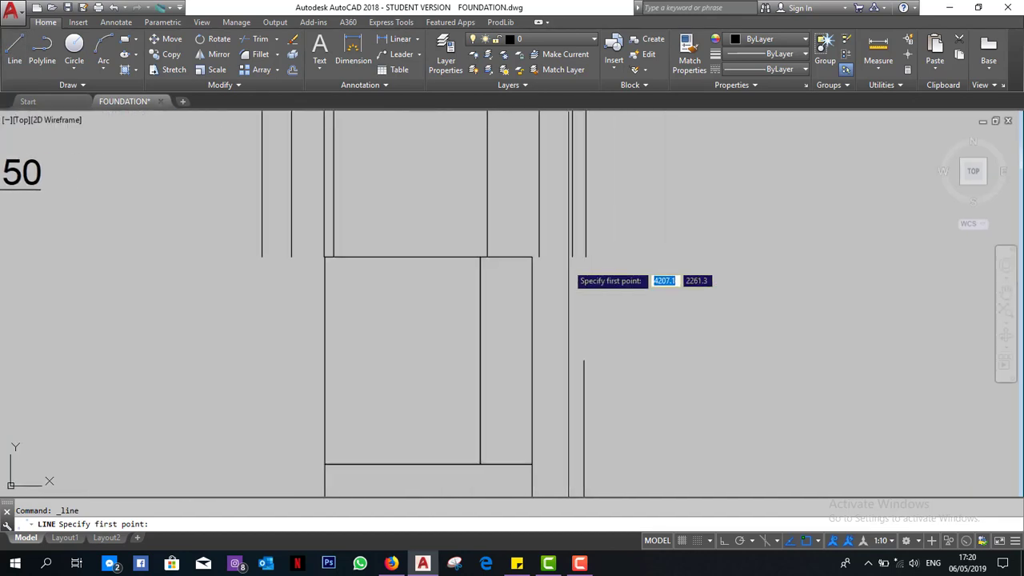
pyautogui.click(476, 248)
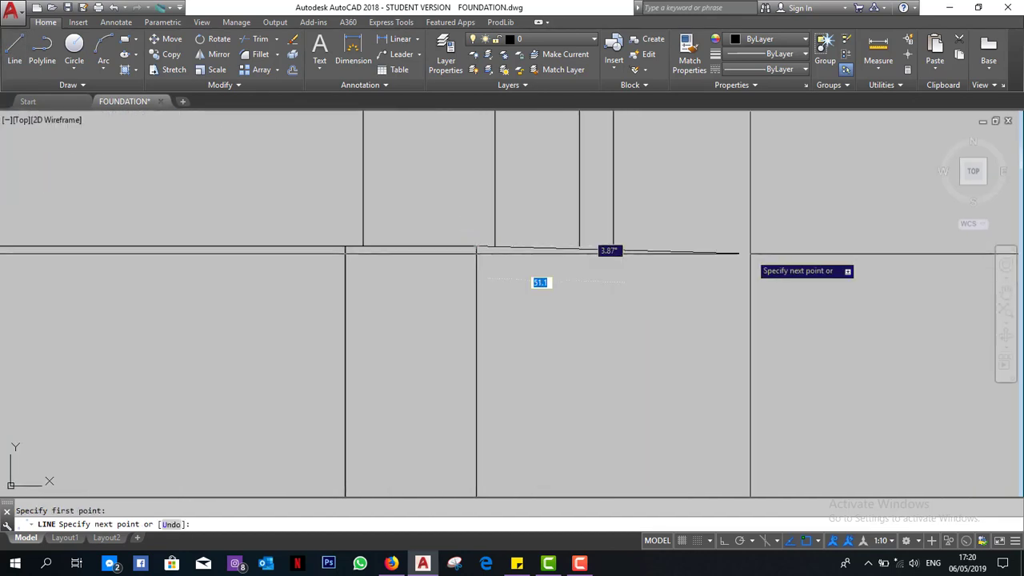
pyautogui.scroll(-2, 502, 248)
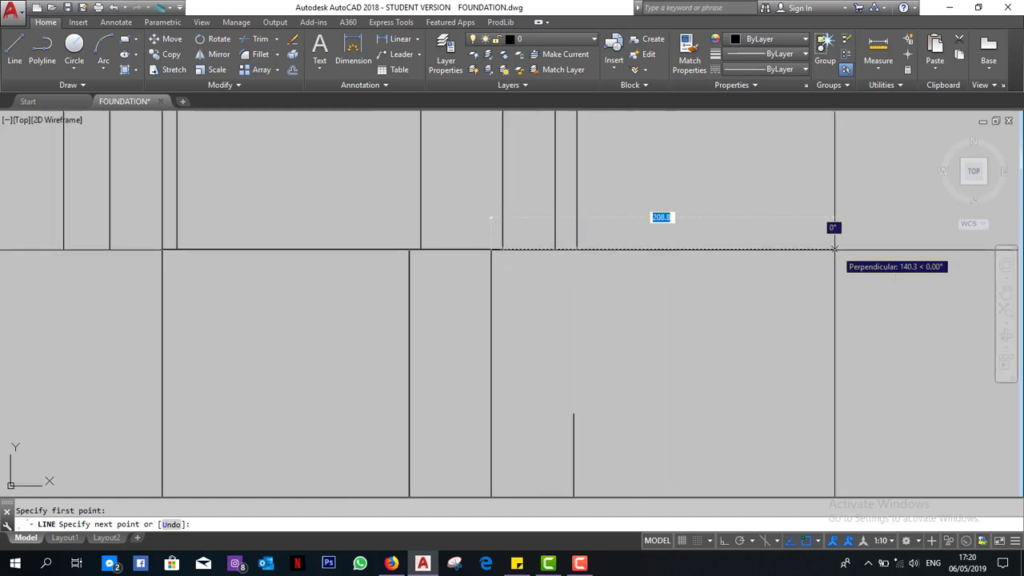
pyautogui.click(933, 249)
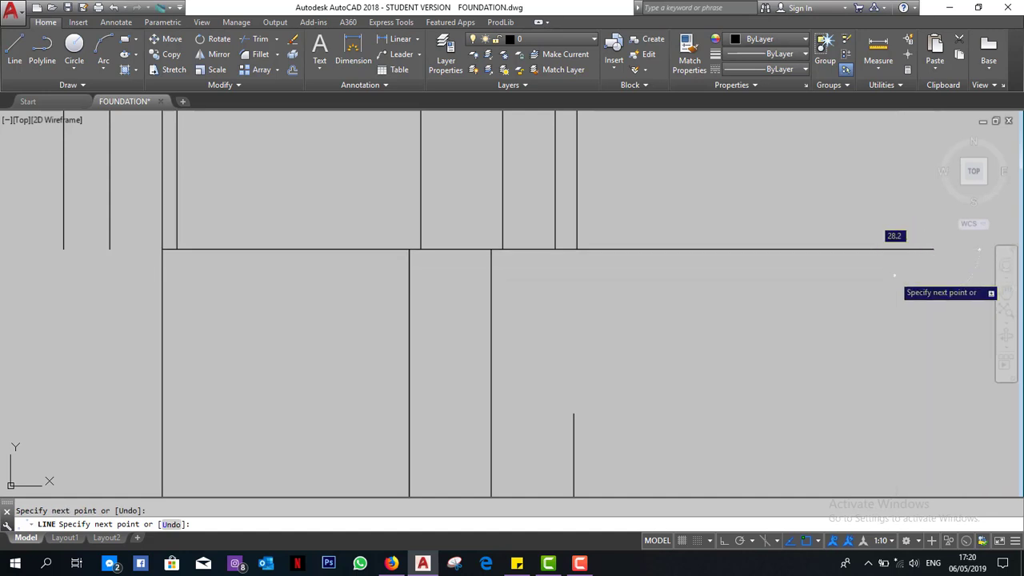
pyautogui.press('Escape')
pyautogui.scroll(-2, 825, 349)
pyautogui.moveTo(801, 359); pyautogui.dragTo(728, 358, button='middle')
pyautogui.scroll(-2, 728, 358)
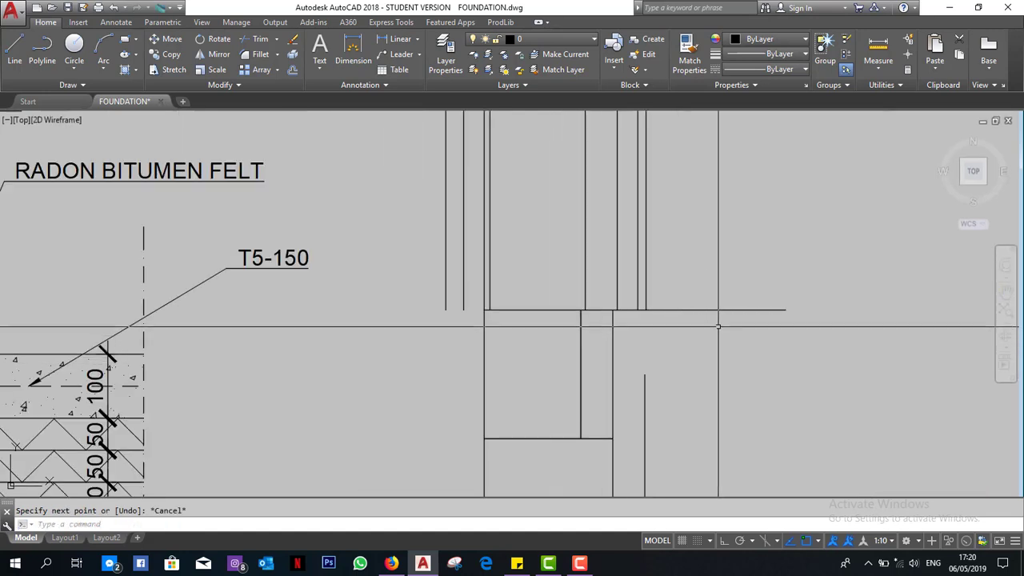
pyautogui.moveTo(629, 346); pyautogui.dragTo(677, 340, button='middle')
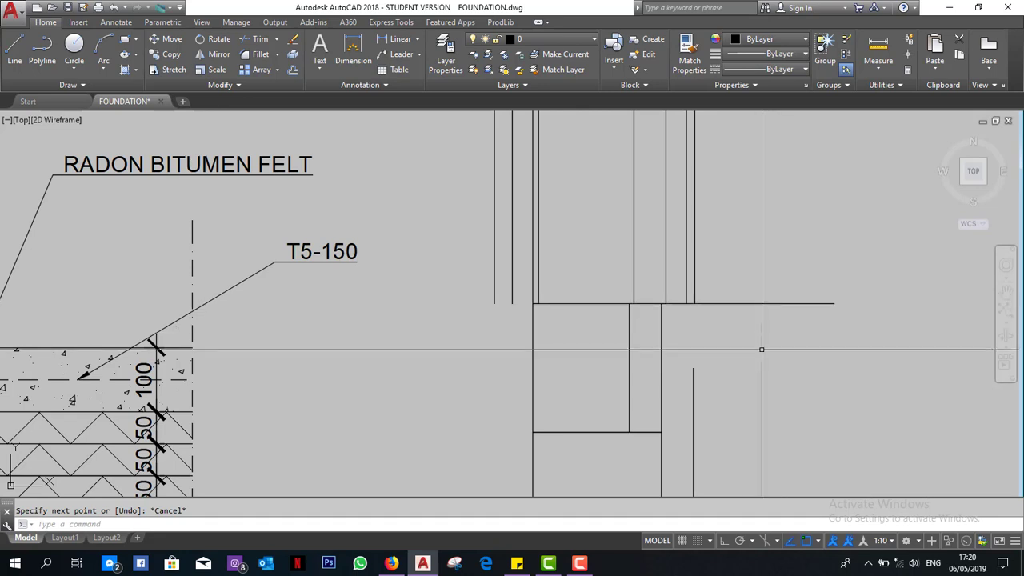
# Offset the floor slab's top line 100 mm downward to form the slab's underside
pyautogui.click(293, 70)
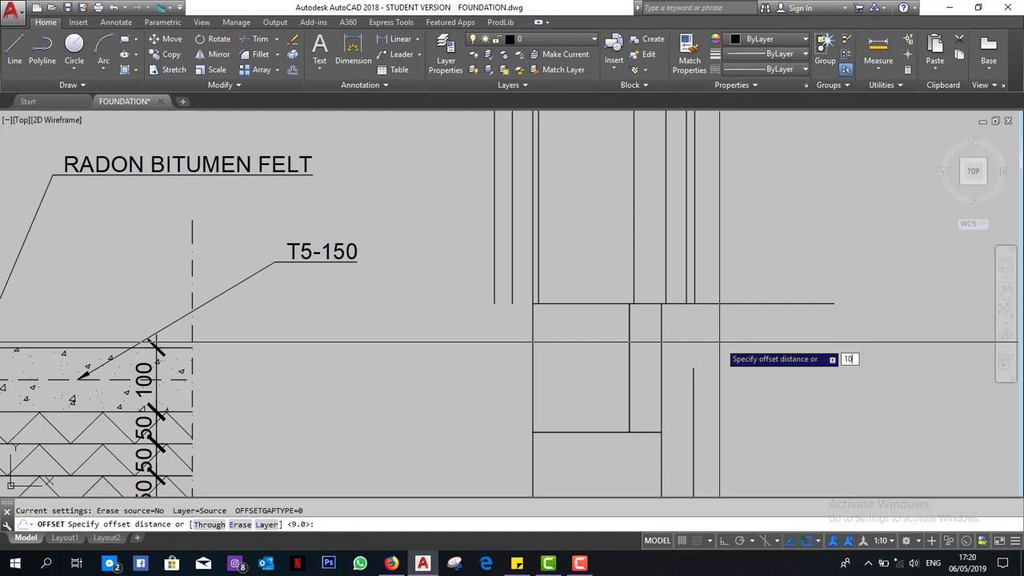
pyautogui.press('Return')
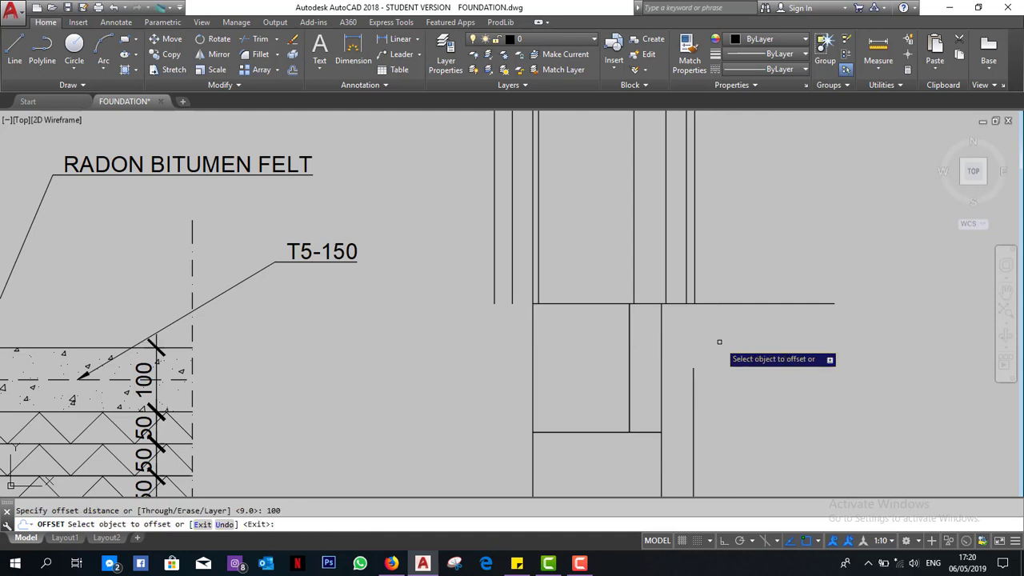
pyautogui.click(766, 303)
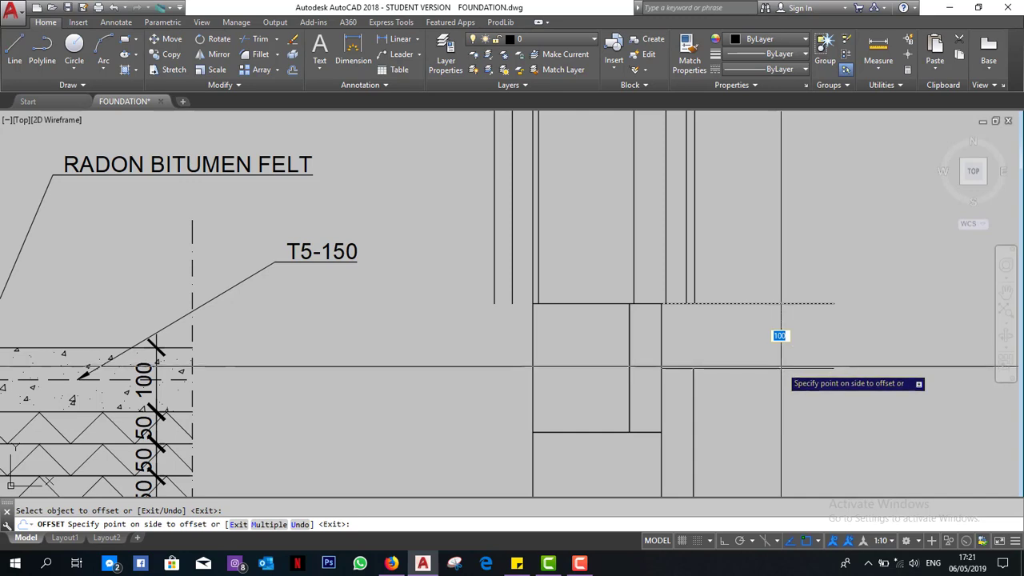
pyautogui.click(779, 335)
pyautogui.scroll(-3, 713, 423)
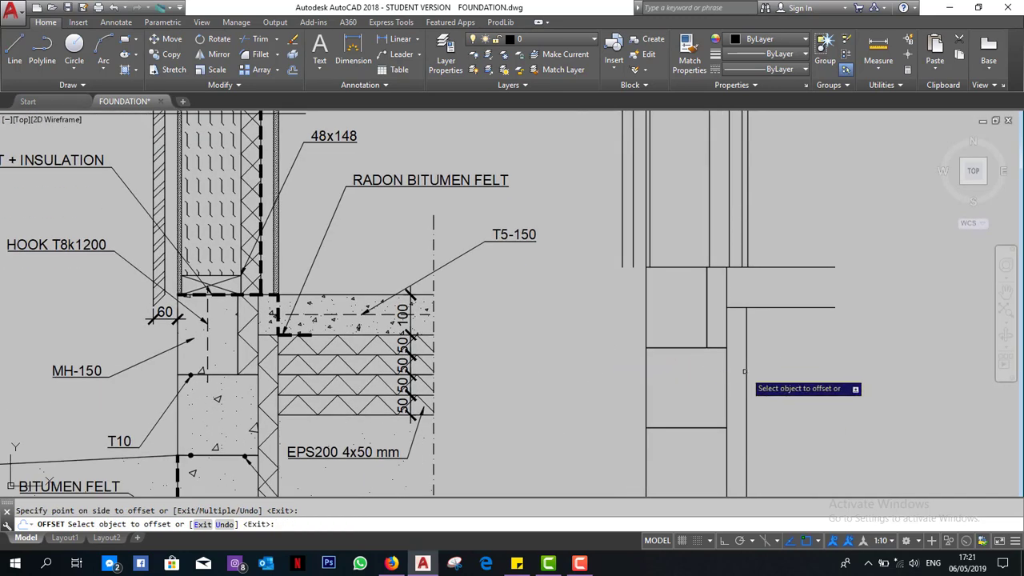
pyautogui.scroll(-2, 704, 370)
pyautogui.scroll(3, 685, 377)
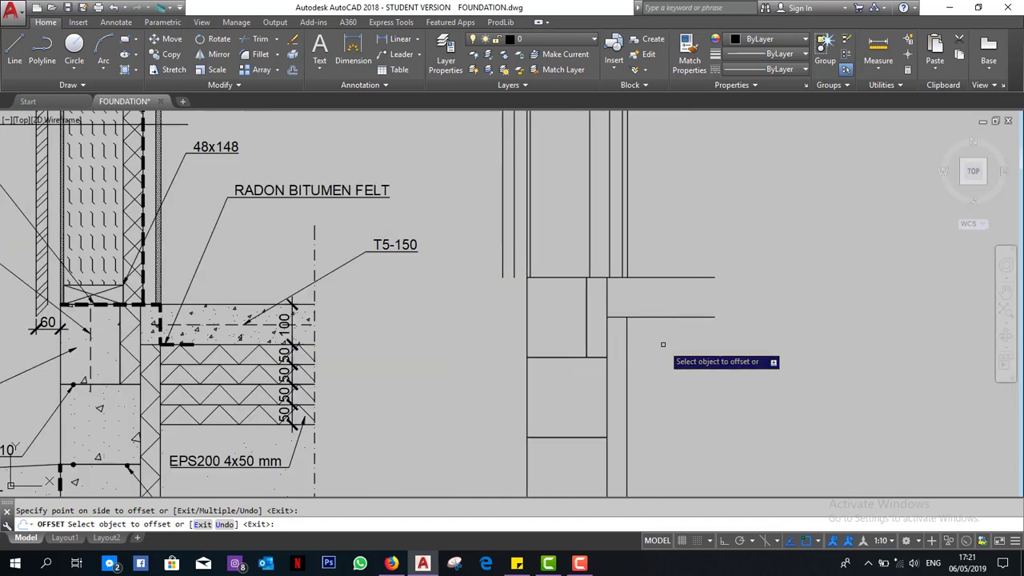
pyautogui.scroll(2, 275, 363)
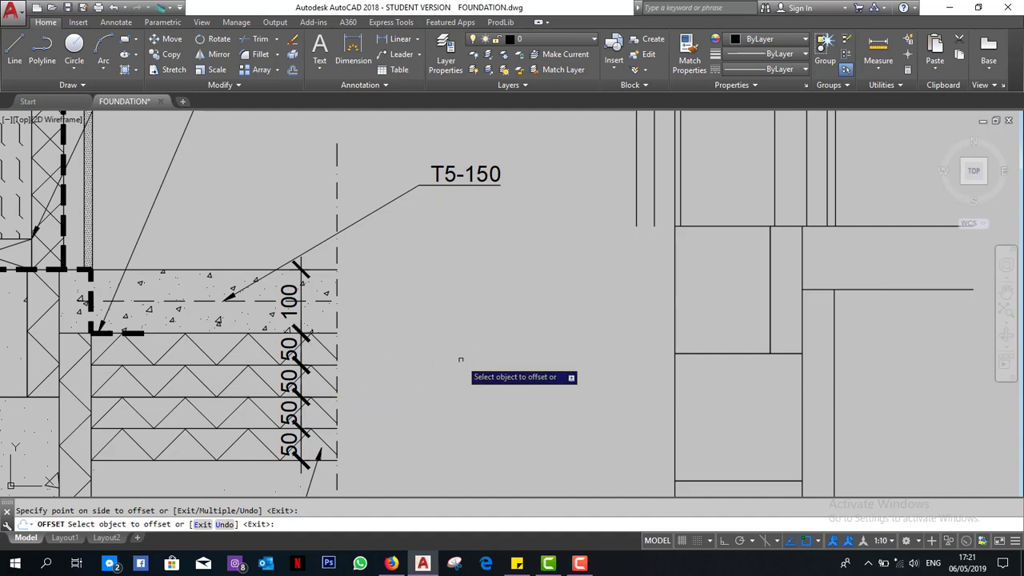
pyautogui.scroll(-2, 490, 359)
pyautogui.scroll(2, 655, 351)
pyautogui.scroll(-2, 474, 354)
pyautogui.press('Escape')
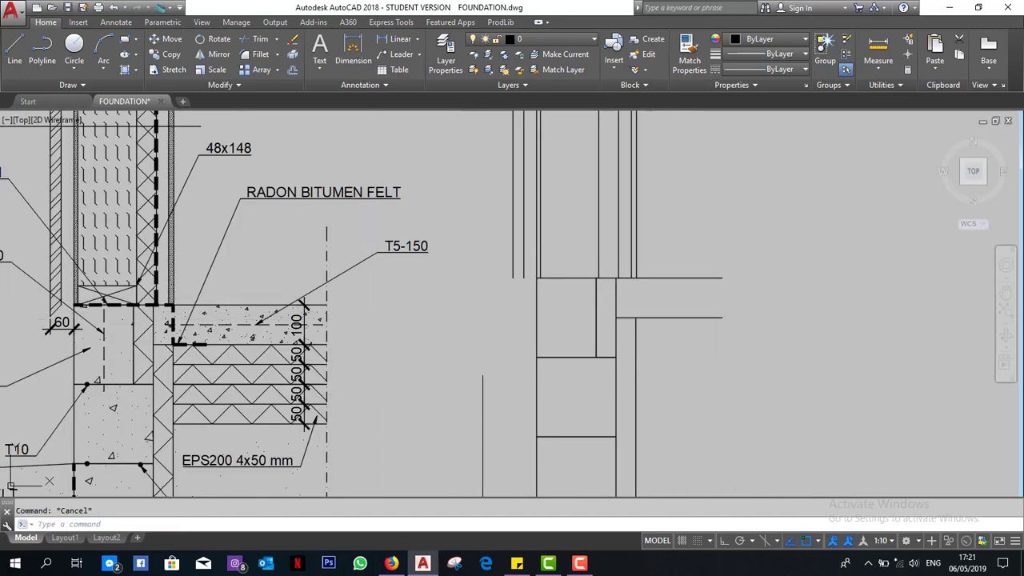
# Offset the slab's underside line downward three times in succession at 50 mm spacing to form insulation layers
pyautogui.moveTo(506, 345); pyautogui.dragTo(447, 350, button='middle')
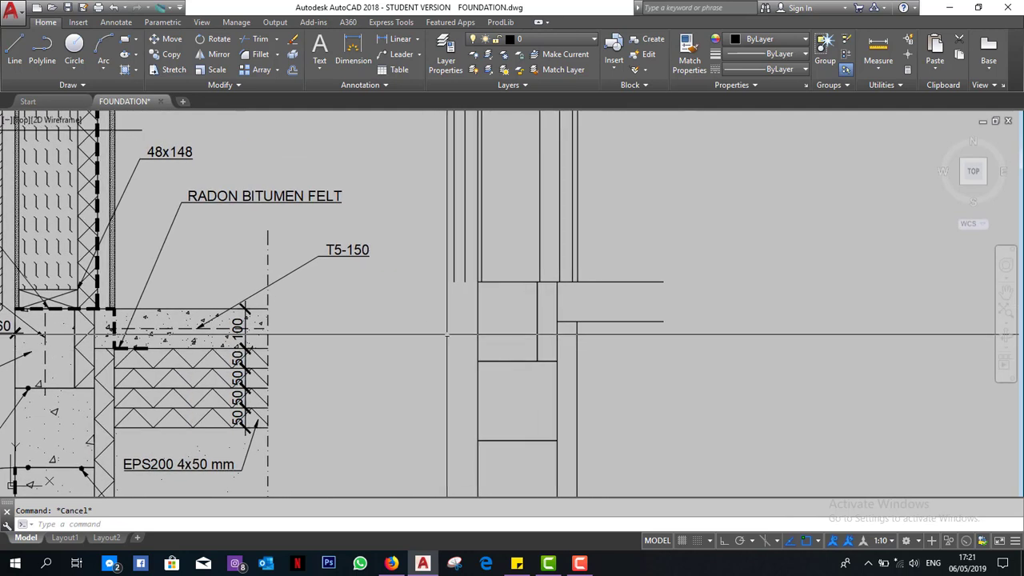
pyautogui.click(293, 74)
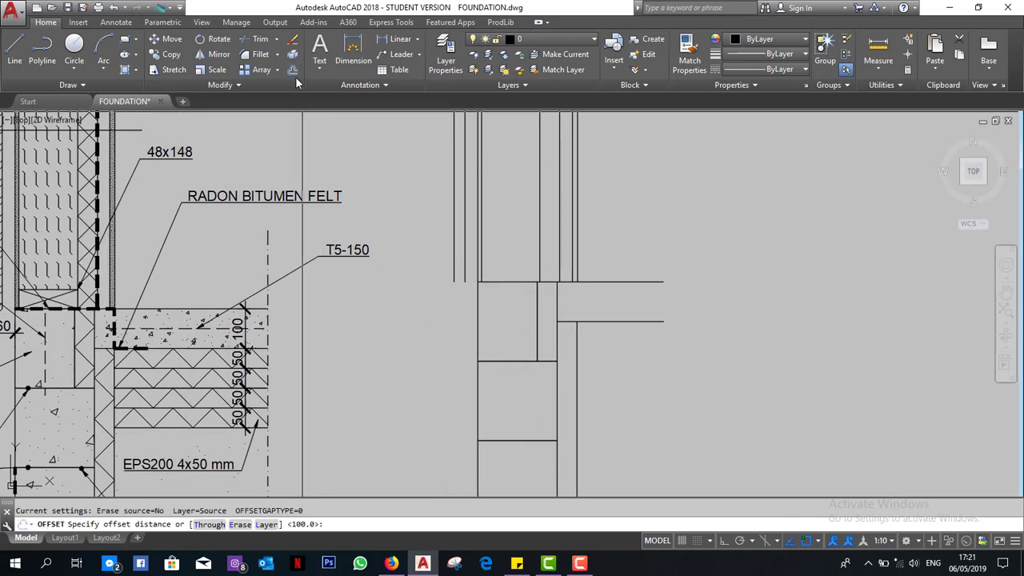
pyautogui.moveTo(448, 265); pyautogui.dragTo(357, 263, button='middle')
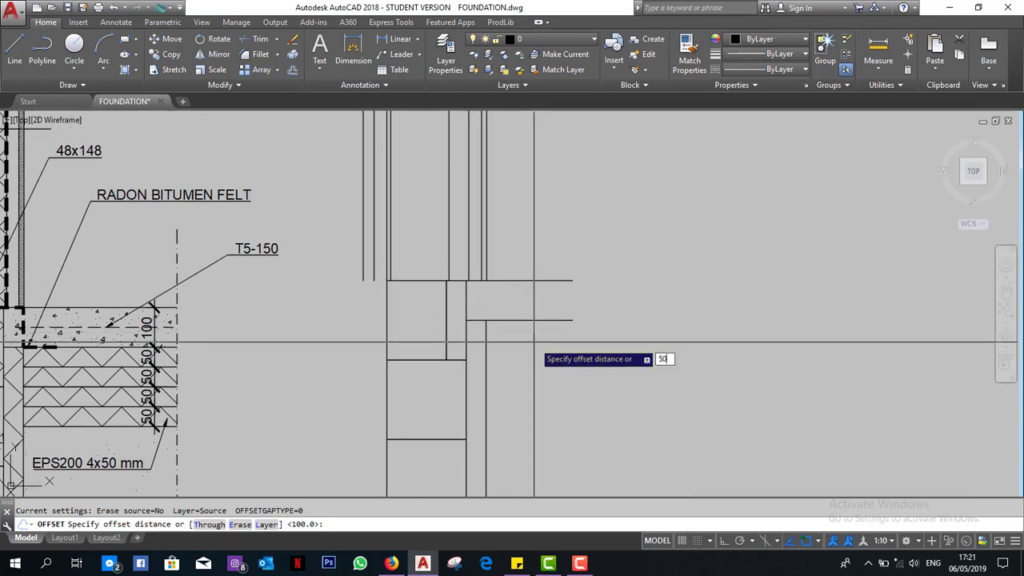
pyautogui.press('Return')
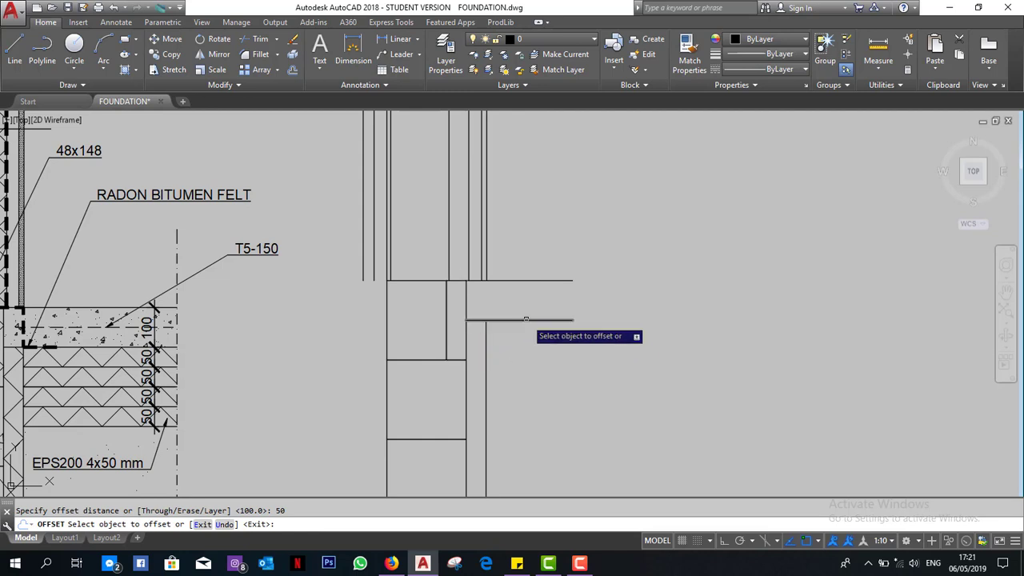
pyautogui.click(525, 320)
pyautogui.click(551, 344)
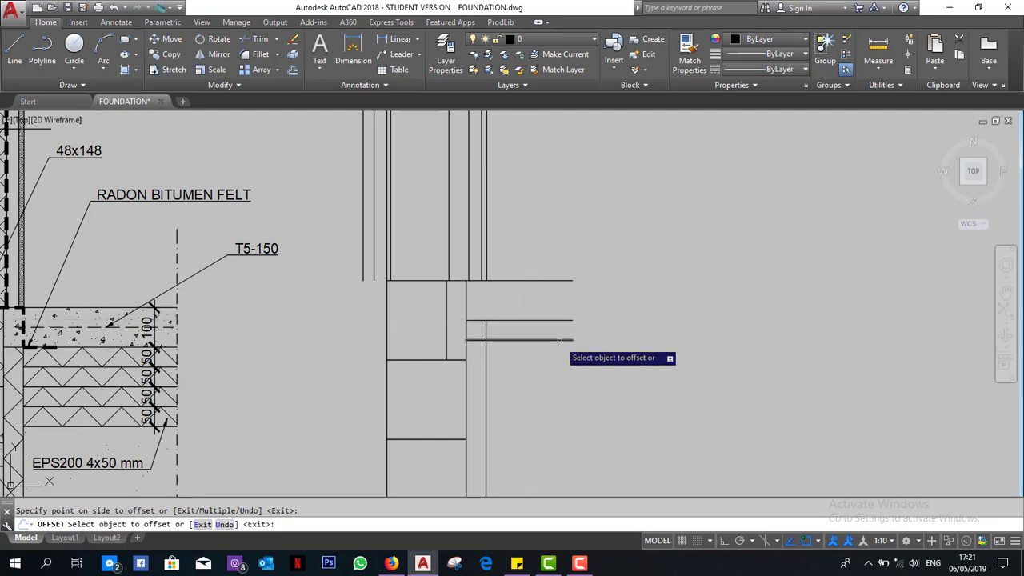
pyautogui.click(559, 340)
pyautogui.click(548, 366)
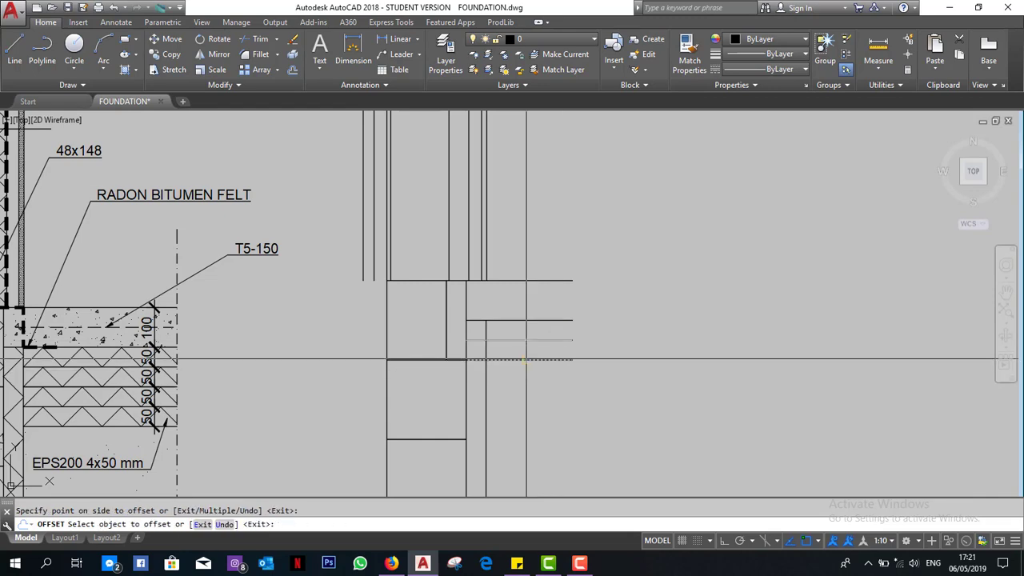
pyautogui.click(524, 359)
pyautogui.click(525, 372)
pyautogui.scroll(-2, 262, 408)
pyautogui.moveTo(265, 407); pyautogui.dragTo(355, 415, button='middle')
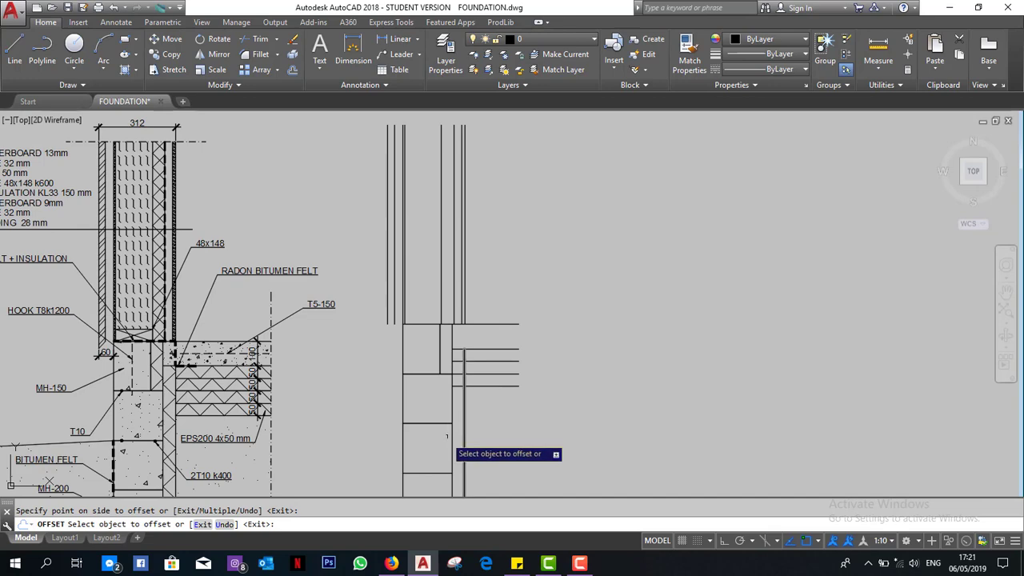
pyautogui.scroll(-2, 425, 430)
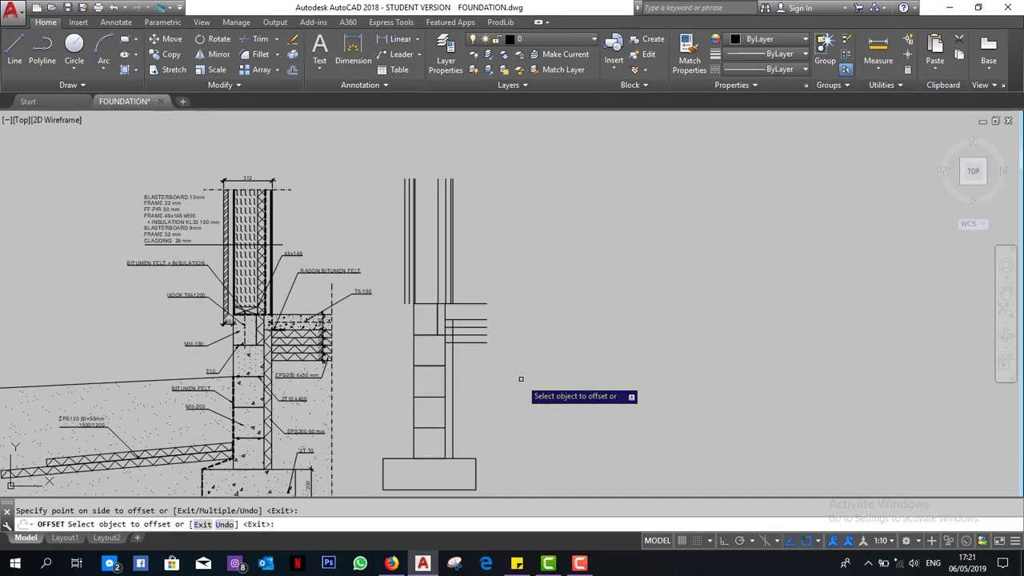
pyautogui.click(579, 564)
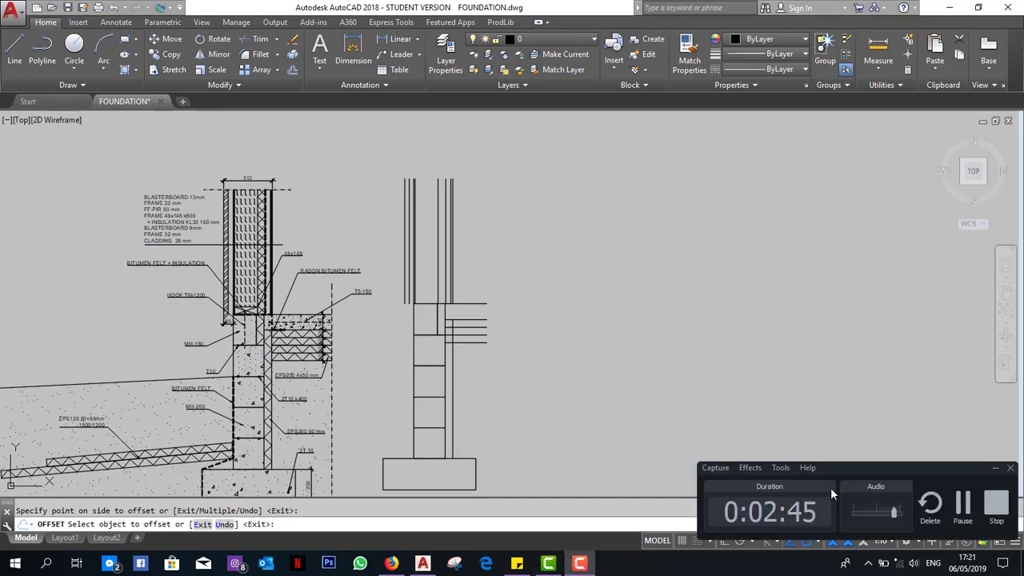
pyautogui.click(957, 506)
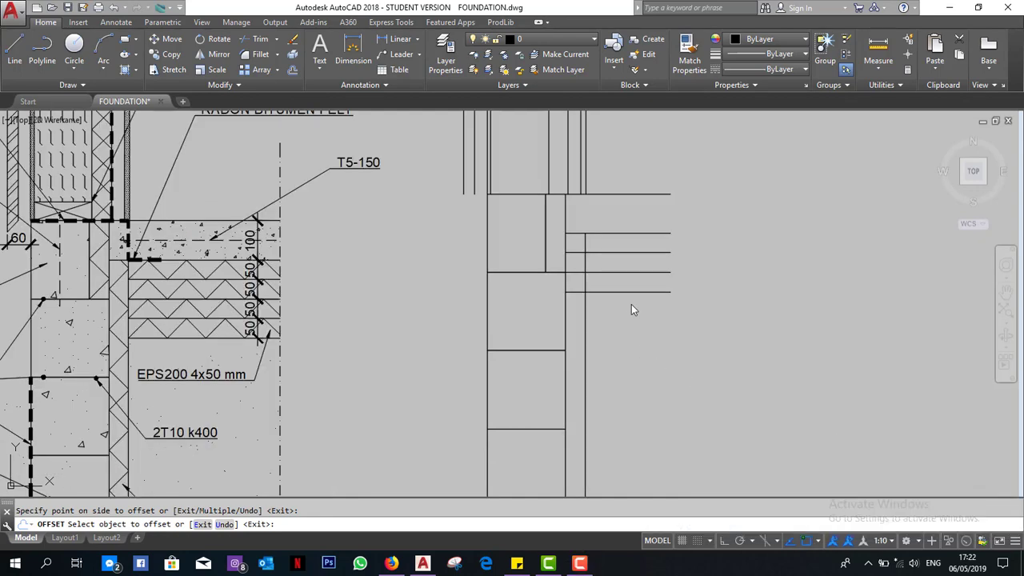
pyautogui.scroll(2, 631, 328)
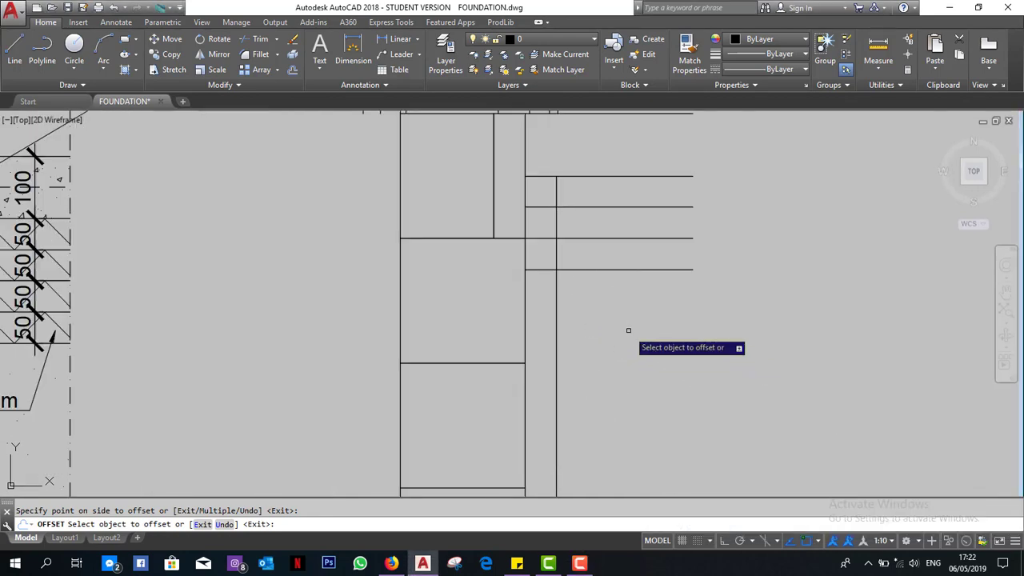
pyautogui.scroll(-2, 622, 323)
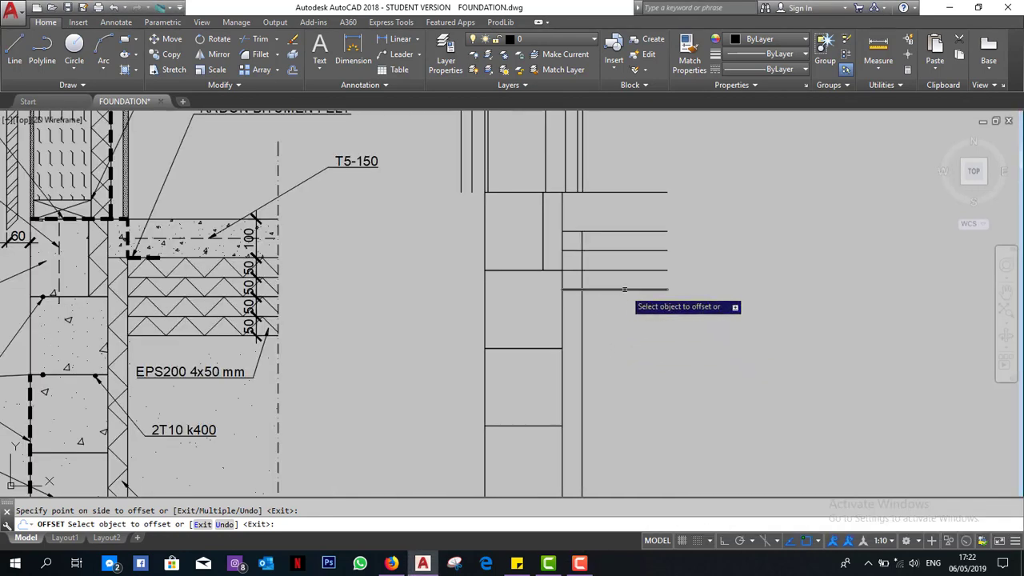
# Offset the lowest insulation line another 50 mm downward to form the underside of the fourth EPS layer
pyautogui.click(623, 289)
pyautogui.click(632, 320)
pyautogui.press('Escape')
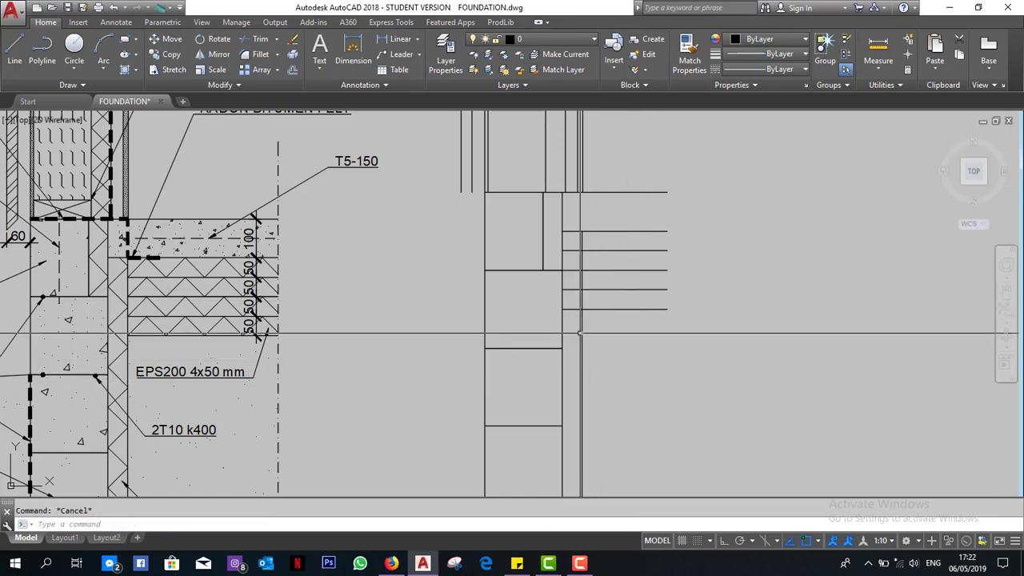
pyautogui.moveTo(579, 333); pyautogui.dragTo(619, 360, button='middle')
pyautogui.scroll(-2, 720, 448)
pyautogui.moveTo(721, 452); pyautogui.dragTo(649, 374, button='middle')
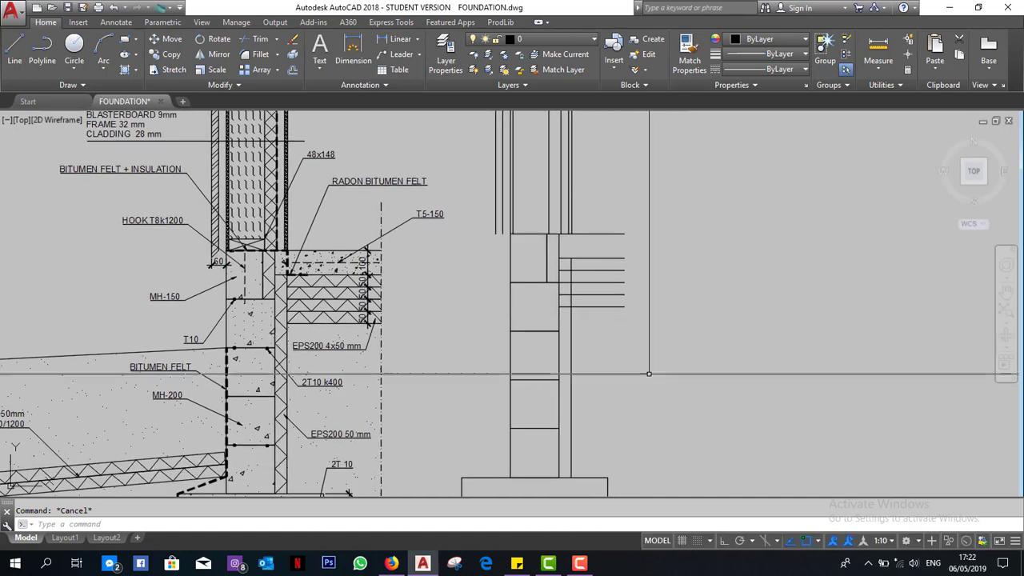
pyautogui.moveTo(644, 336); pyautogui.dragTo(557, 337, button='middle')
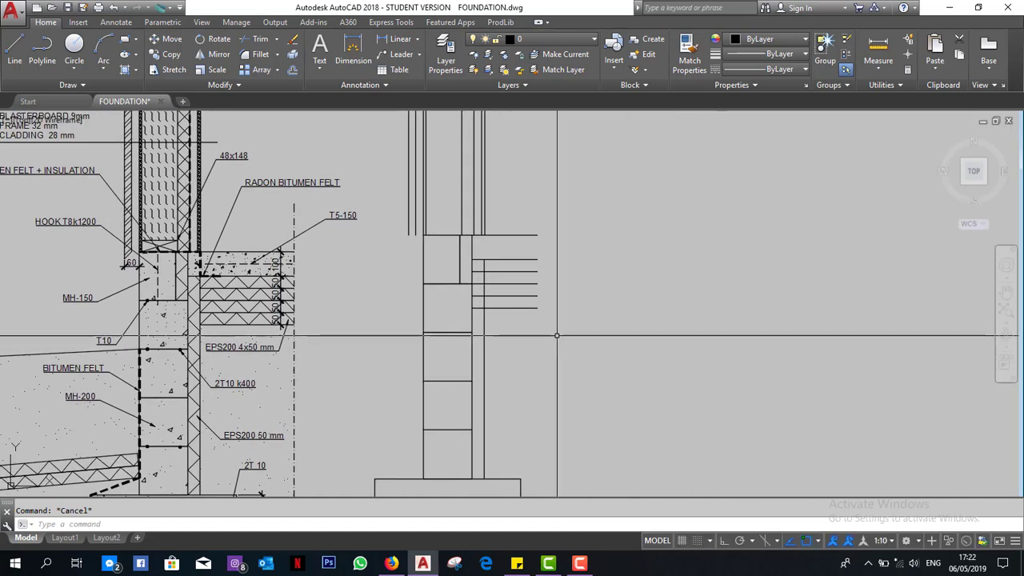
pyautogui.scroll(-2, 556, 336)
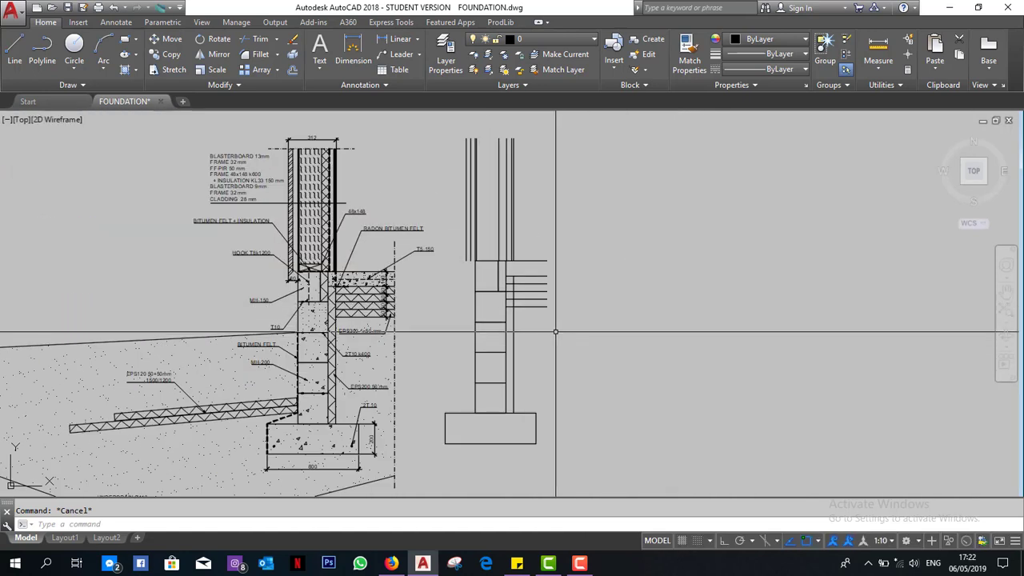
pyautogui.scroll(2, 555, 330)
pyautogui.click(555, 330)
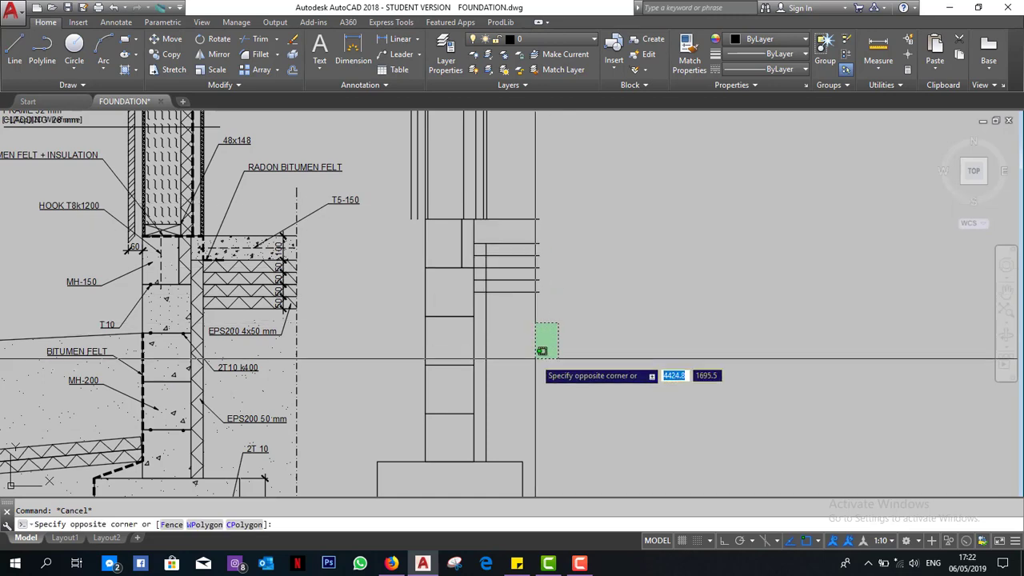
pyautogui.press('Escape')
pyautogui.scroll(4, 533, 325)
pyautogui.moveTo(548, 266); pyautogui.dragTo(560, 360, button='middle')
pyautogui.scroll(-2, 562, 360)
pyautogui.click(562, 358)
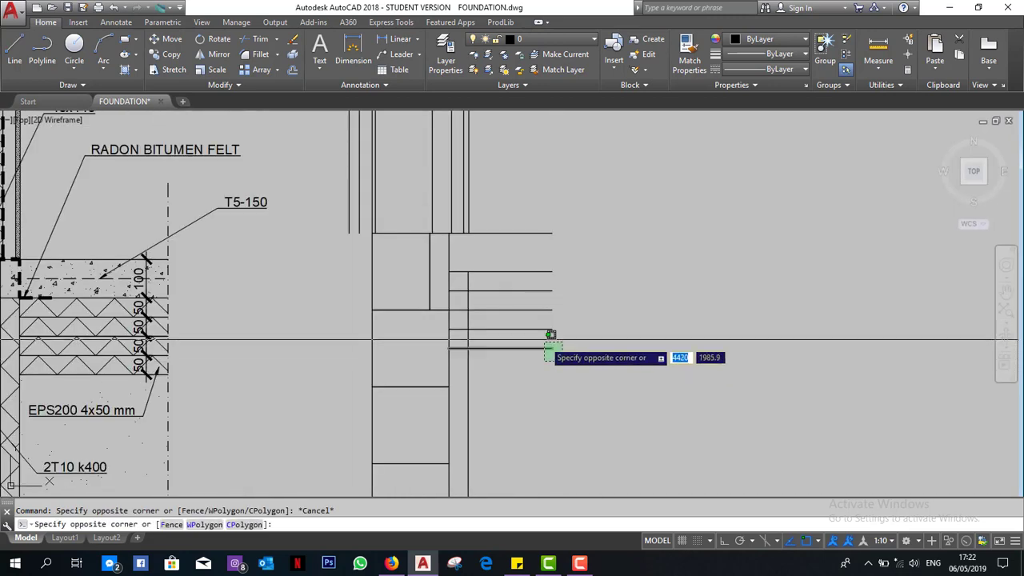
pyautogui.click(550, 339)
pyautogui.scroll(2, 561, 358)
pyautogui.scroll(2, 561, 359)
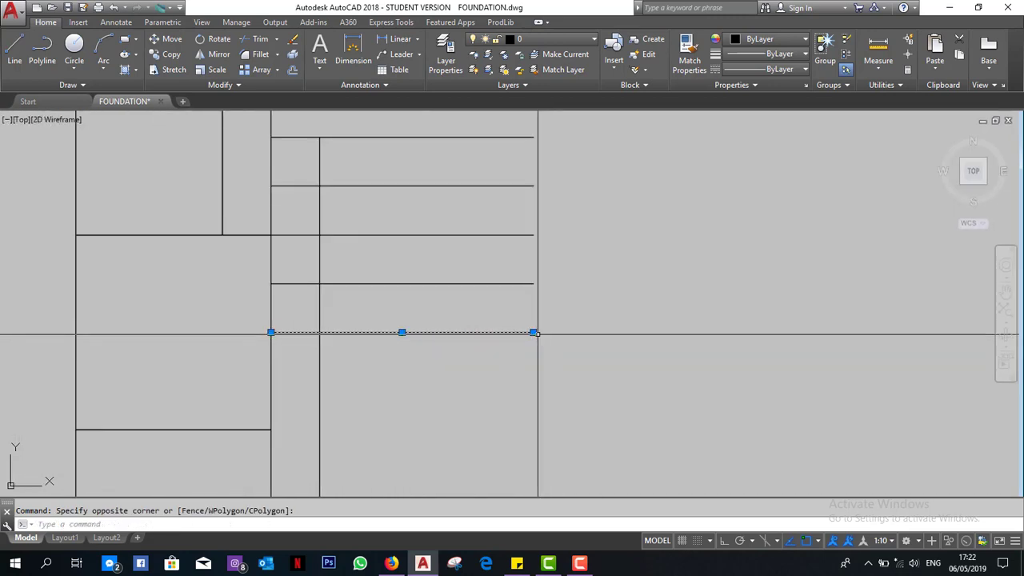
pyautogui.moveTo(532, 332)
pyautogui.press('Escape')
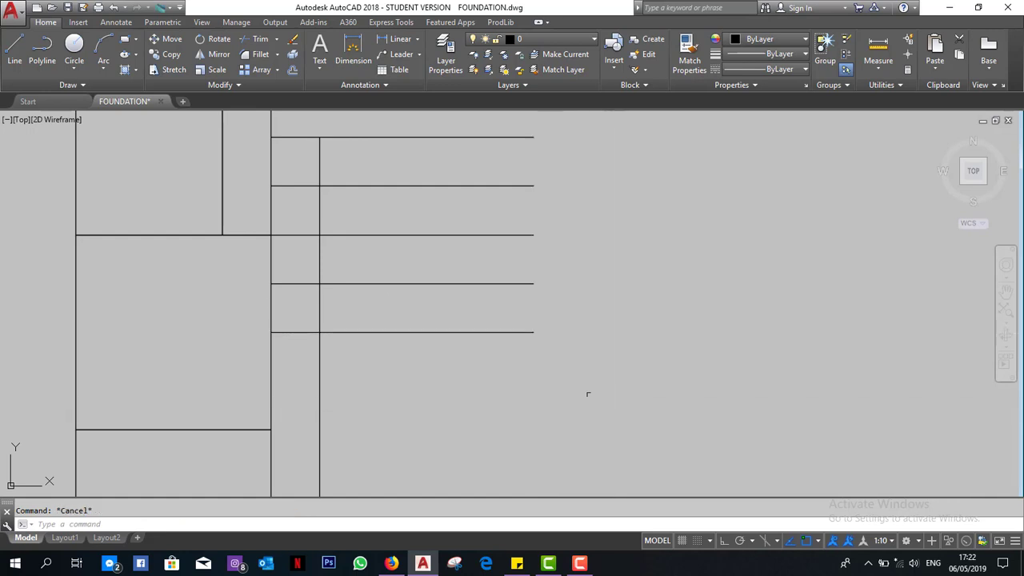
pyautogui.click(571, 384)
pyautogui.press('Escape')
# Stretch the free end of the lowest insulation line horizontally outward, away from the foundation wall
pyautogui.click(538, 350)
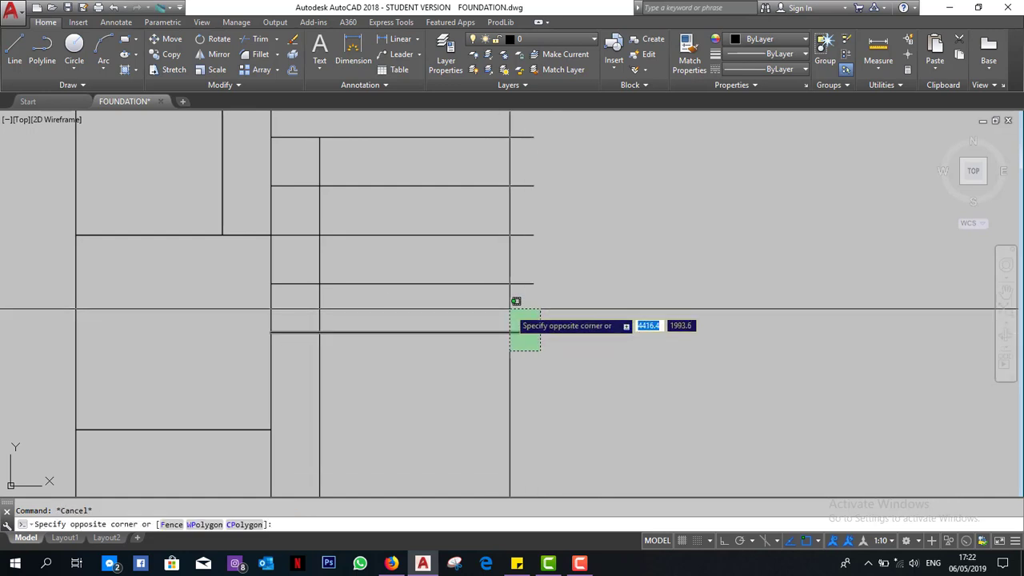
pyautogui.click(517, 310)
pyautogui.click(562, 397)
pyautogui.click(505, 322)
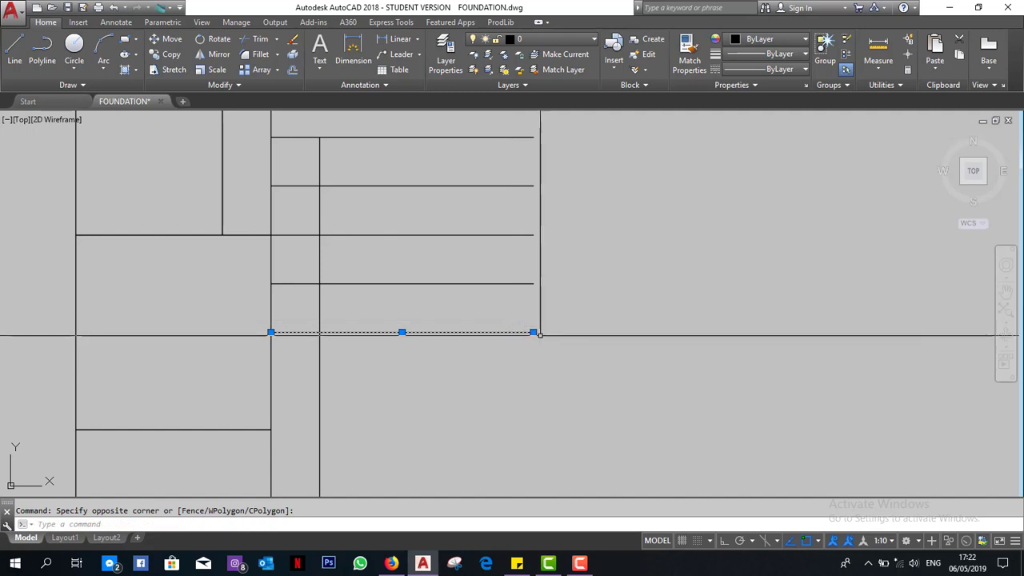
pyautogui.click(533, 332)
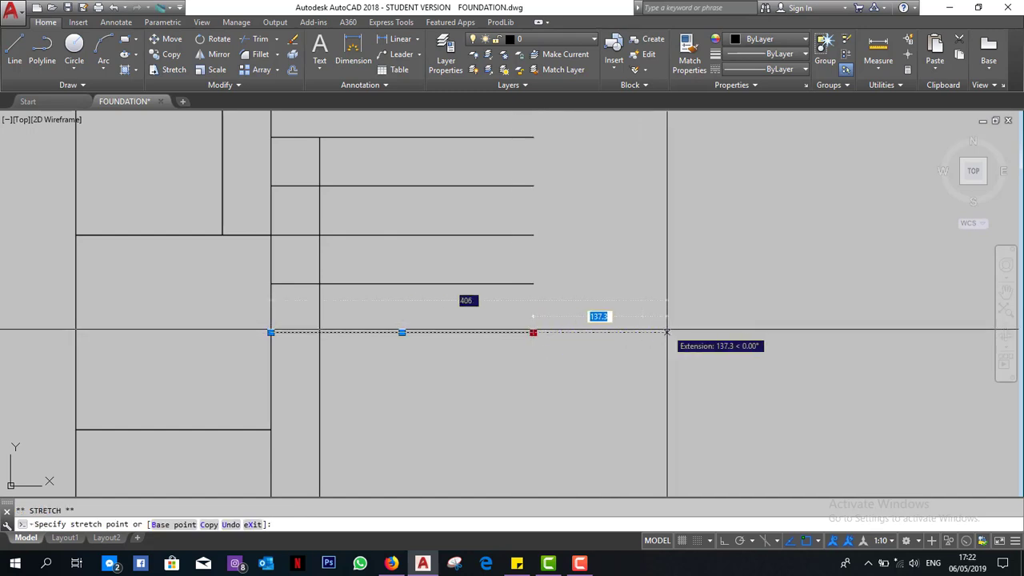
pyautogui.click(697, 332)
# Lengthen the next two insulation lines above it by stretching their free ends horizontally outward to roughly match the lowest line
pyautogui.click(542, 307)
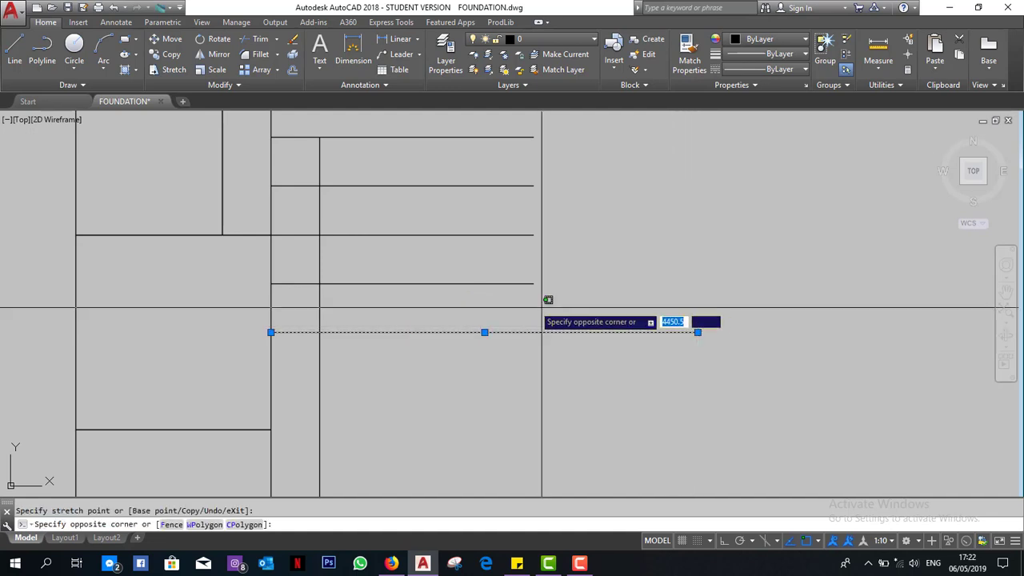
pyautogui.click(524, 254)
pyautogui.click(533, 284)
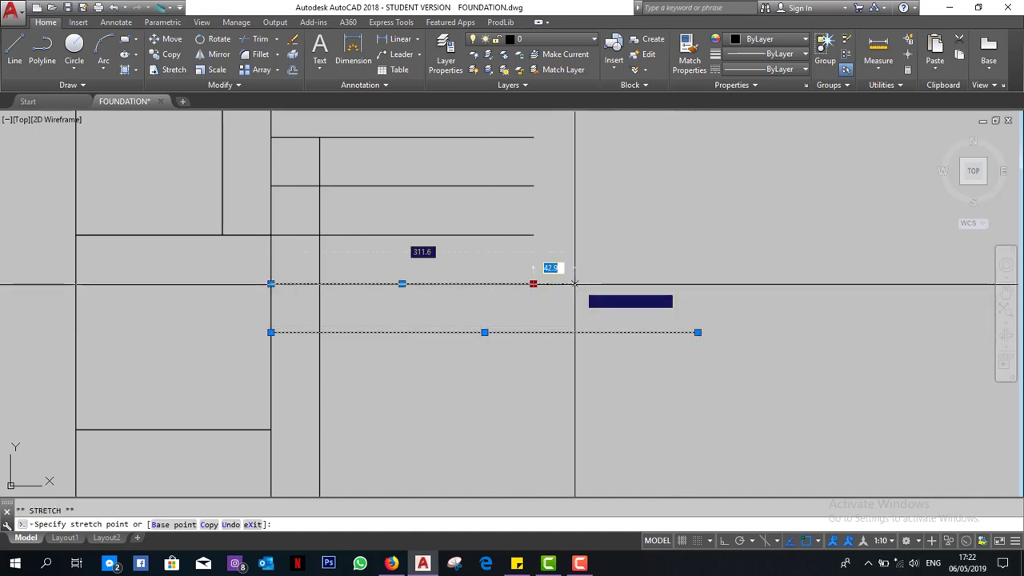
pyautogui.click(722, 283)
pyautogui.click(549, 251)
pyautogui.click(510, 231)
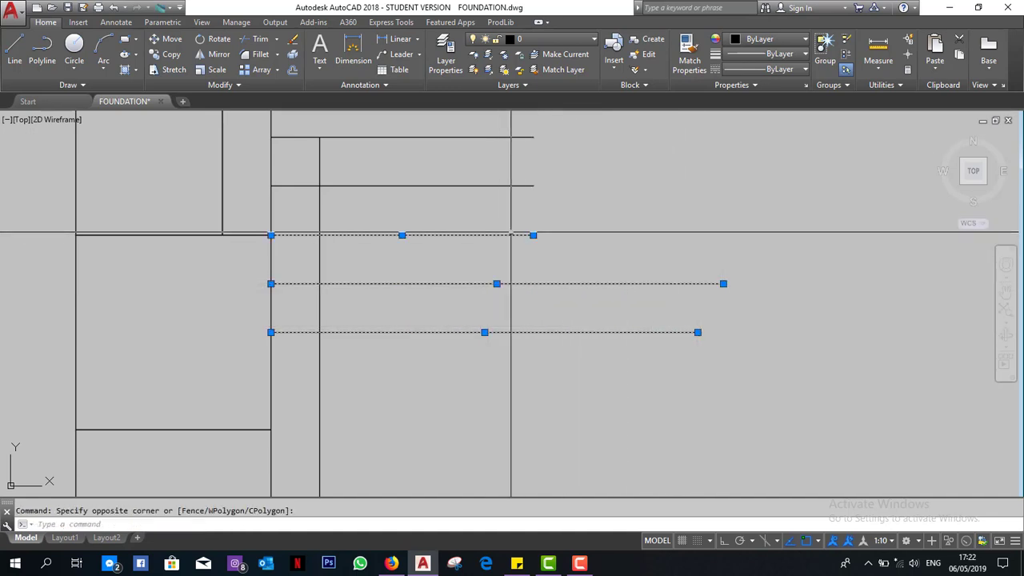
pyautogui.click(533, 235)
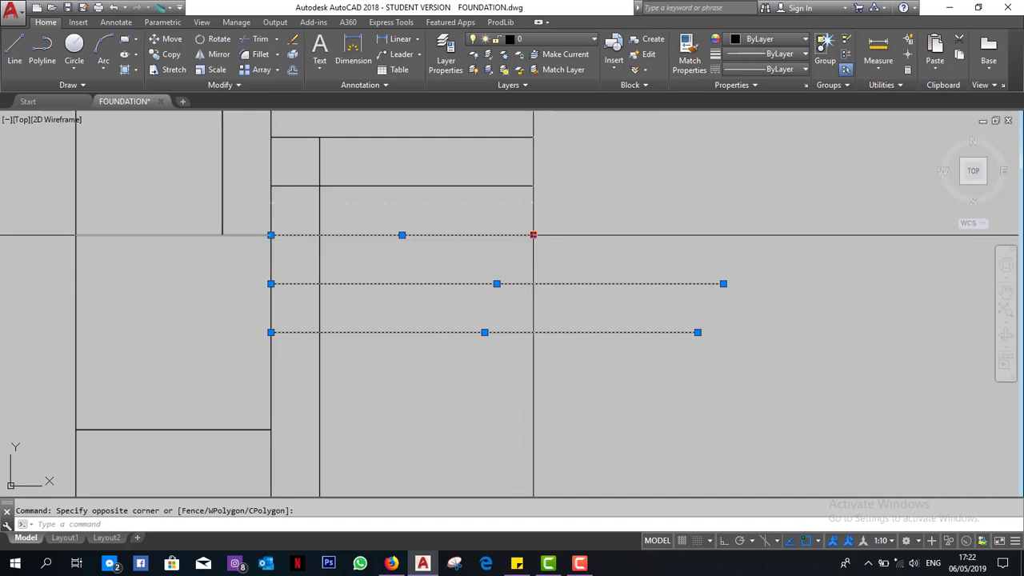
pyautogui.click(718, 235)
# Stretch the free ends of the uppermost insulation line and the slab's underside line outward to about the same length as the others
pyautogui.click(547, 213)
pyautogui.click(515, 177)
pyautogui.moveTo(604, 222); pyautogui.dragTo(589, 278, button='middle')
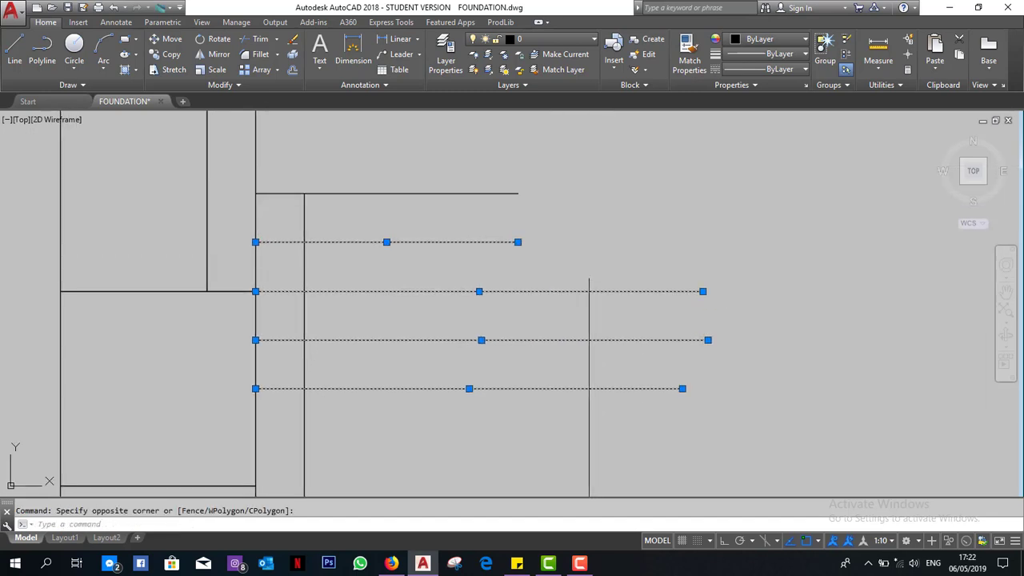
pyautogui.click(518, 242)
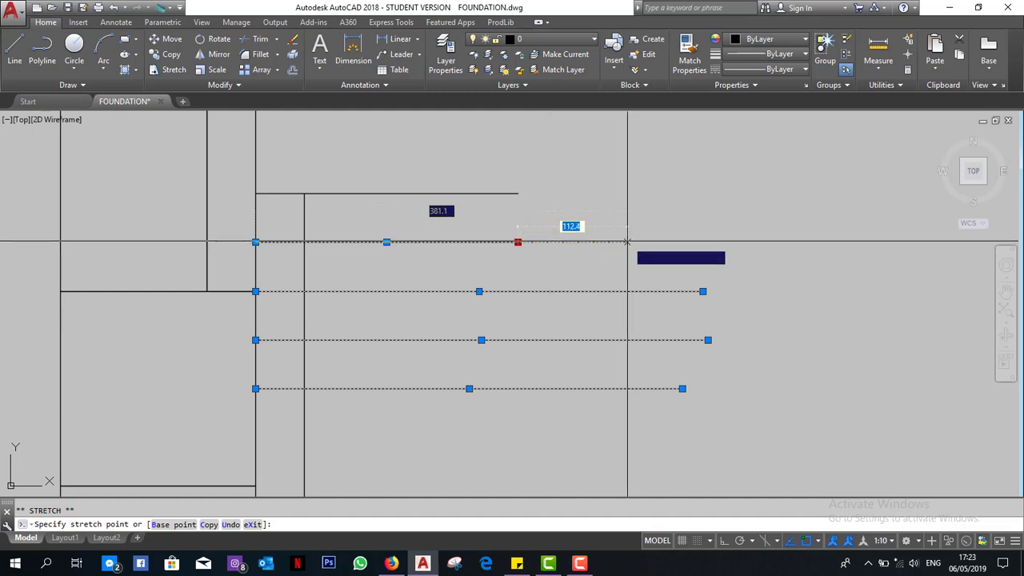
pyautogui.click(695, 242)
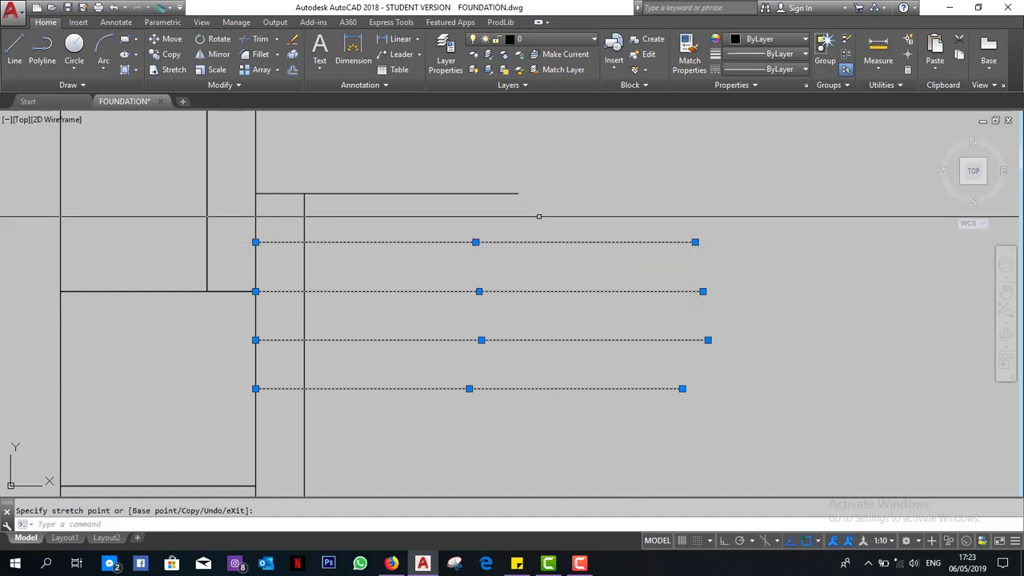
pyautogui.click(539, 216)
pyautogui.click(482, 183)
pyautogui.click(518, 193)
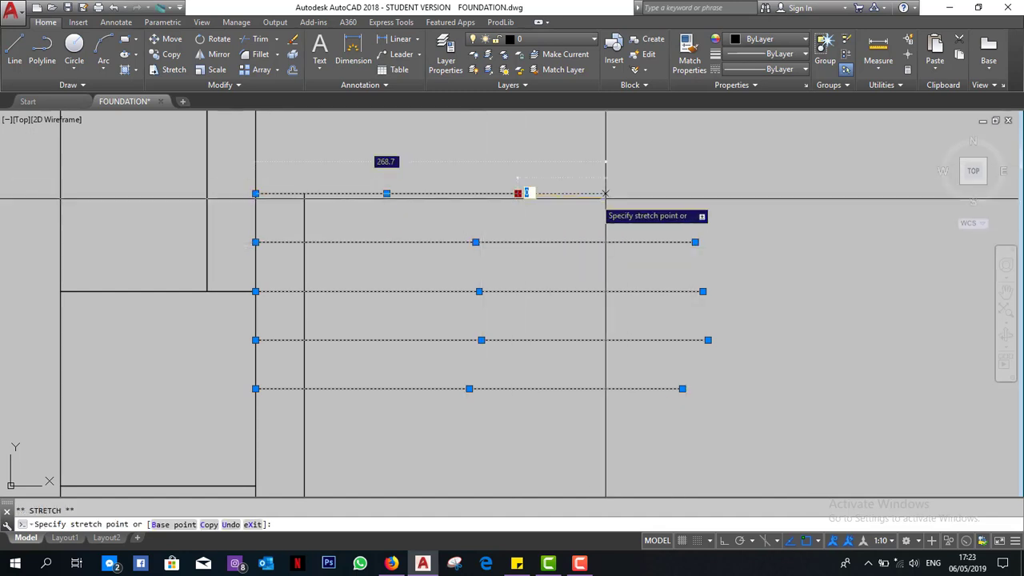
pyautogui.press('Escape')
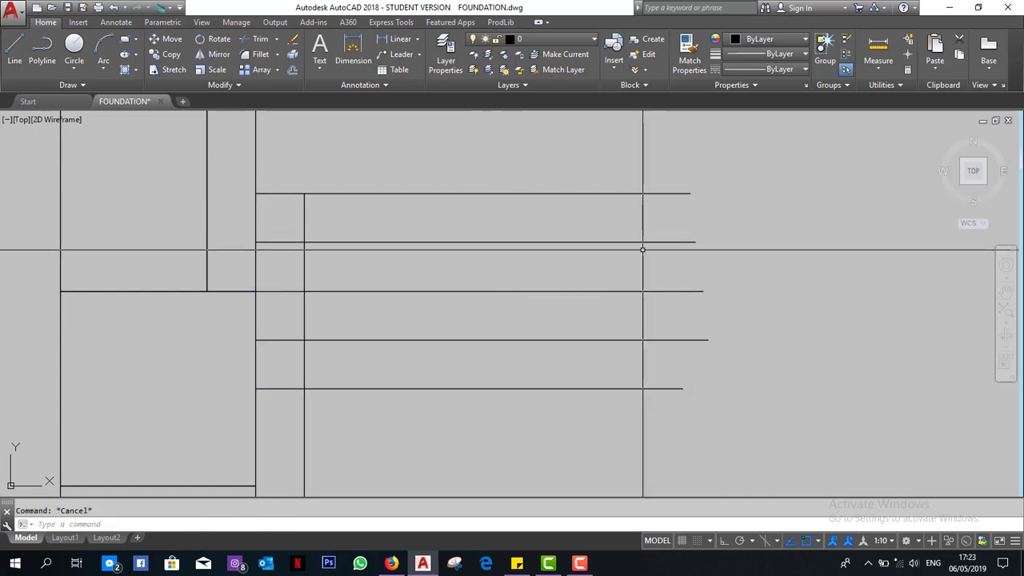
# Stretch the free end of the floor slab's top line horizontally outward, slightly past the ends of the lines beneath it
pyautogui.scroll(-4, 640, 252)
pyautogui.click(575, 196)
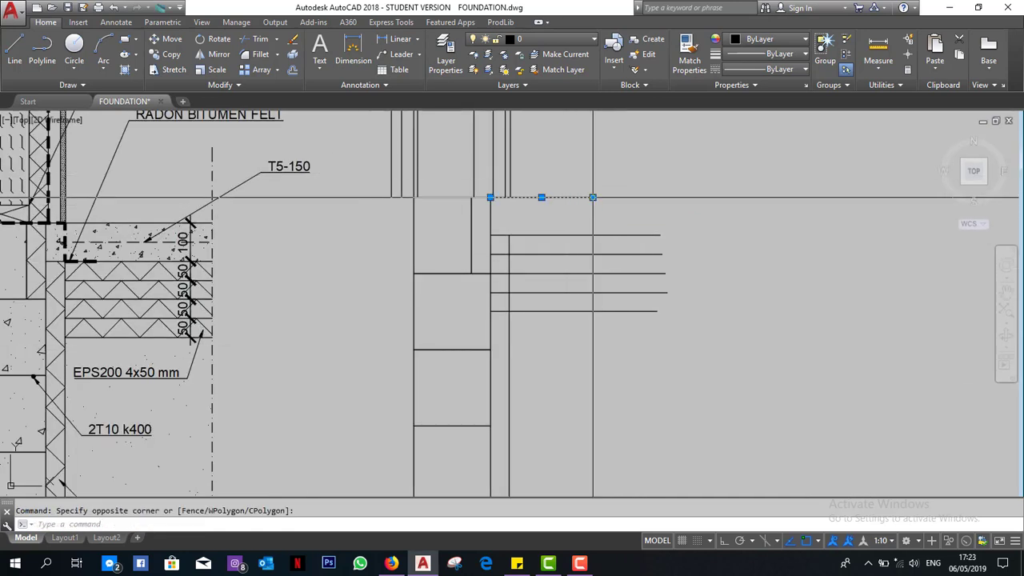
pyautogui.click(592, 197)
pyautogui.press('Escape')
pyautogui.scroll(-5, 731, 318)
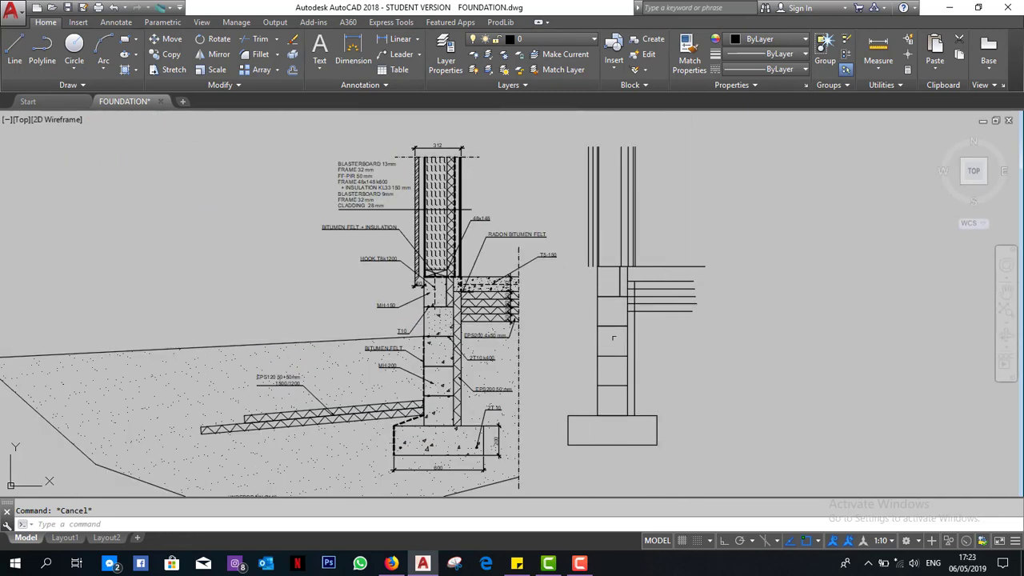
# Save the foundation drawing under its existing name
pyautogui.hotkey('ctrl', 's')
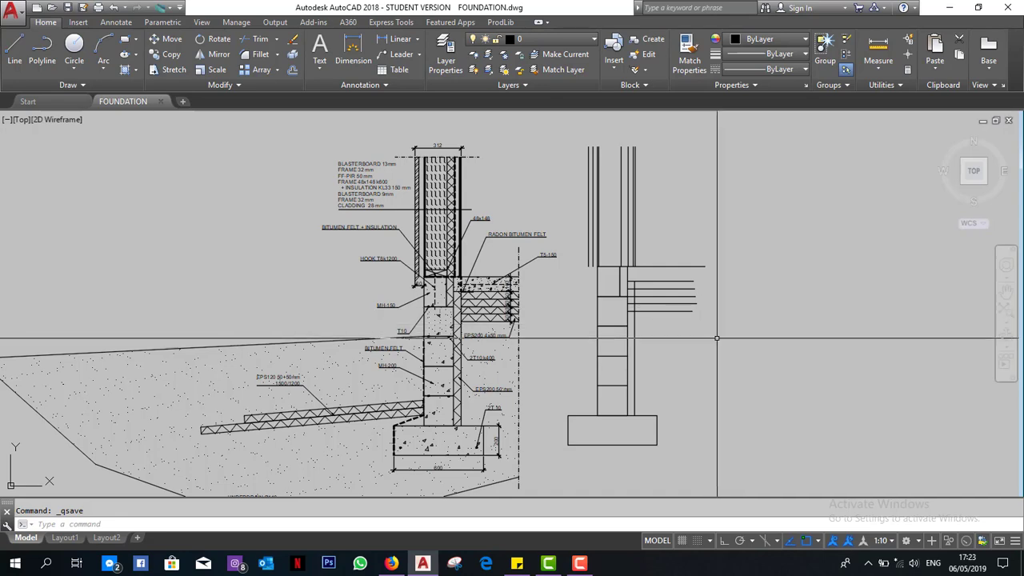
pyautogui.scroll(2, 691, 335)
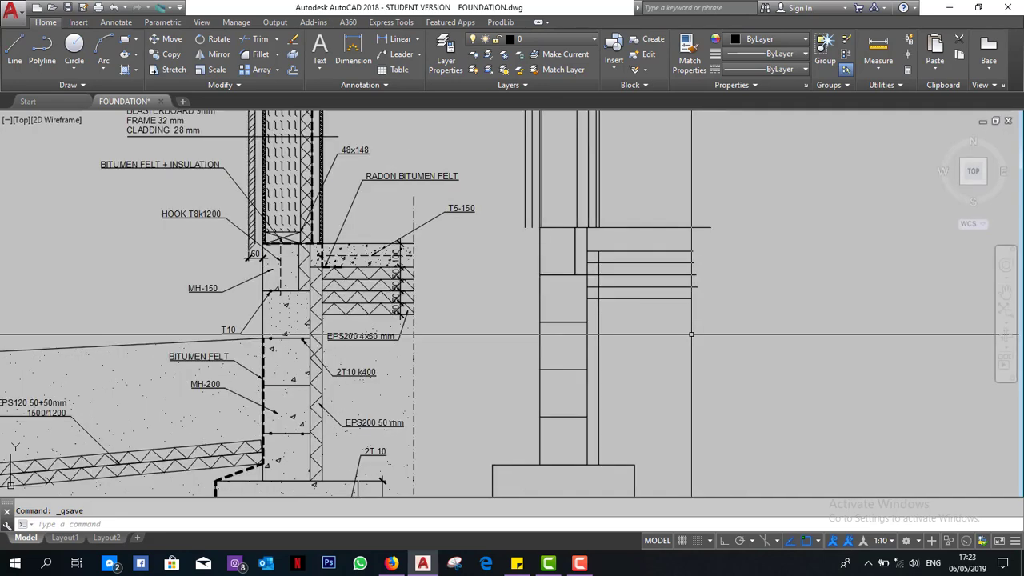
pyautogui.click(12, 11)
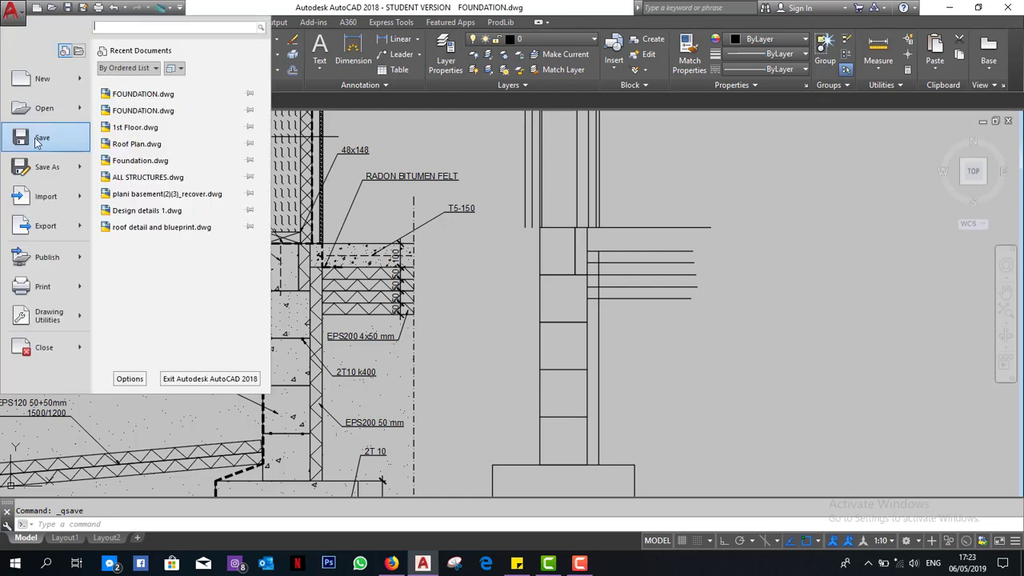
pyautogui.scroll(-2, 352, 321)
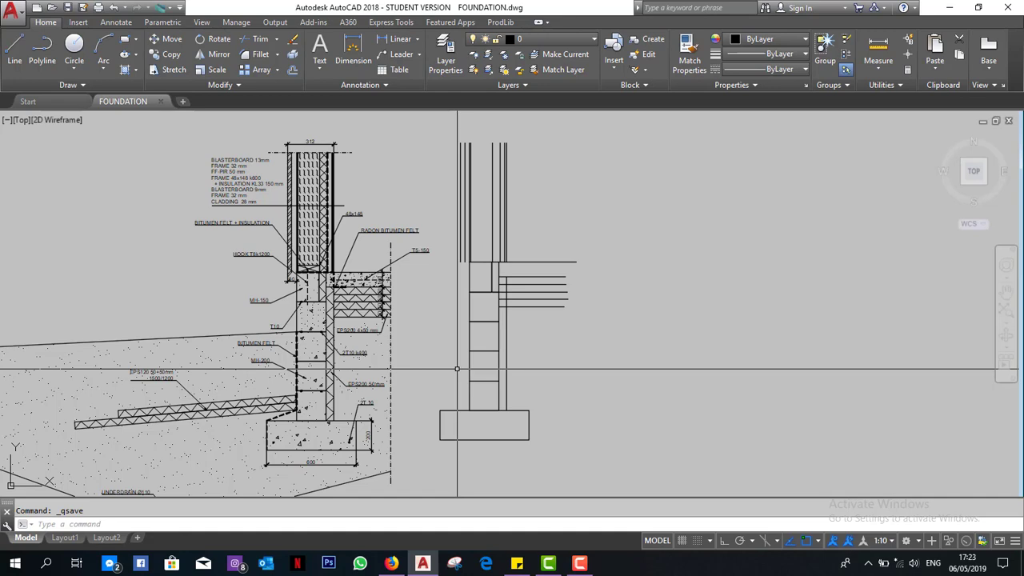
pyautogui.scroll(2, 457, 352)
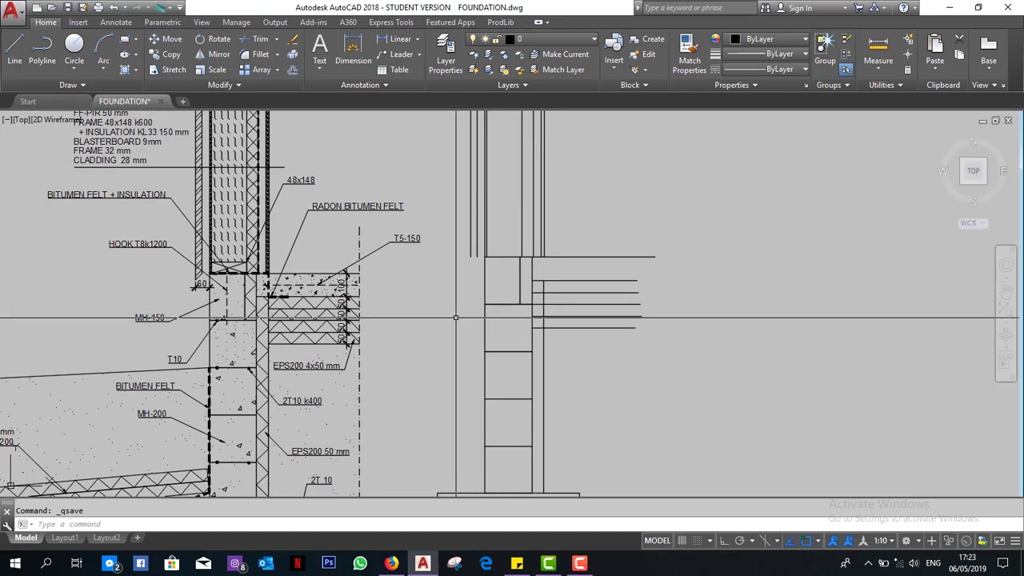
pyautogui.moveTo(475, 276); pyautogui.dragTo(475, 332, button='middle')
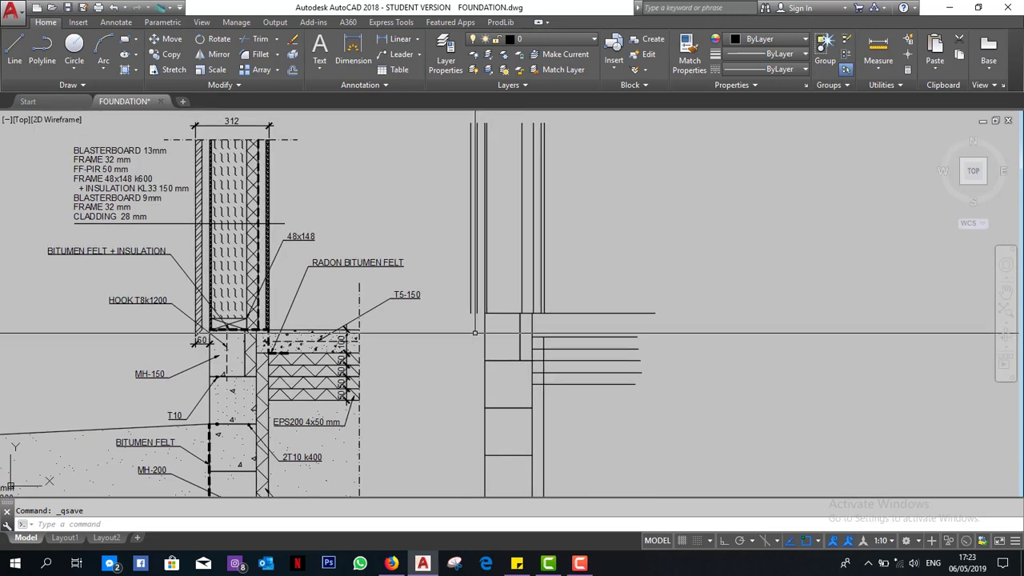
pyautogui.scroll(-3, 480, 340)
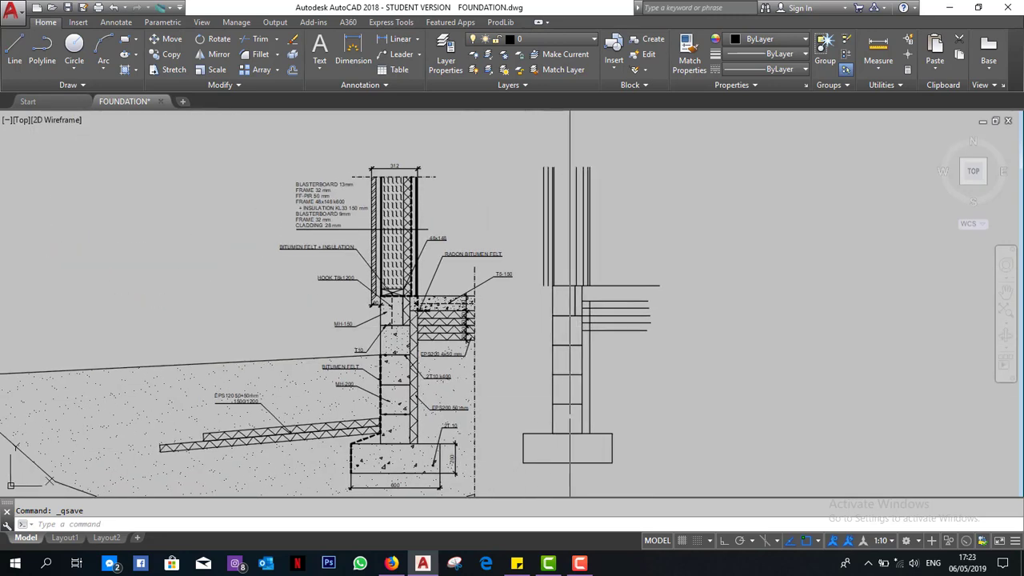
pyautogui.moveTo(570, 456); pyautogui.dragTo(535, 384, button='middle')
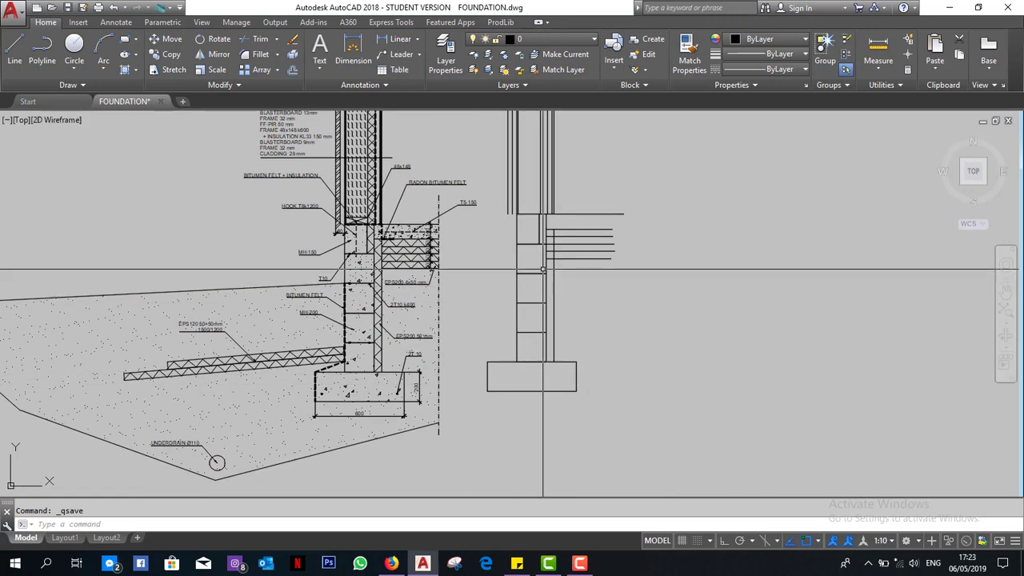
pyautogui.moveTo(543, 270); pyautogui.dragTo(528, 287, button='middle')
pyautogui.click(681, 444)
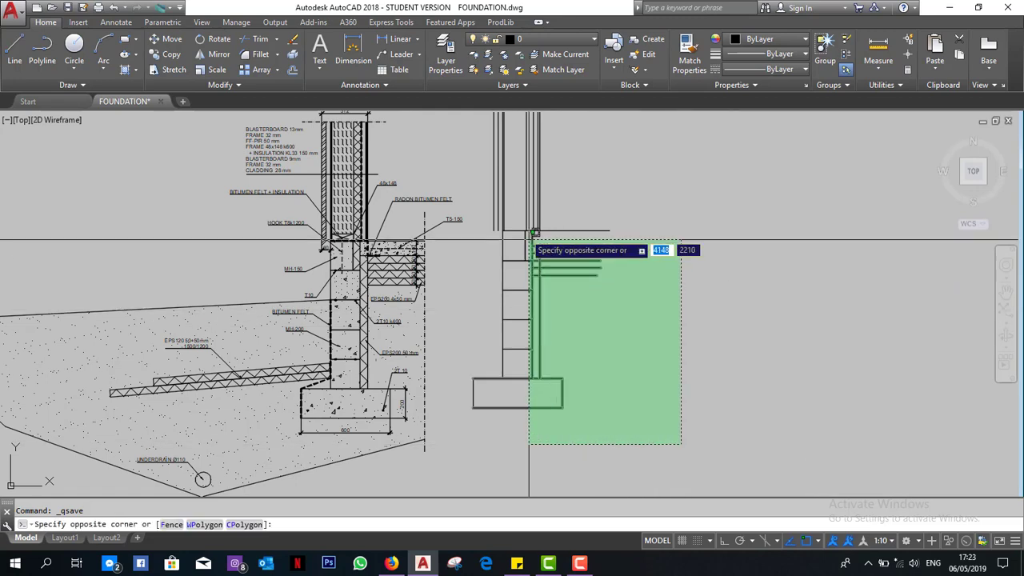
pyautogui.click(470, 184)
pyautogui.rightClick(533, 218)
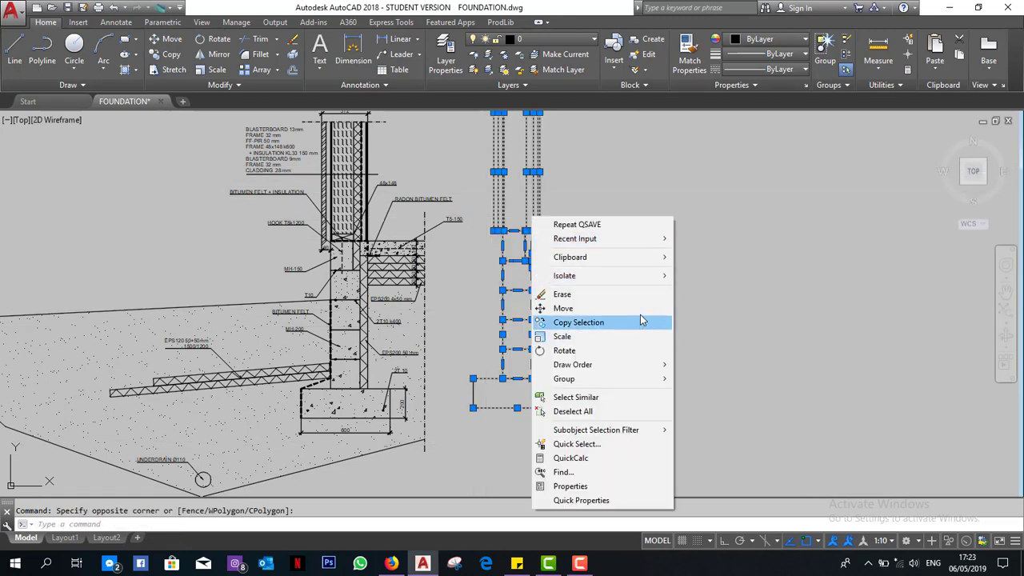
pyautogui.click(608, 308)
pyautogui.click(652, 350)
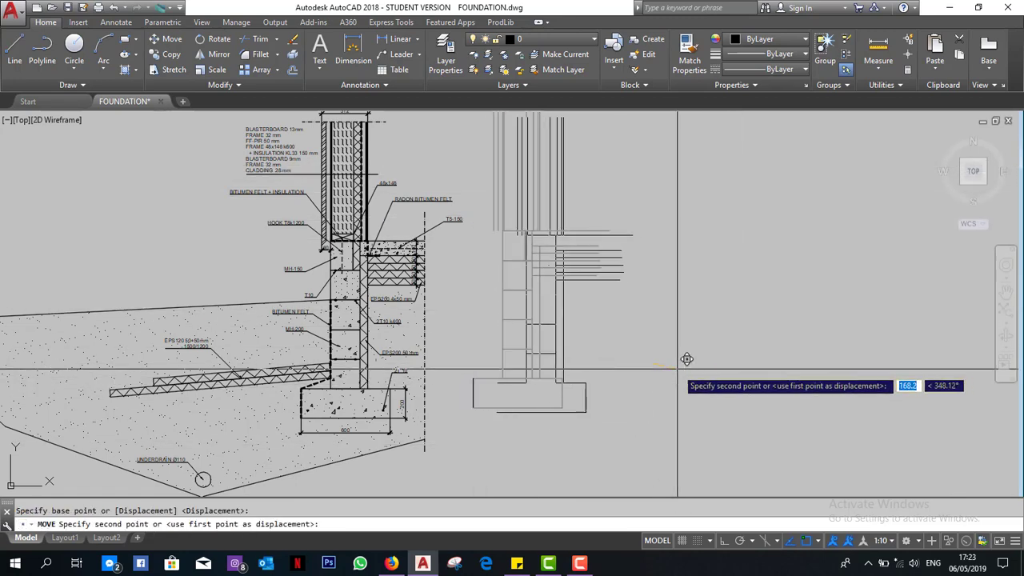
pyautogui.press('Escape')
# Move the whole redrawn section farther away from the reference detail to leave room between them
pyautogui.click(663, 449)
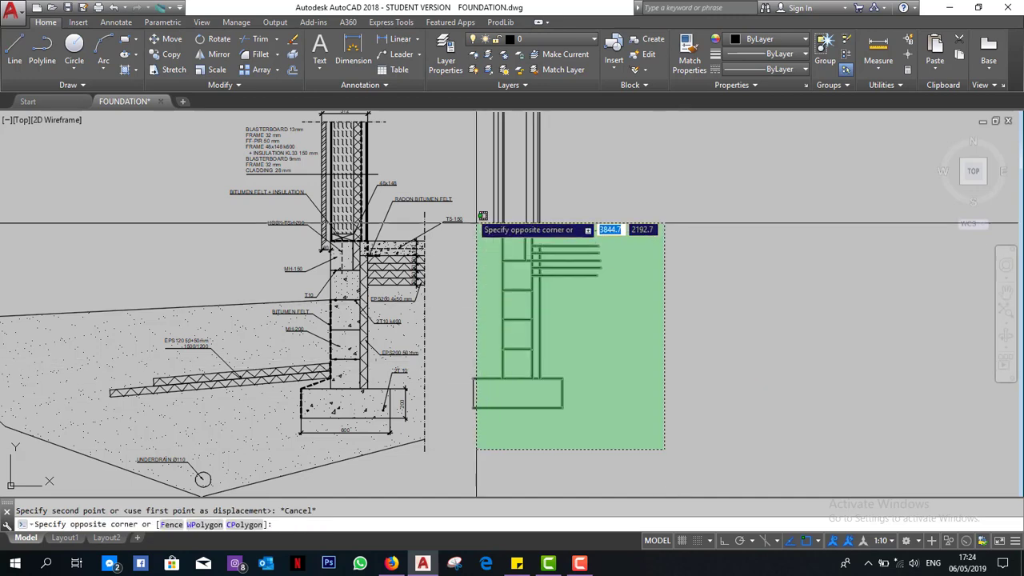
pyautogui.click(473, 134)
pyautogui.rightClick(589, 201)
pyautogui.click(610, 348)
pyautogui.click(613, 342)
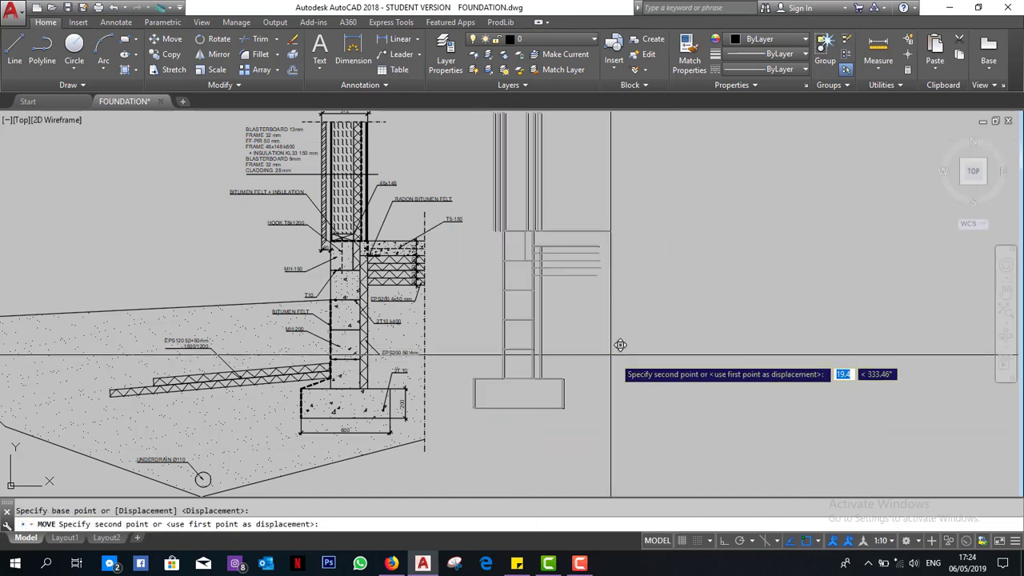
pyautogui.click(746, 359)
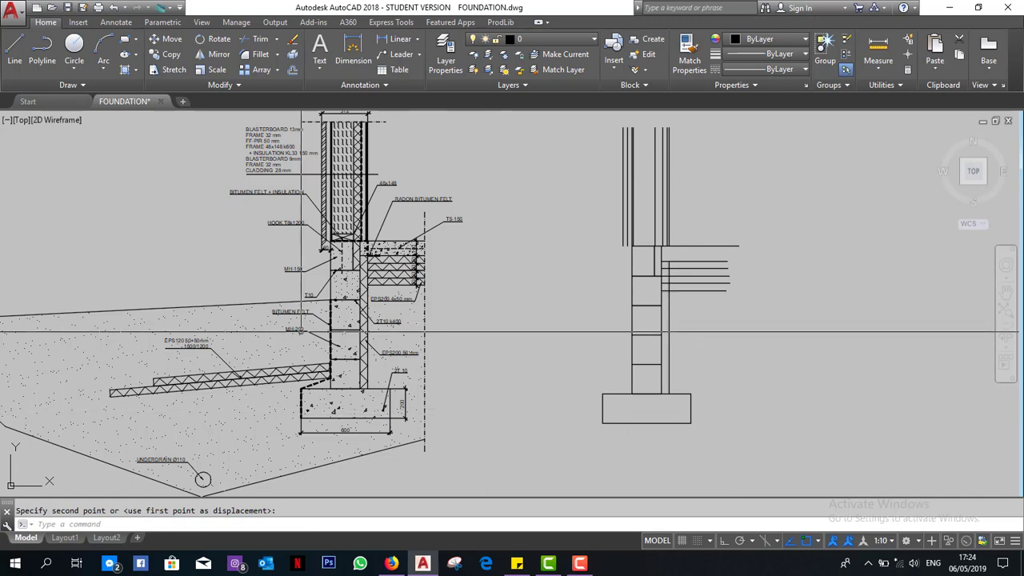
# Draw the gently falling ground line from the redrawn wall's outer face, starting at the third block joint above the footing
pyautogui.scroll(3, 301, 331)
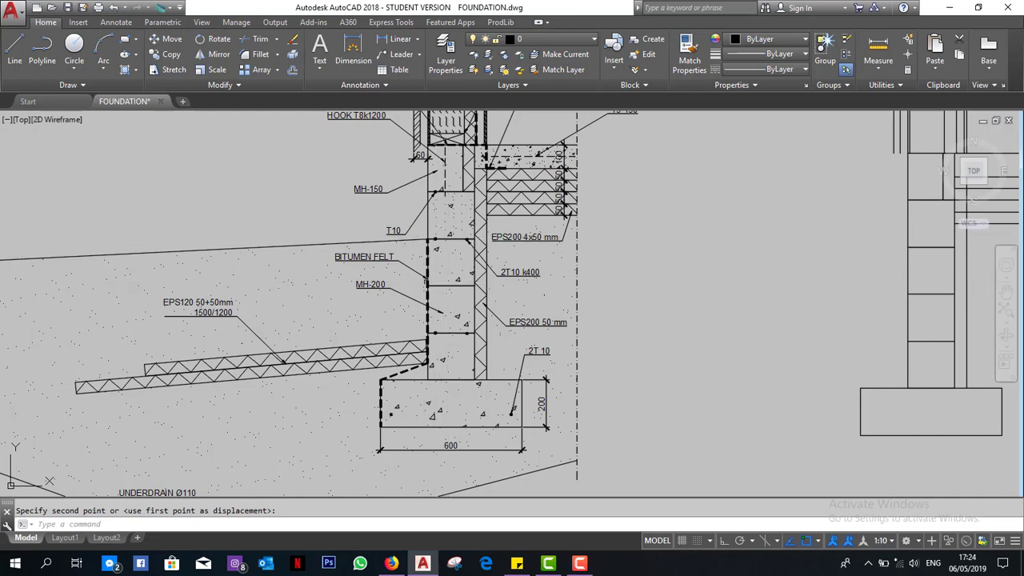
pyautogui.scroll(-2, 456, 289)
pyautogui.moveTo(417, 305)
pyautogui.mouseDown(button='middle')
pyautogui.moveTo(452, 306)
pyautogui.moveTo(385, 310)
pyautogui.mouseUp(button='middle')
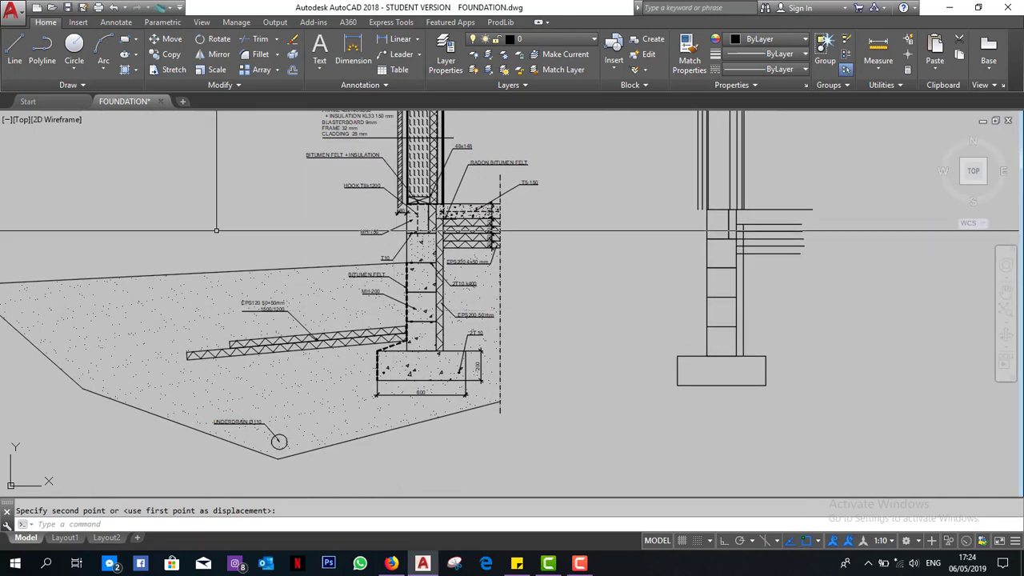
pyautogui.click(13, 64)
pyautogui.scroll(2, 632, 264)
pyautogui.scroll(-1, 692, 410)
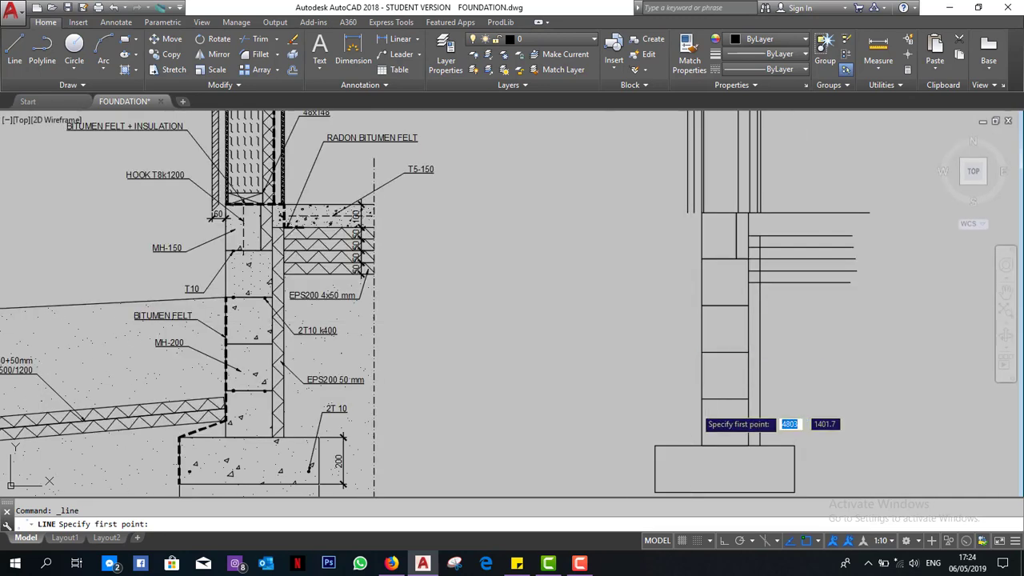
pyautogui.click(614, 315)
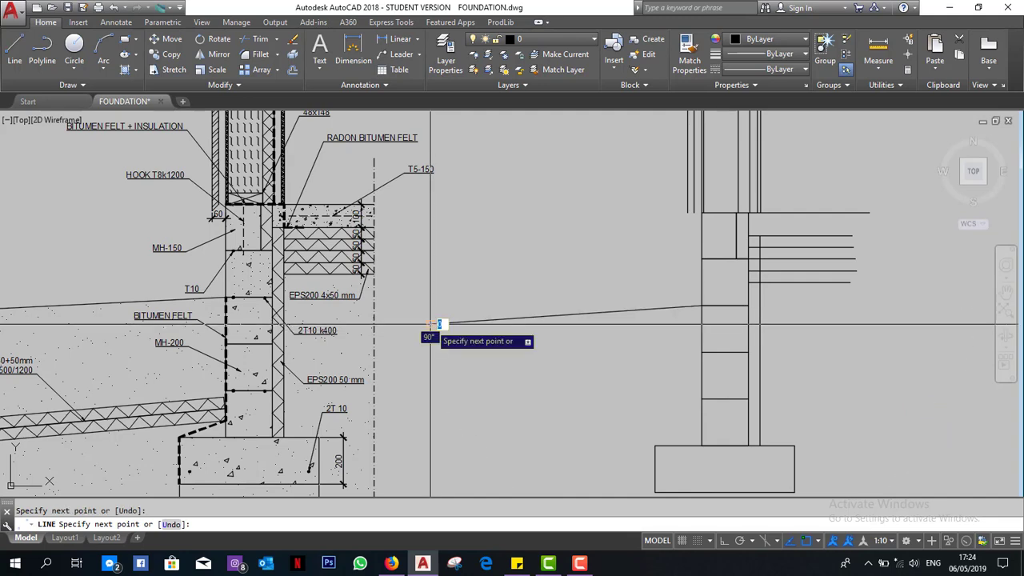
pyautogui.press('Escape')
# Draw the excavation outline from the ground line's free end, with two falling segments, a flat base below the footing and a rising segment
pyautogui.scroll(-3, 478, 371)
pyautogui.moveTo(496, 356); pyautogui.dragTo(518, 350, button='middle')
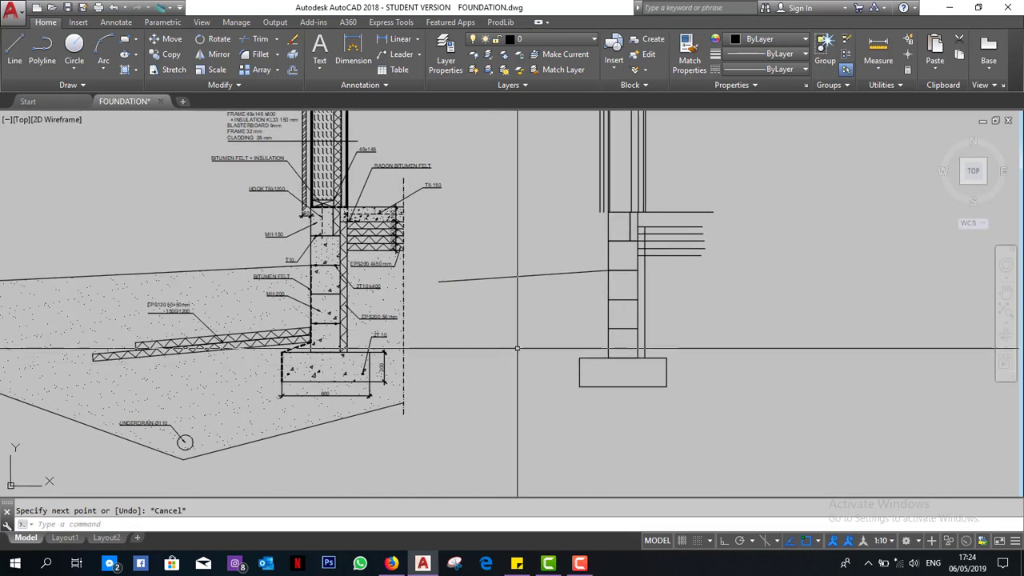
pyautogui.scroll(2, 518, 350)
pyautogui.scroll(-2, 518, 350)
pyautogui.scroll(1, 482, 388)
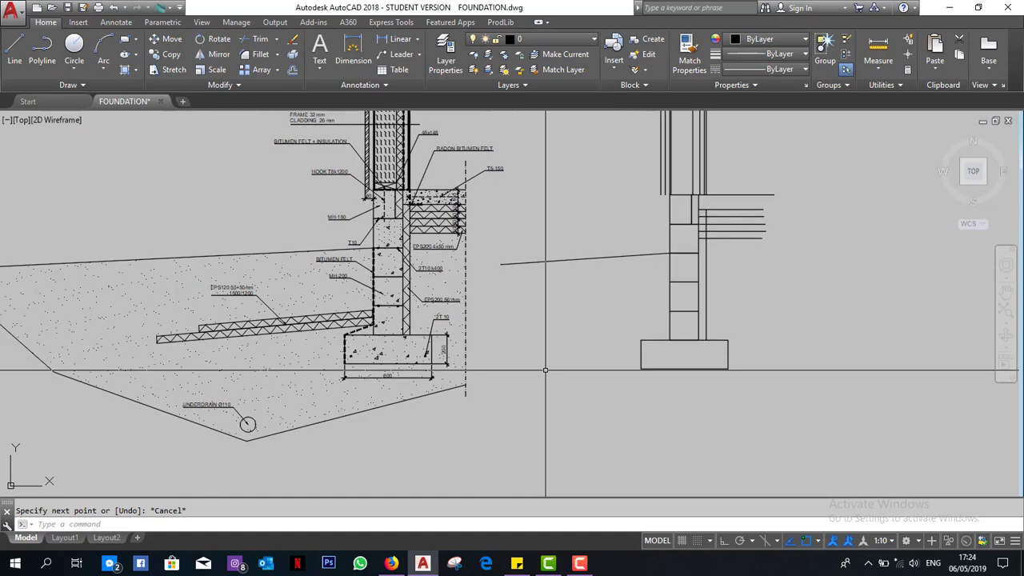
pyautogui.scroll(-3, 541, 372)
pyautogui.click(16, 62)
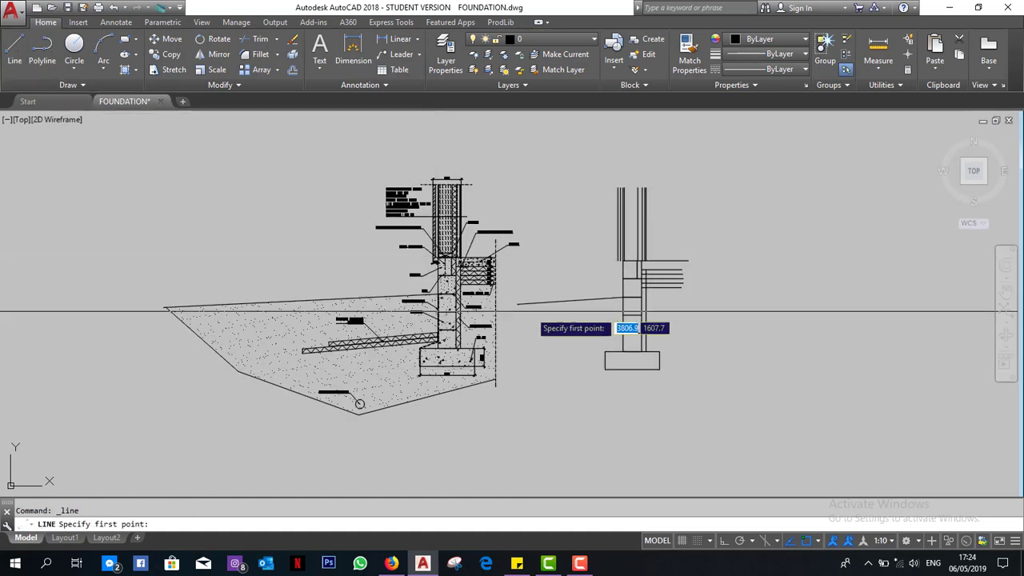
pyautogui.click(518, 304)
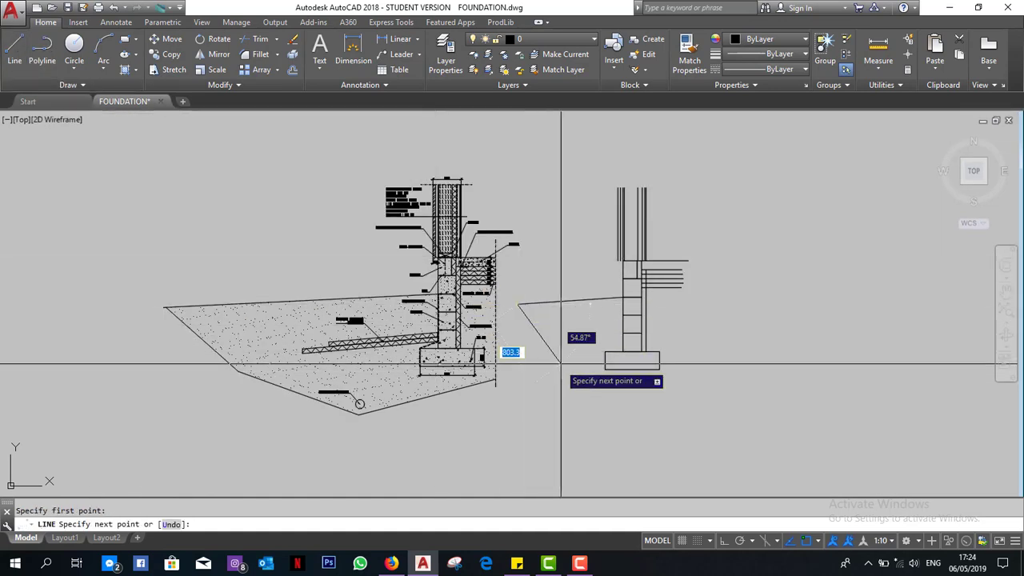
pyautogui.click(561, 363)
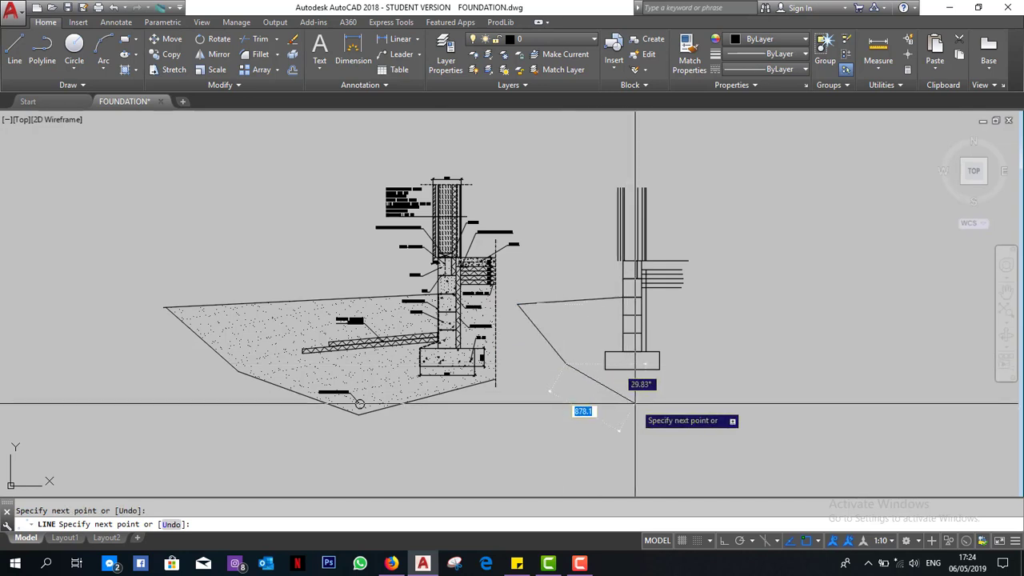
pyautogui.click(636, 403)
pyautogui.click(686, 403)
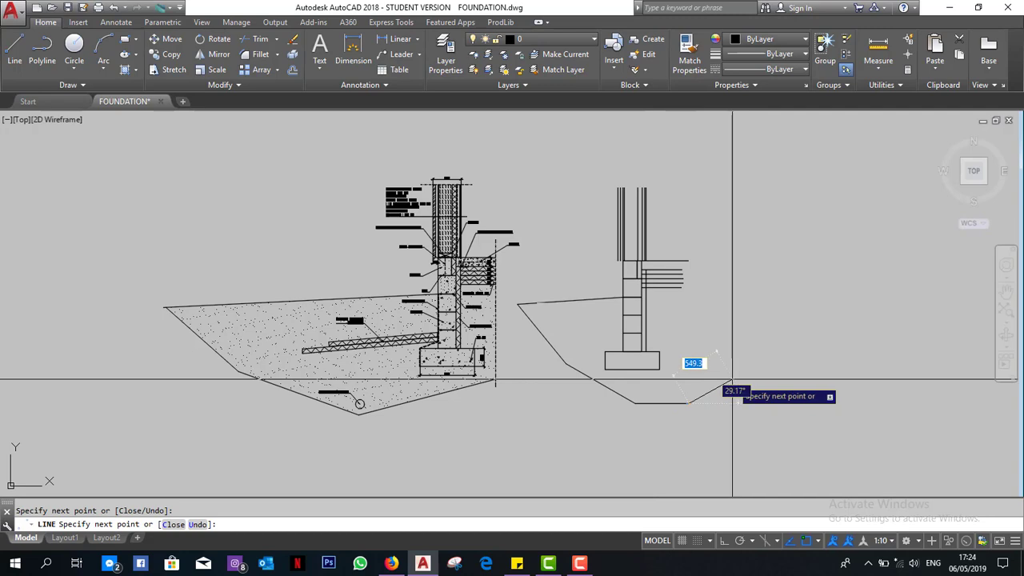
pyautogui.press('Escape')
# Erase the last rising segment of the excavation outline
pyautogui.scroll(4, 655, 423)
pyautogui.click(780, 401)
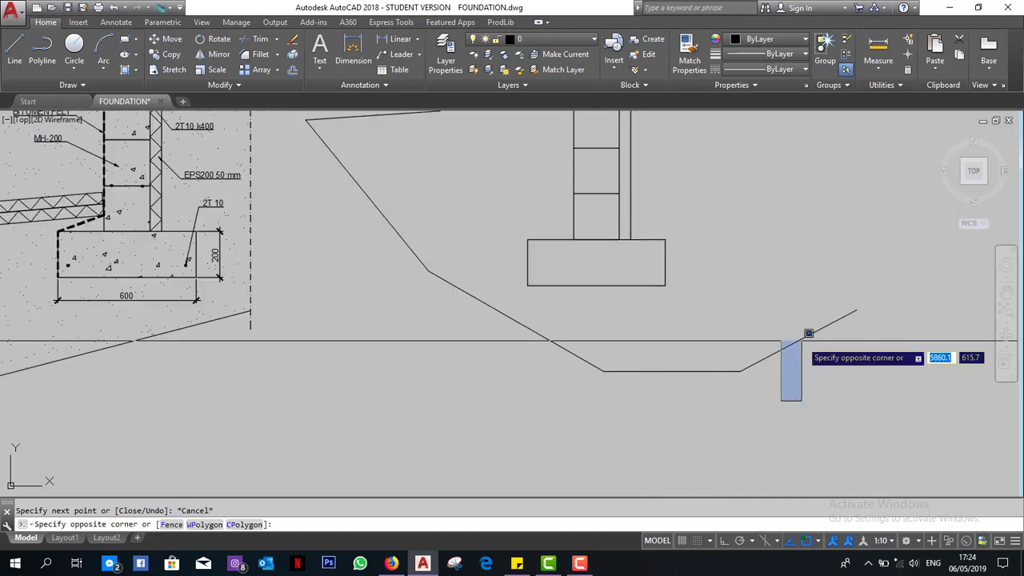
pyautogui.click(821, 316)
pyautogui.click(828, 344)
pyautogui.click(774, 326)
pyautogui.press('Delete')
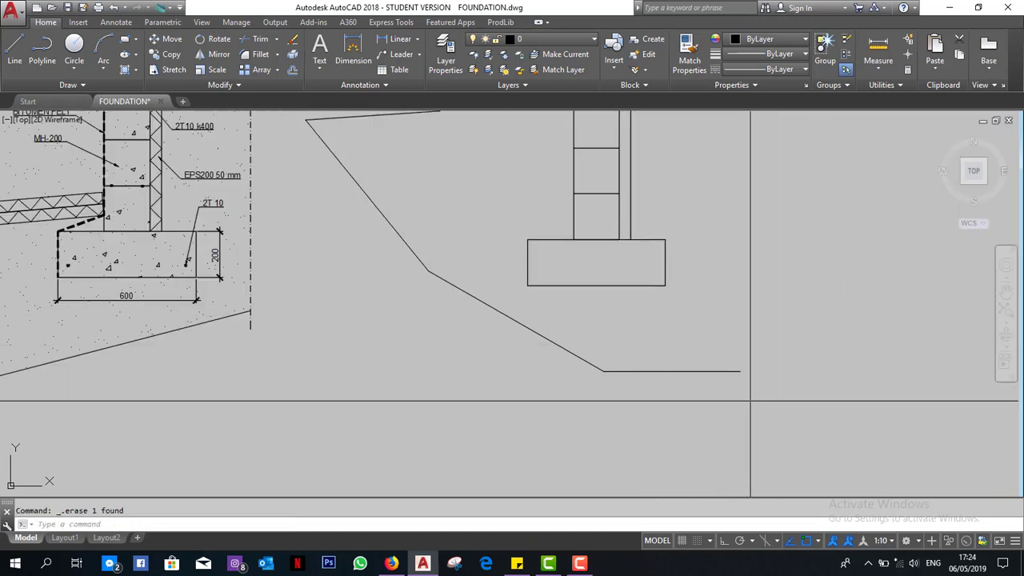
# Stretch the free end of the excavation's flat base segment so it rises gently outward, and save the drawing
pyautogui.click(727, 371)
pyautogui.click(740, 371)
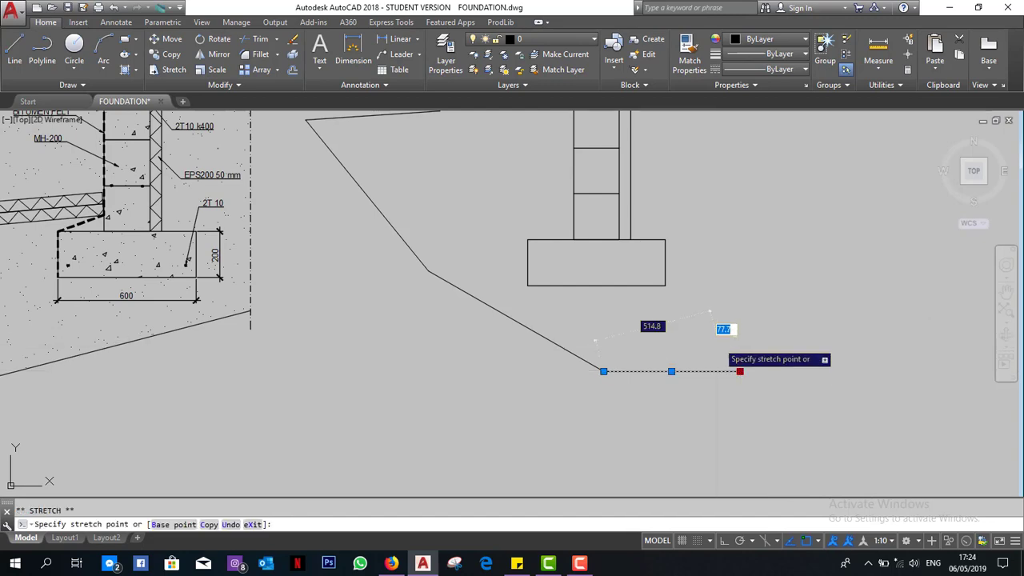
pyautogui.press('Escape')
pyautogui.scroll(-4, 728, 352)
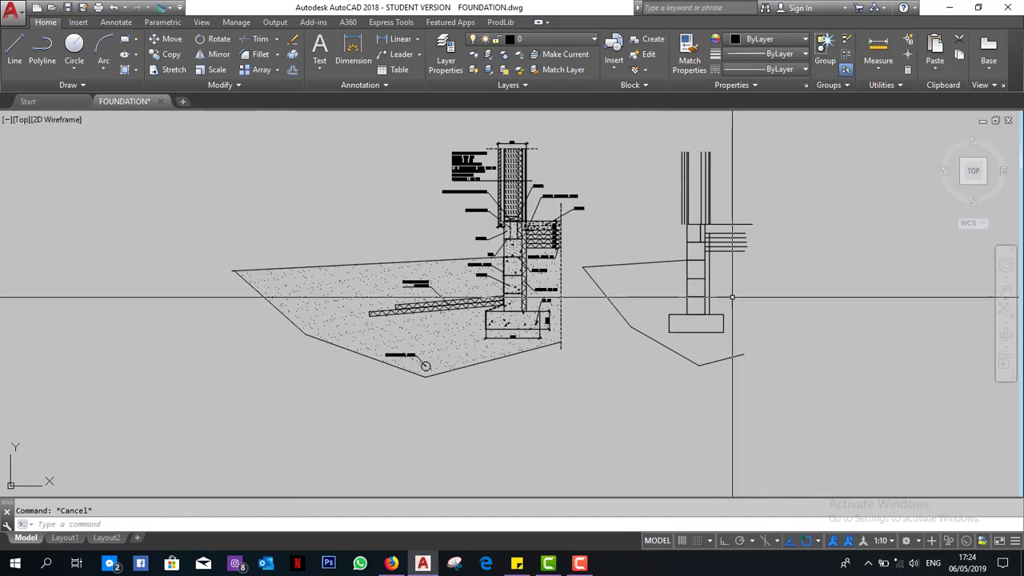
pyautogui.scroll(2, 734, 355)
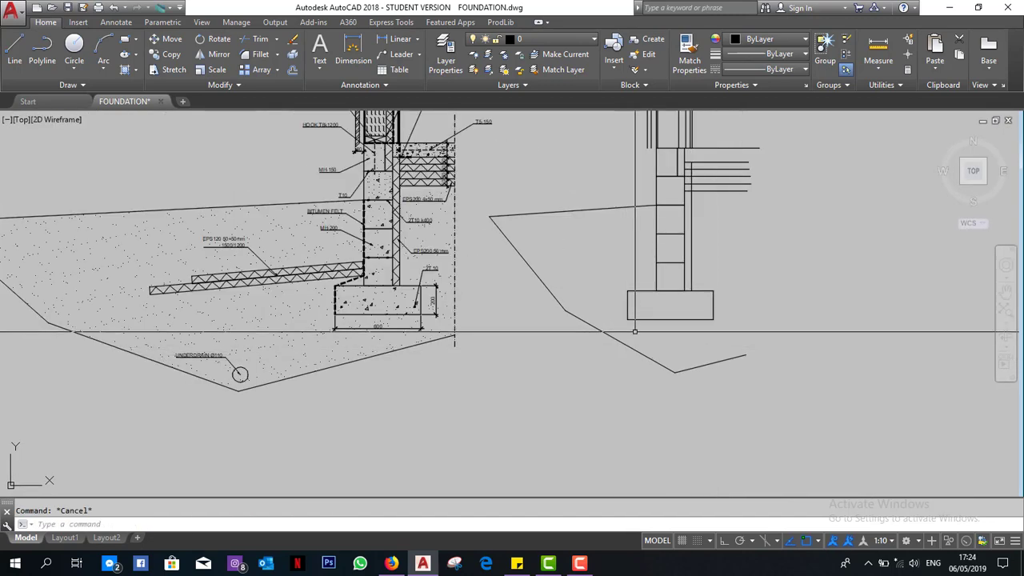
pyautogui.hotkey('ctrl', 's')
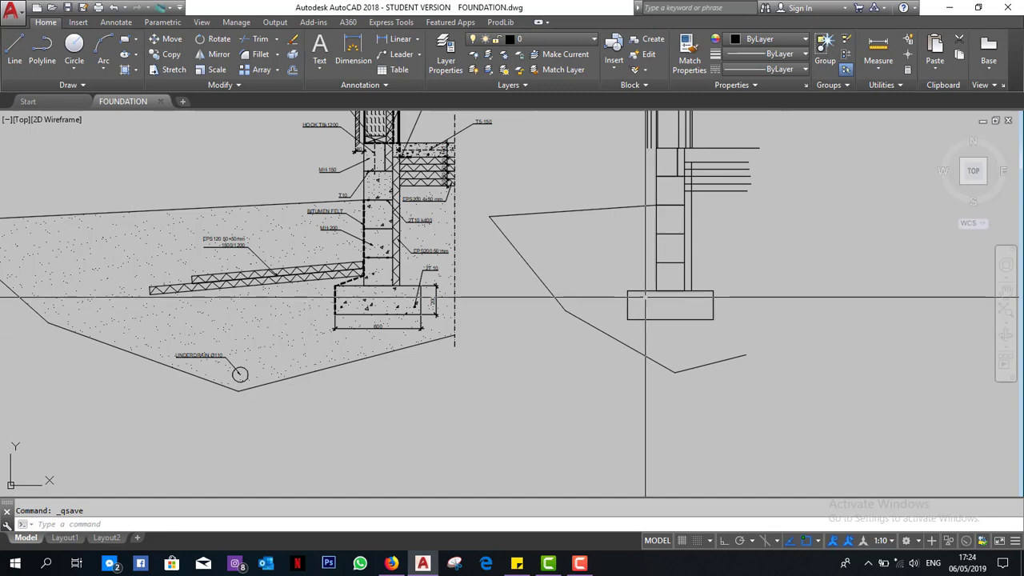
# Examine the two sloping EPS120 insulation boards and their size label beside the reference footing
pyautogui.moveTo(639, 312)
pyautogui.mouseDown(button='middle')
pyautogui.moveTo(617, 330)
pyautogui.moveTo(596, 376)
pyautogui.mouseUp(button='middle')
pyautogui.scroll(2, 632, 391)
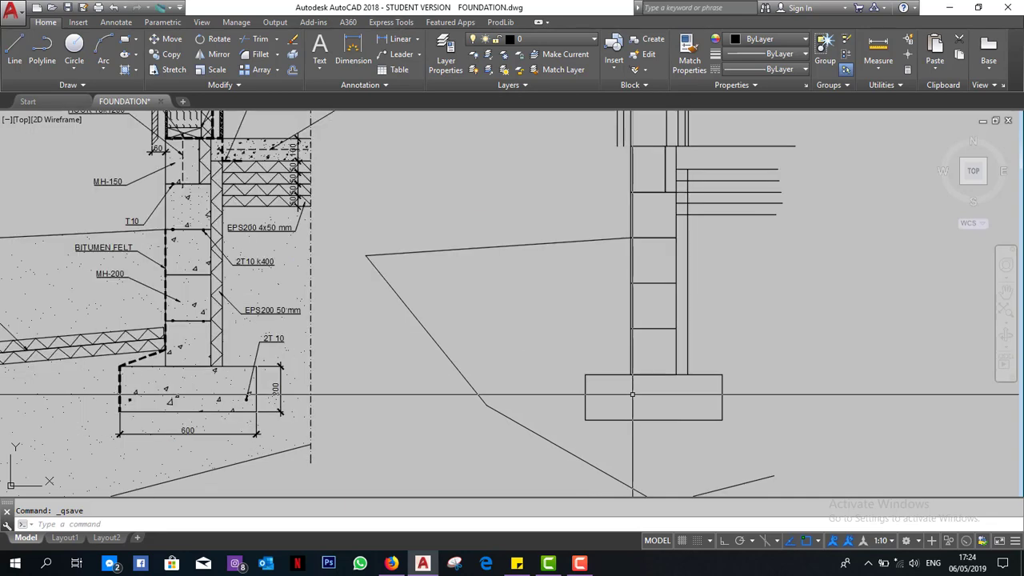
pyautogui.scroll(-2, 546, 400)
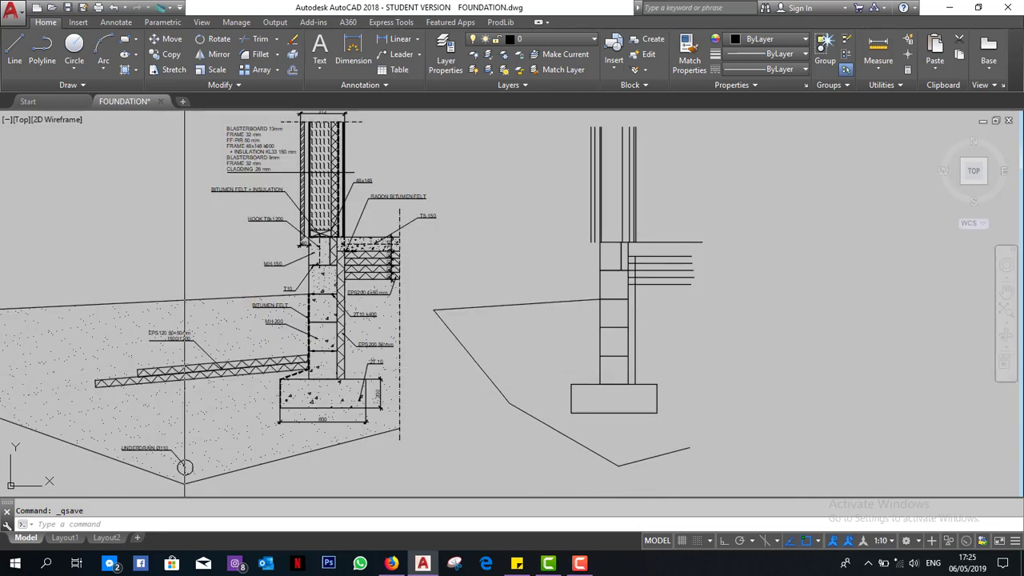
pyautogui.scroll(2, 590, 387)
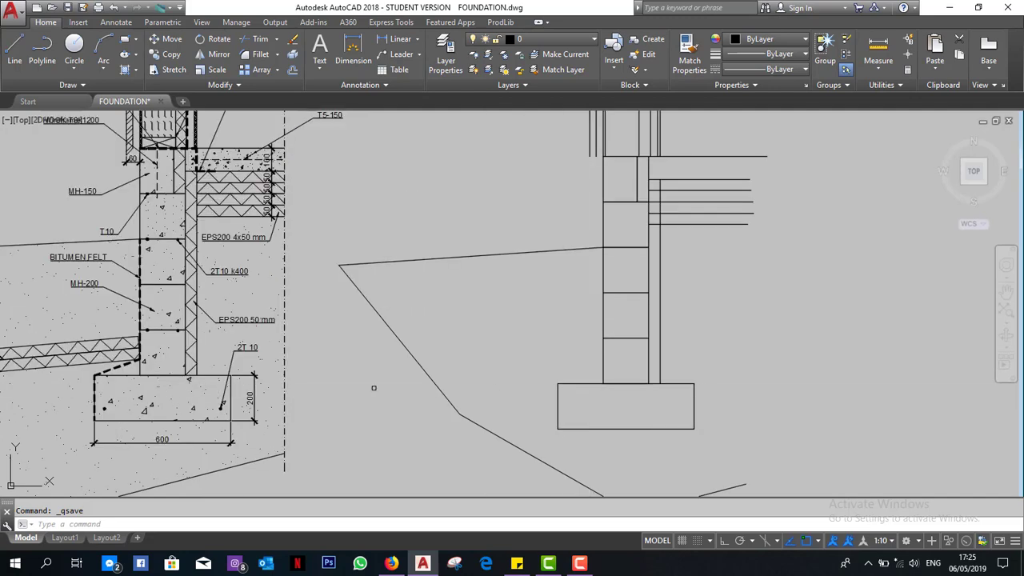
pyautogui.moveTo(373, 388); pyautogui.dragTo(469, 389, button='middle')
pyautogui.scroll(-2, 469, 389)
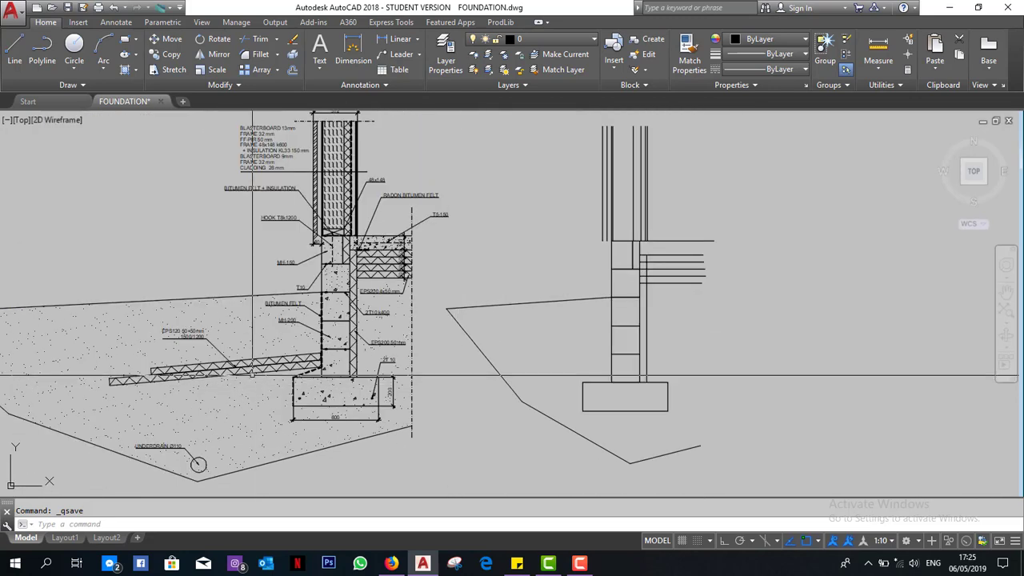
pyautogui.scroll(2, 253, 374)
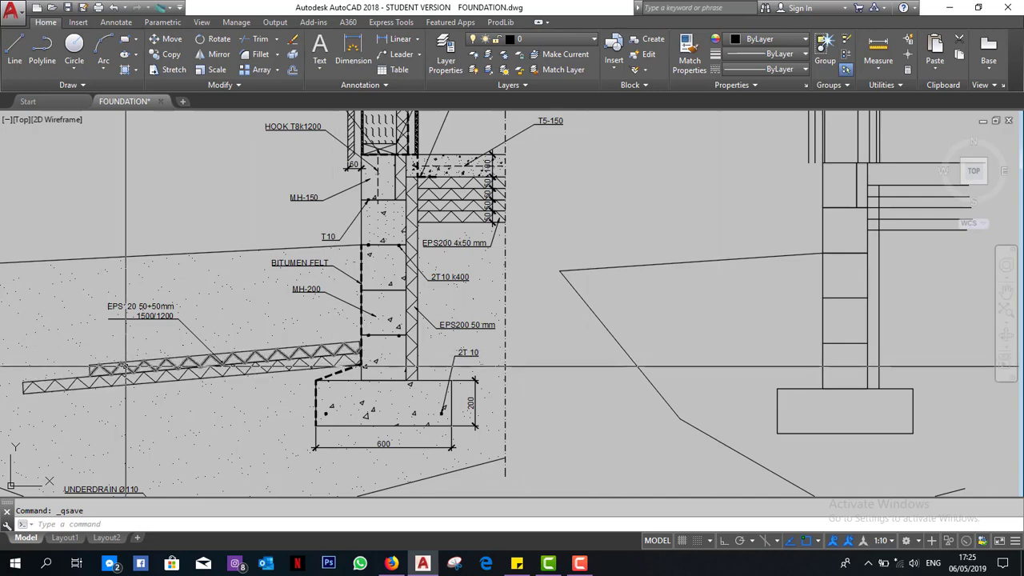
pyautogui.scroll(2, 128, 367)
# Draw a rectangle 1200 mm long and 50 mm high beside the redrawn wall for the upper EPS120 board
pyautogui.click(120, 37)
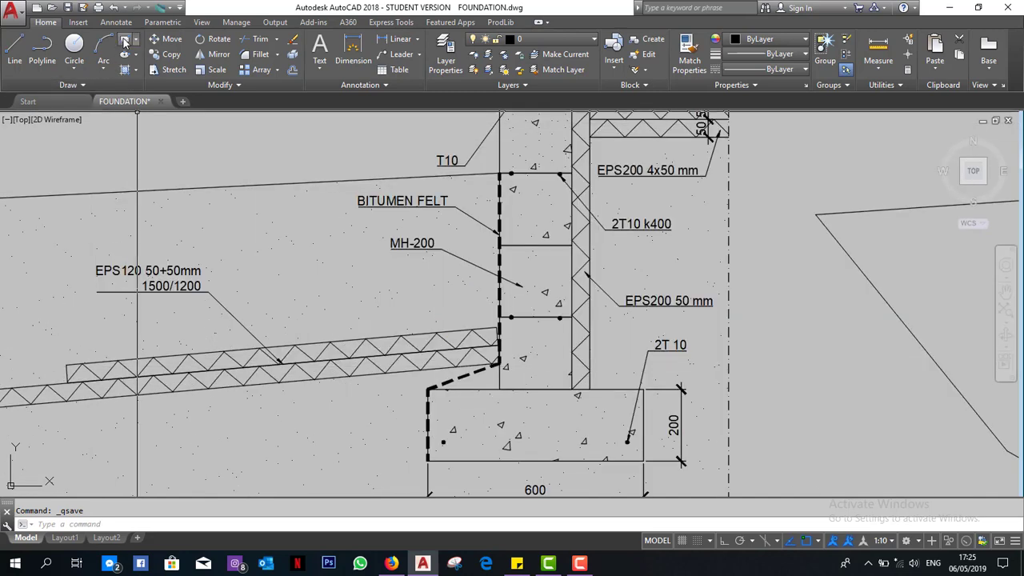
pyautogui.scroll(-2, 661, 318)
pyautogui.moveTo(782, 330); pyautogui.dragTo(520, 297, button='middle')
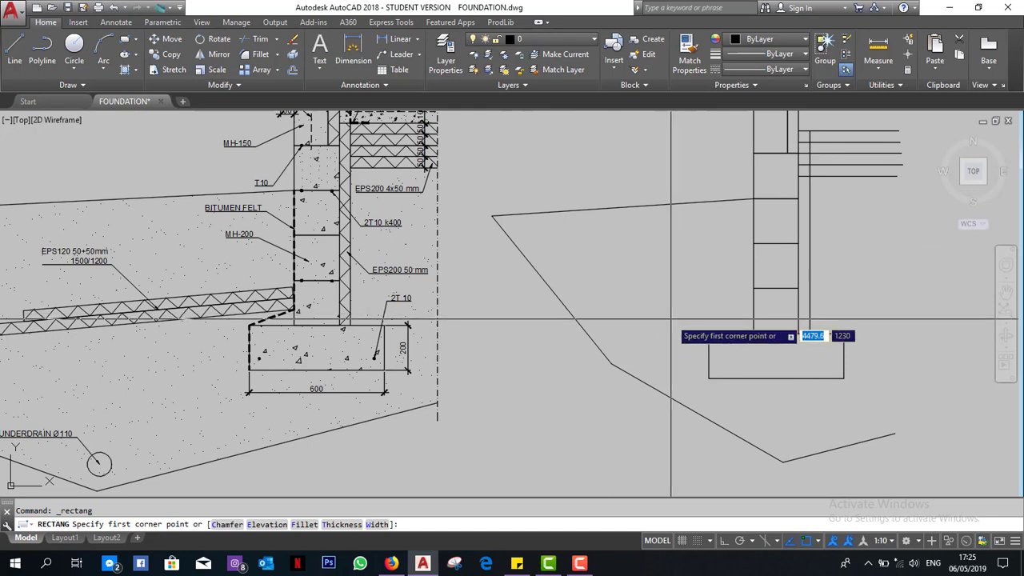
pyautogui.click(590, 264)
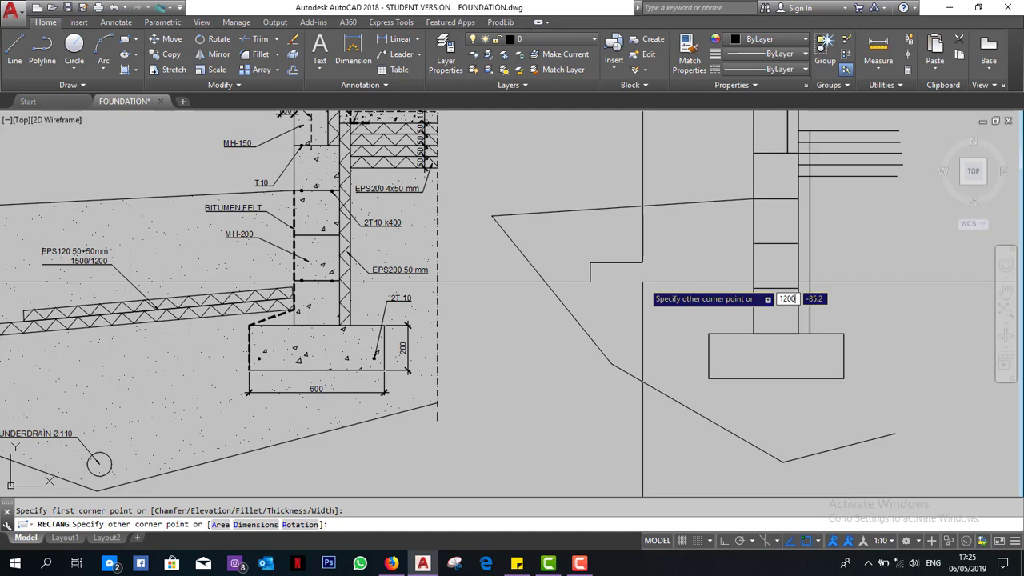
pyautogui.press('Return')
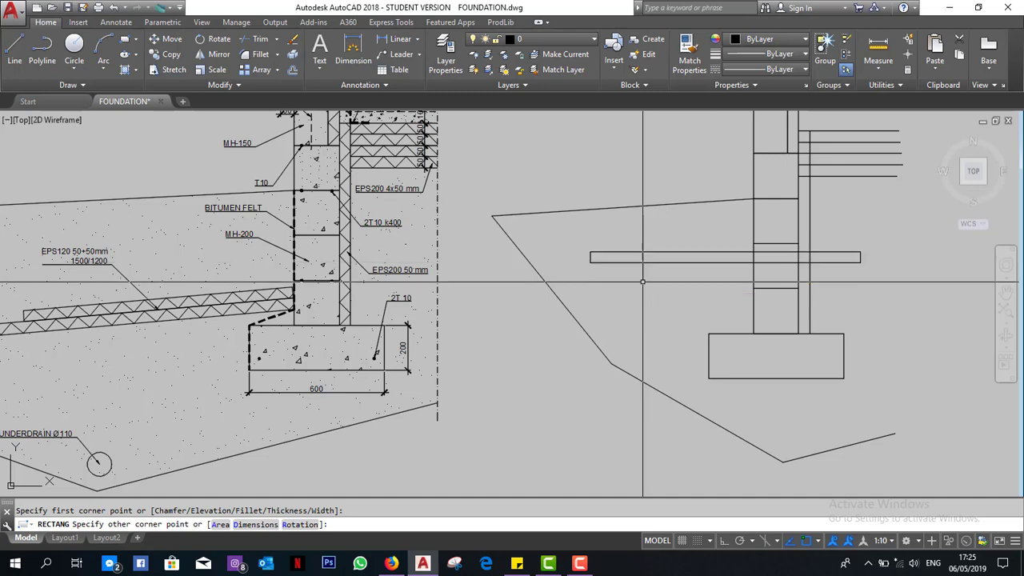
# Move the 1200 mm board so its lower wall-side corner meets the middle of the lowest block's outer face
pyautogui.scroll(2, 632, 294)
pyautogui.scroll(-2, 632, 294)
pyautogui.click(642, 293)
pyautogui.click(622, 244)
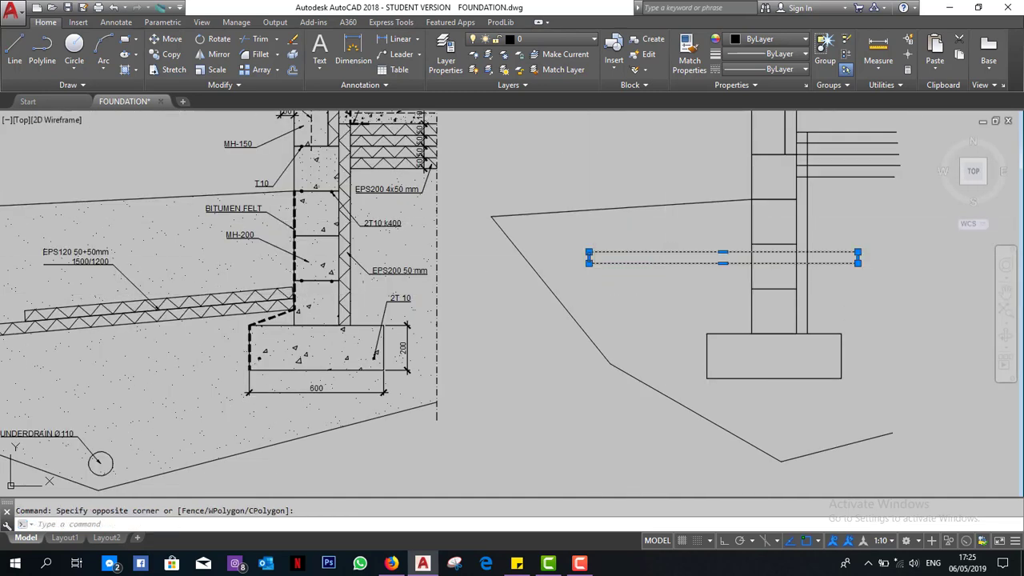
pyautogui.rightClick(686, 304)
pyautogui.click(703, 331)
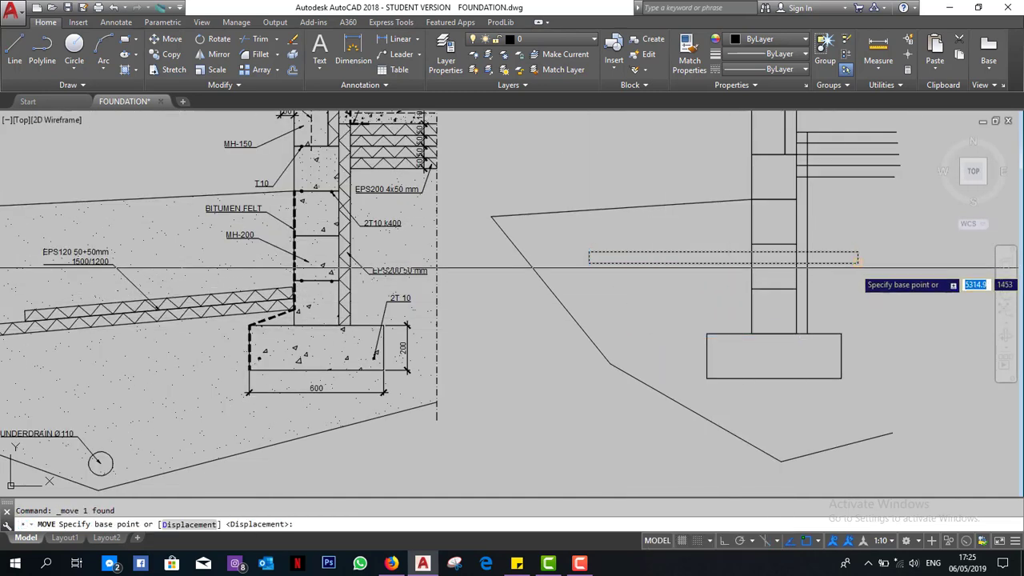
pyautogui.click(871, 255)
pyautogui.scroll(2, 756, 316)
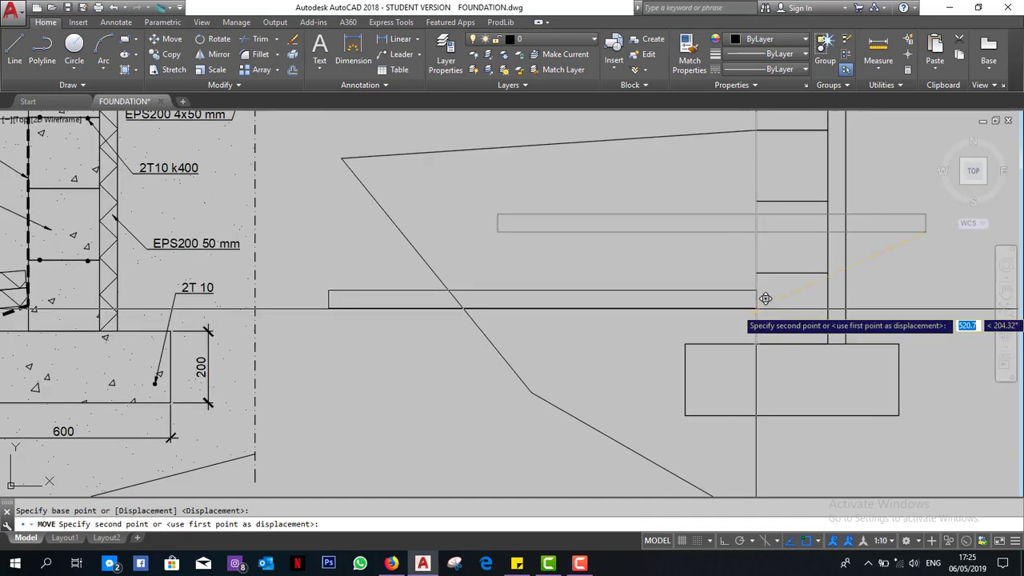
pyautogui.click(756, 308)
pyautogui.scroll(-4, 664, 345)
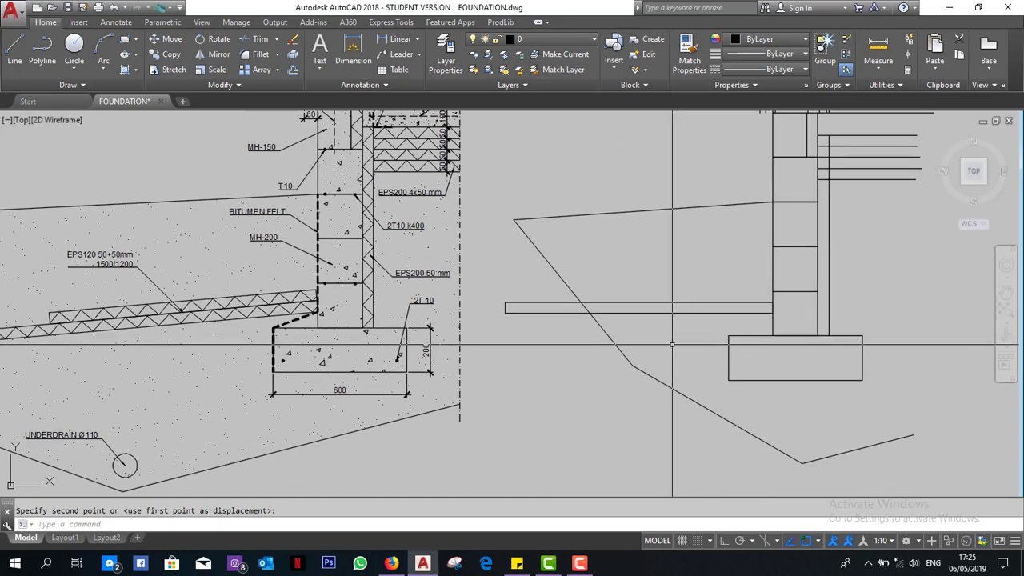
# Move the entire redrawn section horizontally farther away from the reference detail
pyautogui.scroll(-2, 686, 333)
pyautogui.click(825, 410)
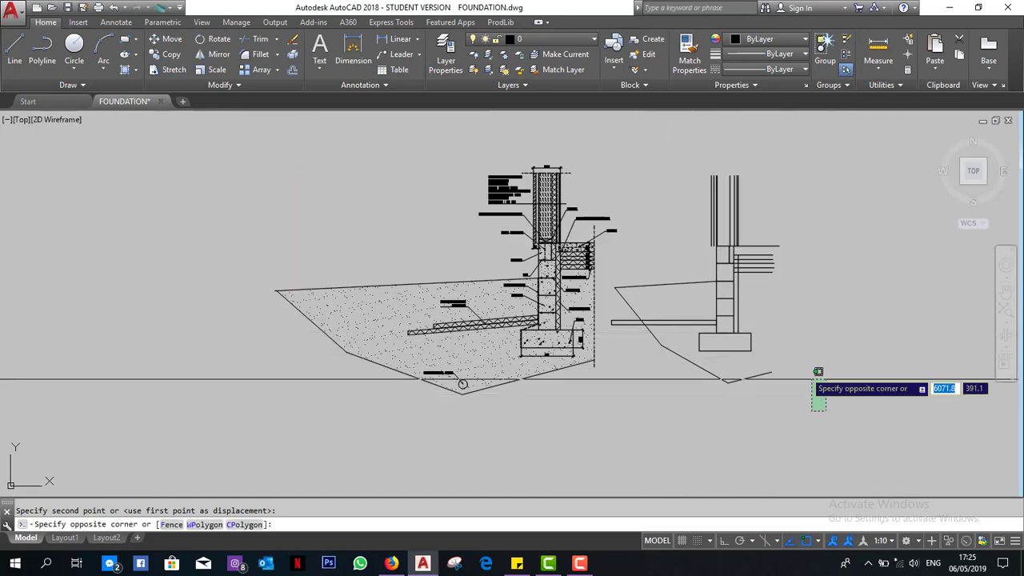
pyautogui.click(646, 171)
pyautogui.rightClick(712, 297)
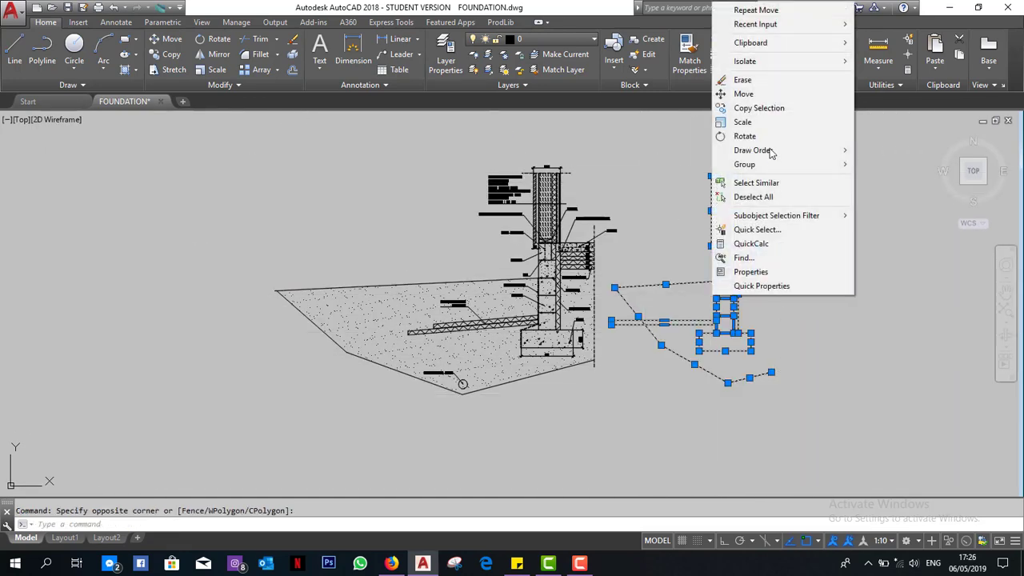
pyautogui.click(724, 92)
pyautogui.click(812, 320)
pyautogui.moveTo(927, 324); pyautogui.dragTo(693, 323, button='middle')
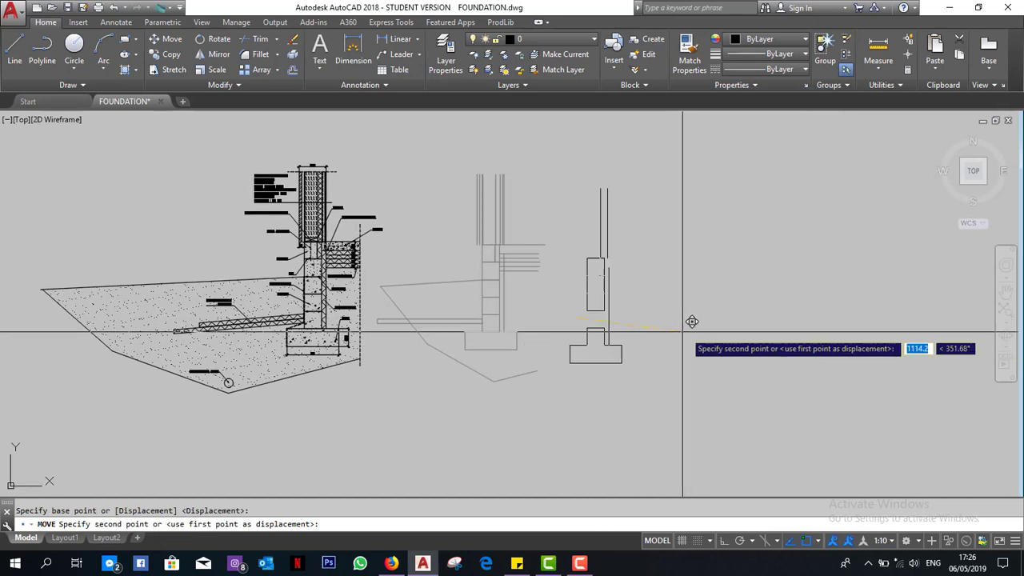
pyautogui.press('Escape')
pyautogui.scroll(2, 612, 359)
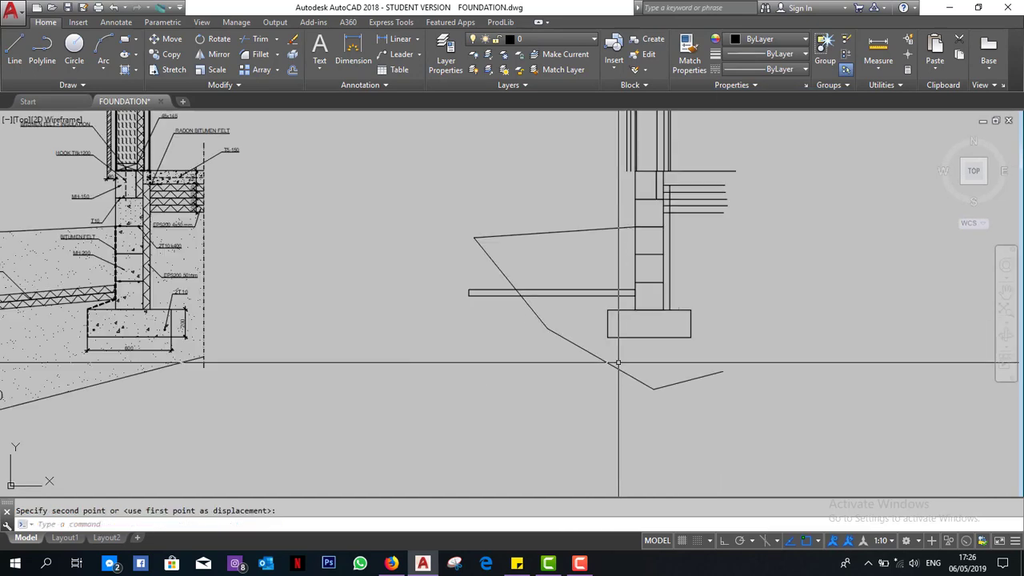
pyautogui.scroll(-3, 481, 356)
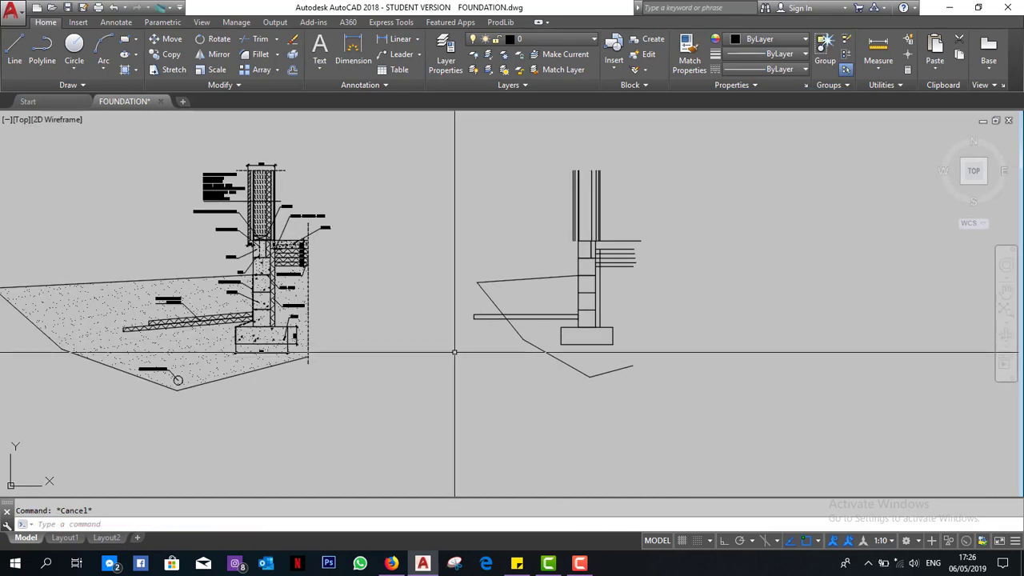
# Draw a rectangle 1500 mm long and 50 mm high in the free space beside the redrawn wall for the lower EPS120 board
pyautogui.scroll(3, 442, 299)
pyautogui.click(124, 39)
pyautogui.scroll(2, 458, 307)
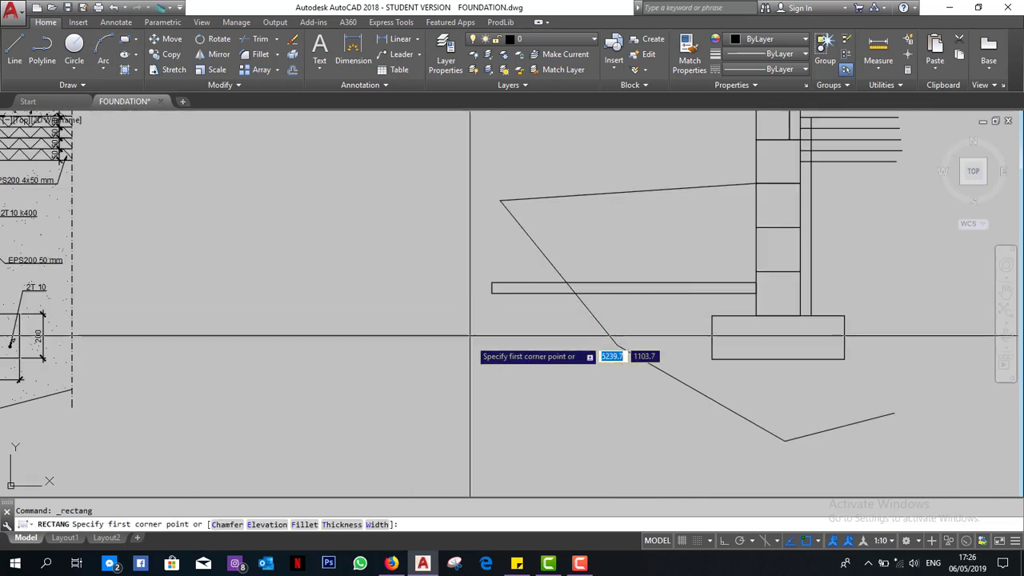
pyautogui.click(370, 328)
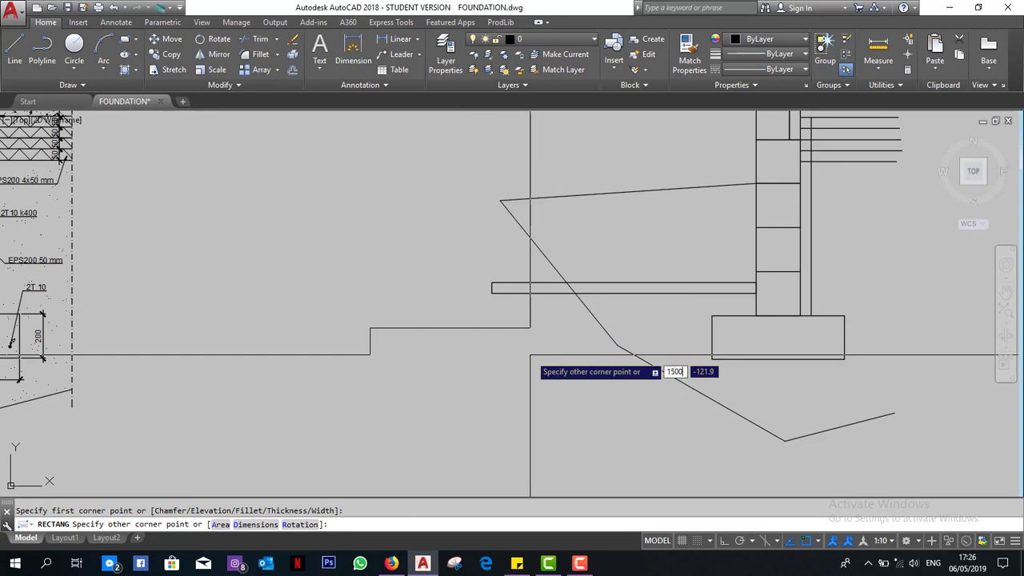
pyautogui.press('Tab')
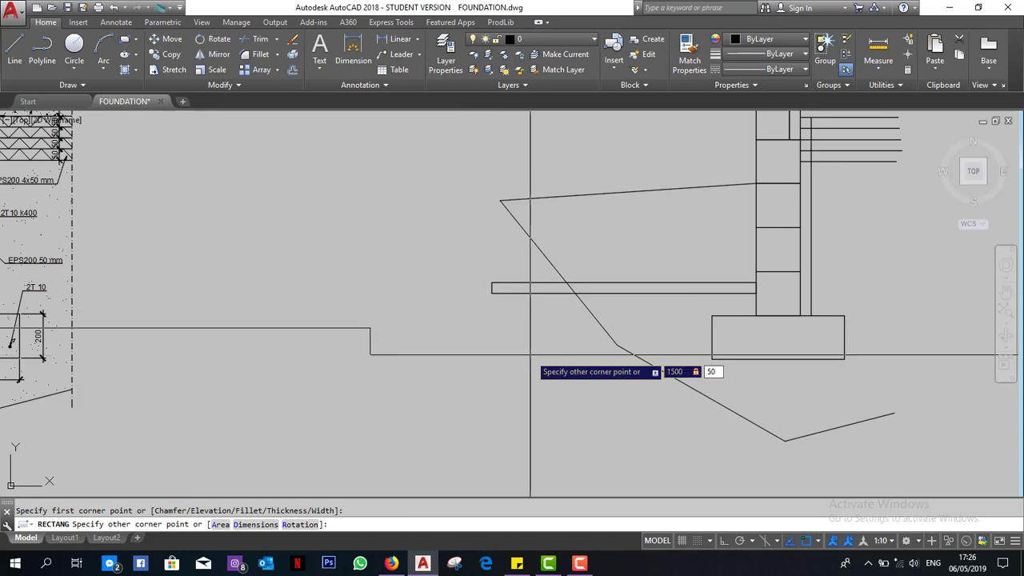
pyautogui.press('Return')
# Move the 1500 mm board by its upper wall-side corner to sit directly under the 1200 mm board against the wall
pyautogui.scroll(2, 530, 354)
pyautogui.click(530, 354)
pyautogui.click(429, 293)
pyautogui.rightClick(469, 221)
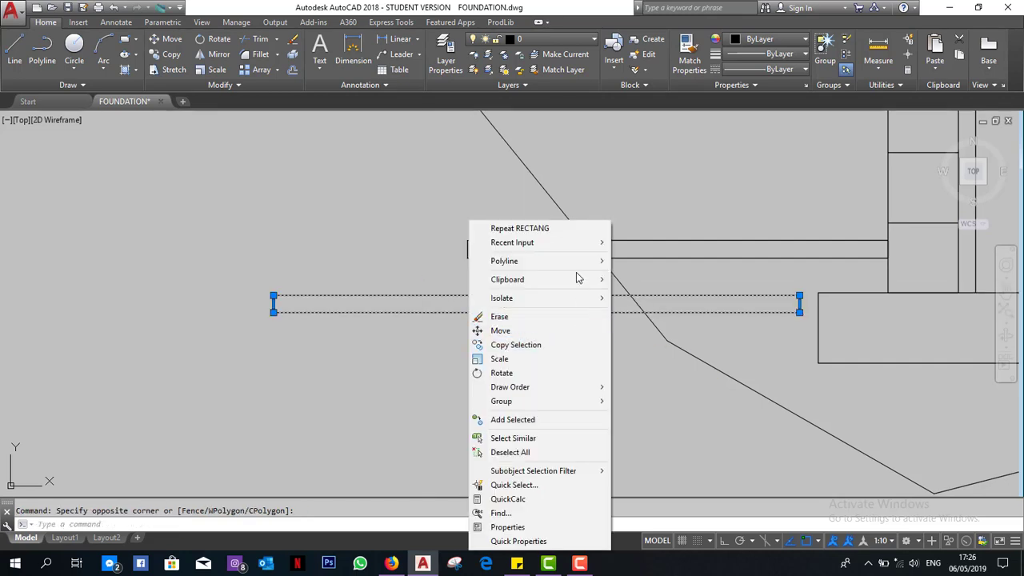
pyautogui.click(564, 330)
pyautogui.scroll(2, 823, 304)
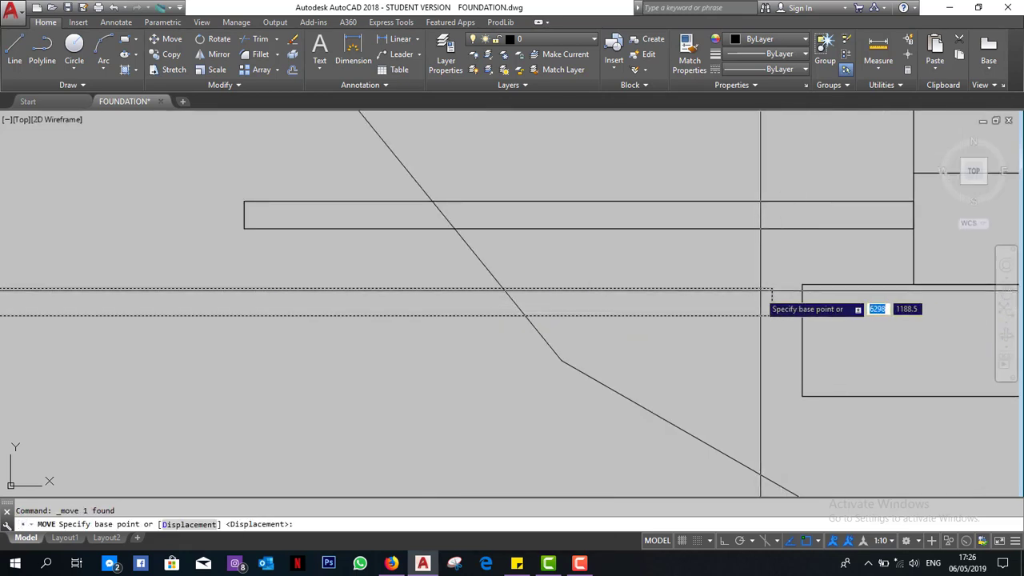
pyautogui.click(772, 287)
pyautogui.moveTo(856, 260); pyautogui.dragTo(763, 288, button='middle')
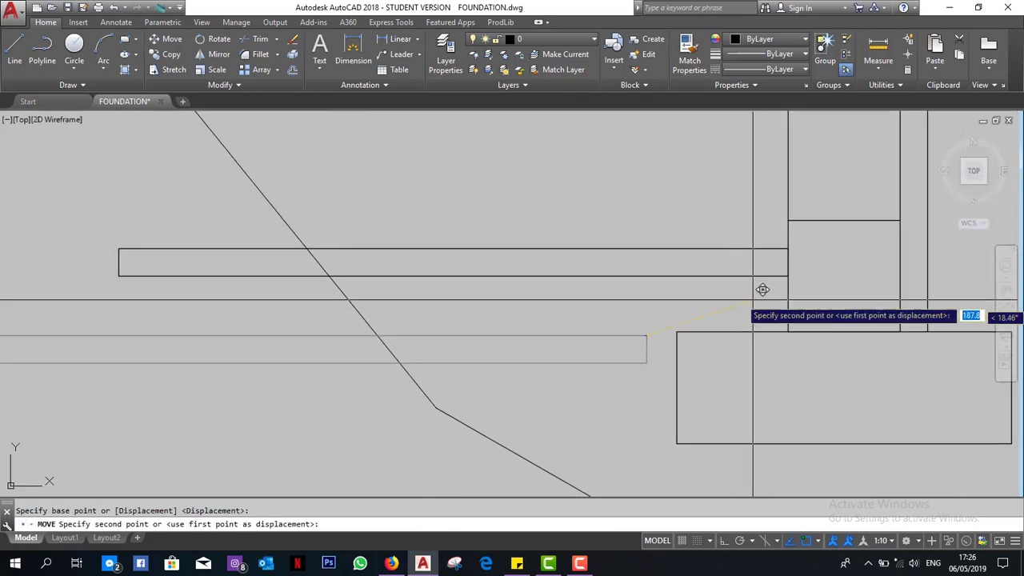
pyautogui.scroll(-4, 536, 337)
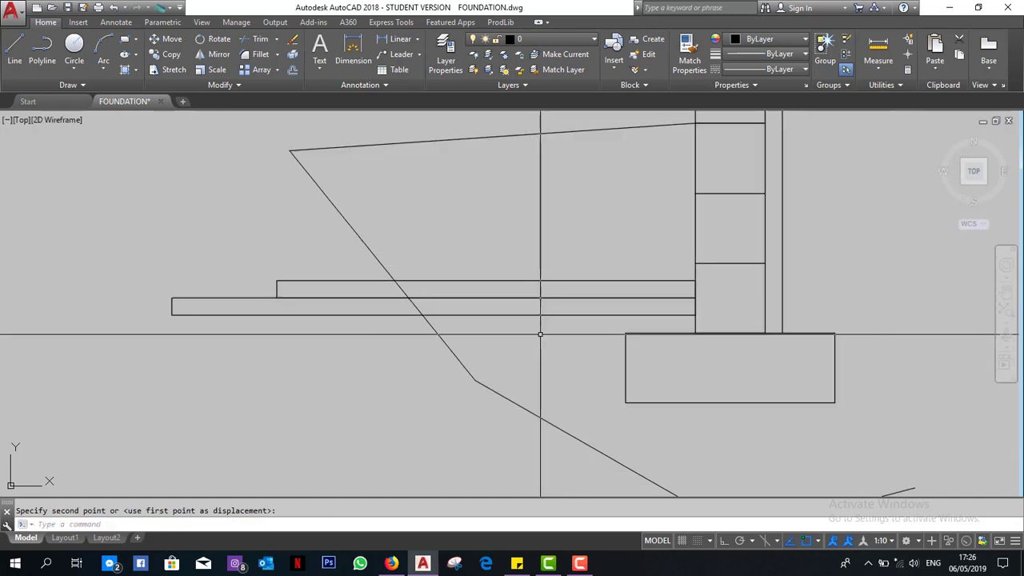
# Move both stacked EPS120 boards together slightly upward along the outer face of the lowest block, following the reference detail
pyautogui.moveTo(234, 379); pyautogui.dragTo(429, 362, button='middle')
pyautogui.scroll(-3, 612, 354)
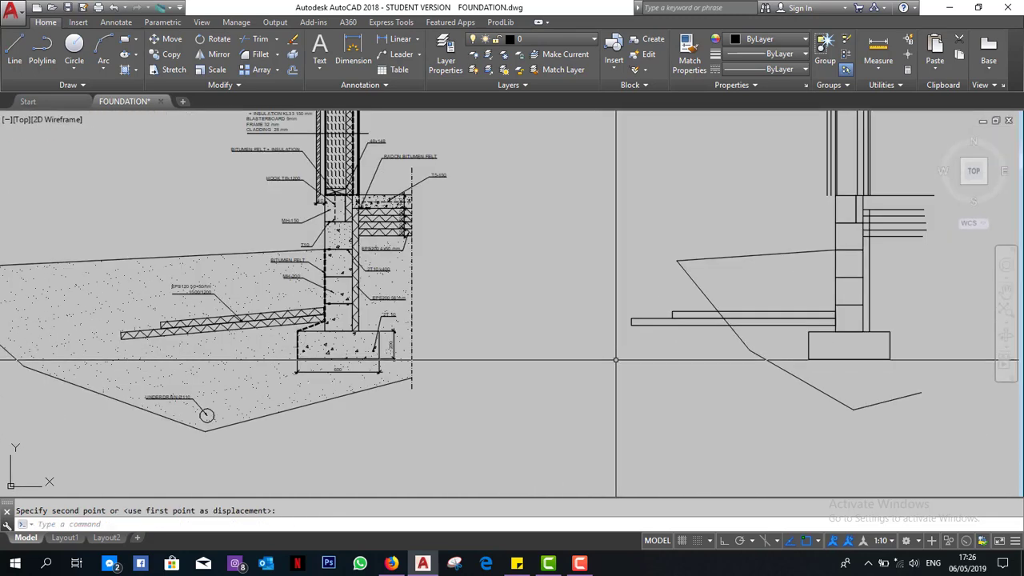
pyautogui.scroll(3, 773, 336)
pyautogui.click(776, 321)
pyautogui.click(758, 286)
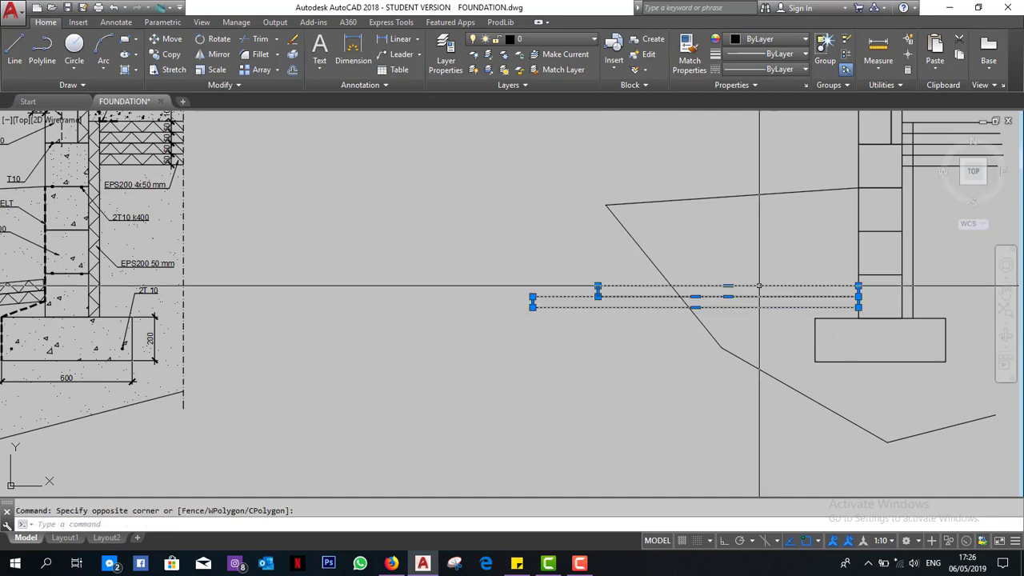
pyautogui.moveTo(532, 364); pyautogui.dragTo(689, 338, button='middle')
pyautogui.scroll(-2, 742, 331)
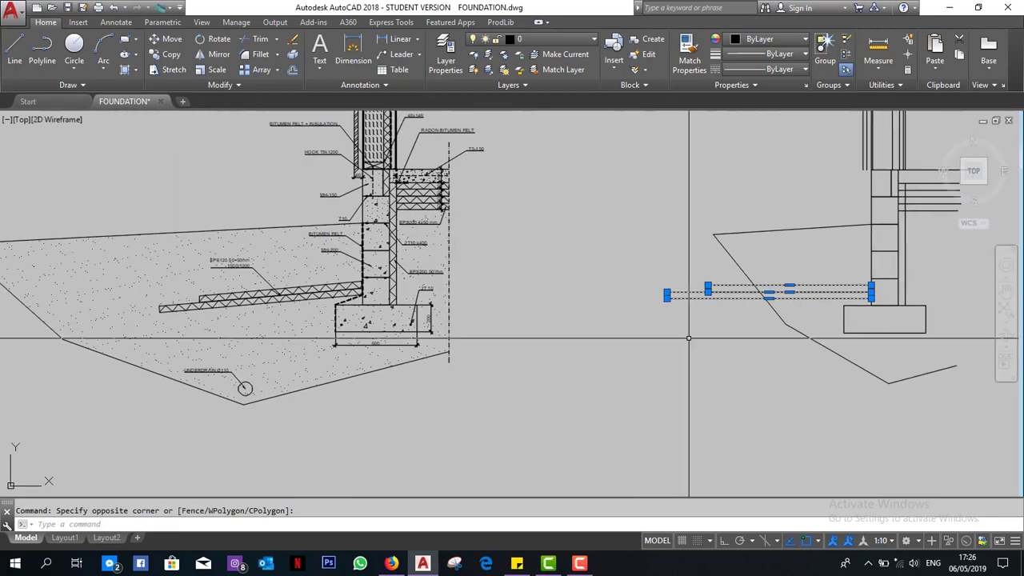
pyautogui.scroll(4, 824, 325)
pyautogui.moveTo(808, 296); pyautogui.dragTo(588, 325, button='middle')
pyautogui.rightClick(638, 316)
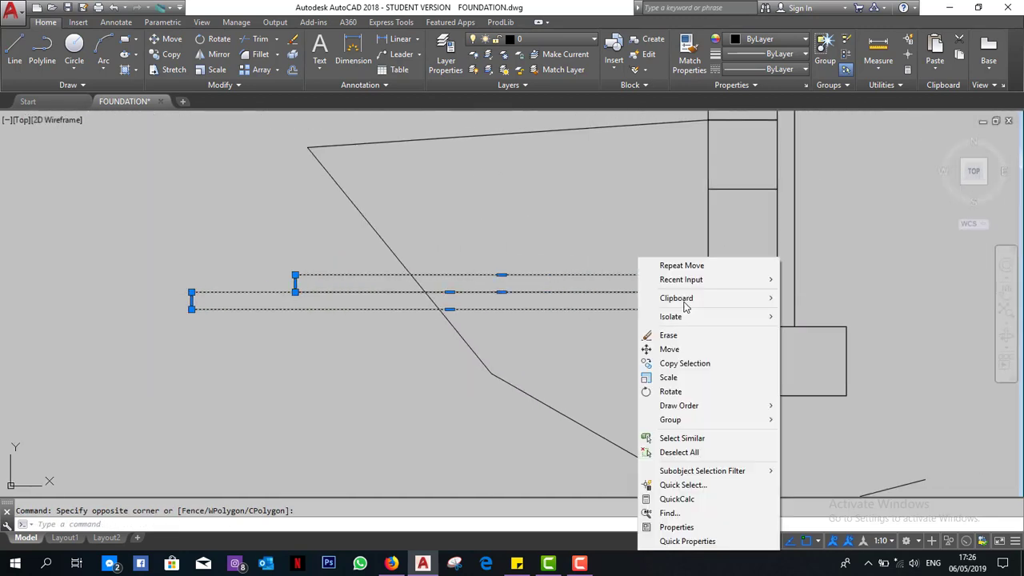
pyautogui.click(375, 380)
pyautogui.scroll(-4, 374, 380)
pyautogui.moveTo(366, 384); pyautogui.dragTo(501, 374, button='middle')
pyautogui.scroll(4, 556, 371)
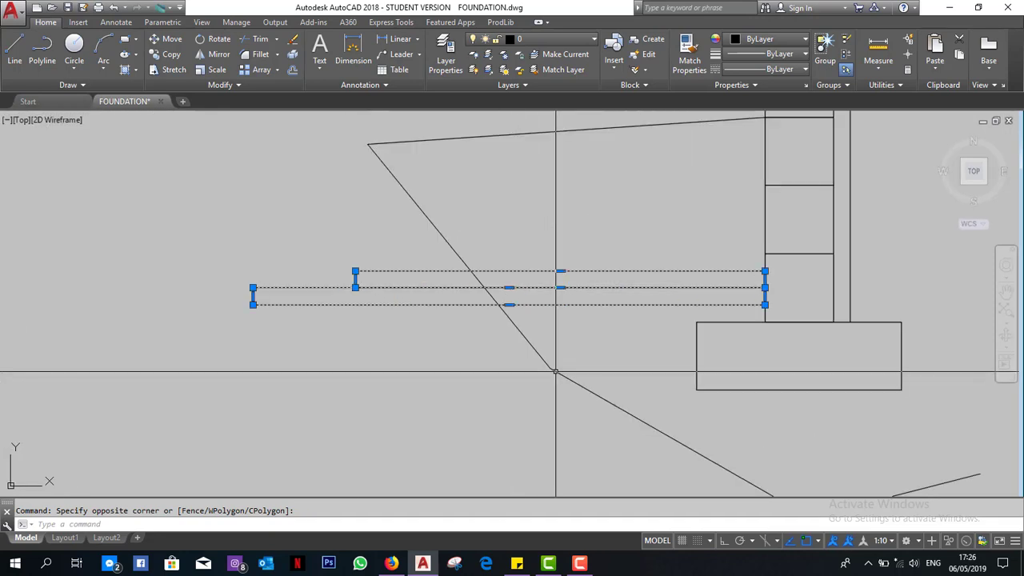
pyautogui.scroll(2, 555, 371)
pyautogui.rightClick(761, 261)
pyautogui.click(789, 347)
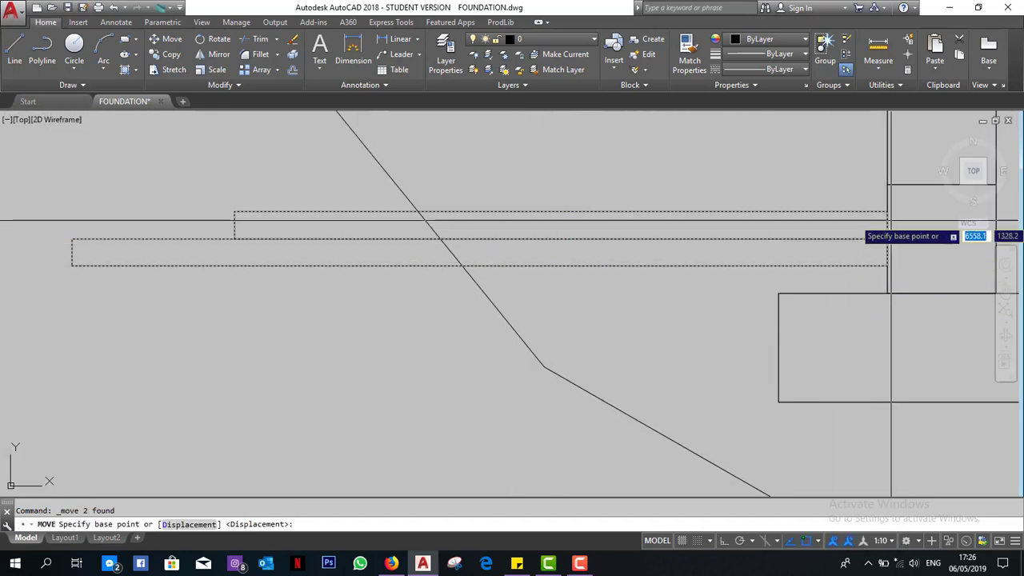
pyautogui.click(886, 212)
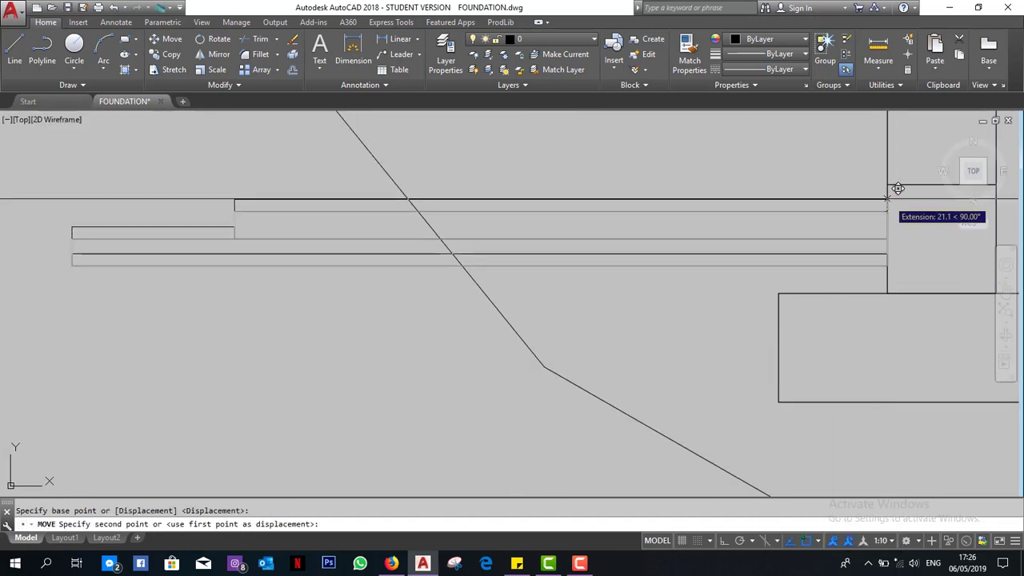
pyautogui.click(896, 185)
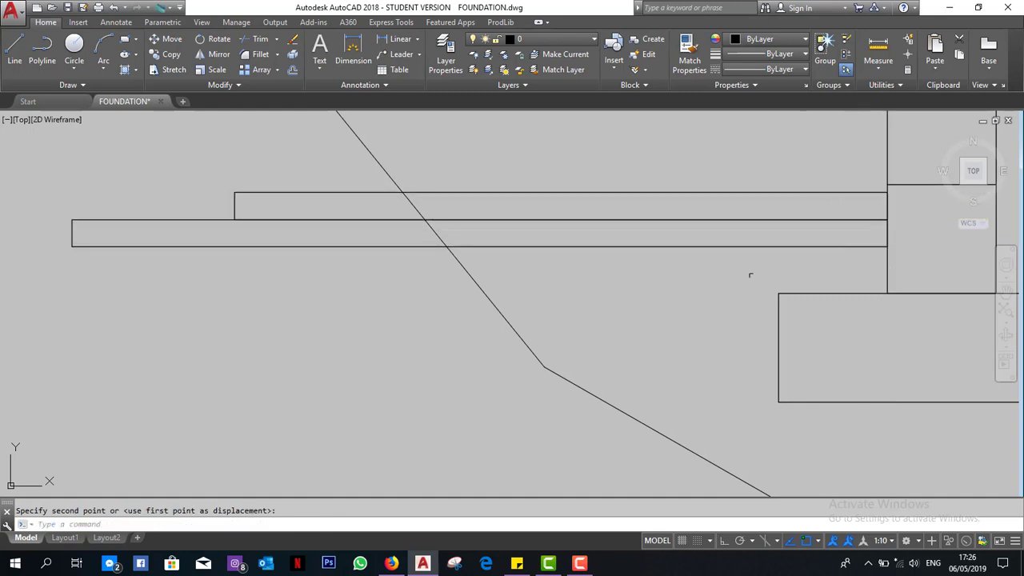
pyautogui.click(720, 295)
pyautogui.click(622, 158)
pyautogui.rightClick(654, 214)
pyautogui.click(796, 374)
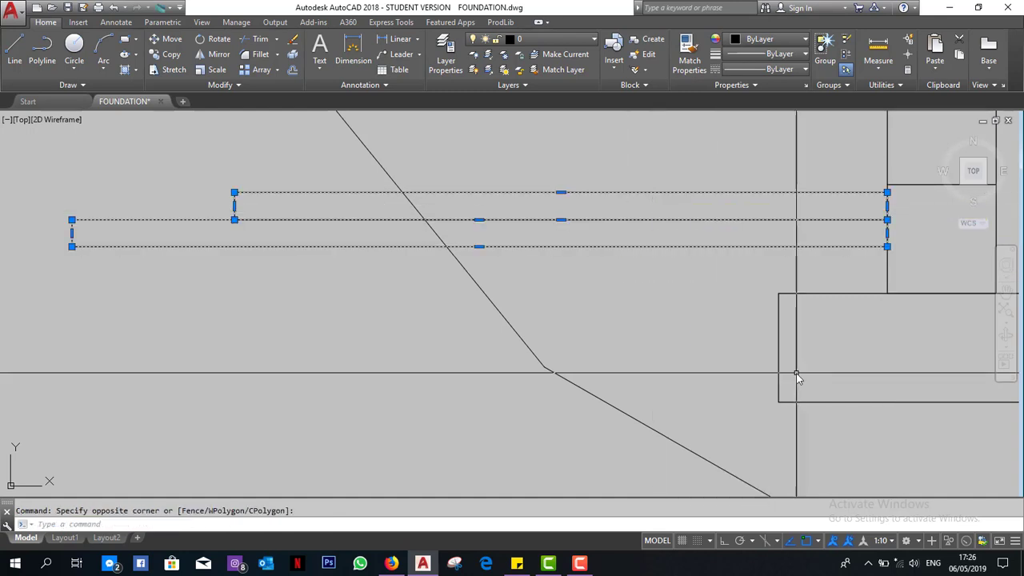
pyautogui.press('Escape')
# Erase the steep excavation segment that crosses the two EPS120 boards
pyautogui.scroll(-2, 788, 375)
pyautogui.moveTo(789, 375); pyautogui.dragTo(555, 358, button='middle')
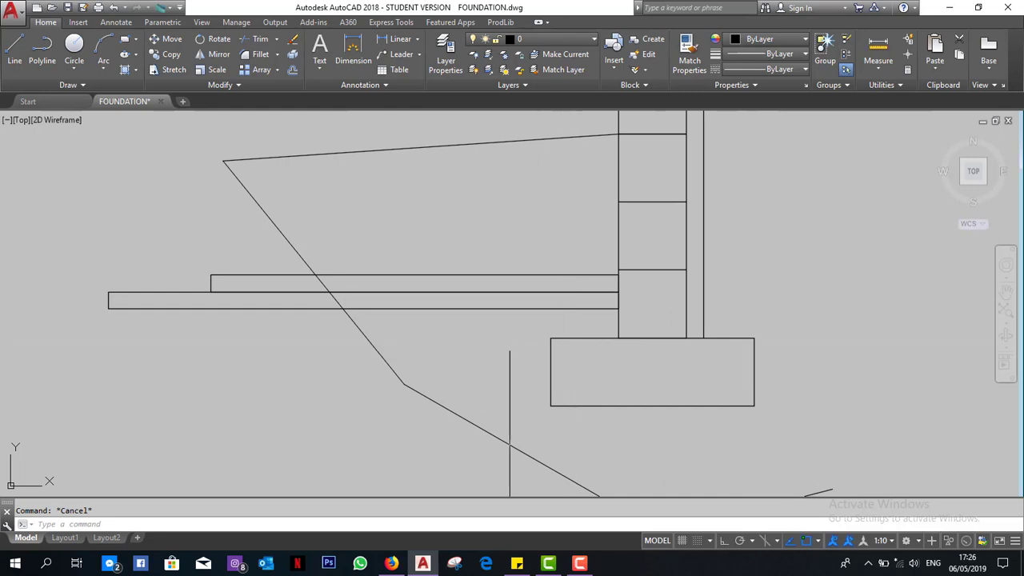
pyautogui.scroll(-2, 509, 350)
pyautogui.click(451, 344)
pyautogui.click(366, 371)
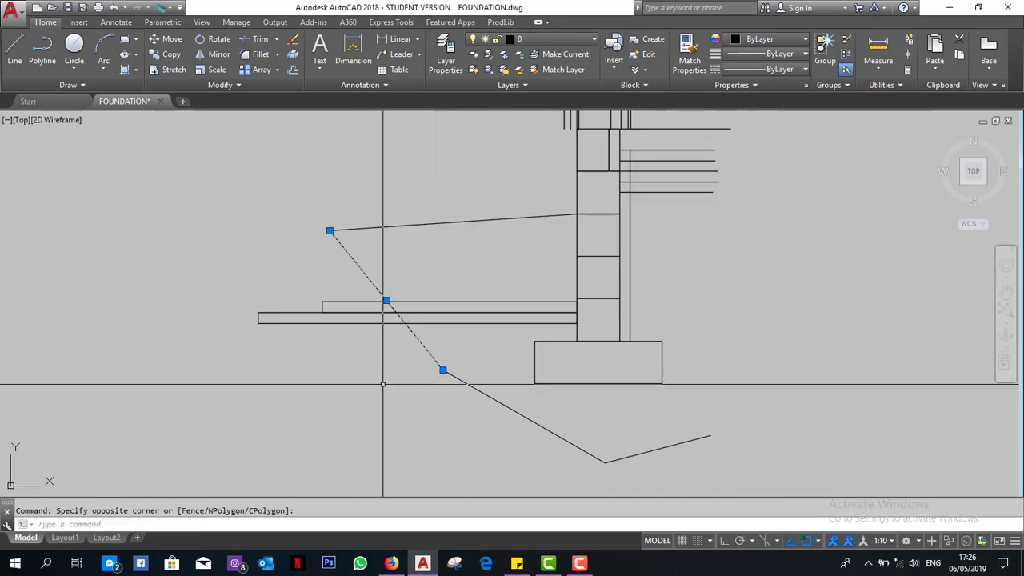
pyautogui.press('Delete')
# Rotate both EPS120 boards about the lower board's bottom wall-side corner so they slope gently down away from the wall
pyautogui.click(493, 346)
pyautogui.click(406, 244)
pyautogui.rightClick(488, 346)
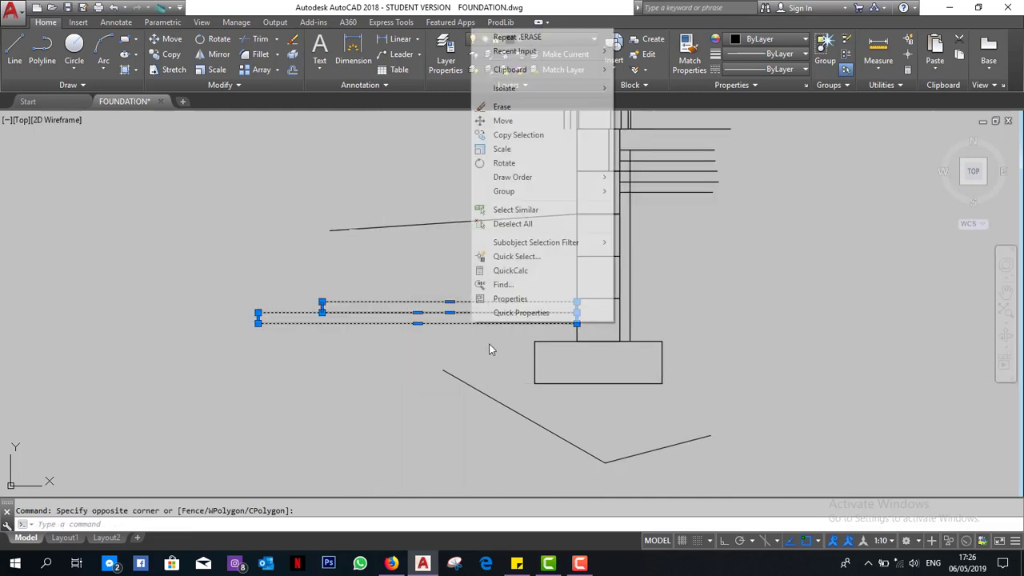
pyautogui.click(536, 165)
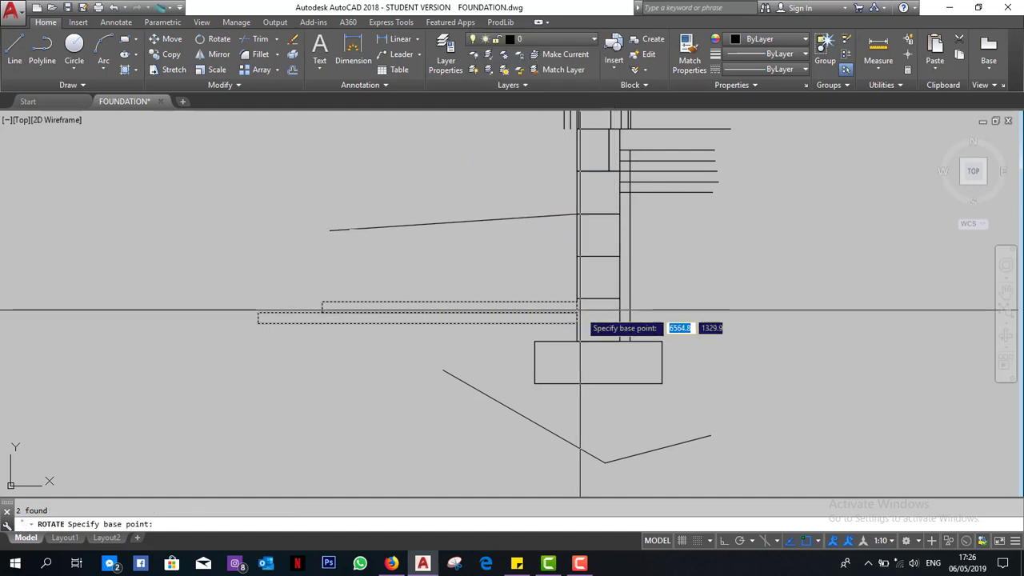
pyautogui.scroll(4, 579, 311)
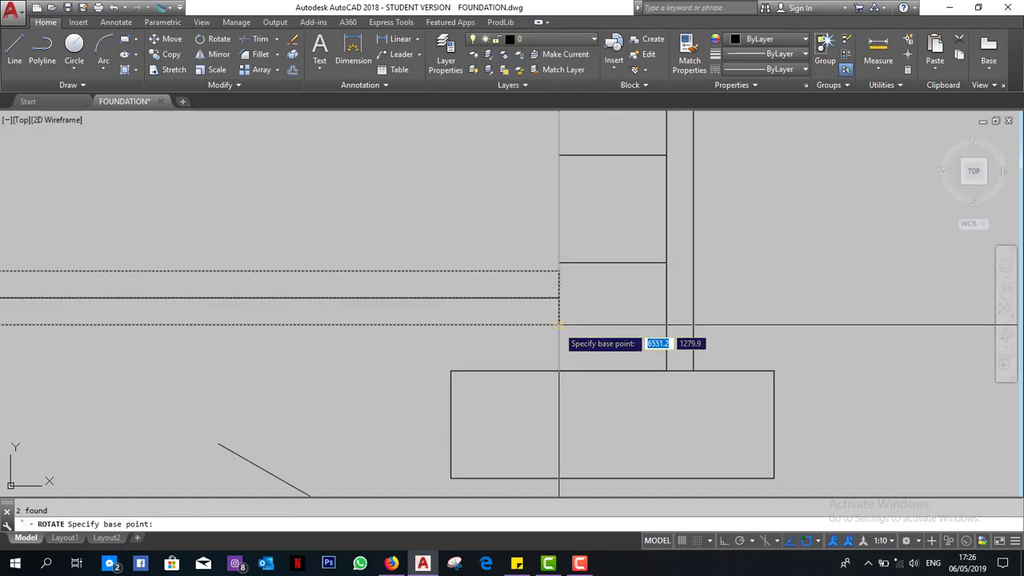
pyautogui.click(558, 324)
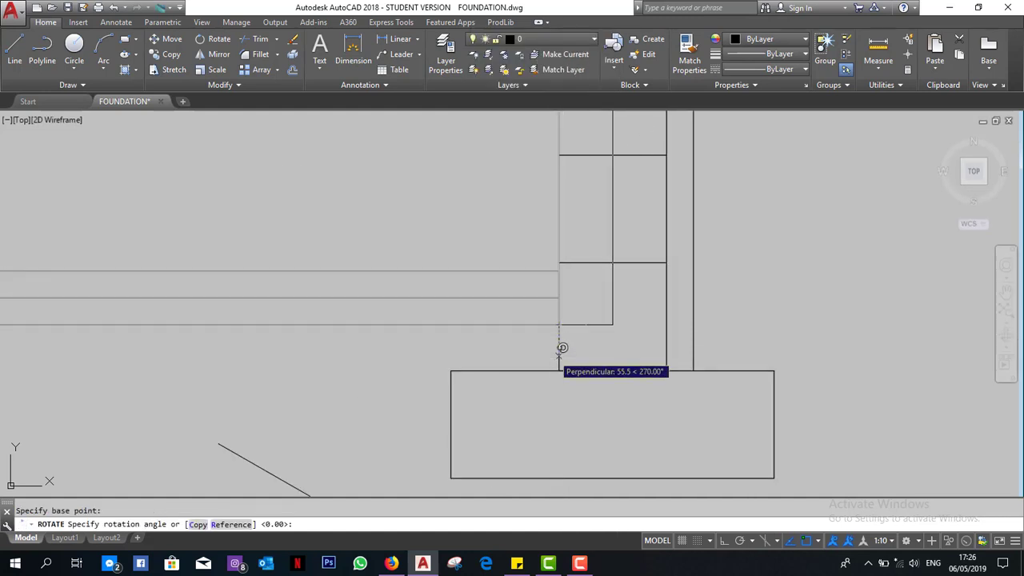
pyautogui.scroll(-2, 599, 420)
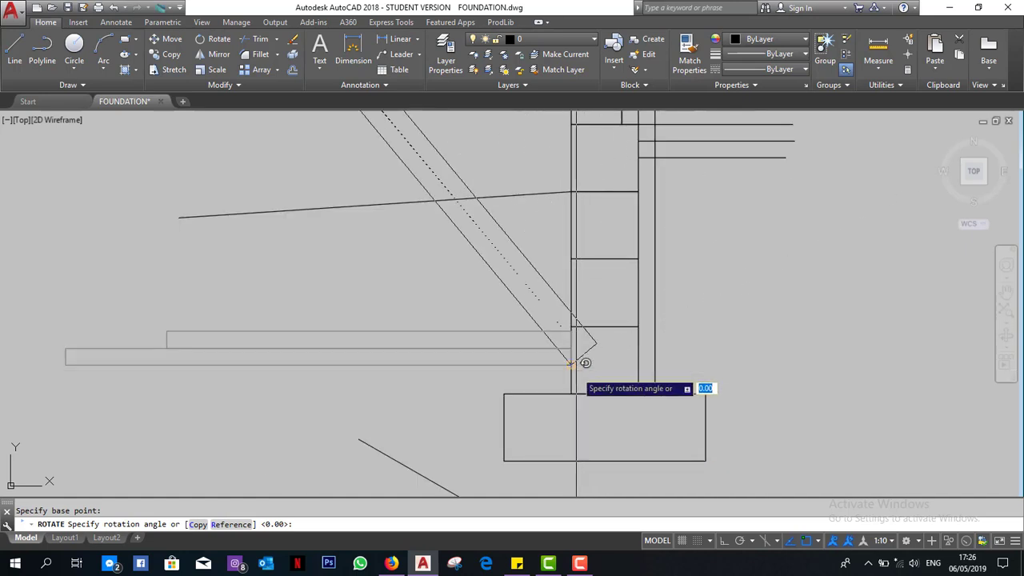
pyautogui.scroll(-2, 569, 408)
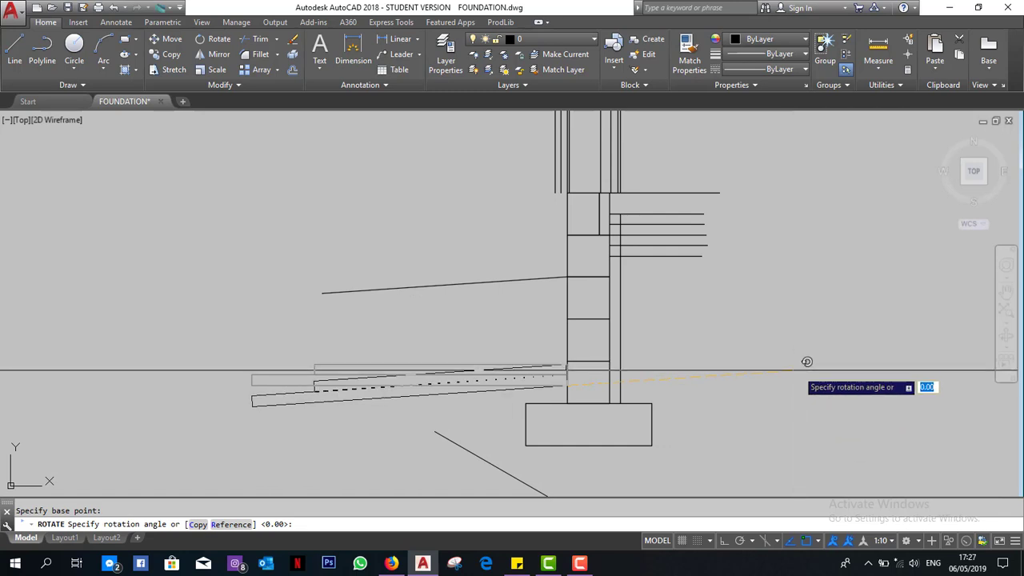
pyautogui.click(798, 369)
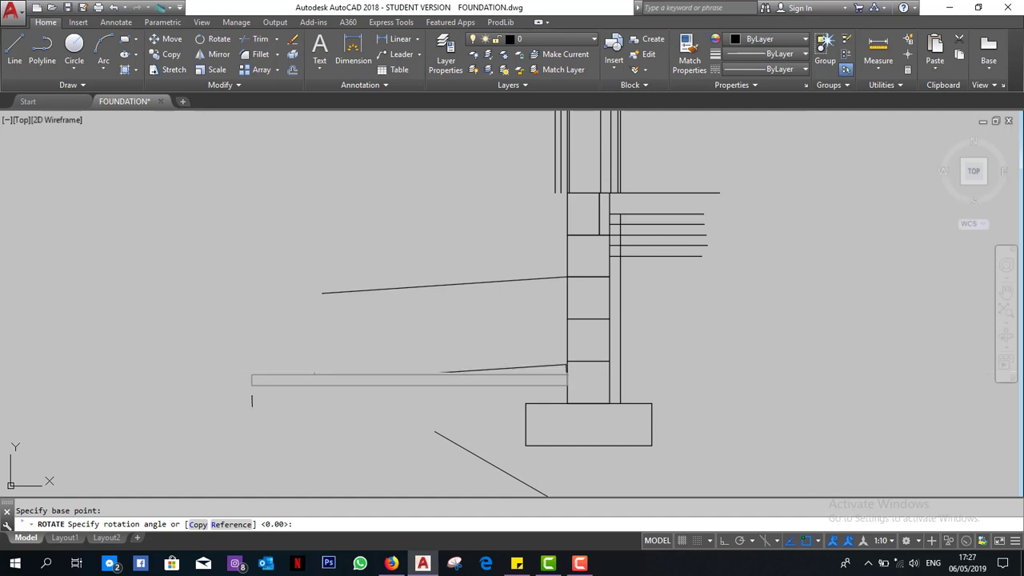
# Erase the inclined excavation segment that descends beneath the footing, keeping the short rising segment
pyautogui.scroll(4, 544, 387)
pyautogui.scroll(-4, 541, 388)
pyautogui.scroll(-4, 542, 387)
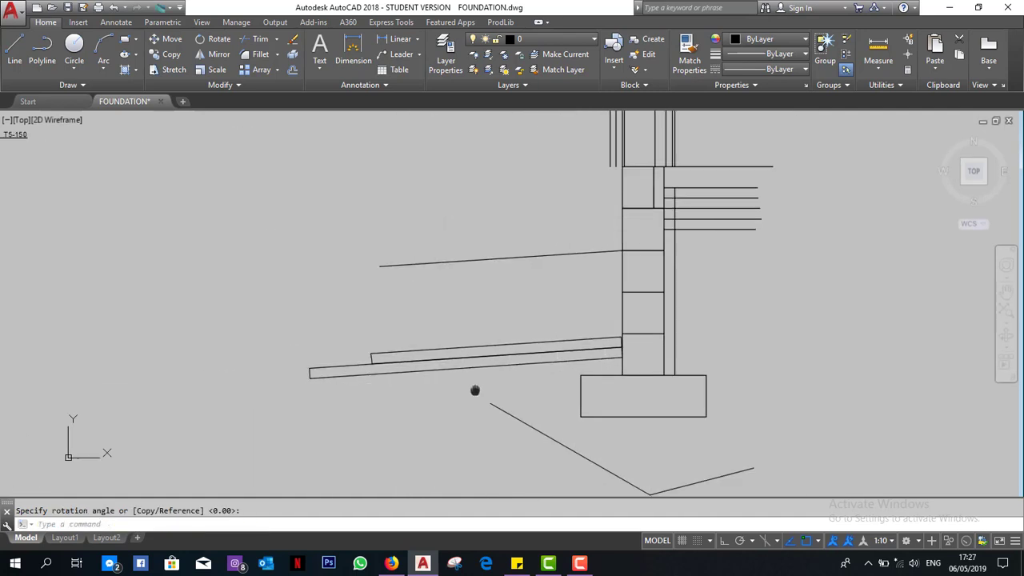
pyautogui.press('Escape')
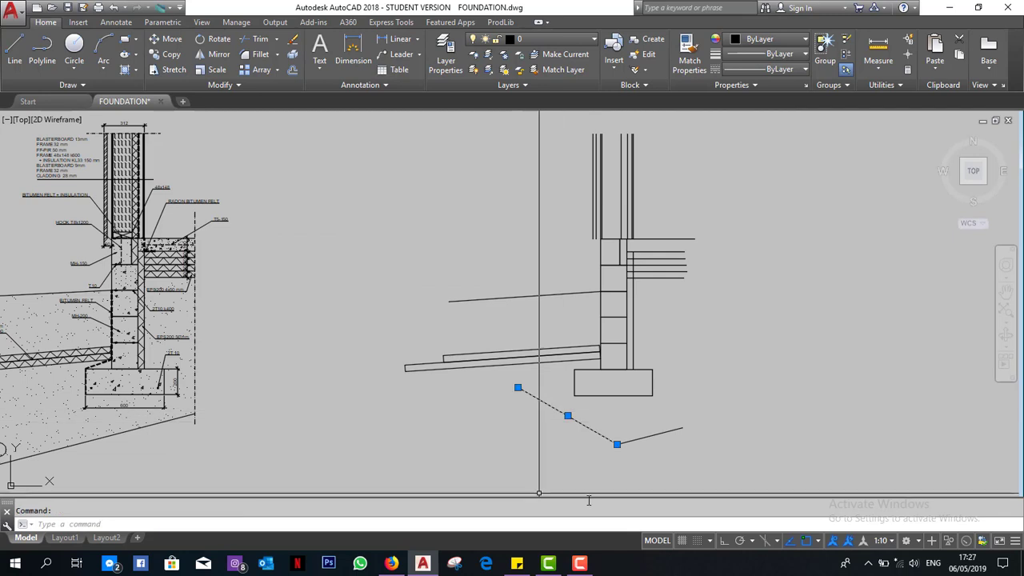
pyautogui.press('Delete')
# Stretch the ground line's free end outward past the boards, to a length of about 1930 mm
pyautogui.scroll(2, 484, 392)
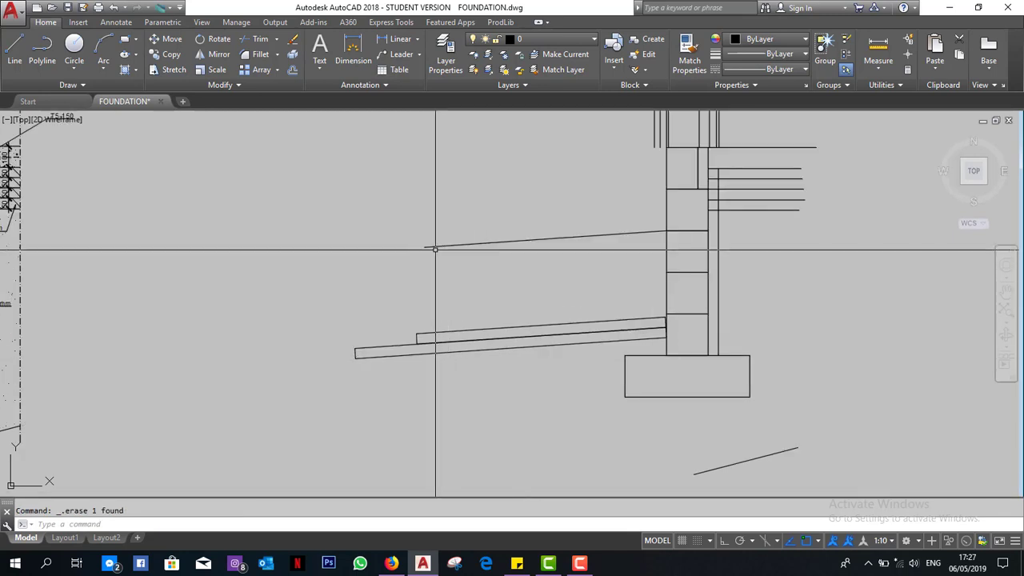
pyautogui.click(427, 246)
pyautogui.click(424, 247)
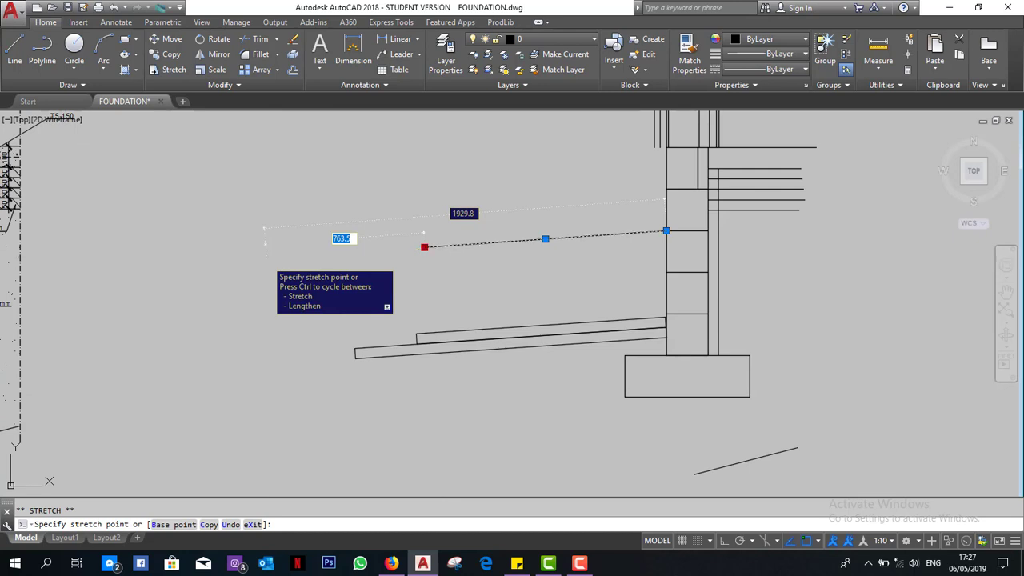
pyautogui.click(270, 260)
# Draw a chain of lines from the ground line's free end down around the boards and beneath the footing to the short rising segment
pyautogui.click(14, 50)
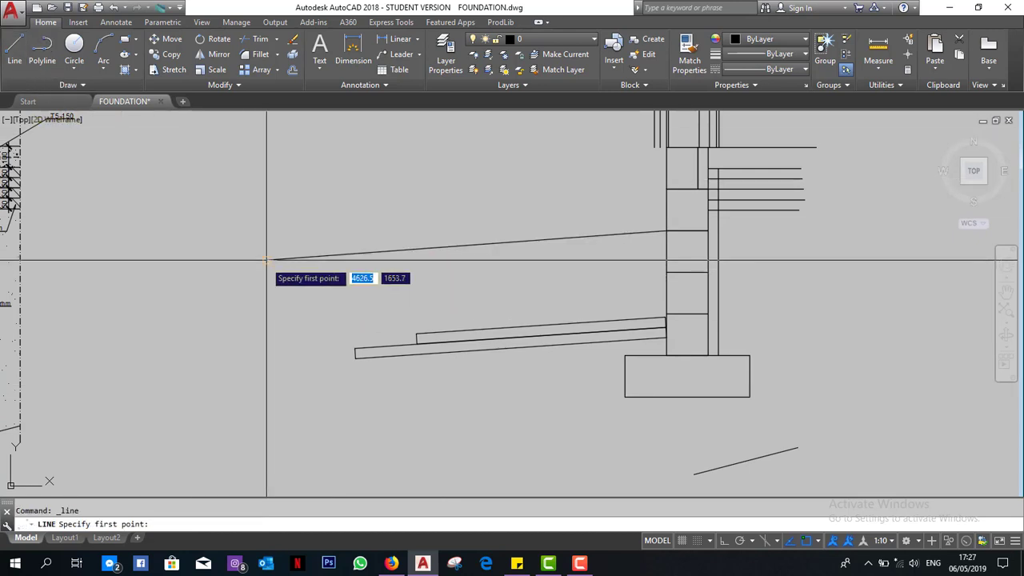
pyautogui.click(266, 260)
pyautogui.click(308, 370)
pyautogui.click(405, 432)
pyautogui.click(606, 467)
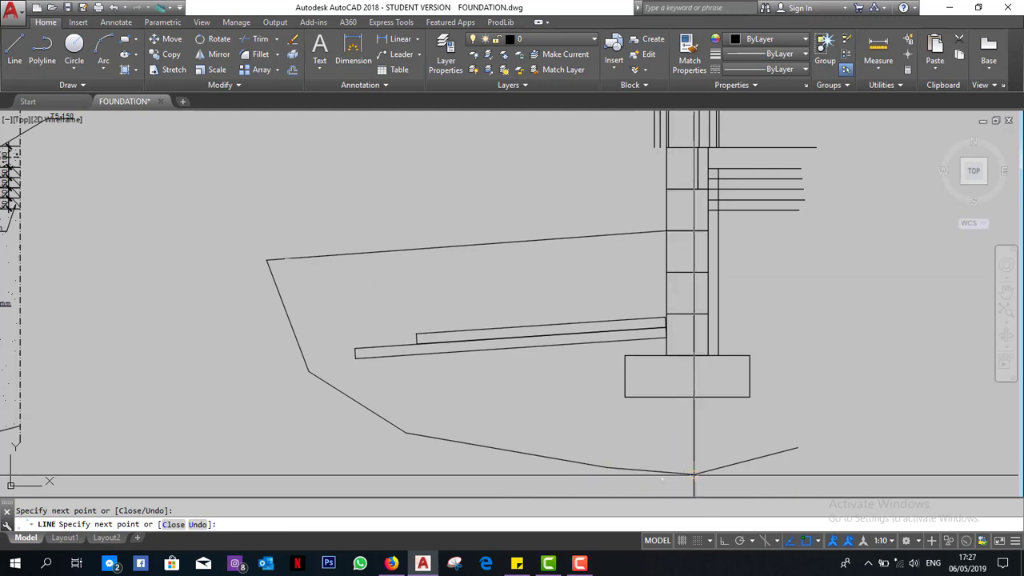
pyautogui.press('Escape')
# Move the entire redrawn foundation detail horizontally closer to the reference section
pyautogui.scroll(-4, 356, 436)
pyautogui.click(815, 463)
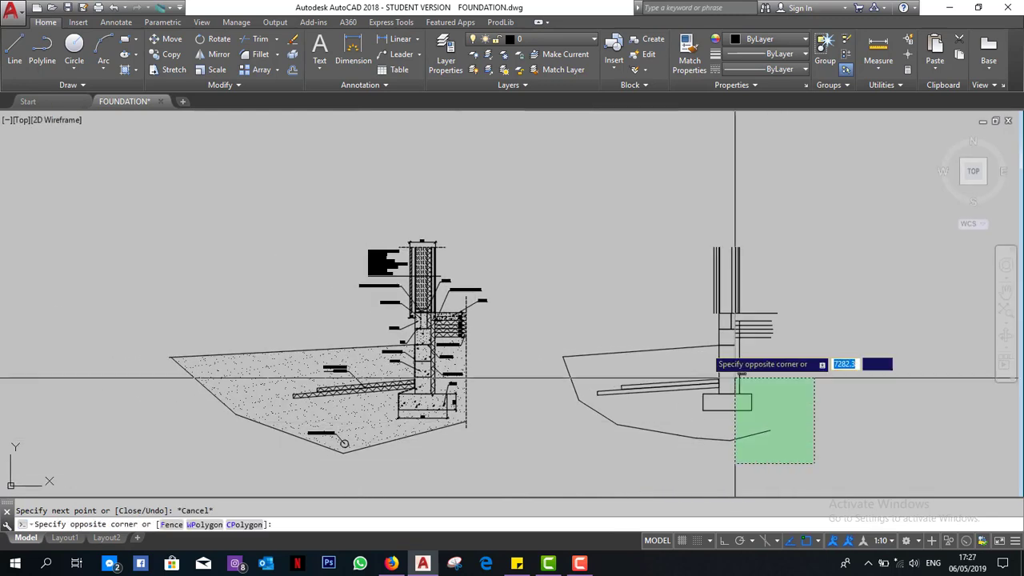
pyautogui.click(541, 209)
pyautogui.rightClick(615, 317)
pyautogui.click(645, 117)
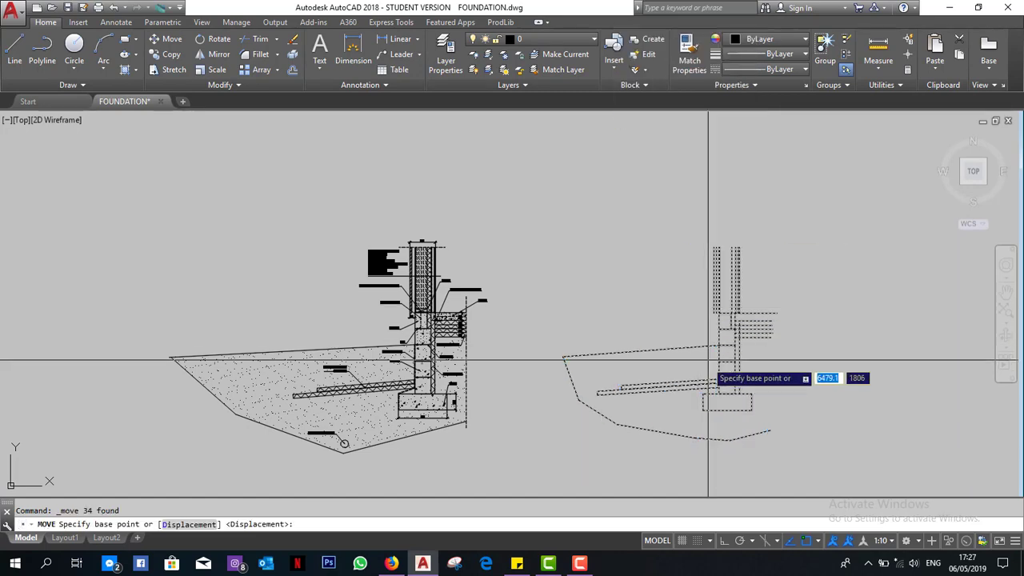
pyautogui.click(717, 362)
pyautogui.click(636, 357)
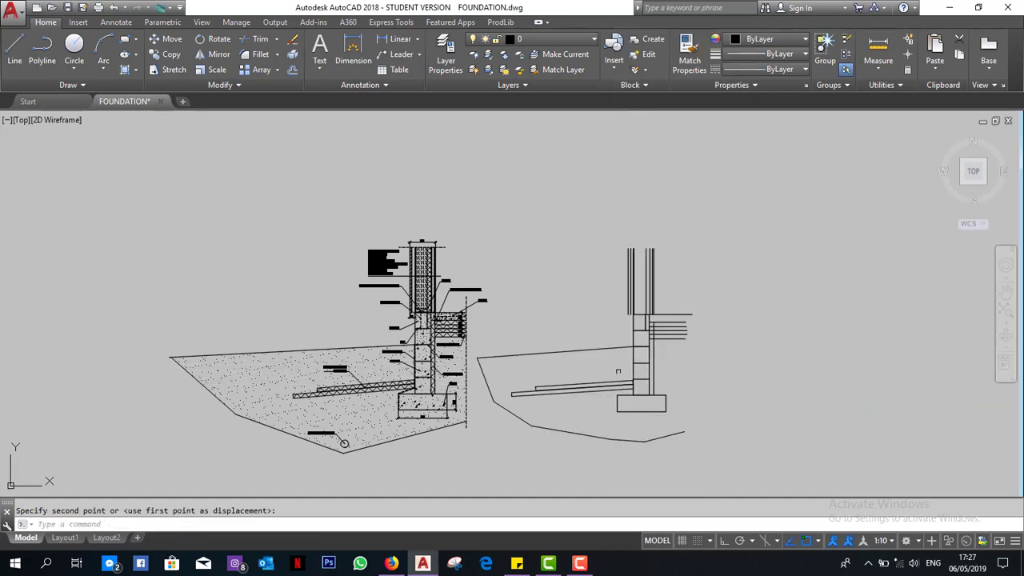
# Compare the redrawn detail with the reference section and save the drawing
pyautogui.scroll(5, 631, 392)
pyautogui.scroll(-3, 580, 396)
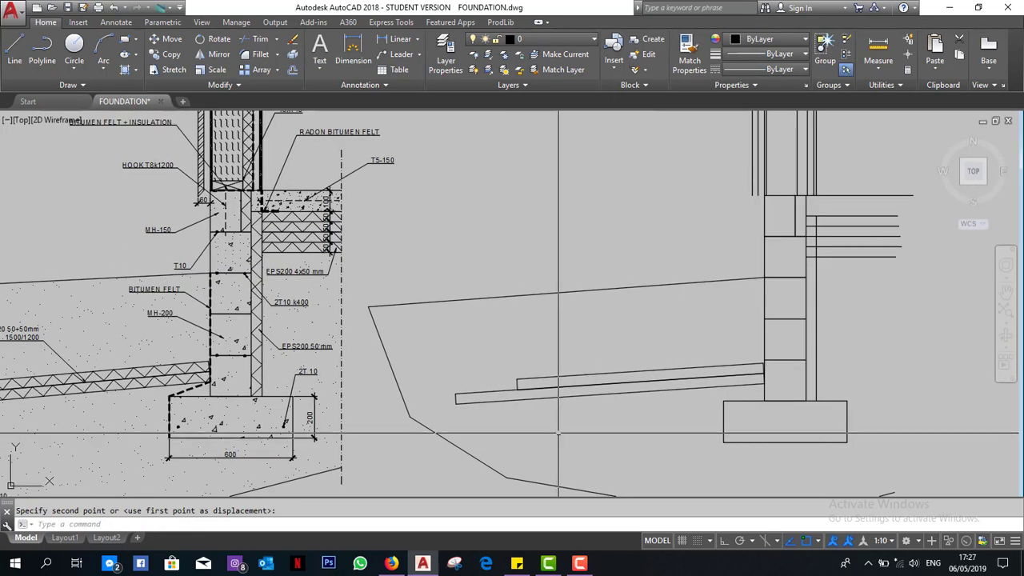
pyautogui.scroll(4, 592, 312)
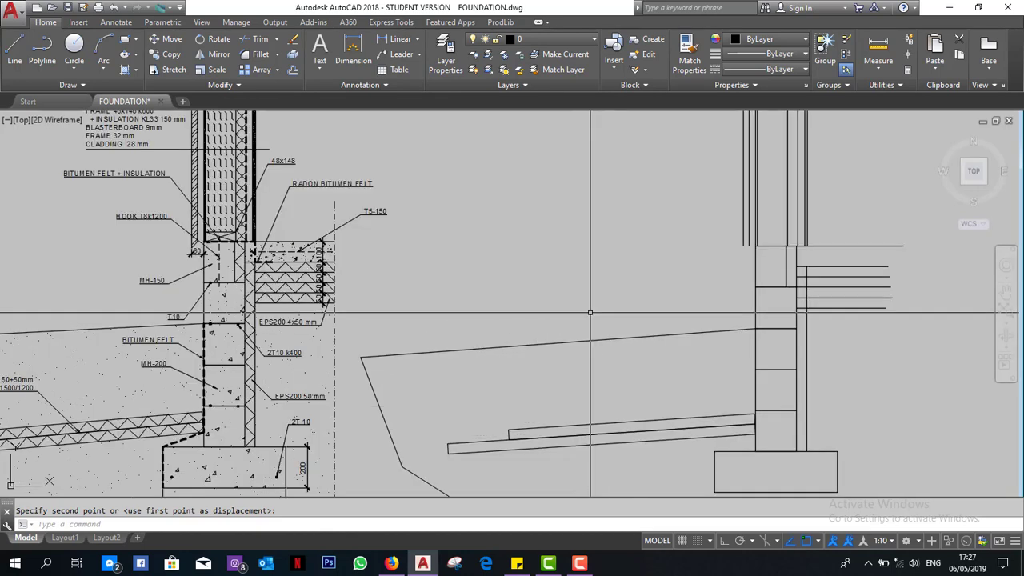
pyautogui.moveTo(590, 292); pyautogui.dragTo(730, 284, button='middle')
pyautogui.scroll(-3, 679, 293)
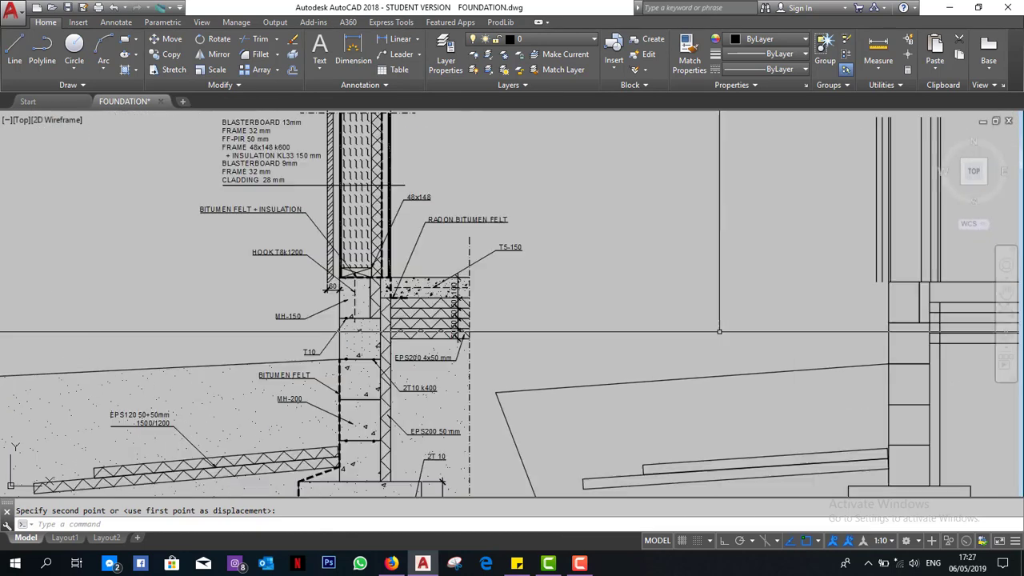
pyautogui.scroll(-4, 528, 408)
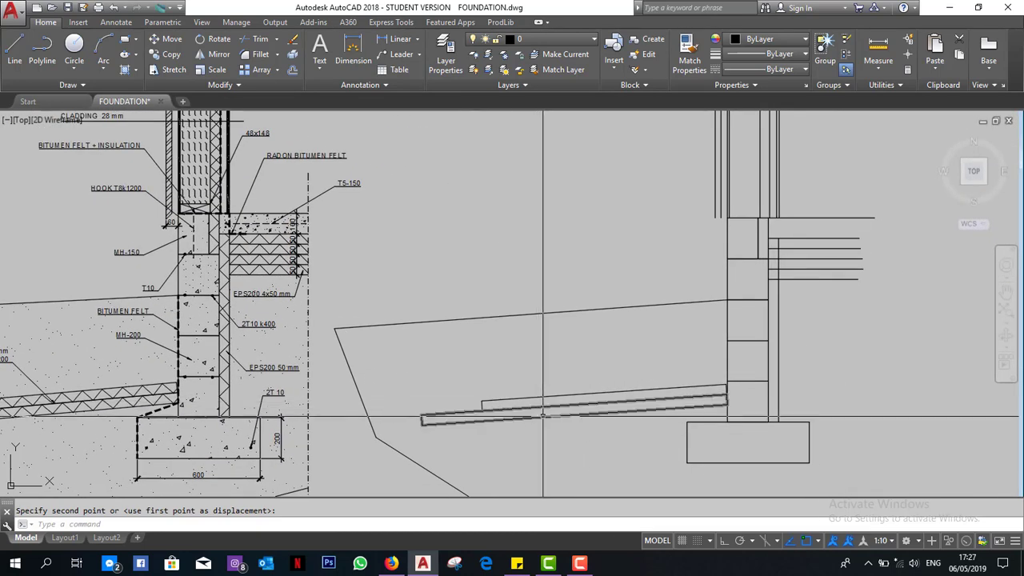
pyautogui.hotkey('ctrl', 's')
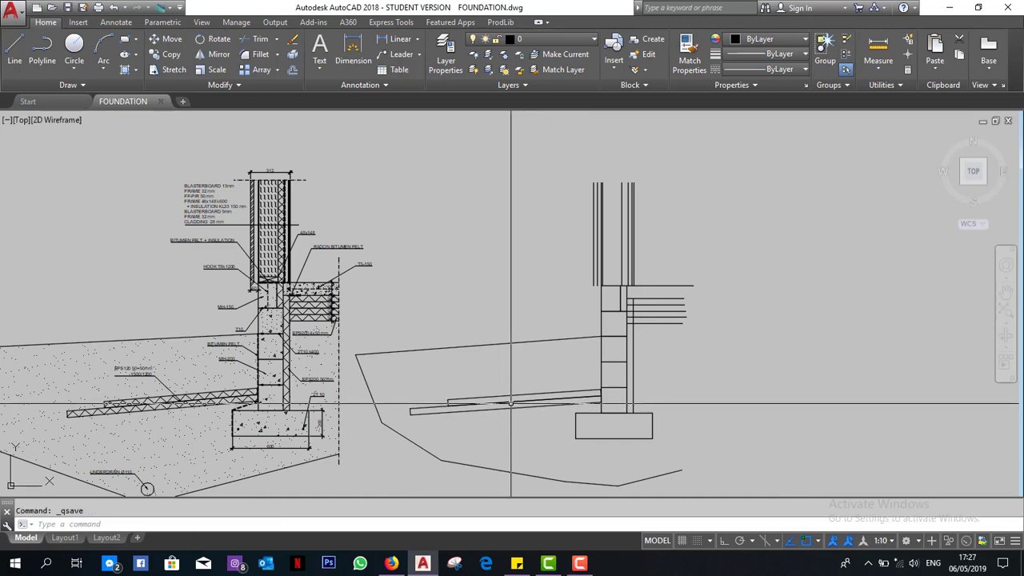
# Examine the hatch pattern, angle and scale of the reference's upper EPS120 board and browse the available patterns without changing it
pyautogui.scroll(5, 461, 425)
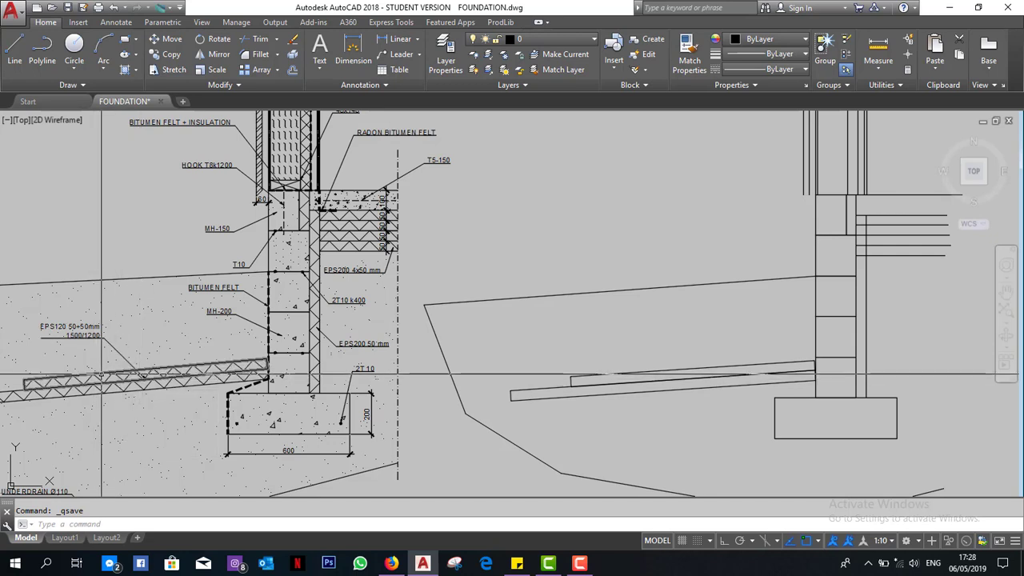
pyautogui.click(99, 376)
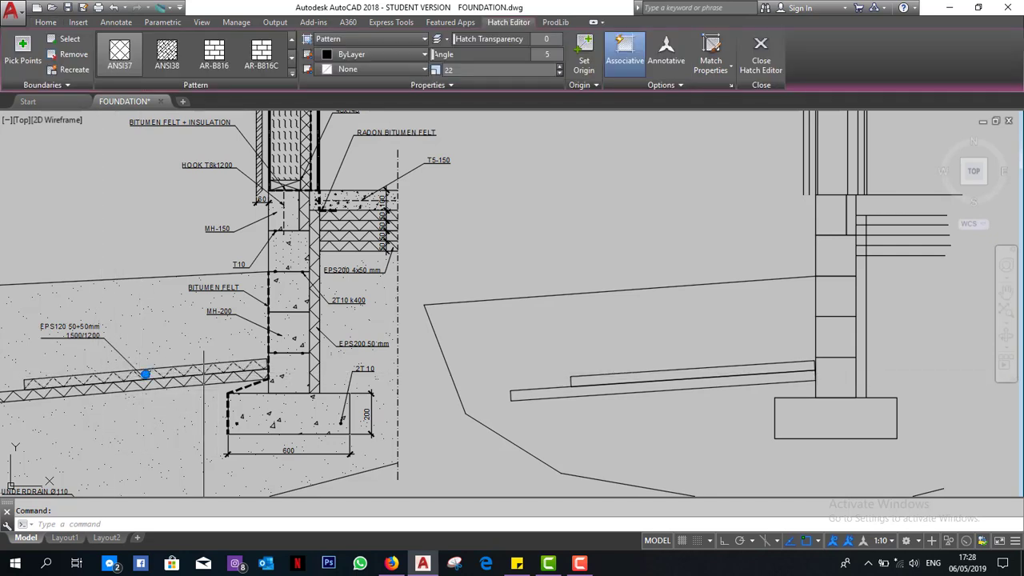
pyautogui.click(125, 68)
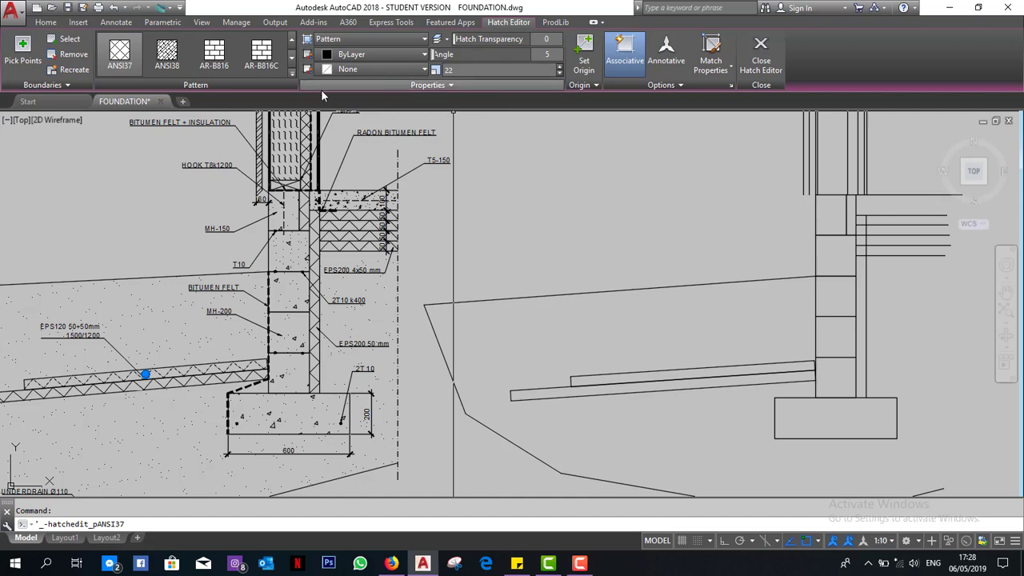
pyautogui.click(292, 72)
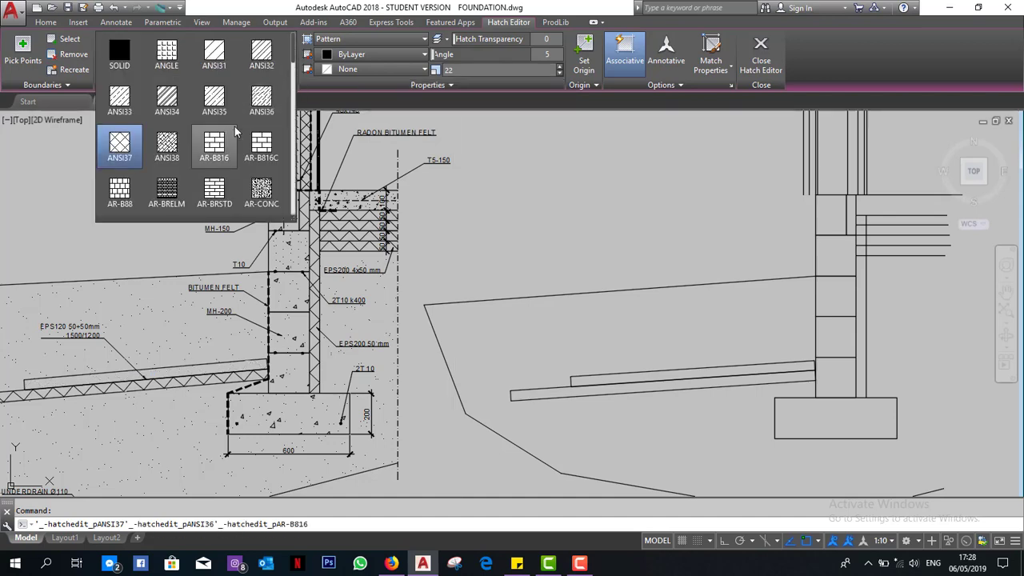
pyautogui.scroll(-10, 232, 157)
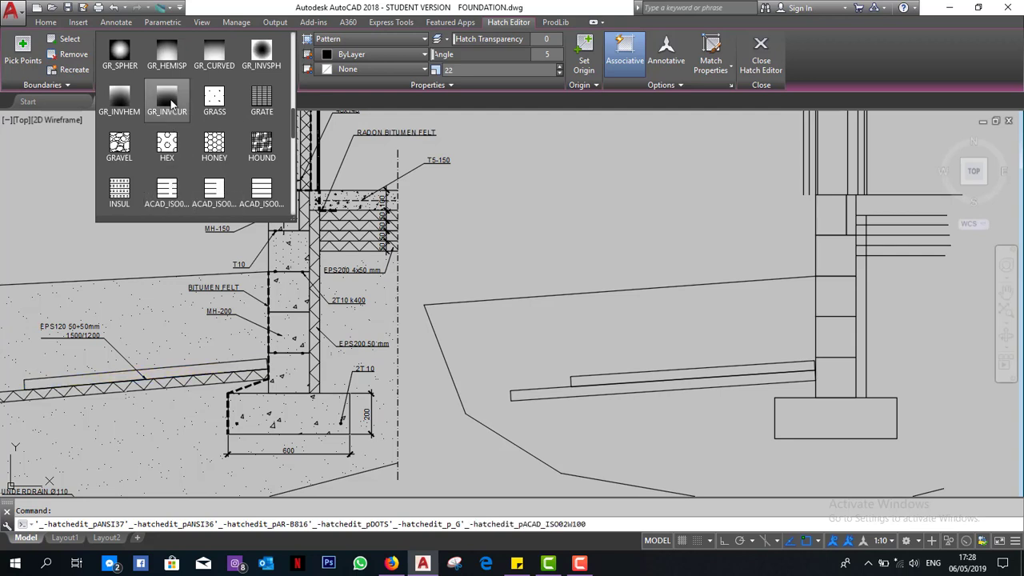
pyautogui.scroll(-2, 231, 156)
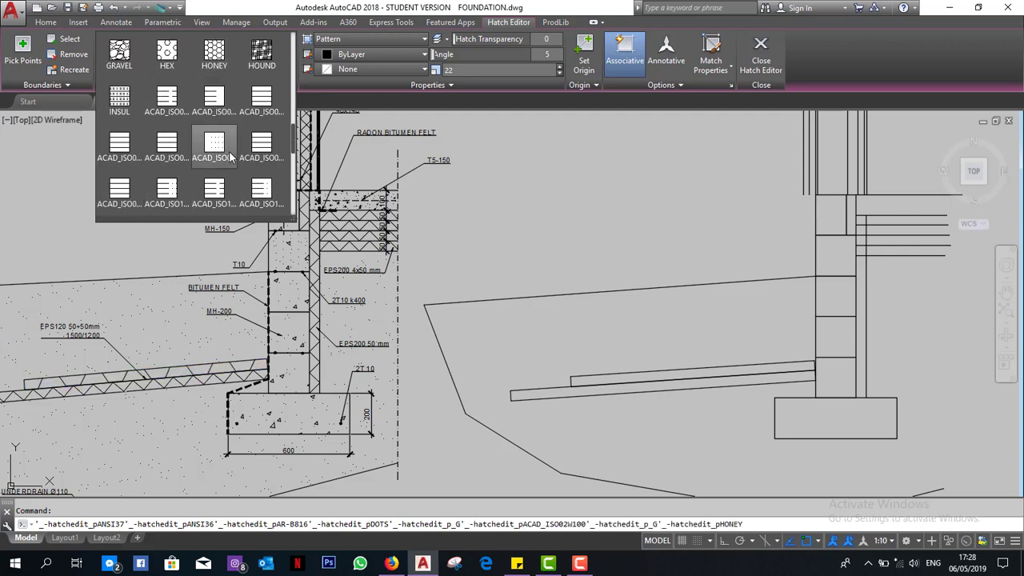
pyautogui.scroll(-2, 231, 157)
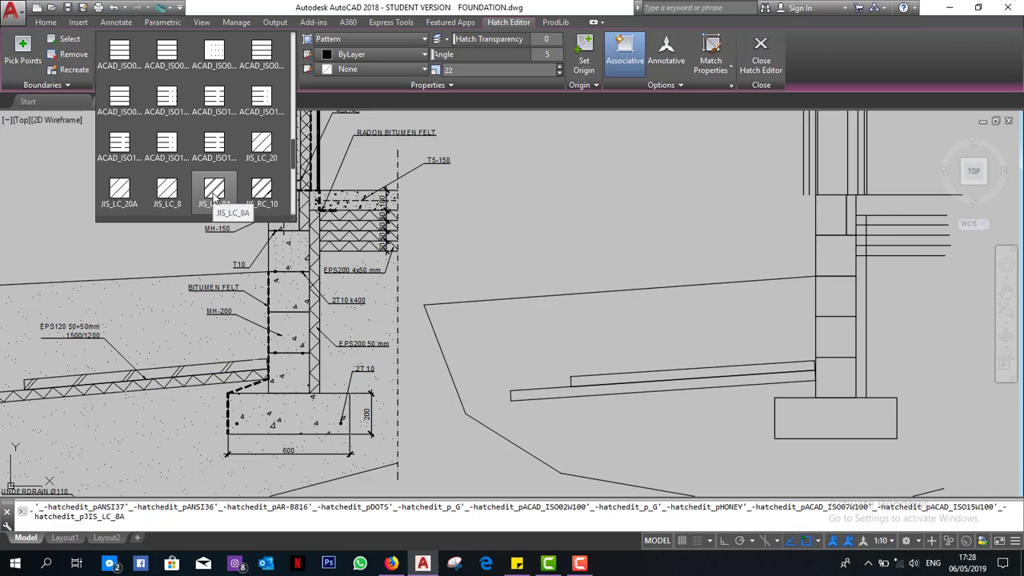
pyautogui.scroll(15, 164, 169)
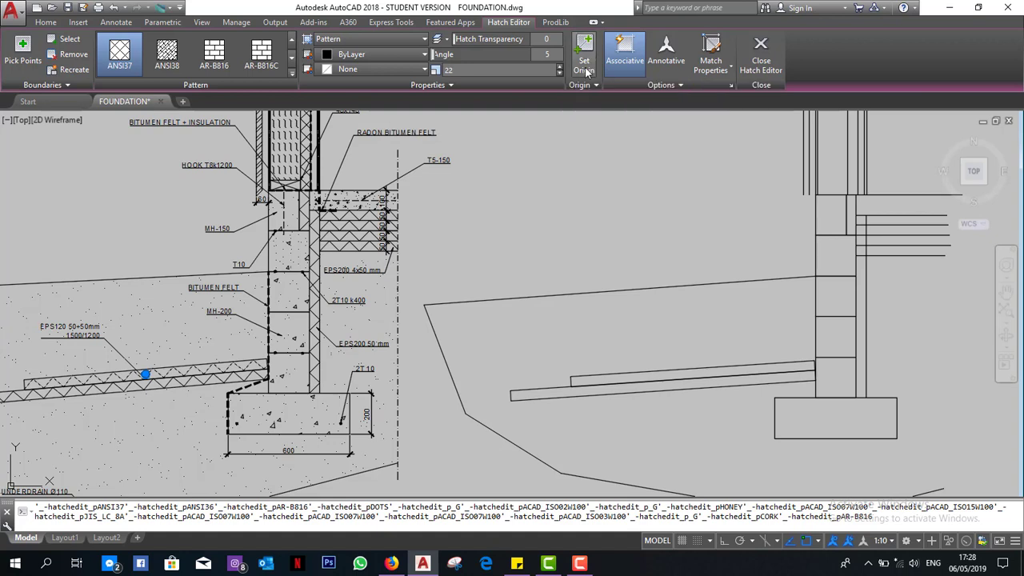
pyautogui.click(576, 85)
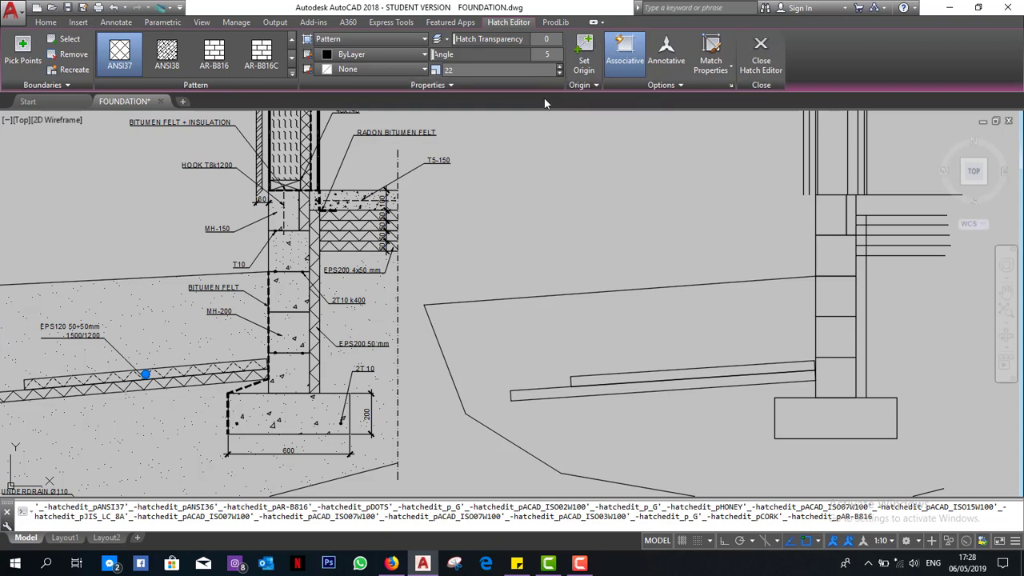
pyautogui.click(576, 87)
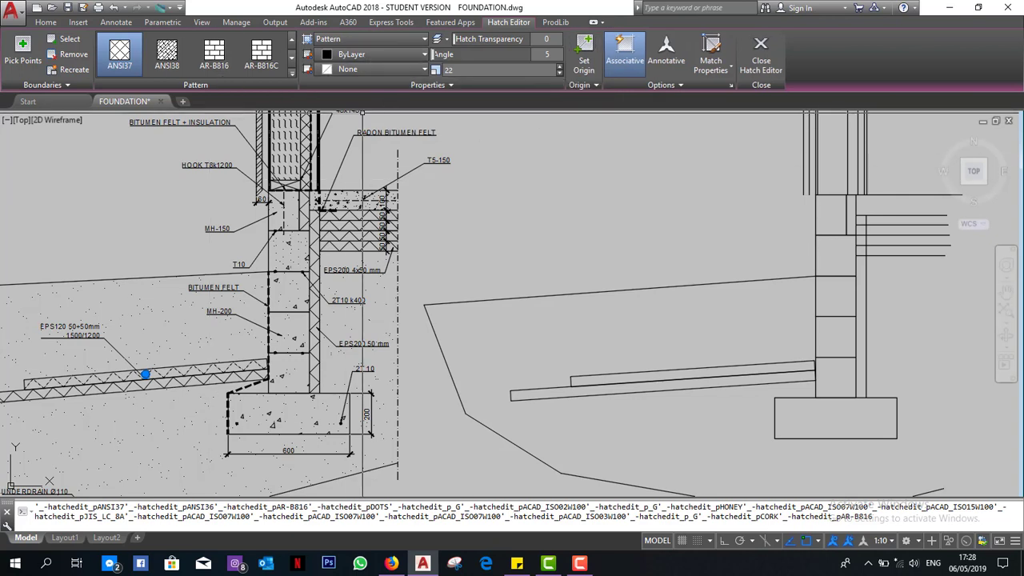
pyautogui.press('Escape')
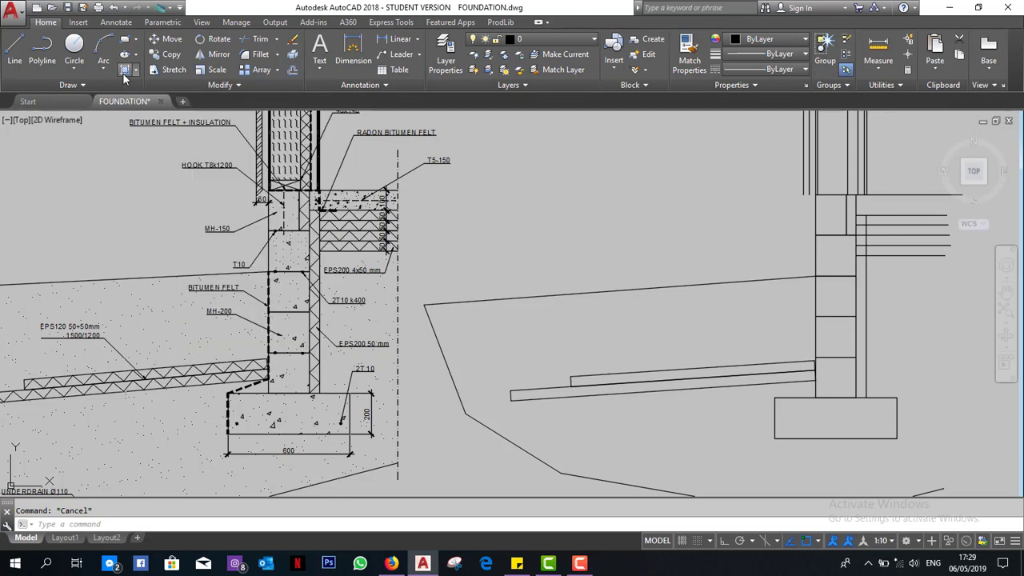
# Hatch the redrawn upper EPS120 board with the ANSI37 pattern at angle 5 and scale 22
pyautogui.click(124, 72)
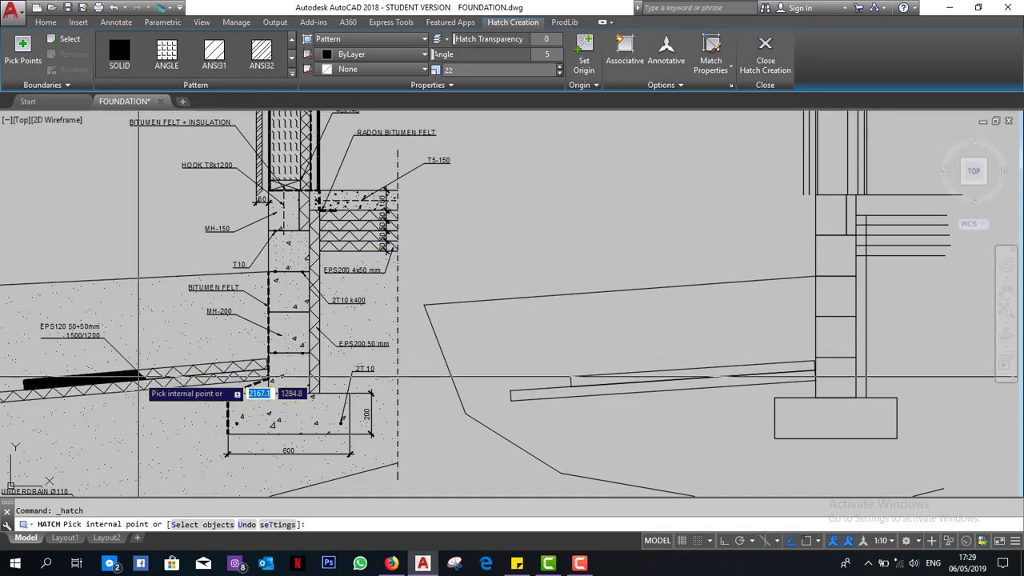
pyautogui.click(291, 74)
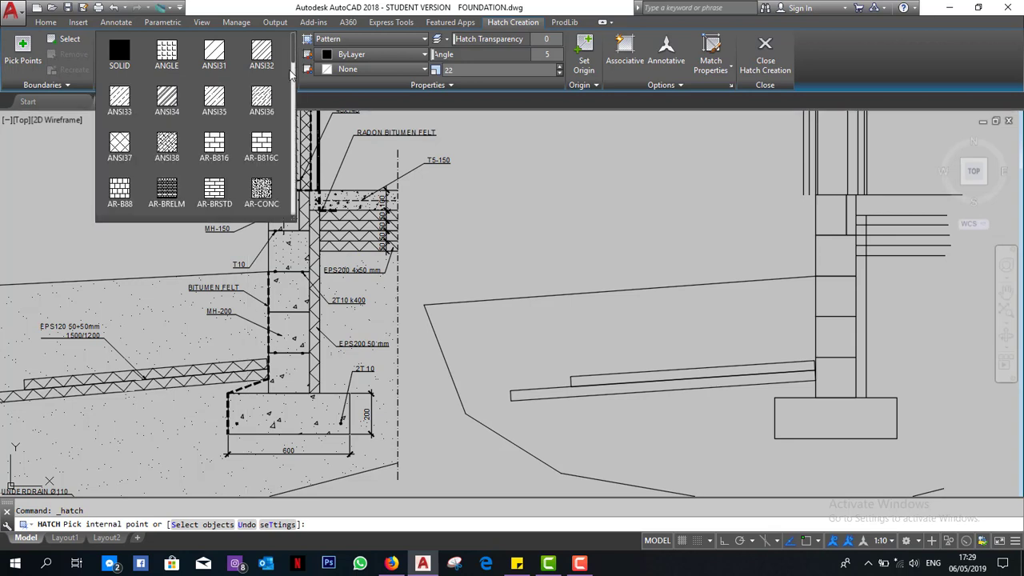
pyautogui.click(122, 149)
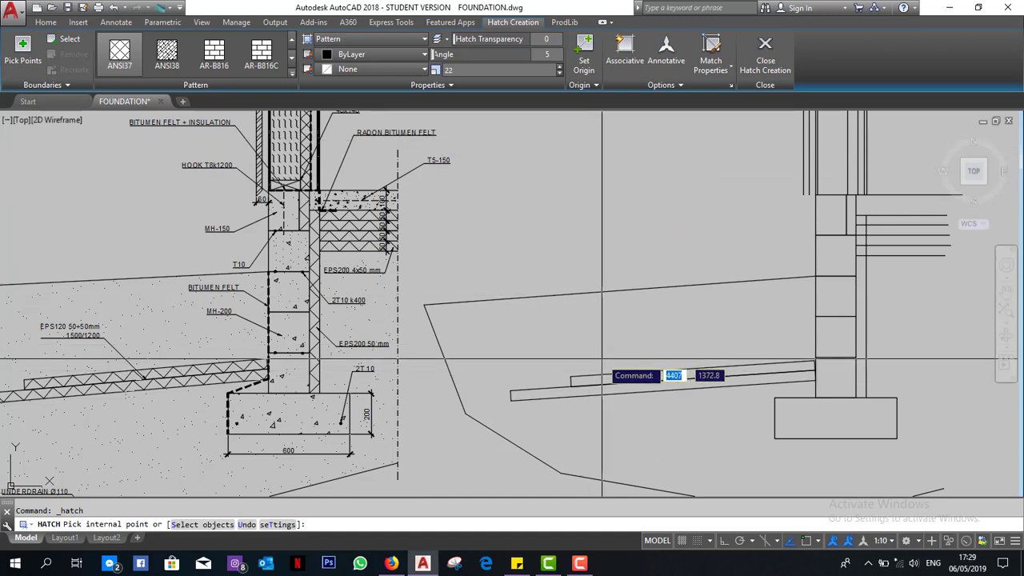
pyautogui.scroll(1, 560, 376)
pyautogui.scroll(1, 516, 384)
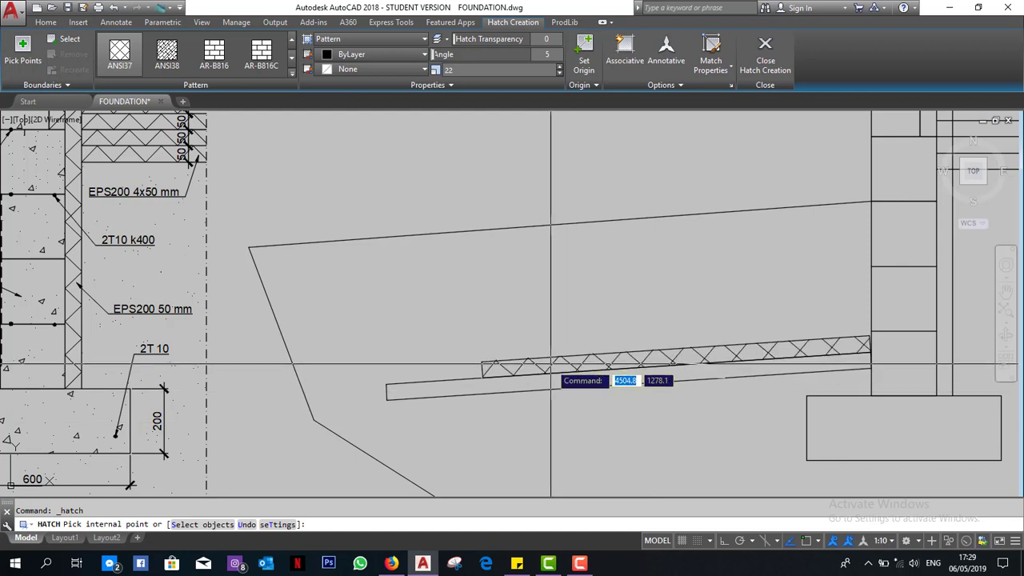
pyautogui.click(550, 363)
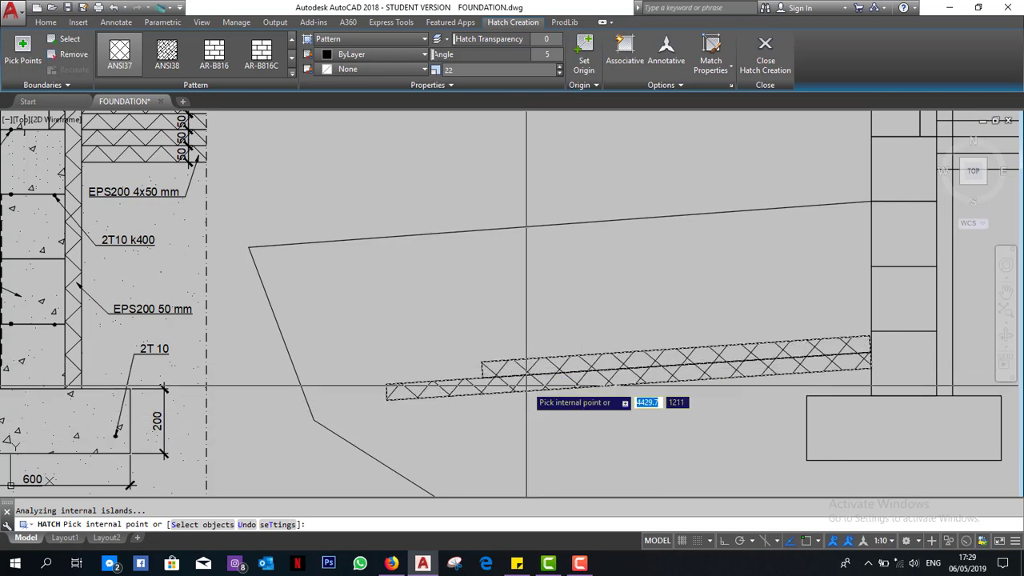
pyautogui.press('Escape')
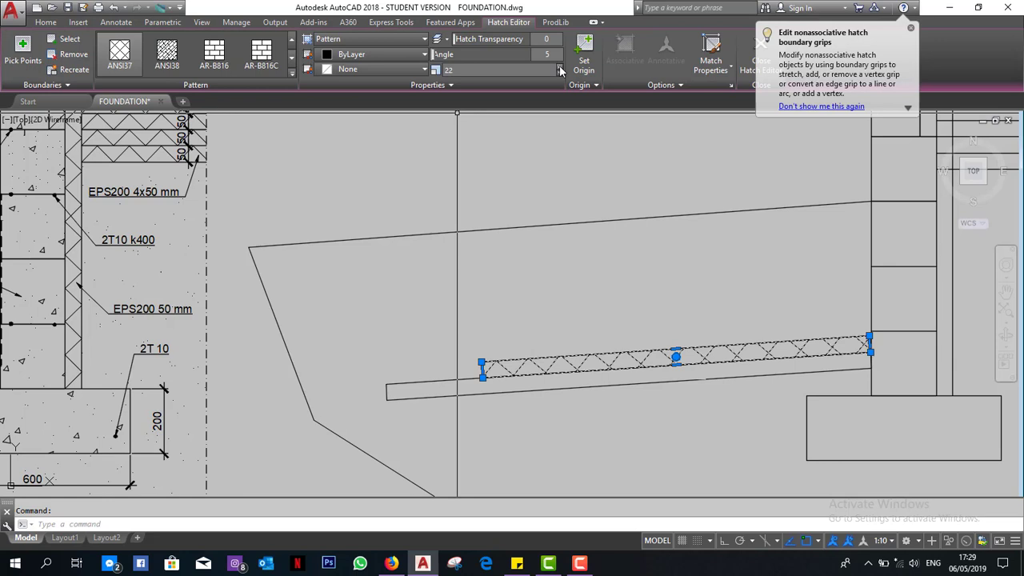
# Try larger pattern scales up to 31 on the upper board's hatch, and set the scale back to 22
pyautogui.click(560, 68)
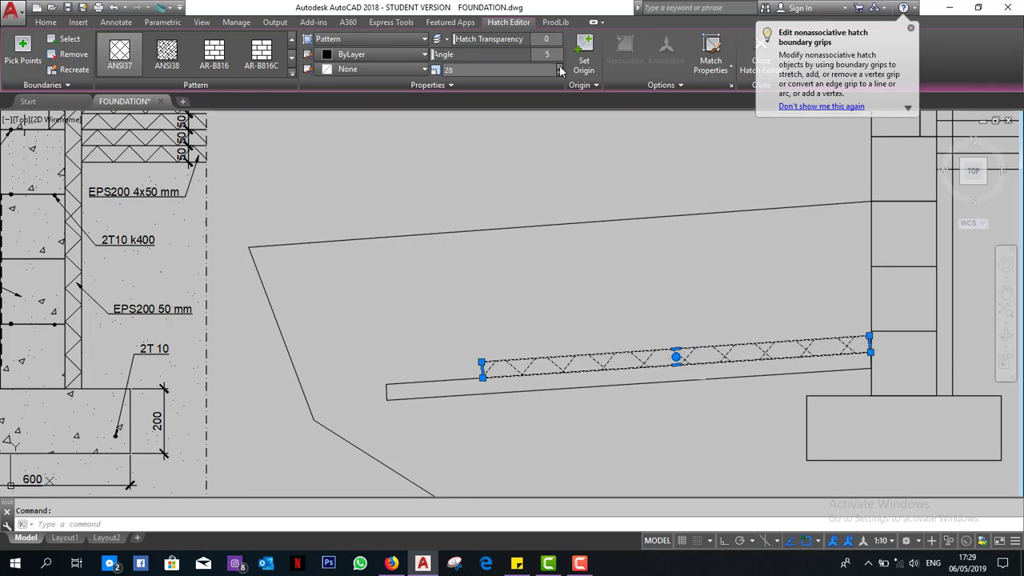
pyautogui.click(560, 67)
pyautogui.click(559, 68)
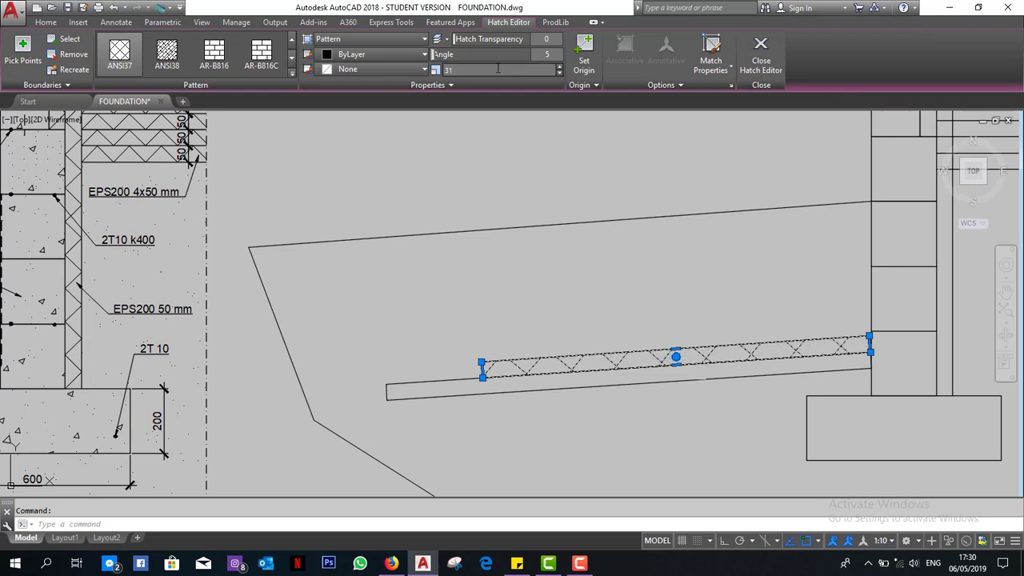
pyautogui.write('22')
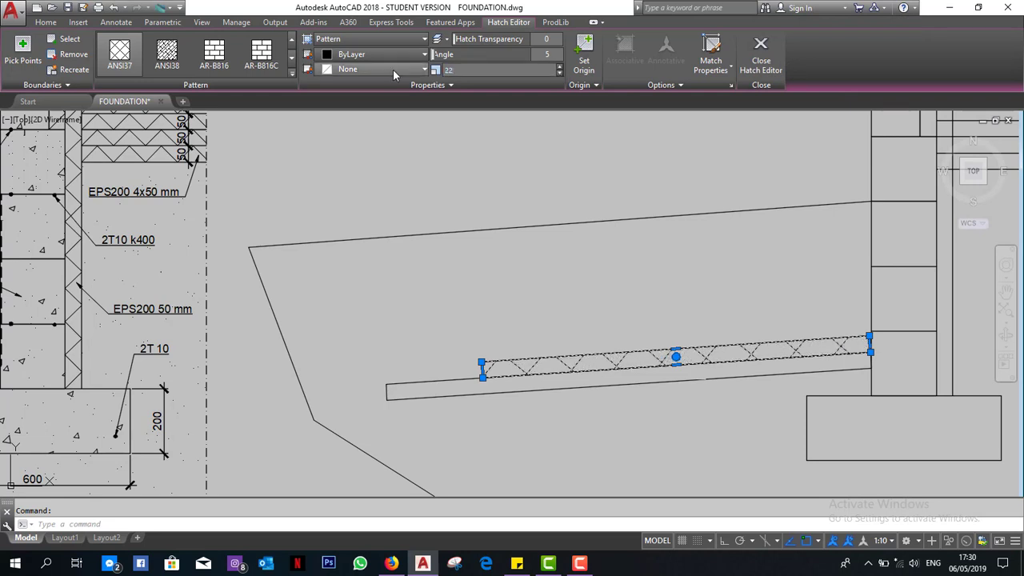
pyautogui.press('Escape')
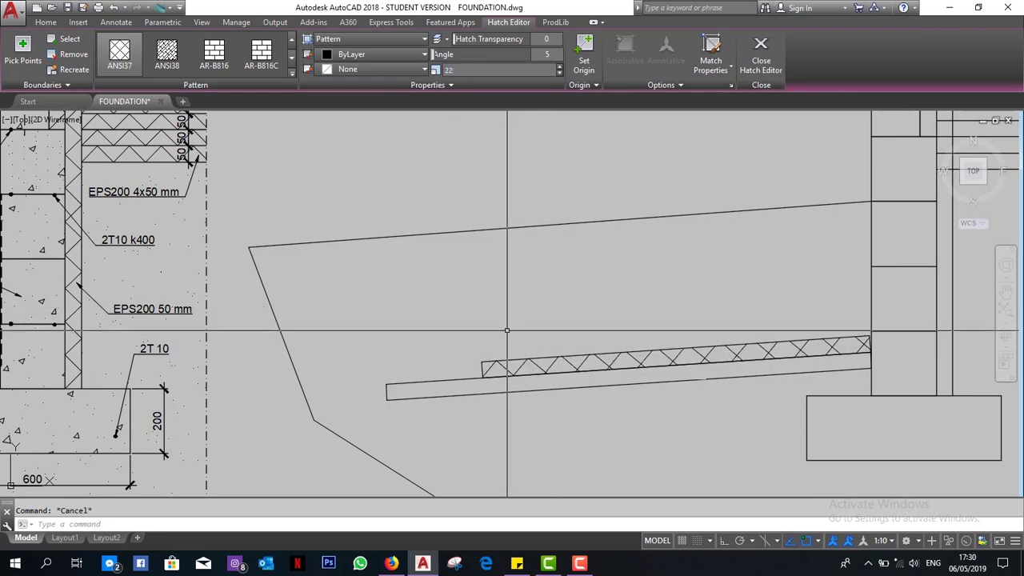
# Hatch the redrawn lower EPS120 board with the same ANSI37 pattern at angle 5 and scale 22
pyautogui.click(124, 69)
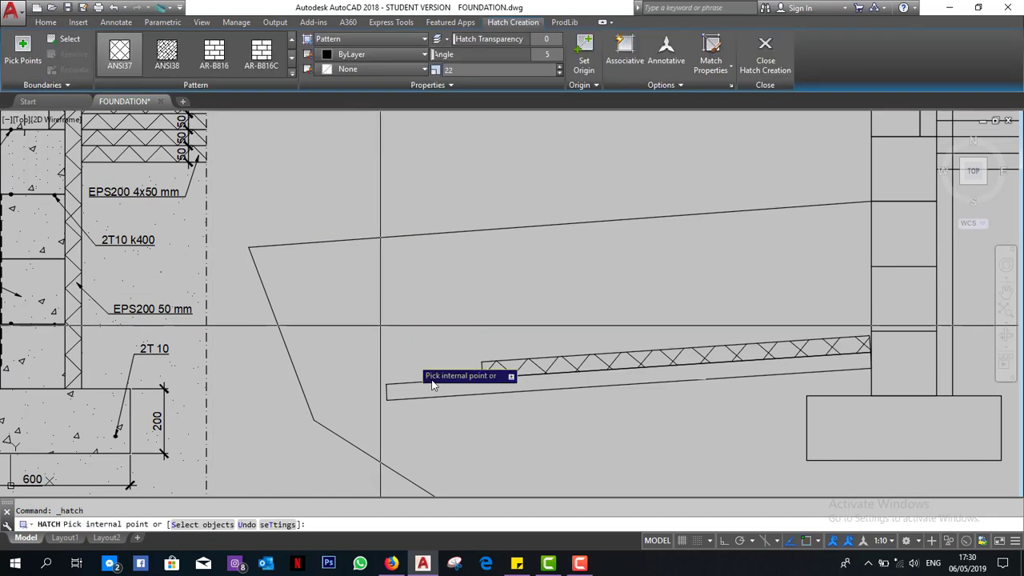
pyautogui.press('Escape')
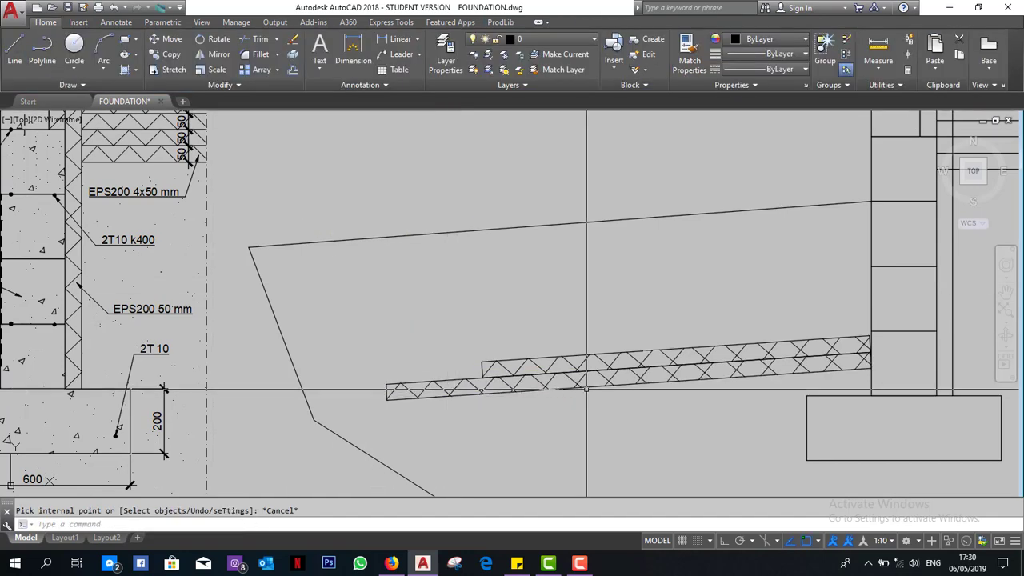
pyautogui.scroll(-2, 445, 428)
pyautogui.moveTo(329, 432); pyautogui.dragTo(480, 405, button='middle')
pyautogui.scroll(4, 230, 357)
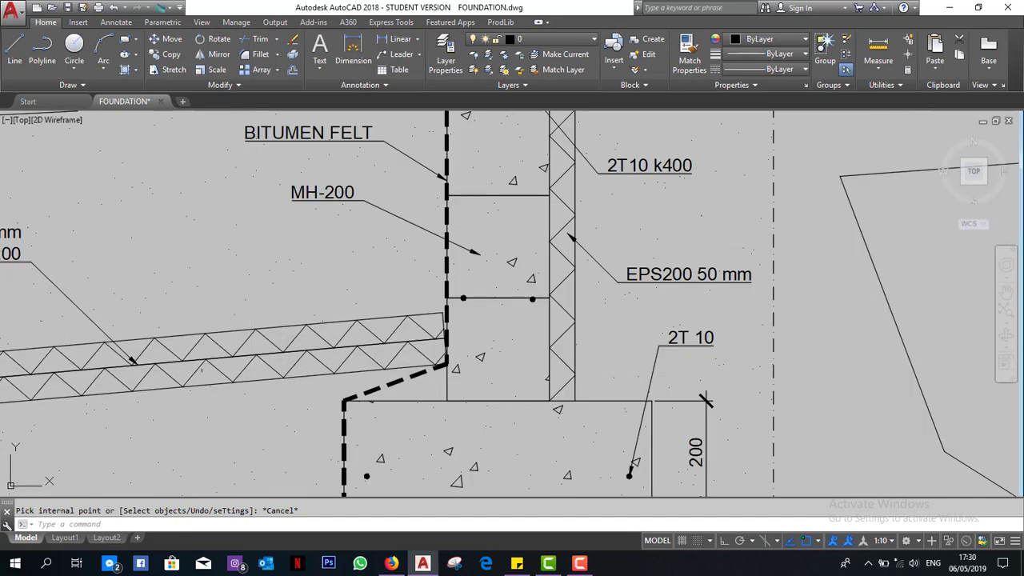
pyautogui.scroll(-2, 174, 442)
pyautogui.moveTo(488, 378); pyautogui.dragTo(380, 375, button='middle')
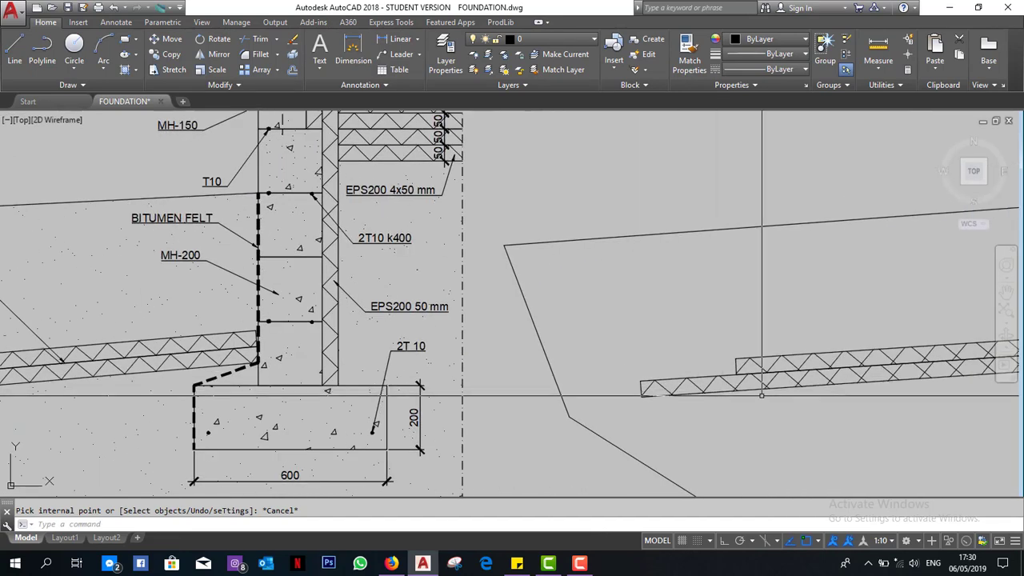
# Compare the hatching of the redrawn EPS120 boards with the reference boards, checking pattern, angle and scale
pyautogui.moveTo(760, 384); pyautogui.dragTo(626, 365, button='middle')
pyautogui.moveTo(407, 361); pyautogui.dragTo(530, 359, button='middle')
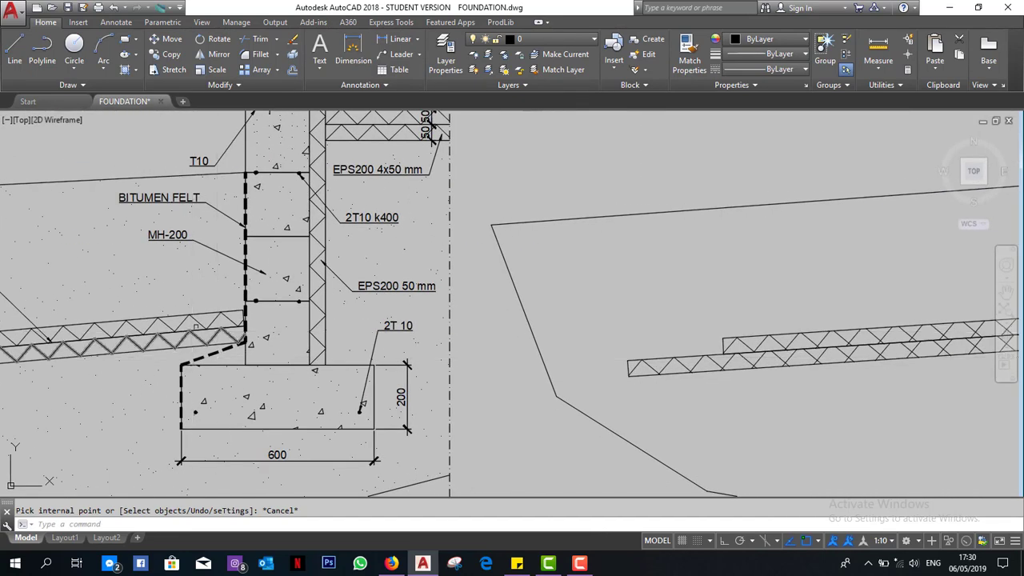
pyautogui.click(195, 321)
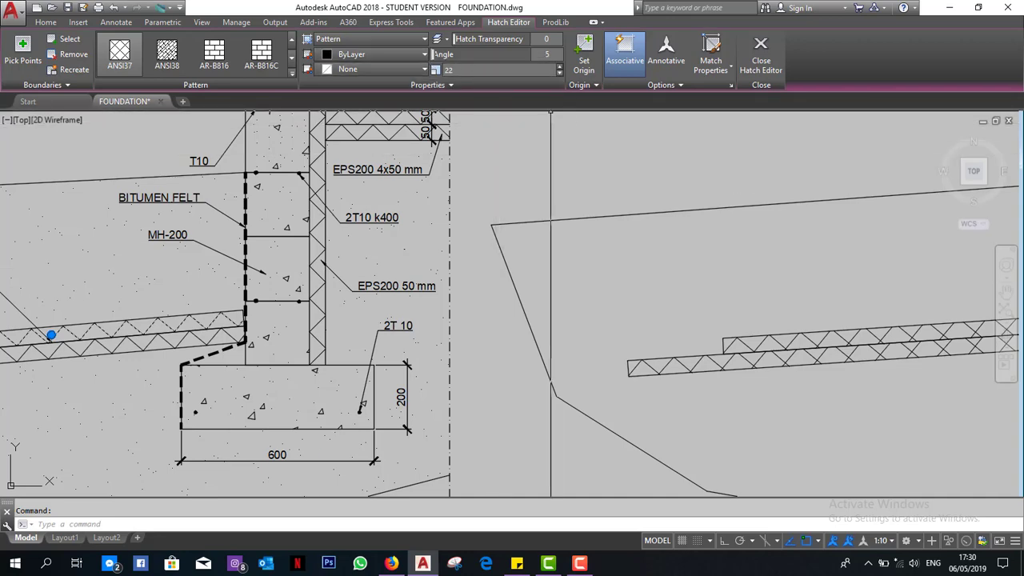
pyautogui.press('Escape')
pyautogui.moveTo(660, 256); pyautogui.dragTo(516, 255, button='middle')
pyautogui.scroll(2, 639, 343)
pyautogui.click(642, 342)
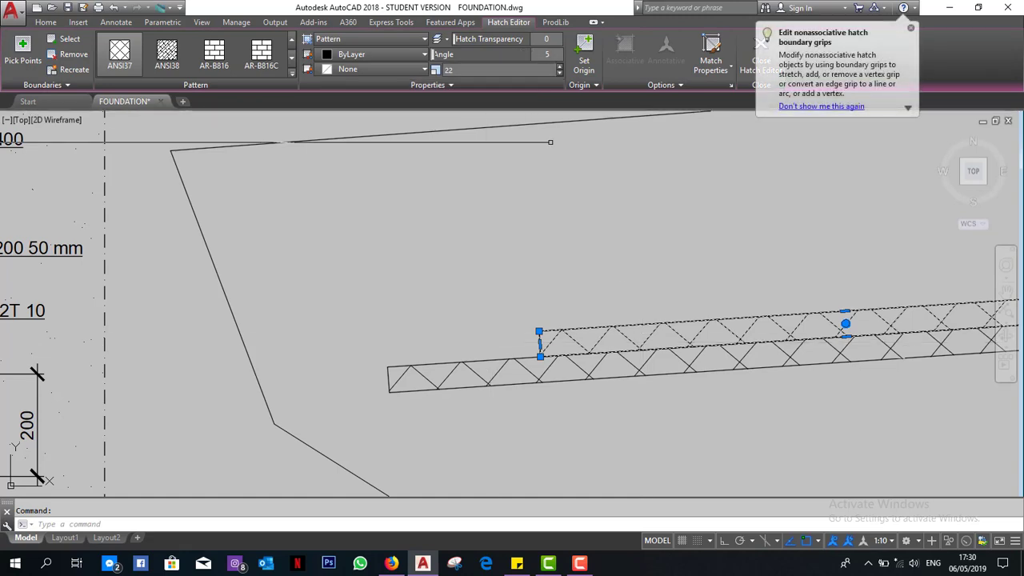
pyautogui.press('Escape')
pyautogui.scroll(-3, 734, 388)
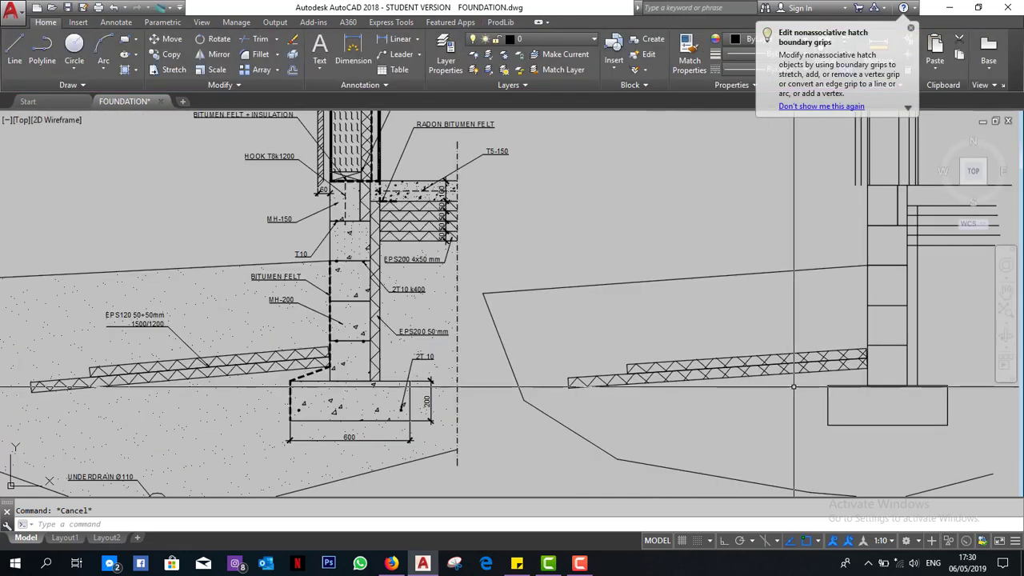
pyautogui.moveTo(710, 385); pyautogui.dragTo(773, 334, button='middle')
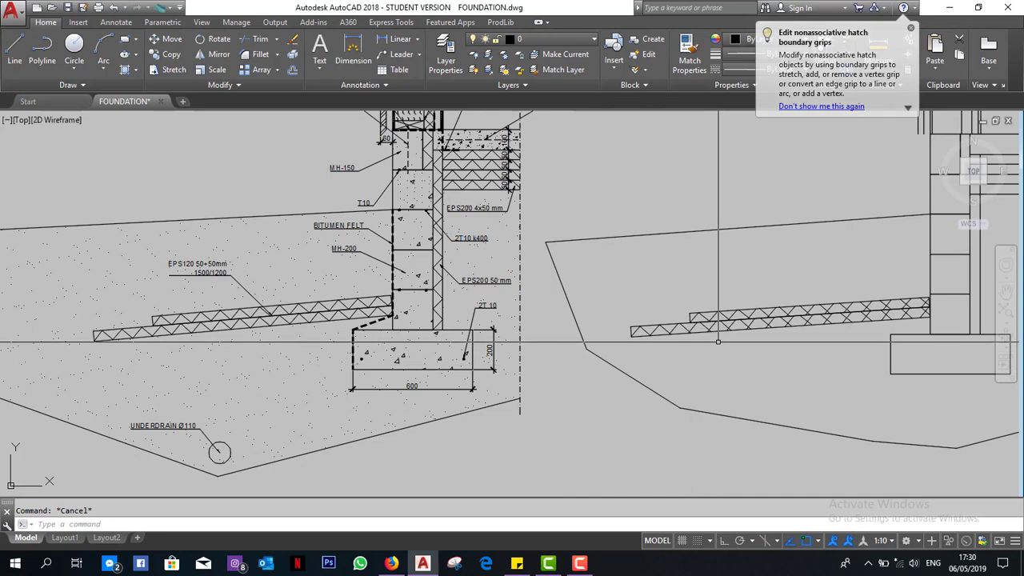
pyautogui.scroll(3, 718, 342)
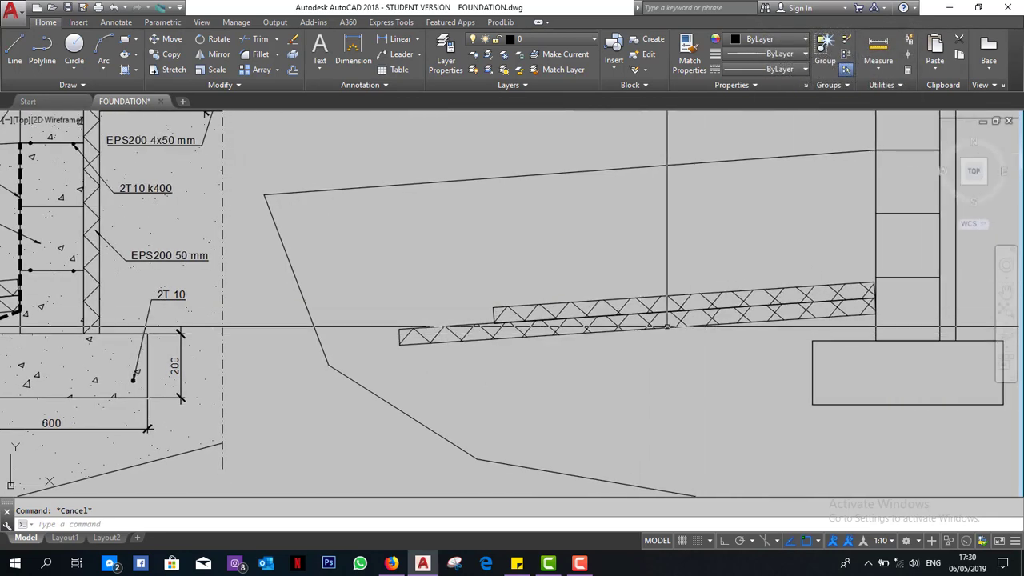
pyautogui.scroll(-2, 671, 326)
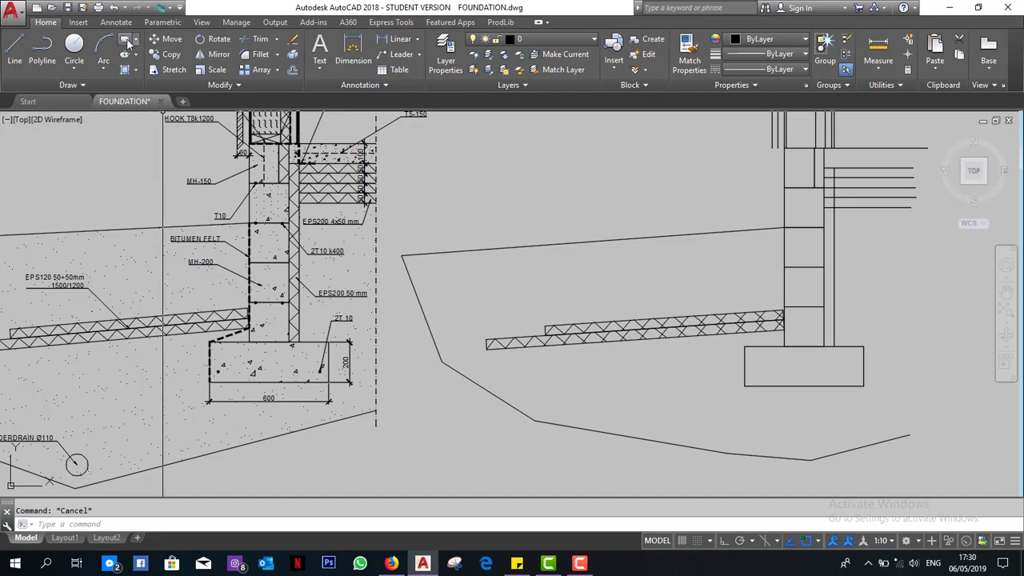
# Draw a horizontal 1200 by 50 test rectangle below the redrawn sloped insulation boards
pyautogui.click(127, 42)
pyautogui.scroll(2, 415, 328)
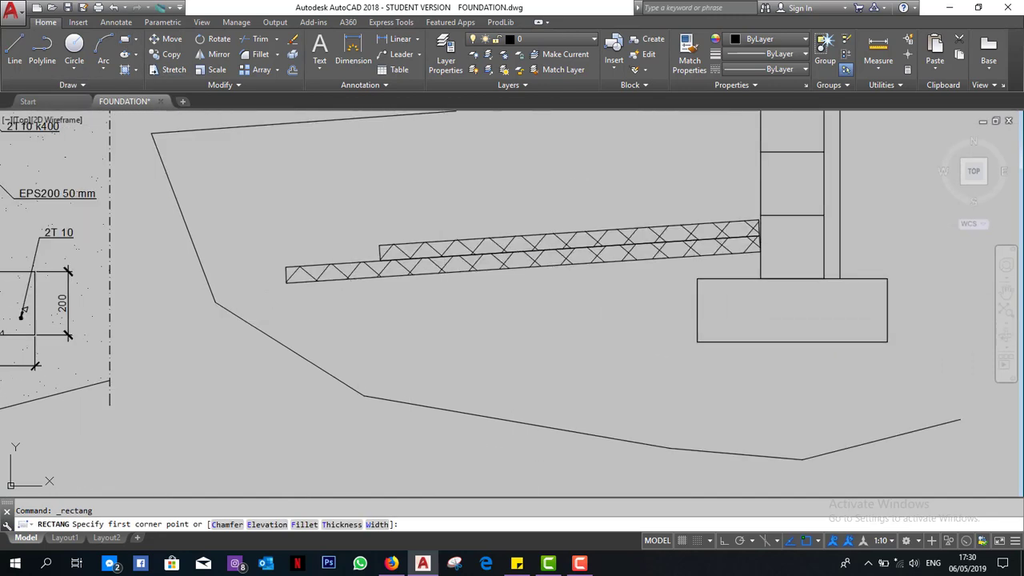
pyautogui.click(350, 323)
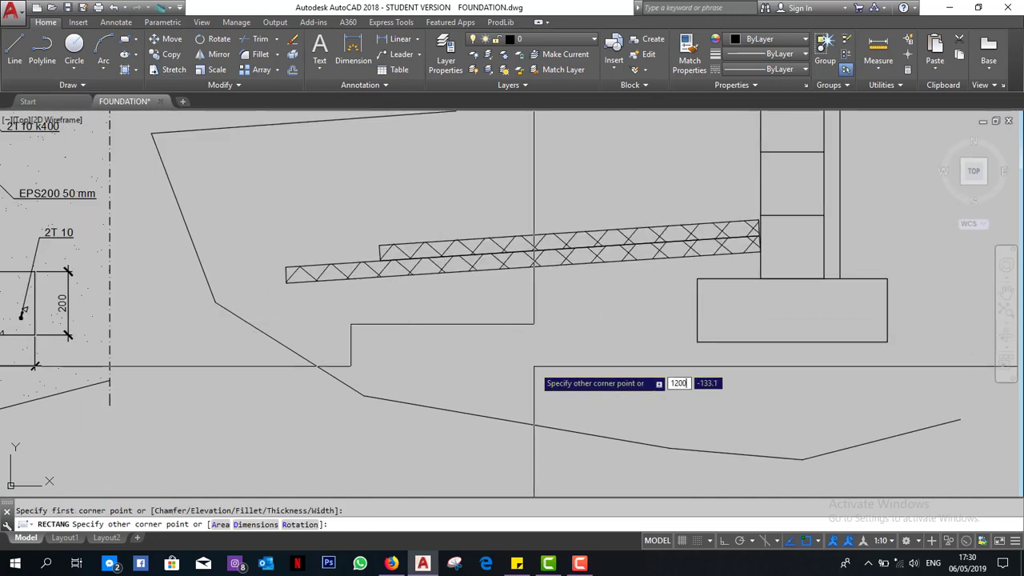
pyautogui.write('1200')
pyautogui.press('Tab')
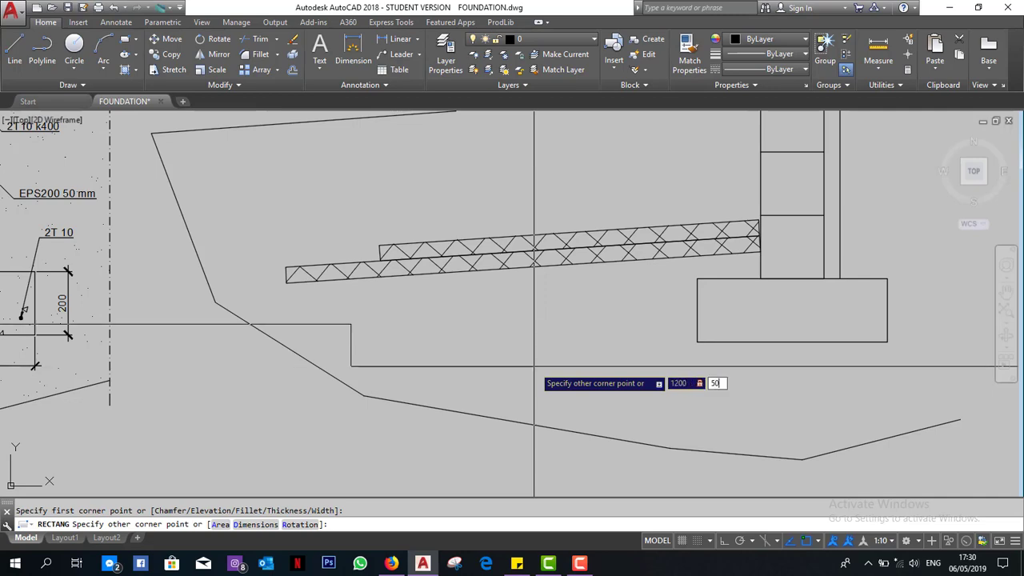
pyautogui.write('50')
pyautogui.press('Return')
# Hatch the test rectangle up to the footing edge with the ANSI37 pattern at angle 0 and scale 22
pyautogui.scroll(-2, 379, 352)
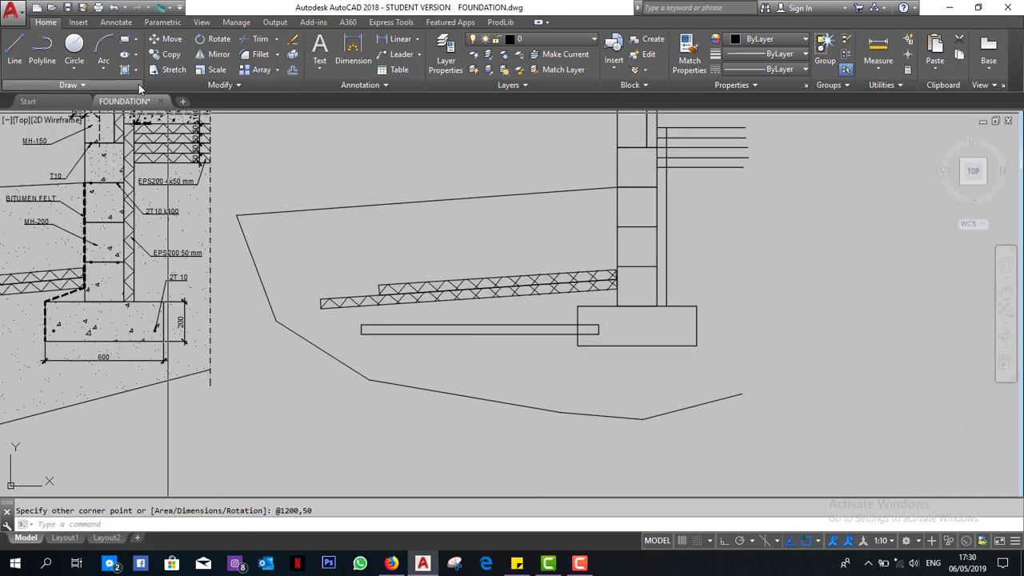
pyautogui.click(421, 333)
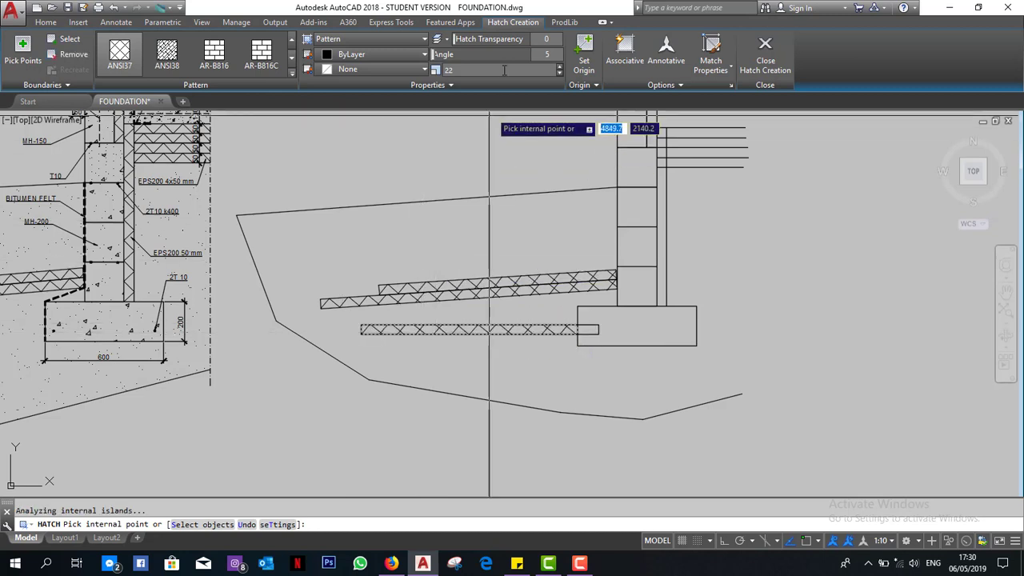
pyautogui.press('Return')
pyautogui.click(542, 56)
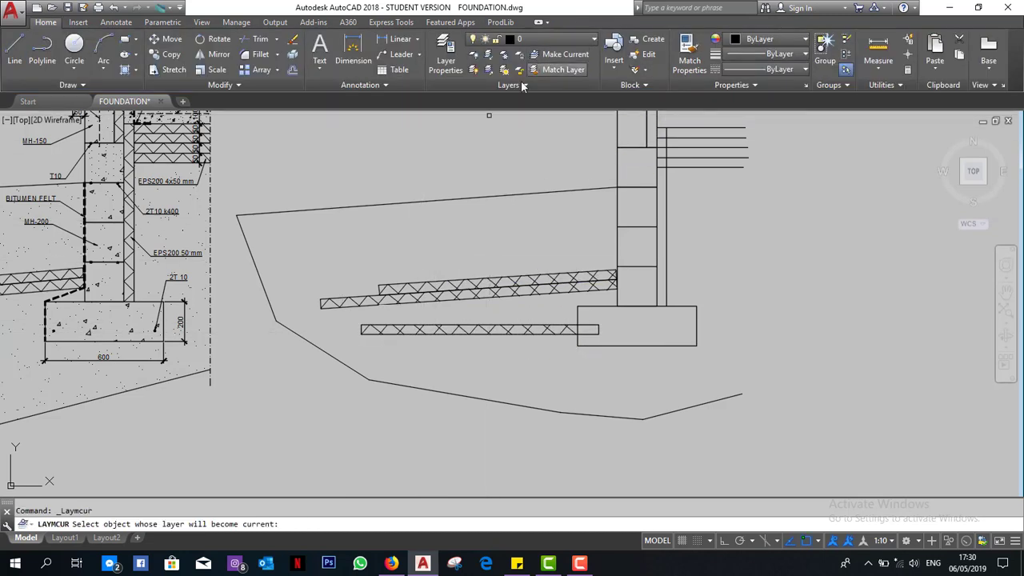
pyautogui.press('Escape')
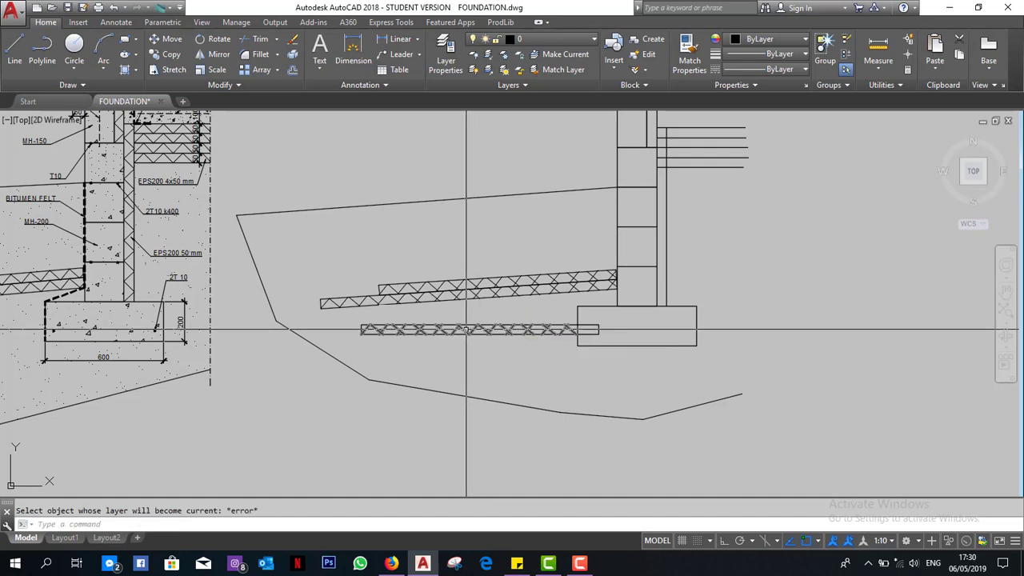
pyautogui.click(472, 330)
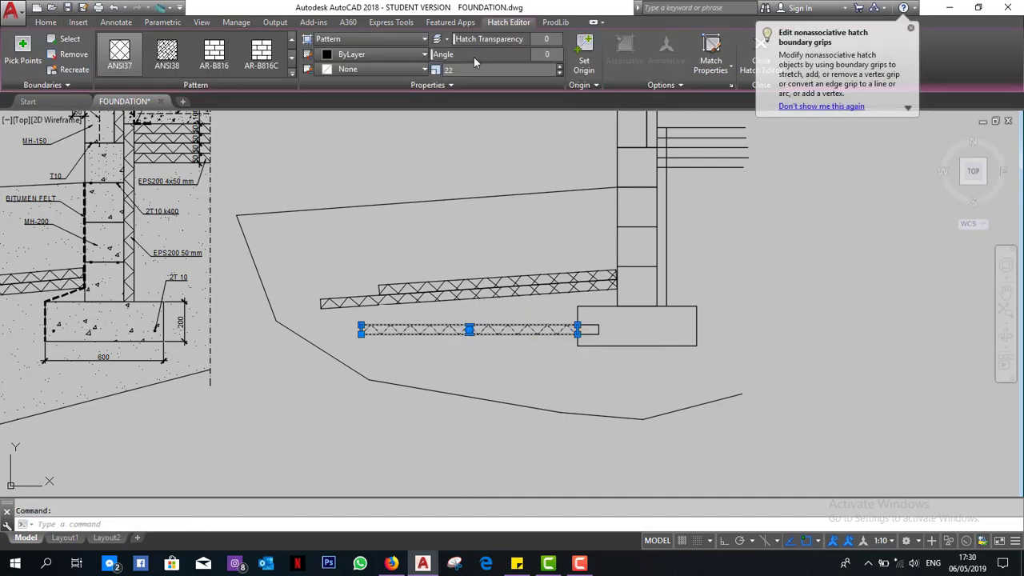
pyautogui.scroll(2, 462, 349)
pyautogui.press('Escape')
pyautogui.scroll(2, 479, 338)
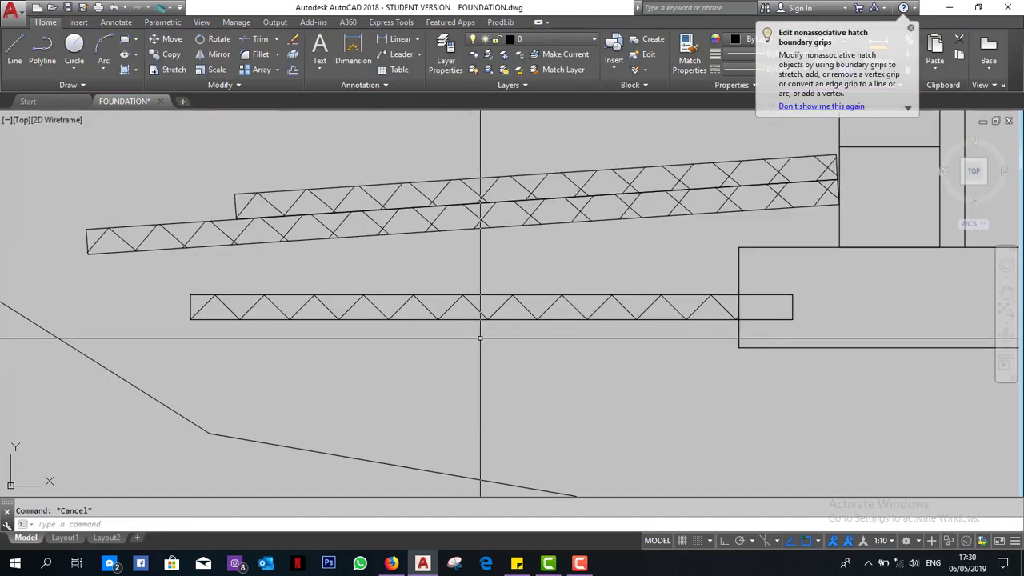
# Move the hatched test rectangle left, clear of the redrawn footing
pyautogui.click(512, 307)
pyautogui.rightClick(512, 324)
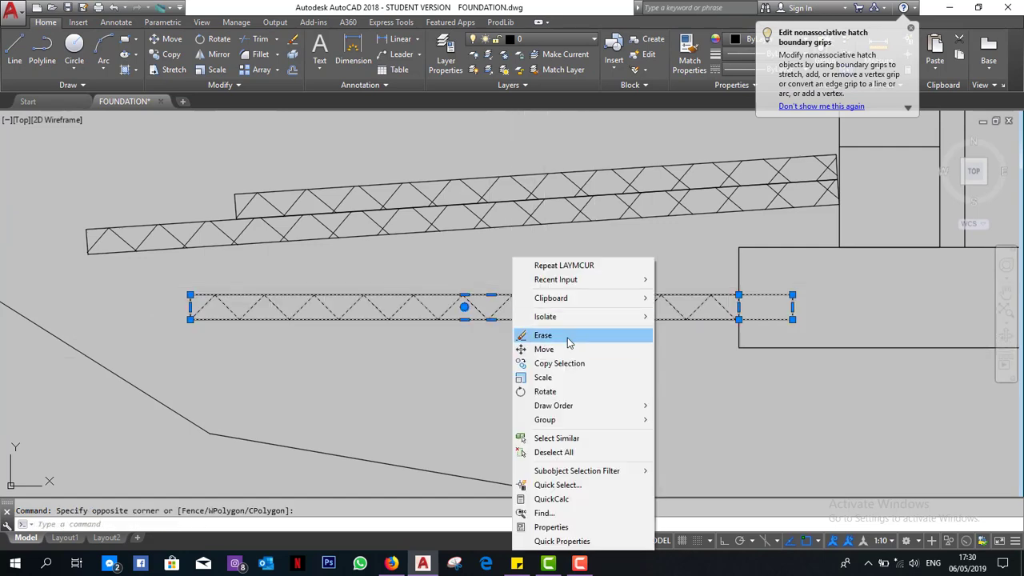
pyautogui.click(544, 349)
pyautogui.click(581, 360)
pyautogui.click(462, 365)
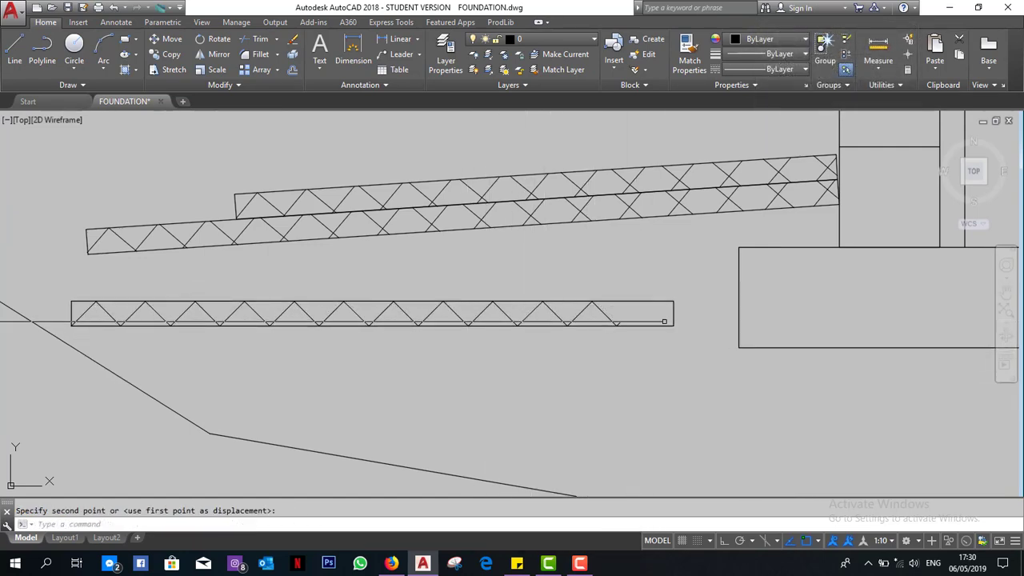
pyautogui.scroll(-2, 585, 358)
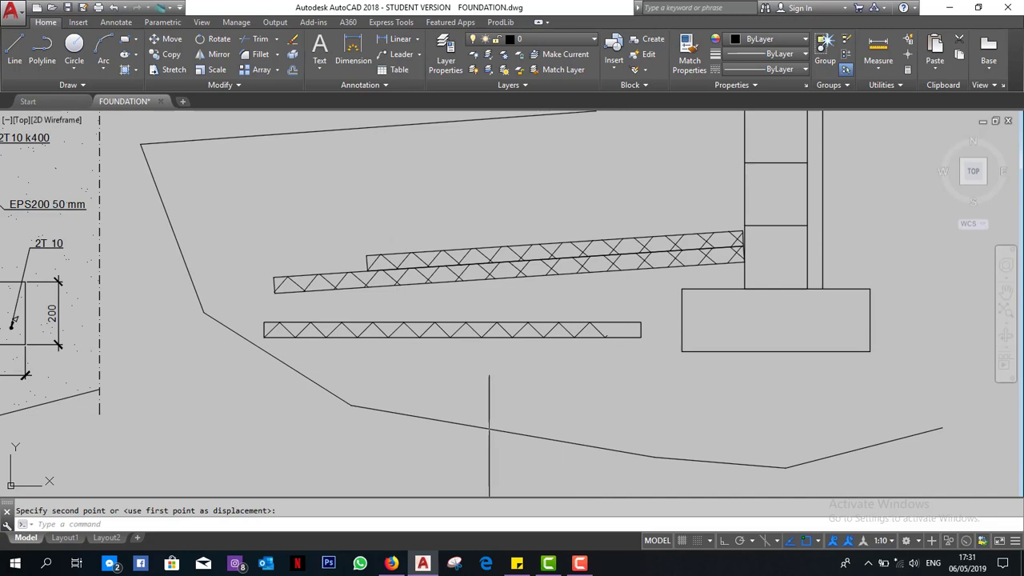
# Rotate the test rectangle together with its hatch counterclockwise about the redrawn footing's left edge
pyautogui.scroll(-2, 489, 371)
pyautogui.click(576, 373)
pyautogui.click(528, 324)
pyautogui.rightClick(527, 325)
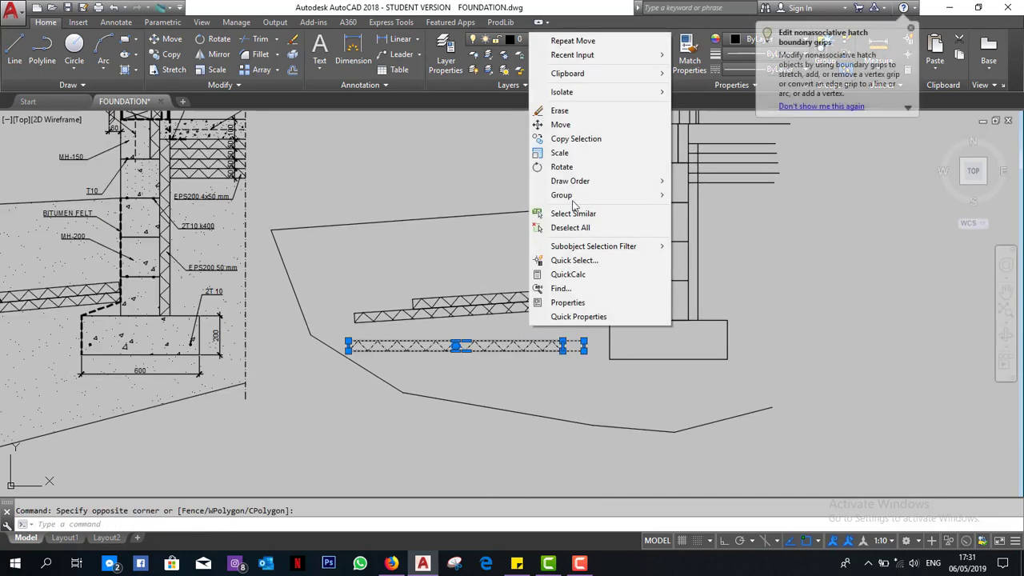
pyautogui.click(601, 167)
pyautogui.click(609, 345)
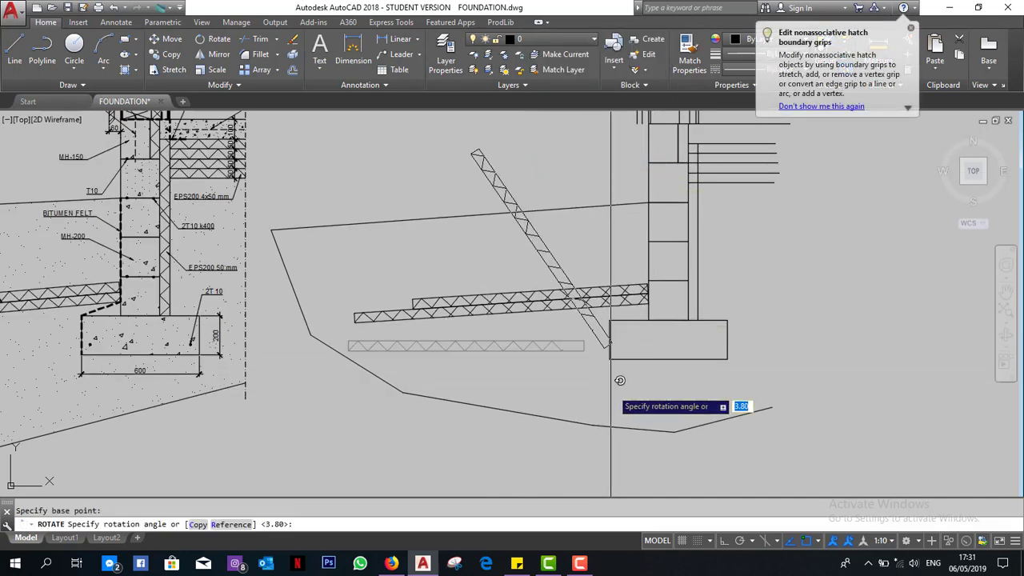
pyautogui.press('Return')
pyautogui.scroll(2, 466, 379)
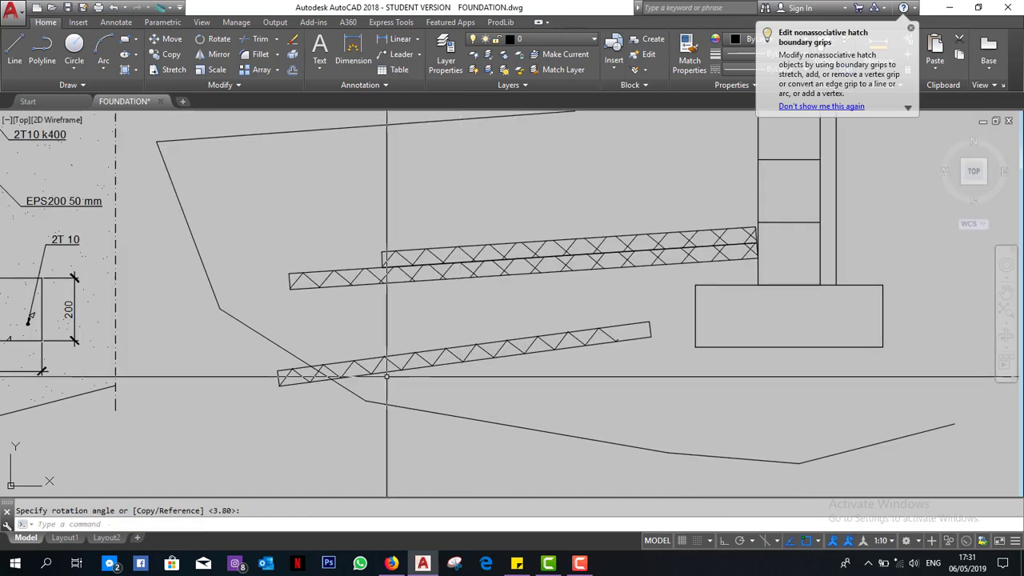
pyautogui.scroll(2, 387, 376)
pyautogui.scroll(-2, 453, 365)
# Erase the rotated test rectangle and its hatch below the insulation boards
pyautogui.click(601, 382)
pyautogui.click(517, 314)
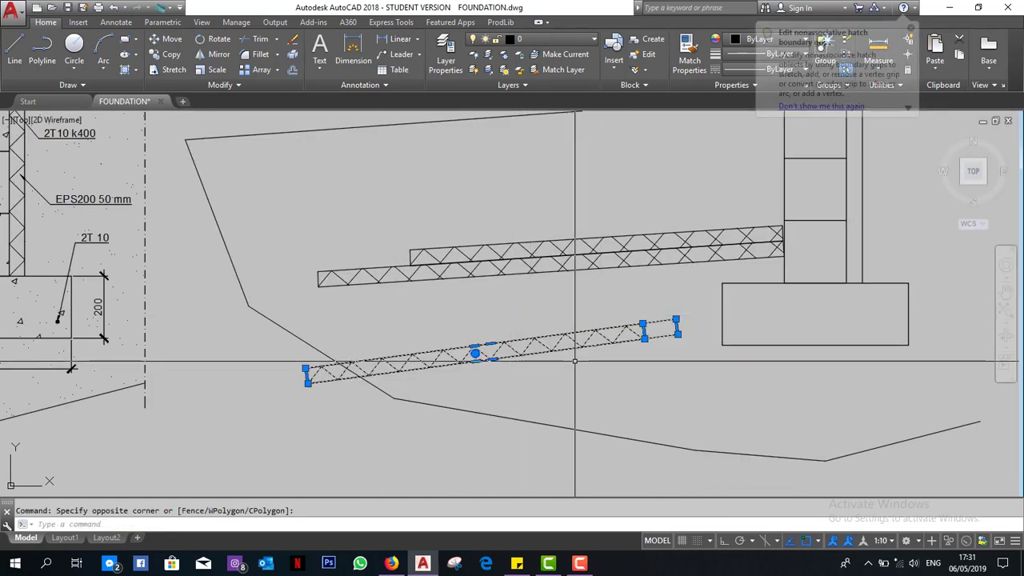
pyautogui.press('Delete')
pyautogui.scroll(-2, 627, 303)
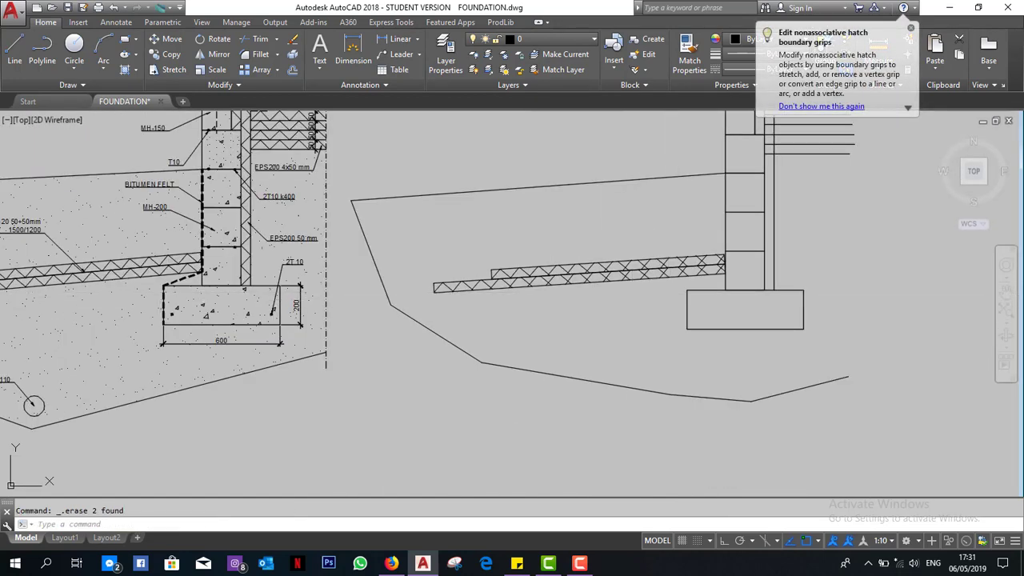
pyautogui.moveTo(657, 299); pyautogui.dragTo(616, 299, button='middle')
pyautogui.press('Escape')
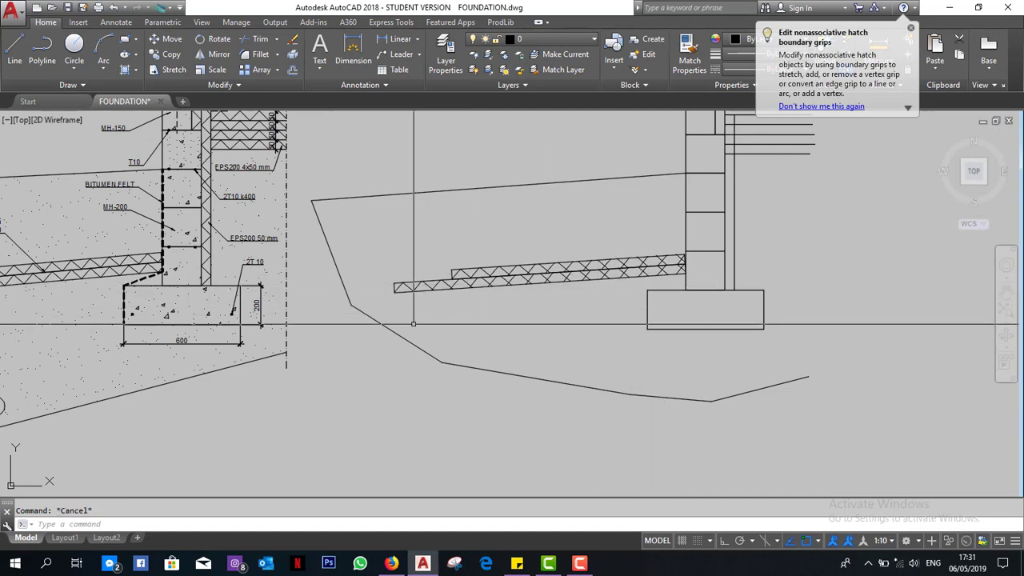
# Examine how the reference's thick dashed bitumen felt line runs down the wall and around the footing's left side
pyautogui.moveTo(362, 326); pyautogui.dragTo(484, 345, button='middle')
pyautogui.moveTo(491, 288); pyautogui.dragTo(499, 335, button='middle')
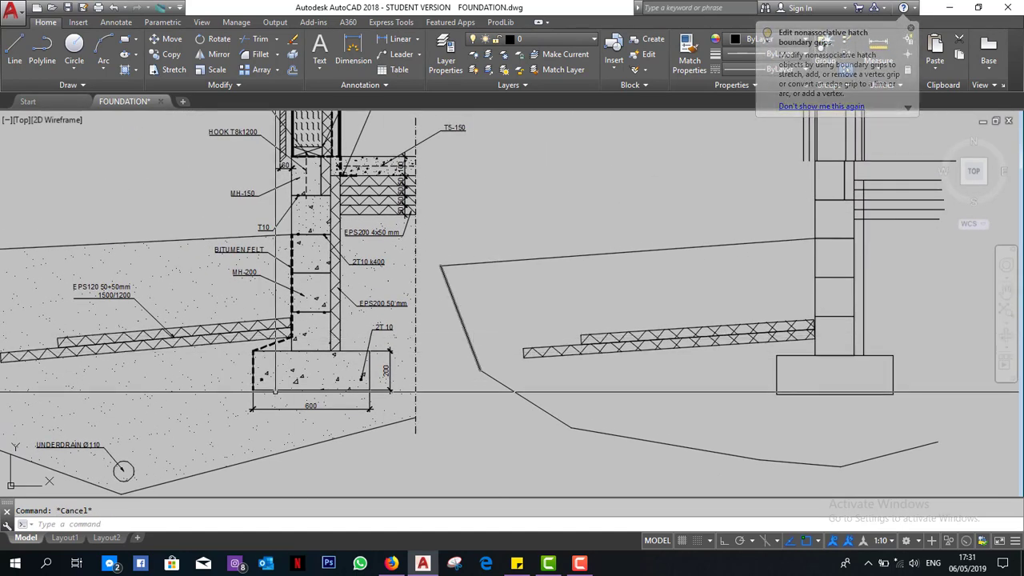
pyautogui.scroll(3, 275, 392)
pyautogui.scroll(3, 229, 345)
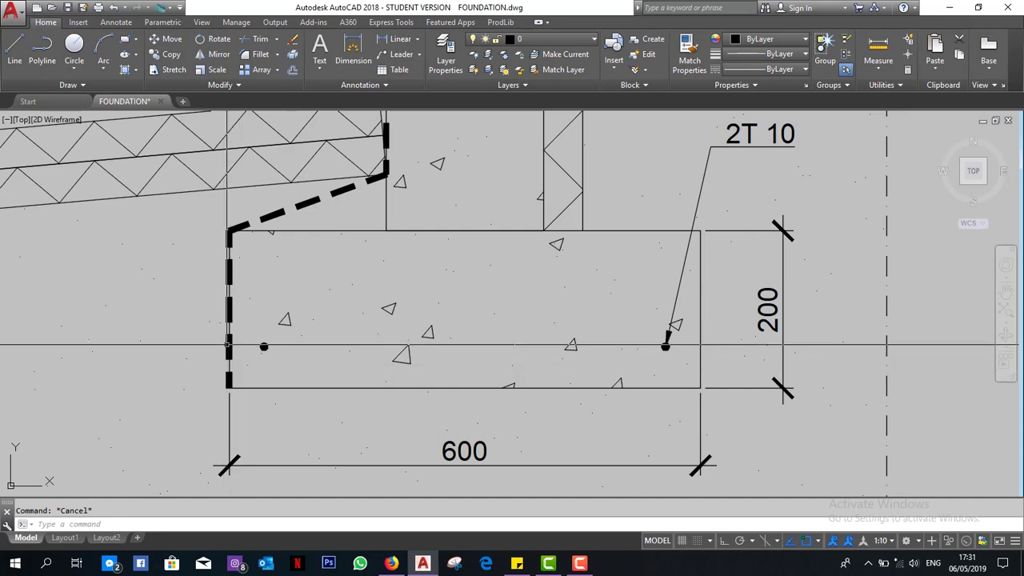
pyautogui.scroll(-2, 344, 182)
pyautogui.moveTo(350, 190); pyautogui.dragTo(350, 306, button='middle')
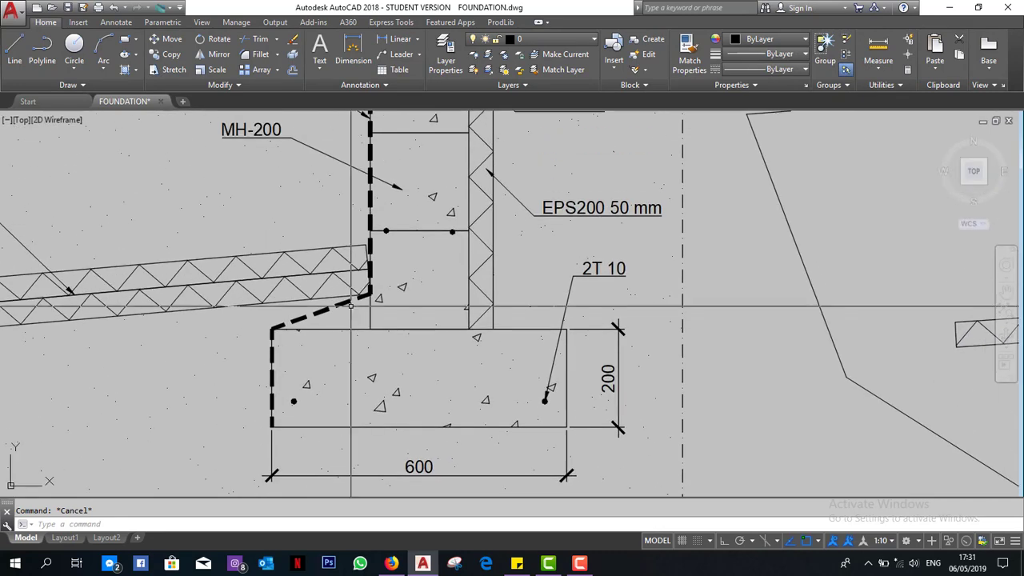
pyautogui.scroll(-2, 377, 264)
pyautogui.moveTo(378, 264)
pyautogui.mouseDown(button='middle')
pyautogui.moveTo(355, 322)
pyautogui.moveTo(238, 310)
pyautogui.mouseUp(button='middle')
pyautogui.moveTo(617, 340)
pyautogui.mouseDown(button='middle')
pyautogui.moveTo(464, 328)
pyautogui.moveTo(418, 307)
pyautogui.moveTo(699, 297)
pyautogui.mouseUp(button='middle')
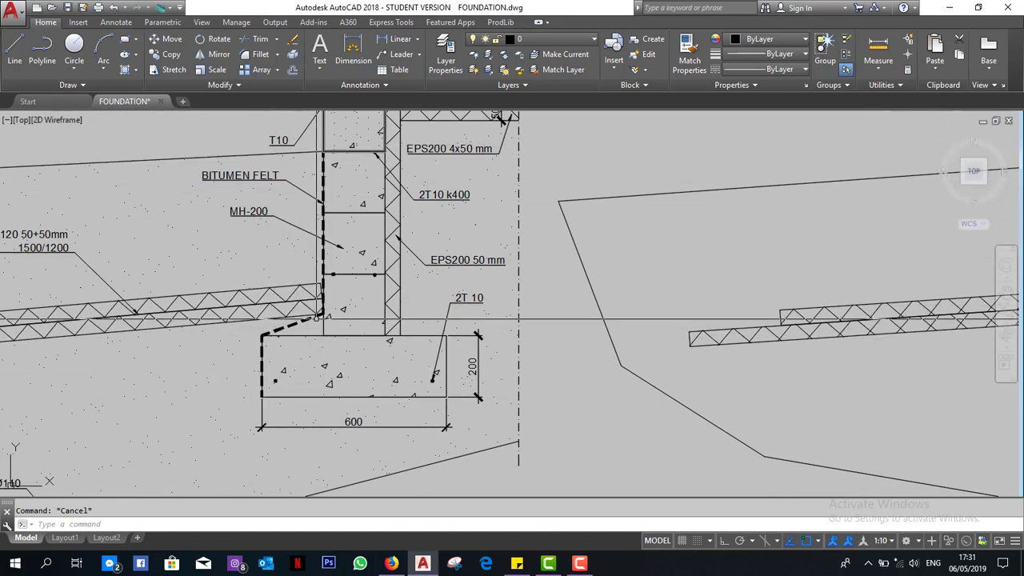
# Draw the bitumen felt polyline's first segment up the redrawn footing's left side, from its bottom corner to its top corner
pyautogui.scroll(-3, 580, 381)
pyautogui.moveTo(863, 375); pyautogui.dragTo(632, 372, button='middle')
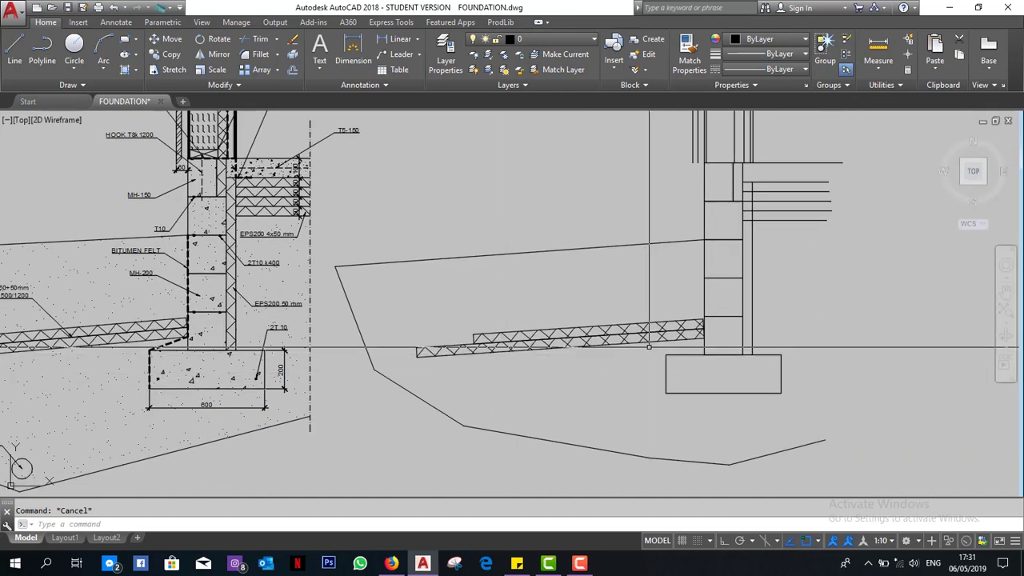
pyautogui.scroll(2, 653, 345)
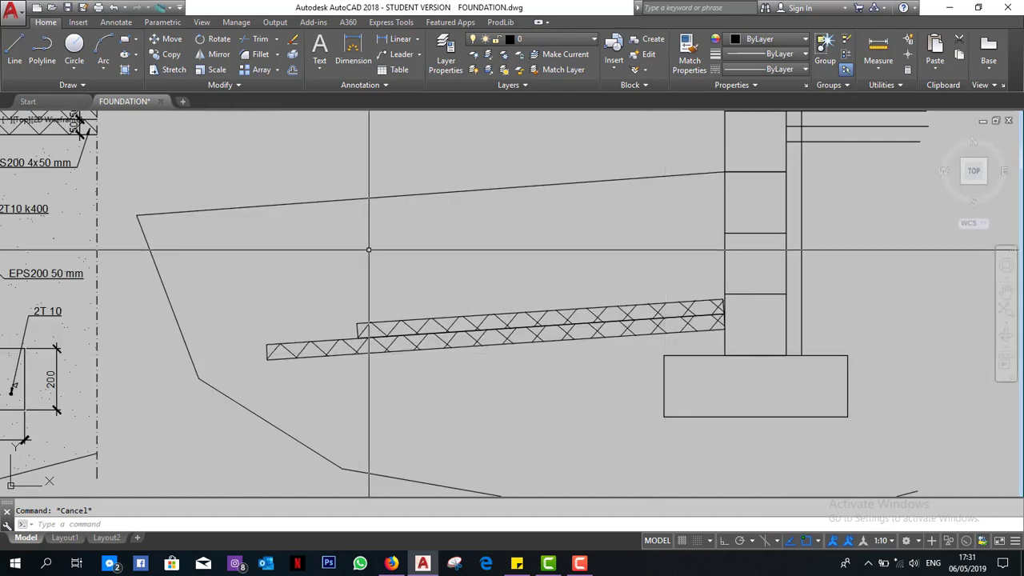
pyautogui.click(36, 62)
pyautogui.press('Escape')
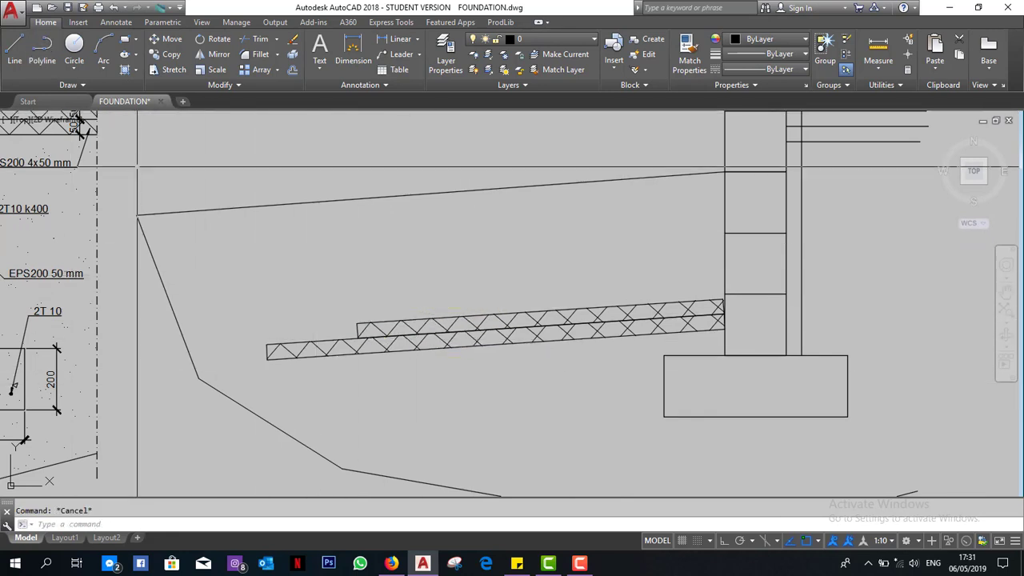
pyautogui.click(45, 49)
pyautogui.scroll(3, 565, 384)
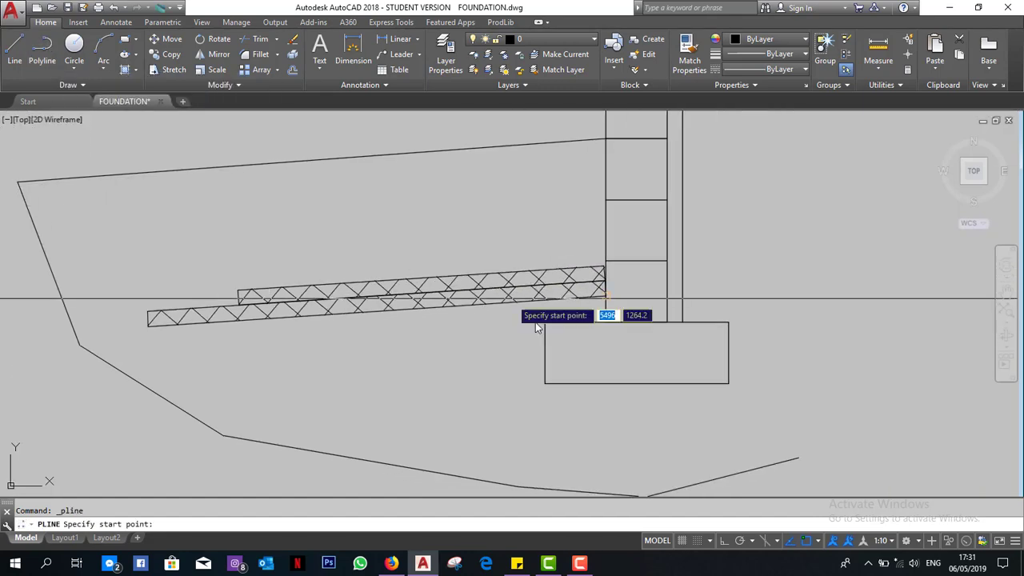
pyautogui.scroll(2, 528, 387)
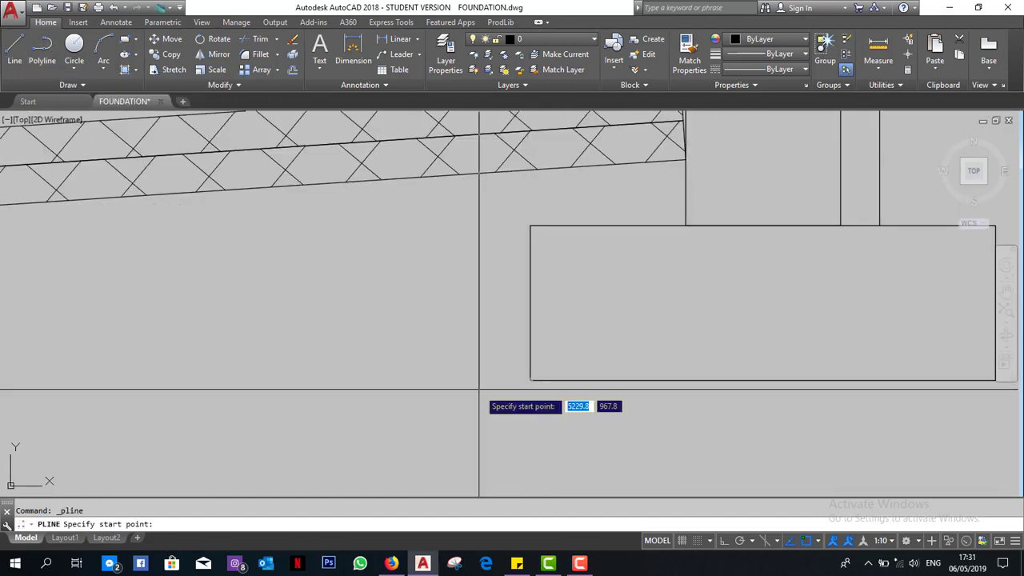
pyautogui.scroll(-4, 478, 389)
pyautogui.moveTo(402, 385); pyautogui.dragTo(559, 385, button='middle')
pyautogui.scroll(-2, 716, 384)
pyautogui.scroll(2, 558, 387)
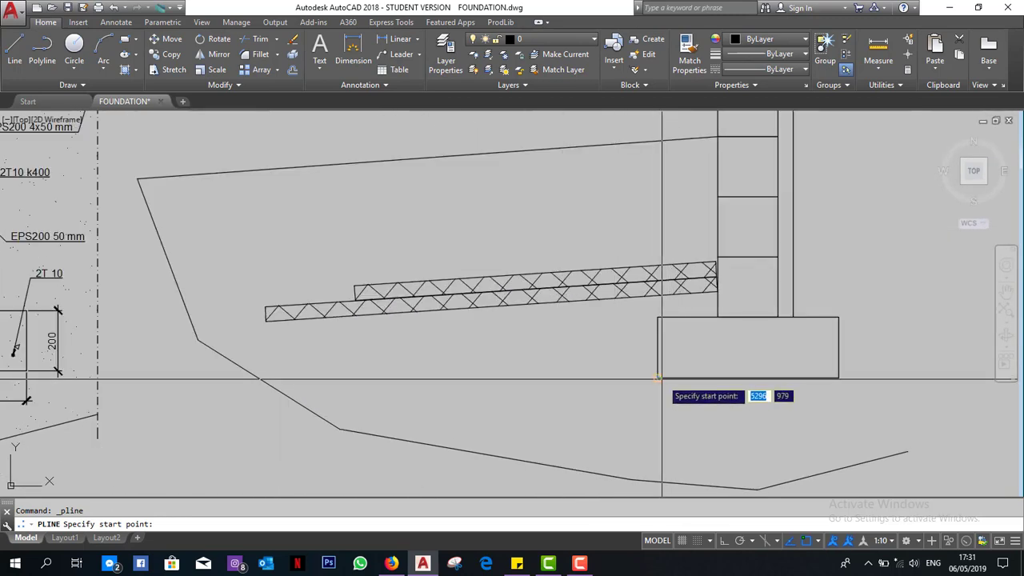
pyautogui.click(657, 377)
pyautogui.moveTo(455, 378); pyautogui.dragTo(634, 369, button='middle')
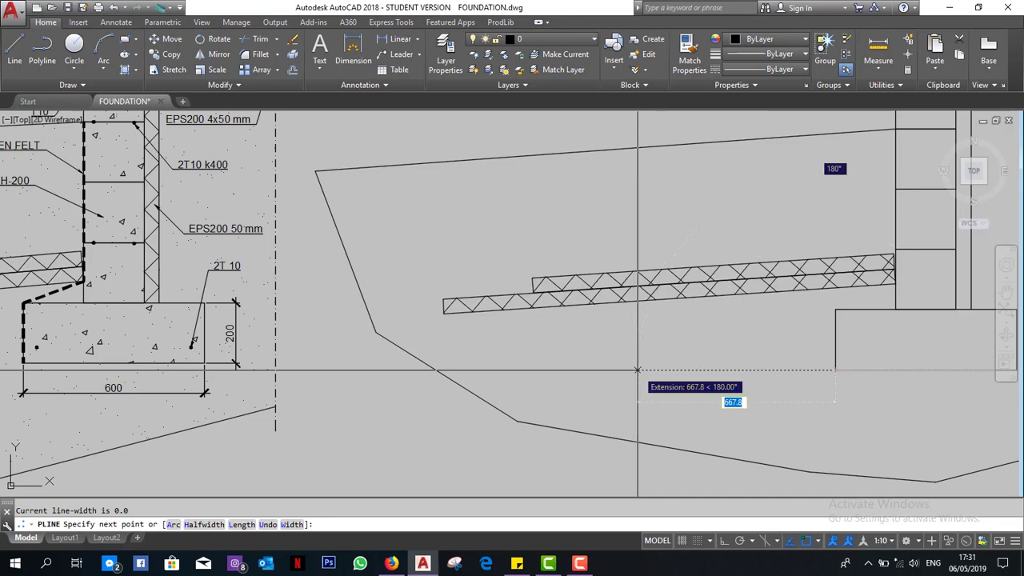
pyautogui.scroll(-2, 709, 386)
pyautogui.scroll(3, 712, 359)
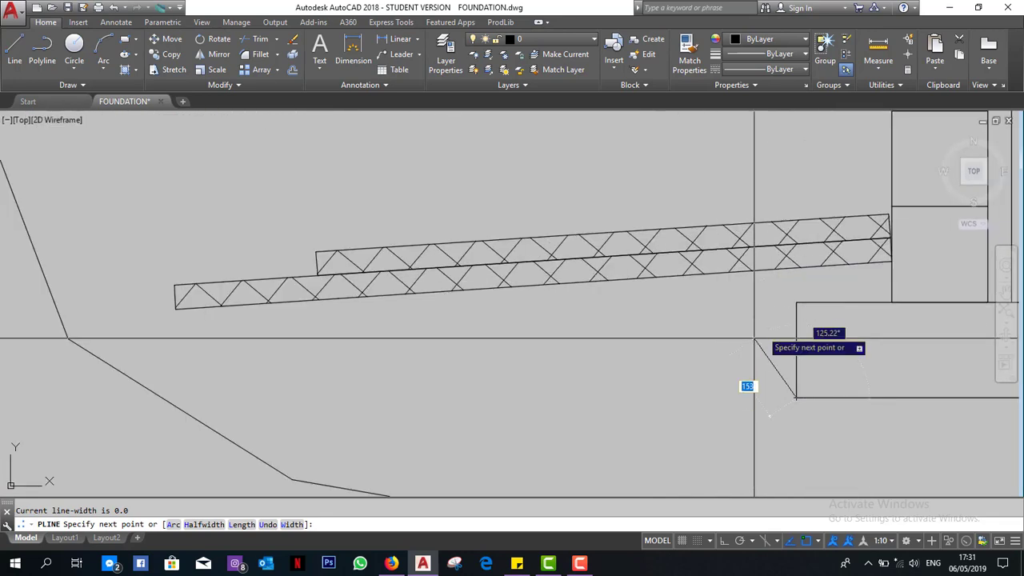
pyautogui.click(796, 304)
# Continue the polyline diagonally to the wall face at the lower insulation board's underside and up to the ground line, and finish it
pyautogui.moveTo(860, 292); pyautogui.dragTo(701, 313, button='middle')
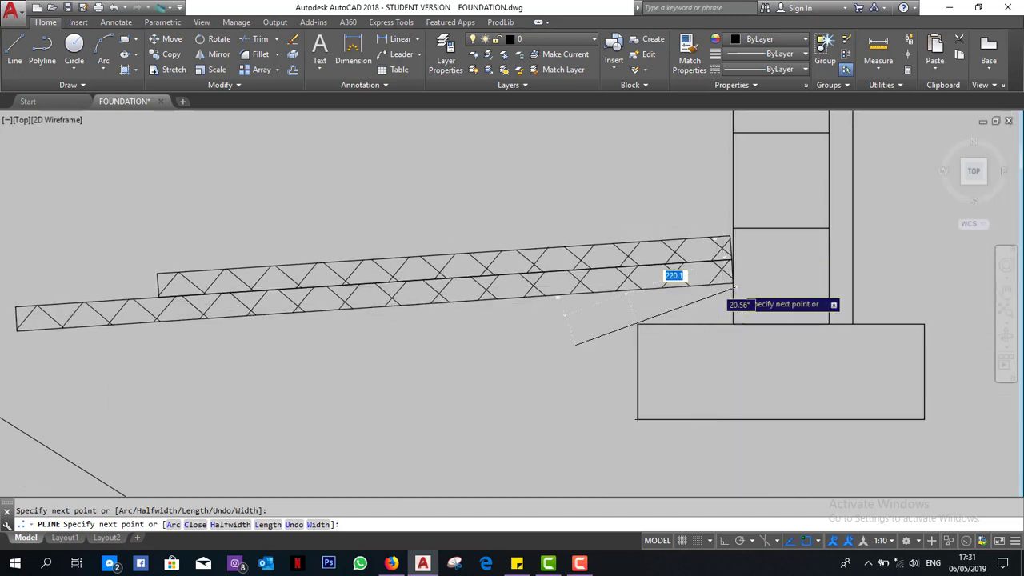
pyautogui.scroll(2, 735, 287)
pyautogui.click(728, 281)
pyautogui.scroll(-2, 747, 224)
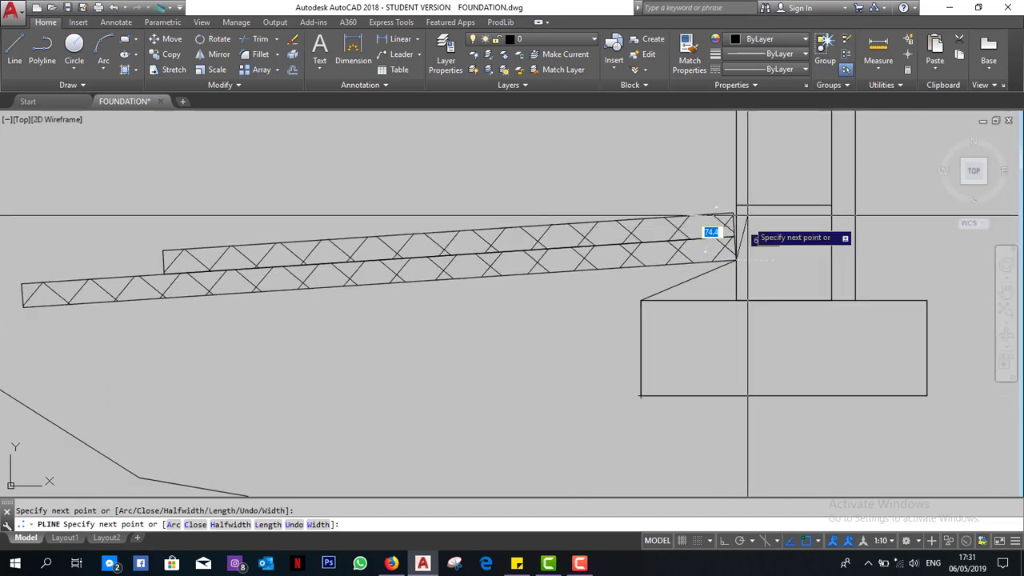
pyautogui.moveTo(747, 215); pyautogui.dragTo(727, 385, button='middle')
pyautogui.scroll(-1, 724, 246)
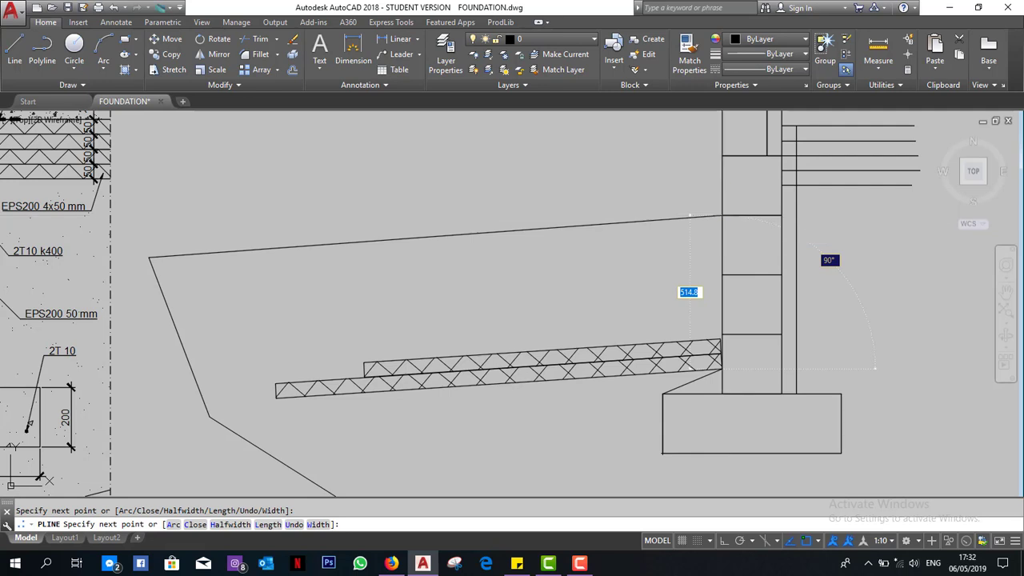
pyautogui.click(722, 216)
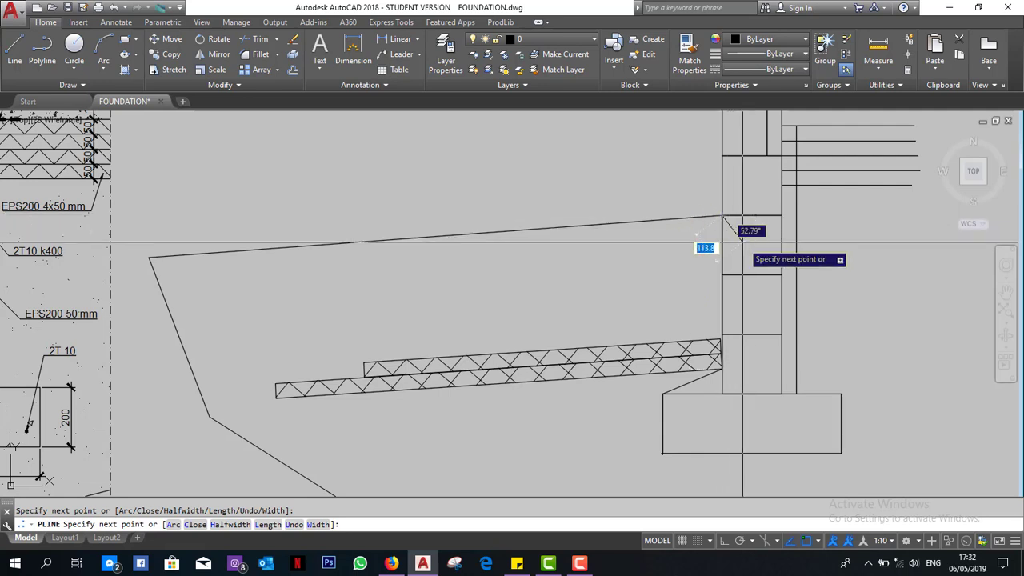
pyautogui.press('Escape')
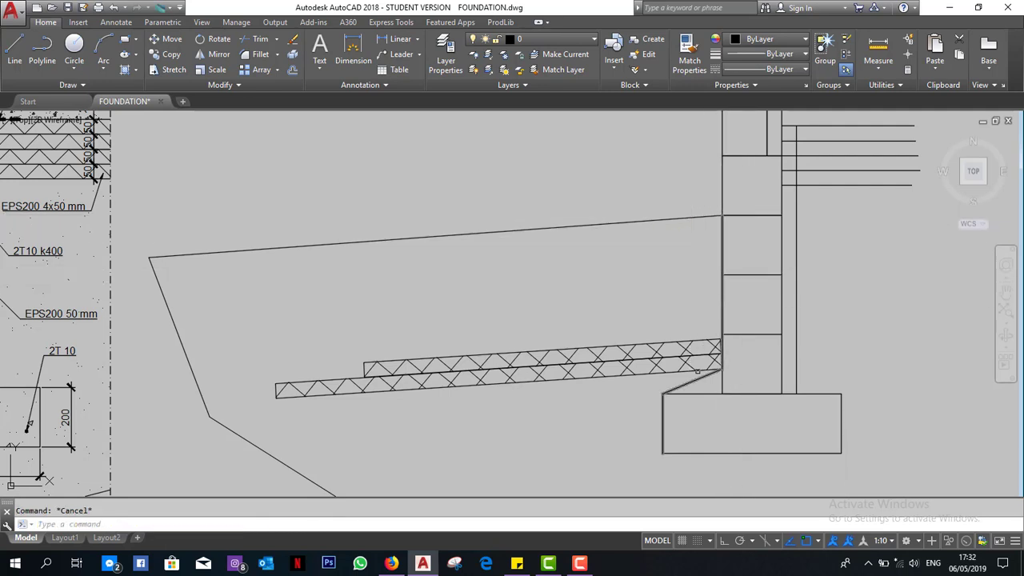
# Select the new felt polyline and compare its appearance with the reference's thick dashed bitumen felt line
pyautogui.scroll(2, 700, 391)
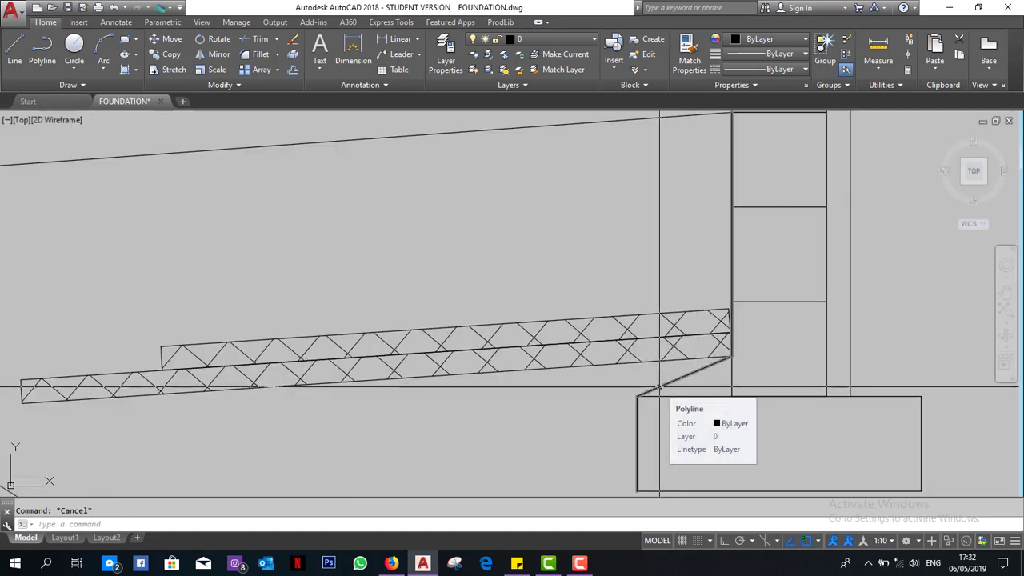
pyautogui.click(659, 388)
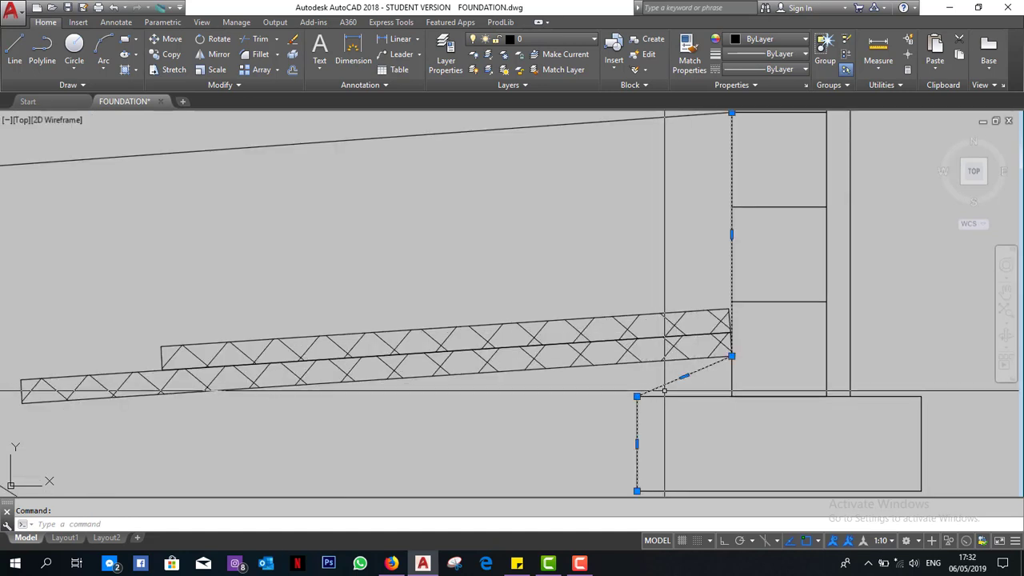
pyautogui.scroll(-2, 664, 390)
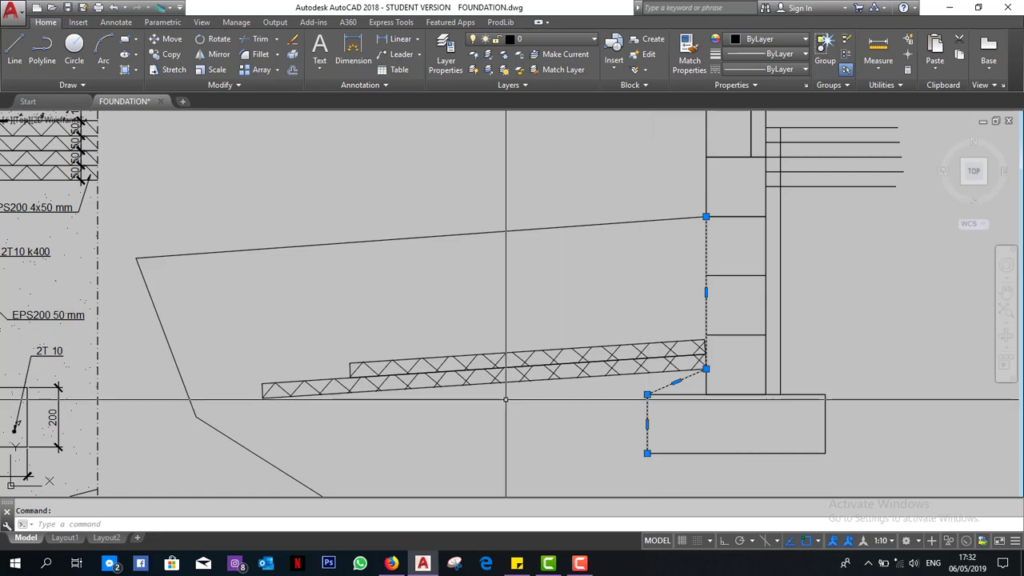
pyautogui.scroll(-2, 595, 399)
pyautogui.scroll(3, 253, 388)
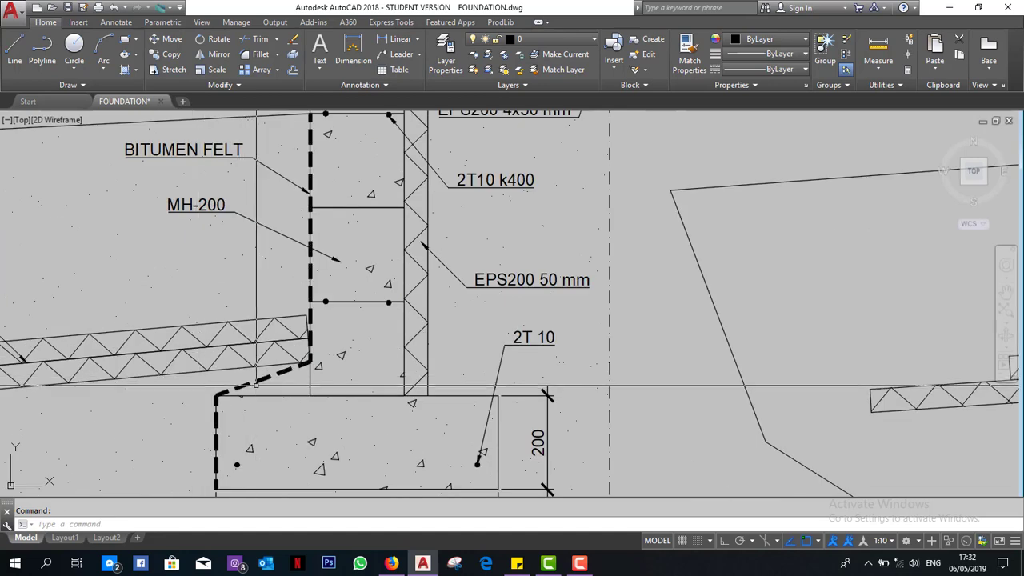
pyautogui.scroll(-2, 253, 388)
pyautogui.moveTo(616, 371); pyautogui.dragTo(489, 368, button='middle')
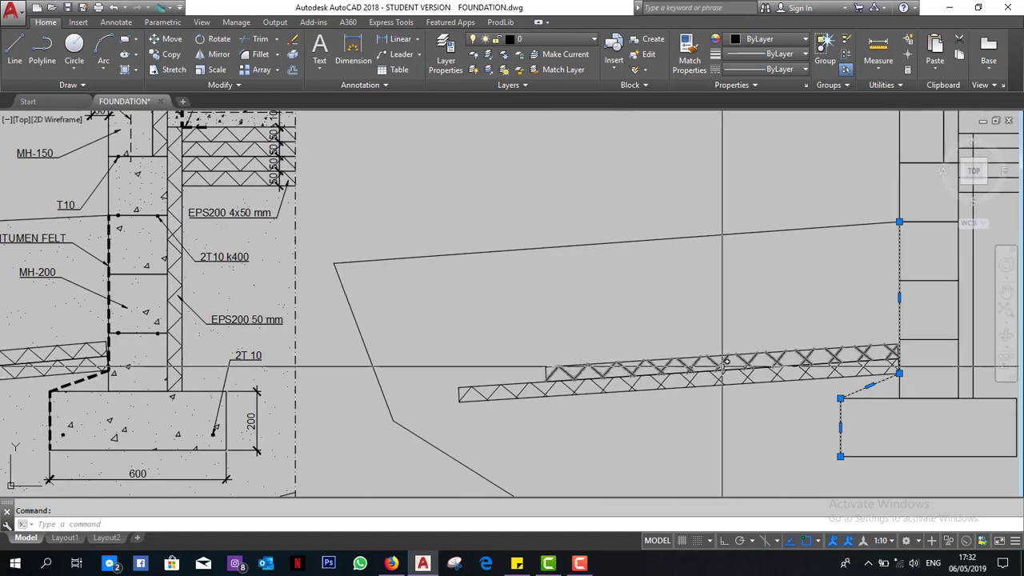
pyautogui.scroll(-2, 724, 365)
pyautogui.moveTo(724, 365); pyautogui.dragTo(608, 369, button='middle')
pyautogui.scroll(2, 715, 360)
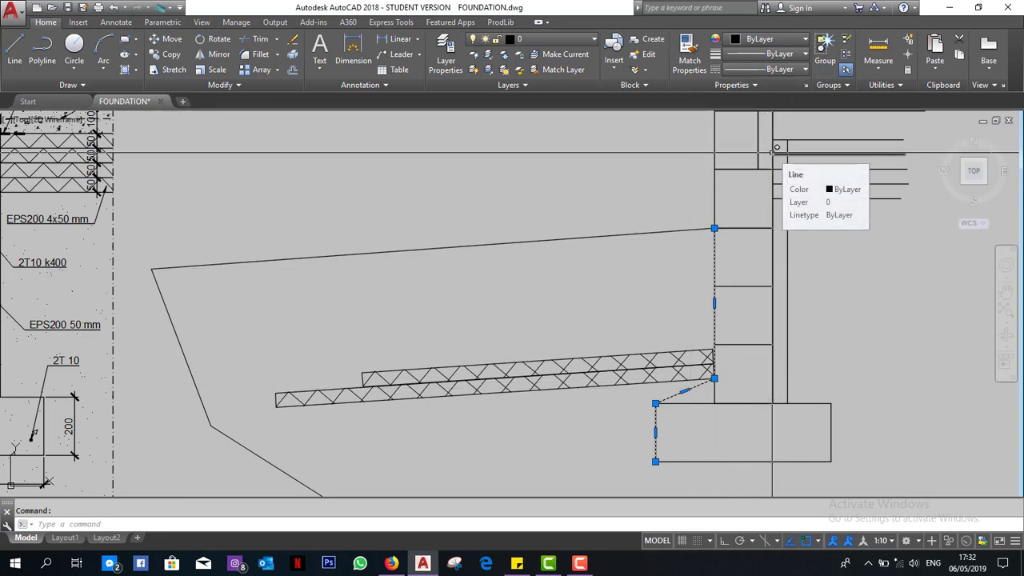
# Load the DASHEDX2 linetype from acadiso.lin and make it the current linetype
pyautogui.click(775, 71)
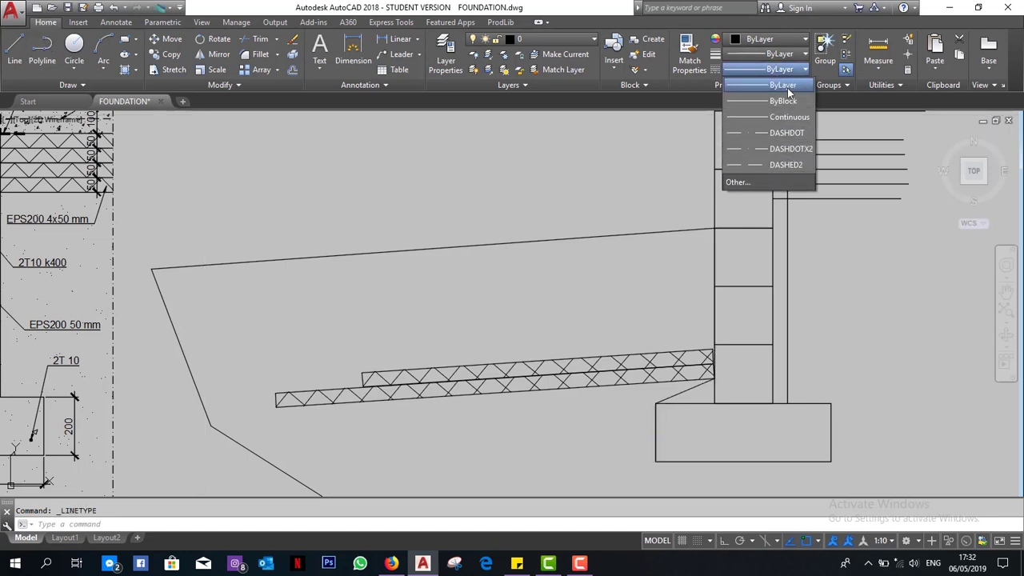
pyautogui.click(786, 181)
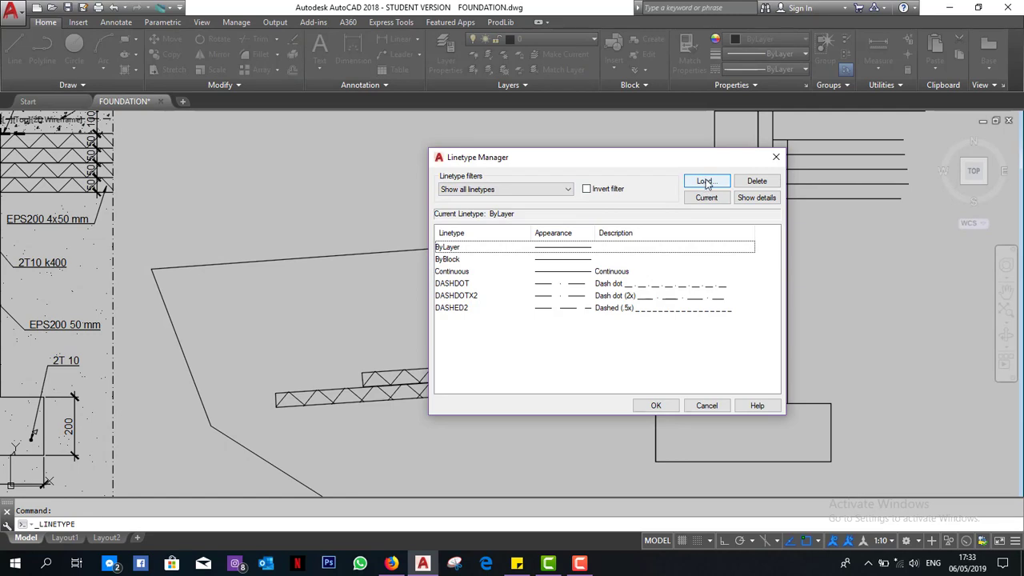
pyautogui.click(704, 181)
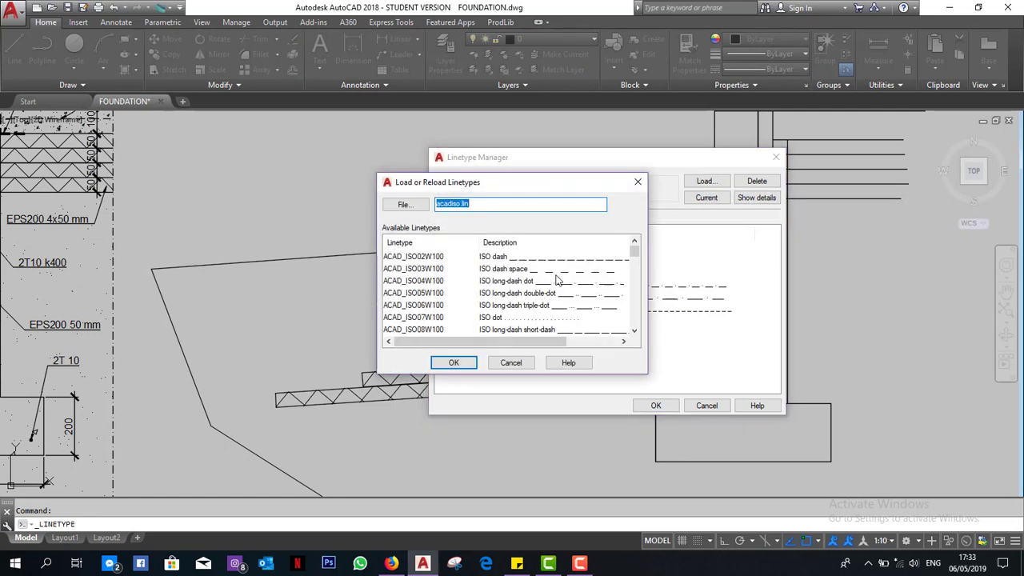
pyautogui.scroll(-6, 549, 280)
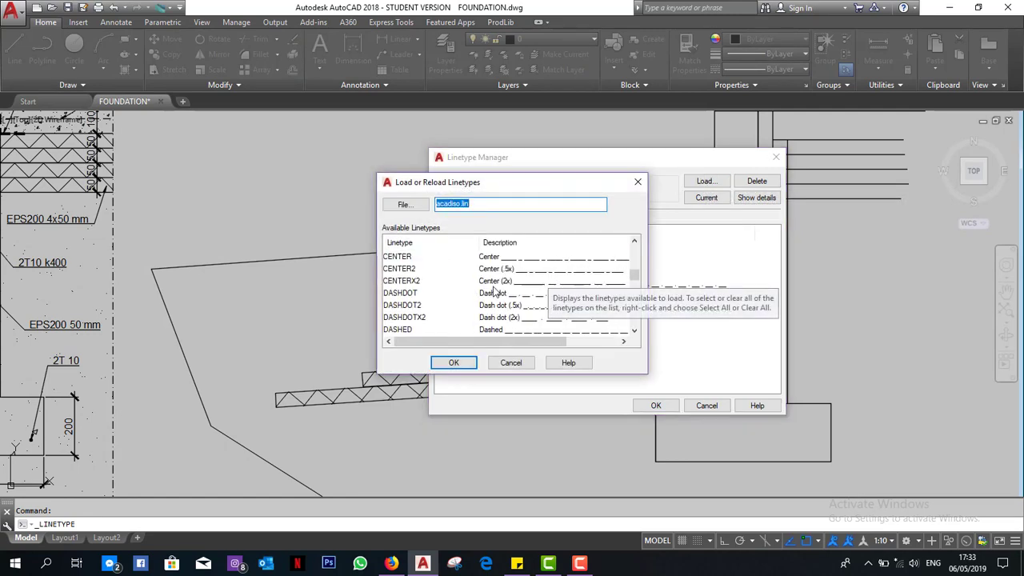
pyautogui.scroll(4, 511, 297)
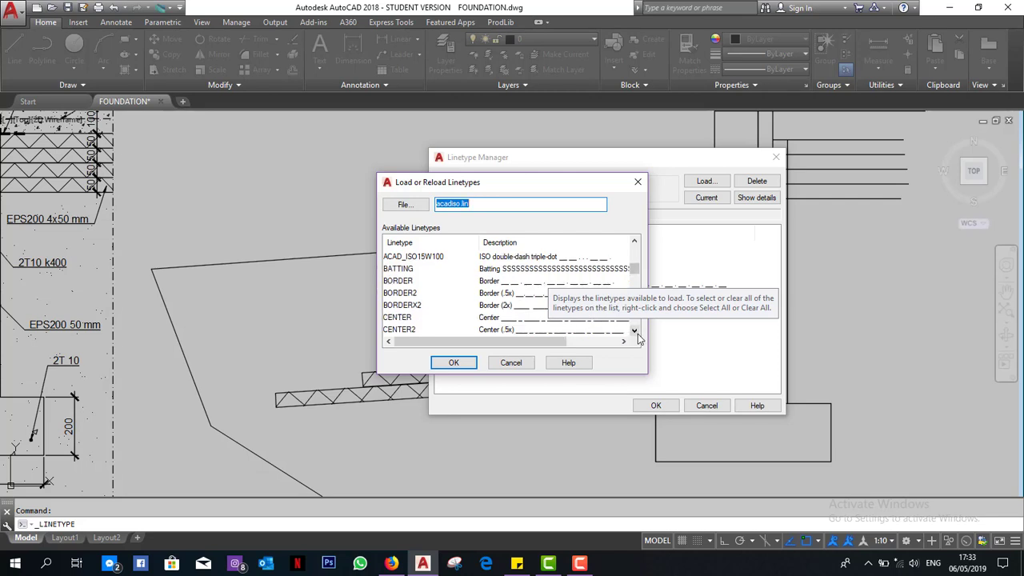
pyautogui.click(637, 334)
pyautogui.click(637, 334)
pyautogui.click(637, 334)
pyautogui.click(637, 333)
pyautogui.click(638, 333)
pyautogui.click(638, 334)
pyautogui.click(637, 334)
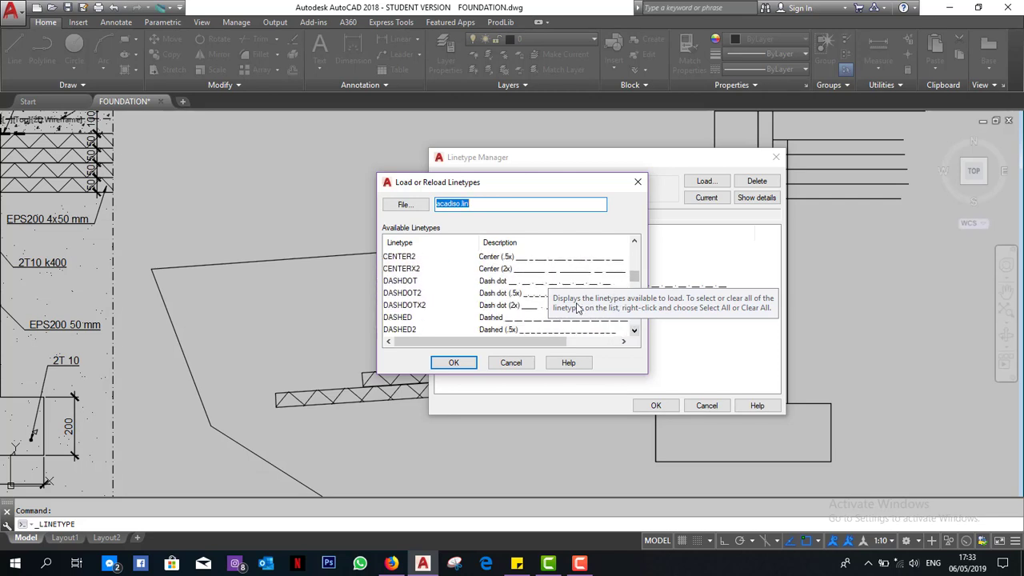
pyautogui.click(518, 306)
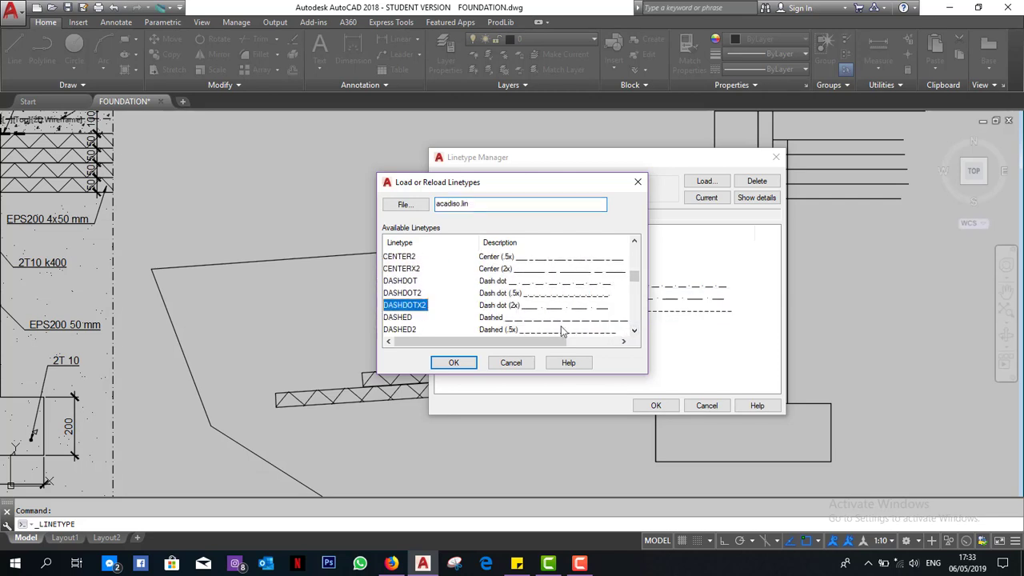
pyautogui.click(634, 332)
pyautogui.click(635, 332)
pyautogui.click(603, 321)
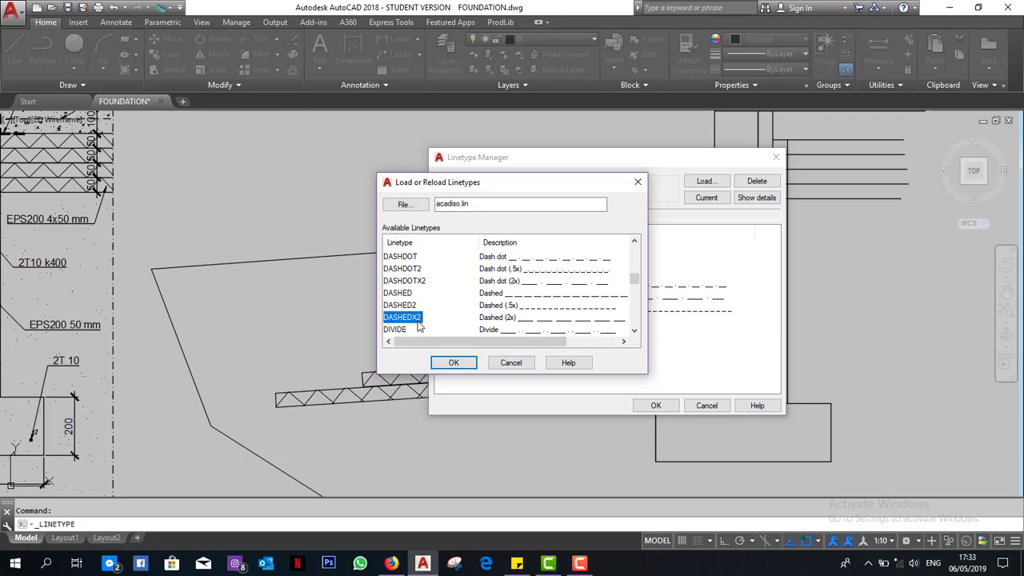
pyautogui.click(453, 362)
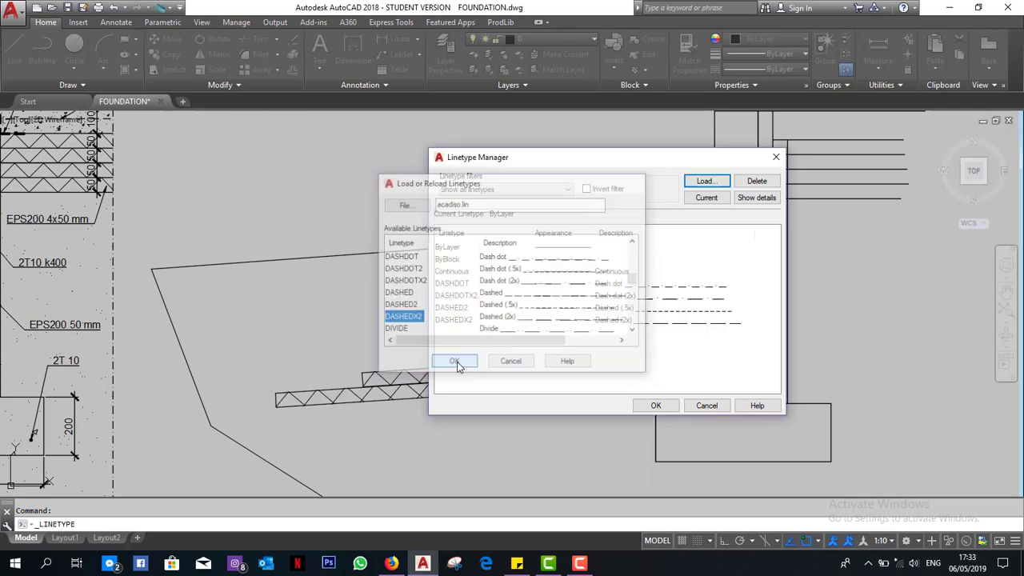
pyautogui.click(655, 407)
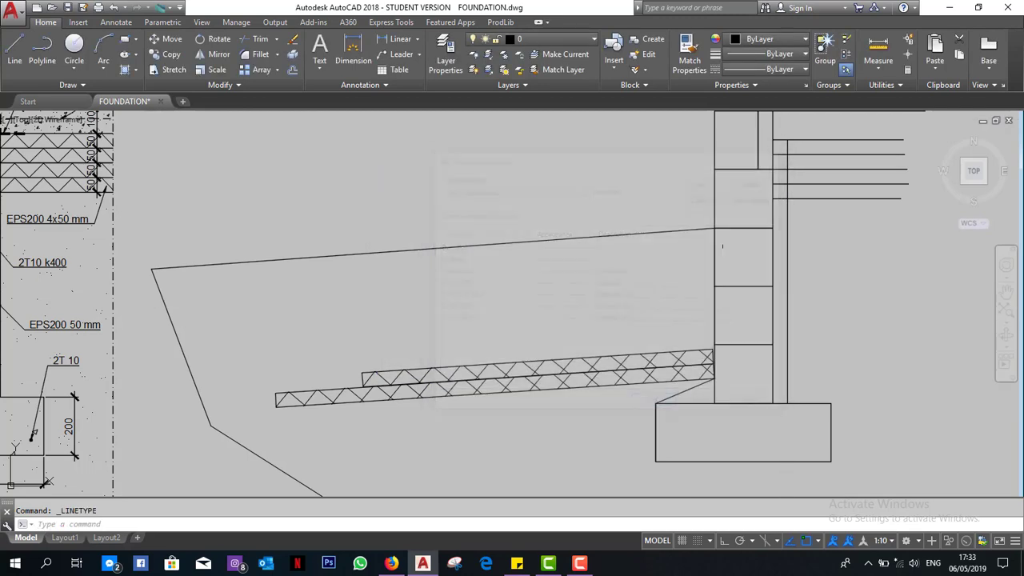
pyautogui.click(778, 71)
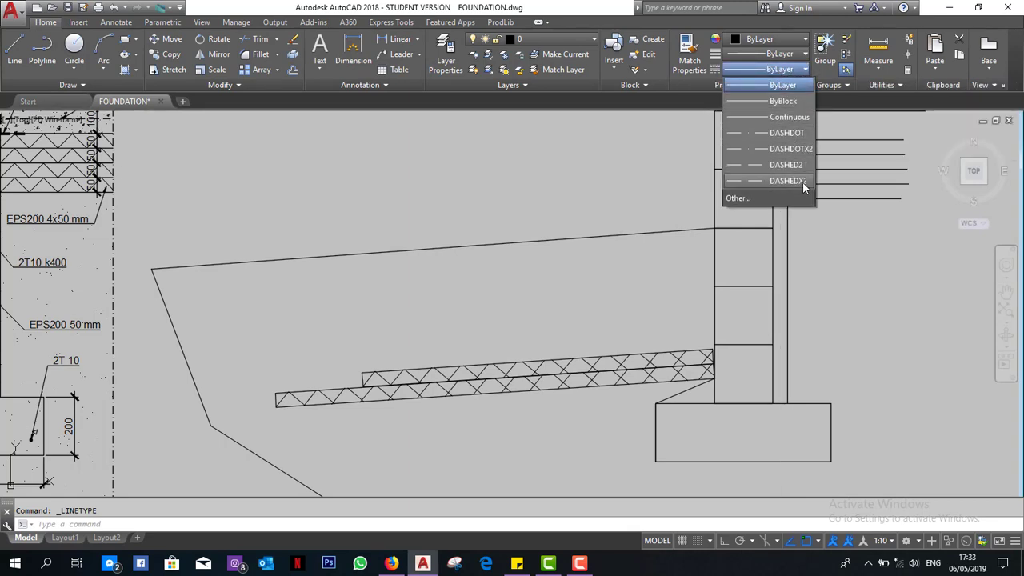
pyautogui.click(802, 181)
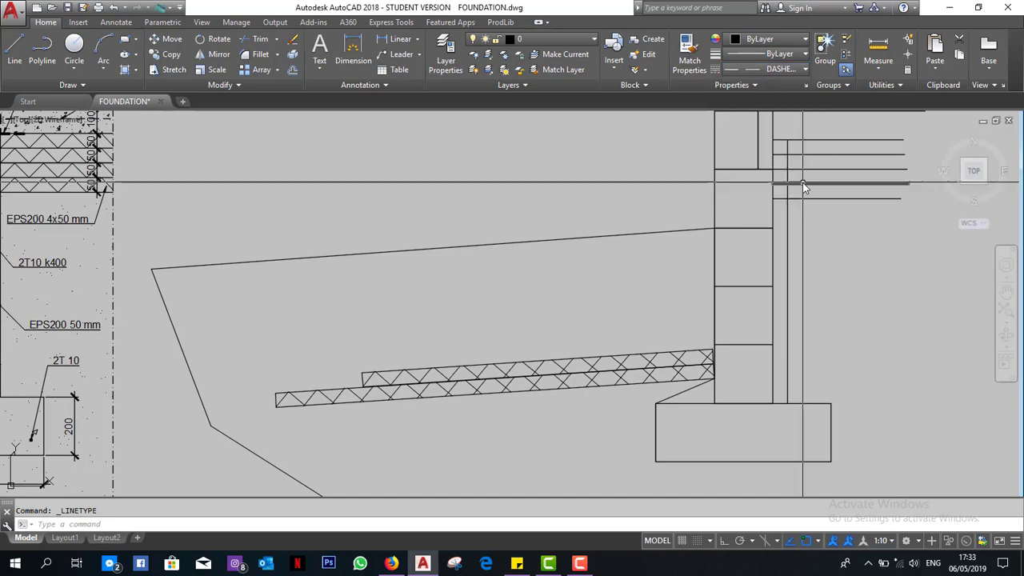
# Inspect the linetype assigned to the redrawn felt polyline and view it beside the reference detail
pyautogui.scroll(2, 680, 404)
pyautogui.scroll(-2, 680, 404)
pyautogui.click(671, 397)
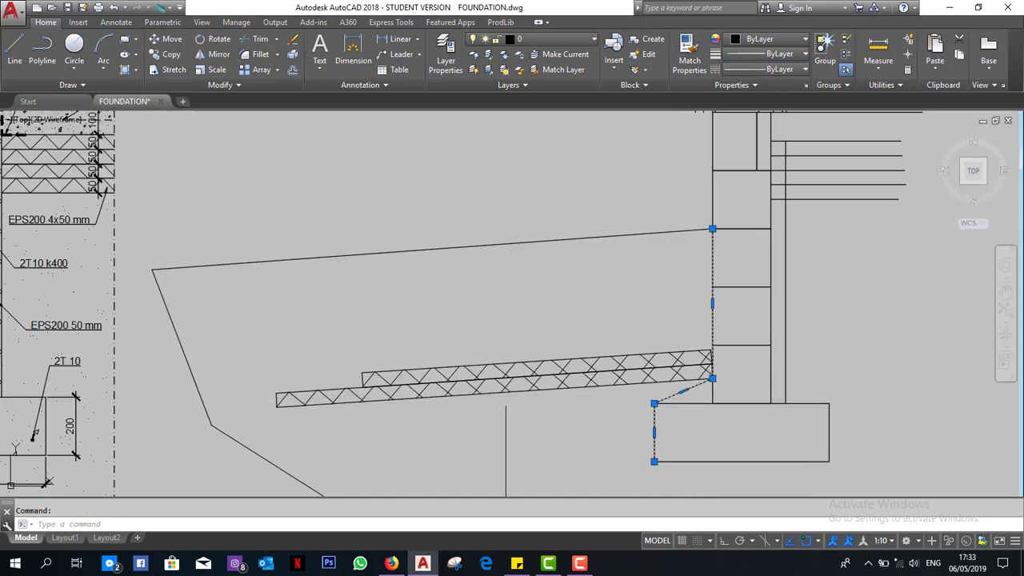
pyautogui.scroll(-2, 504, 408)
pyautogui.moveTo(482, 438); pyautogui.dragTo(595, 436, button='middle')
pyautogui.scroll(4, 272, 410)
pyautogui.scroll(-6, 528, 411)
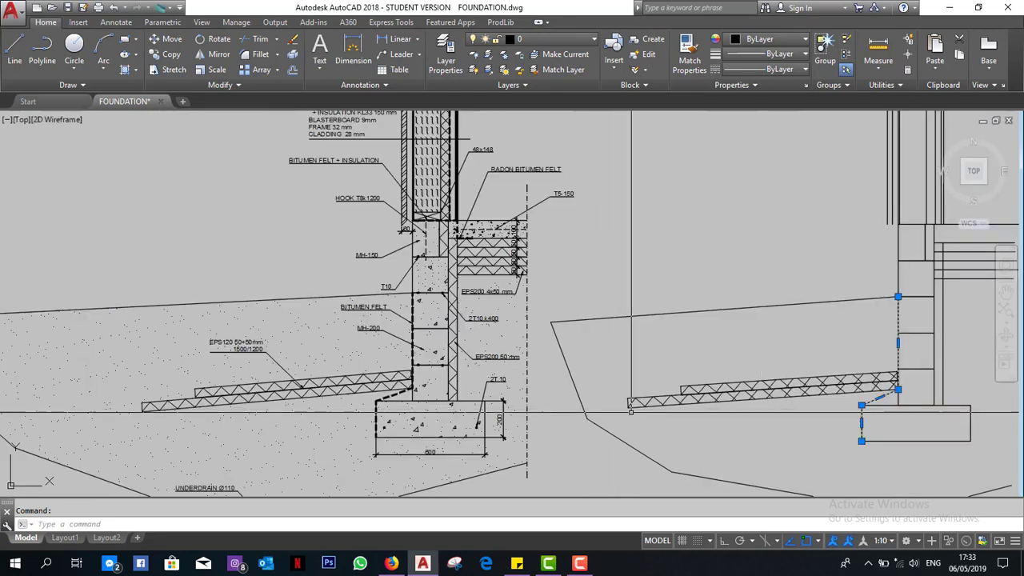
pyautogui.scroll(2, 755, 414)
pyautogui.scroll(2, 766, 414)
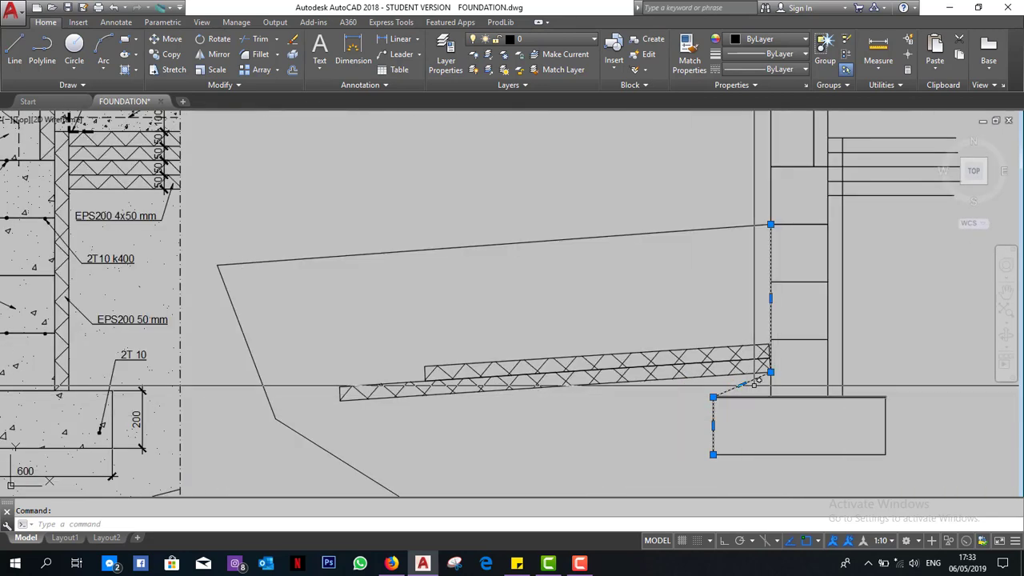
pyautogui.press('Escape')
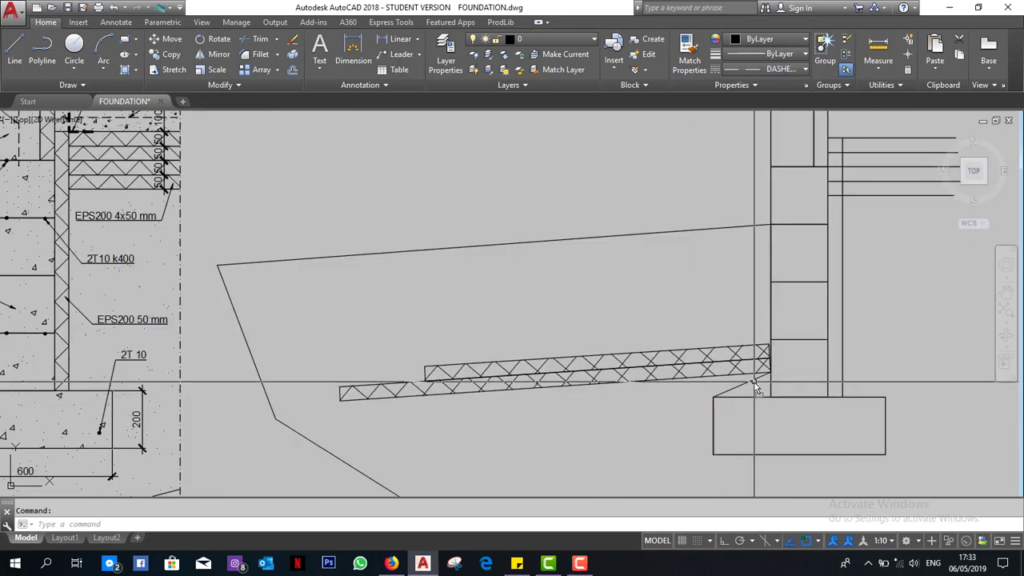
pyautogui.scroll(2, 739, 349)
pyautogui.click(750, 410)
pyautogui.click(723, 410)
pyautogui.rightClick(721, 417)
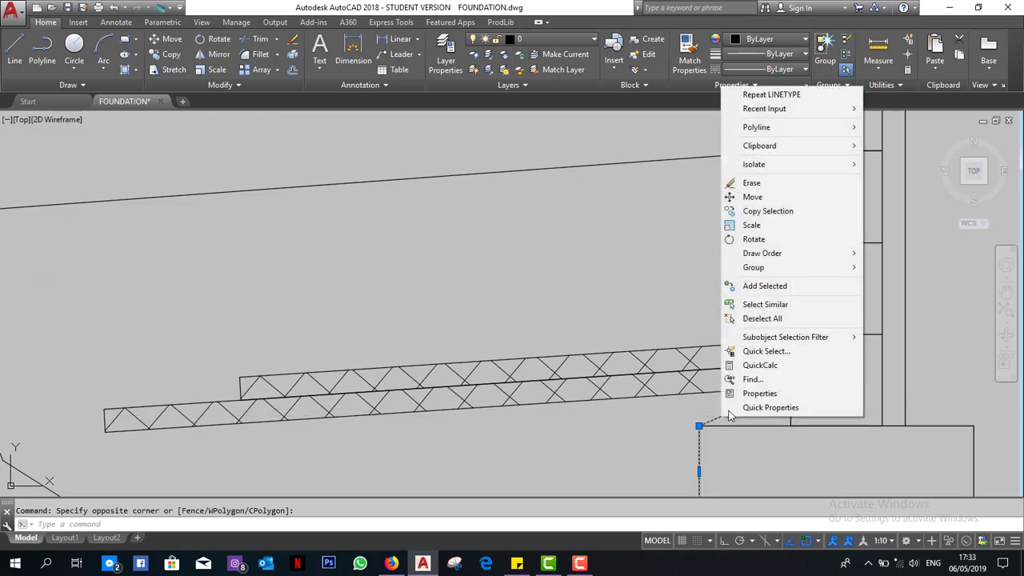
pyautogui.press('Escape')
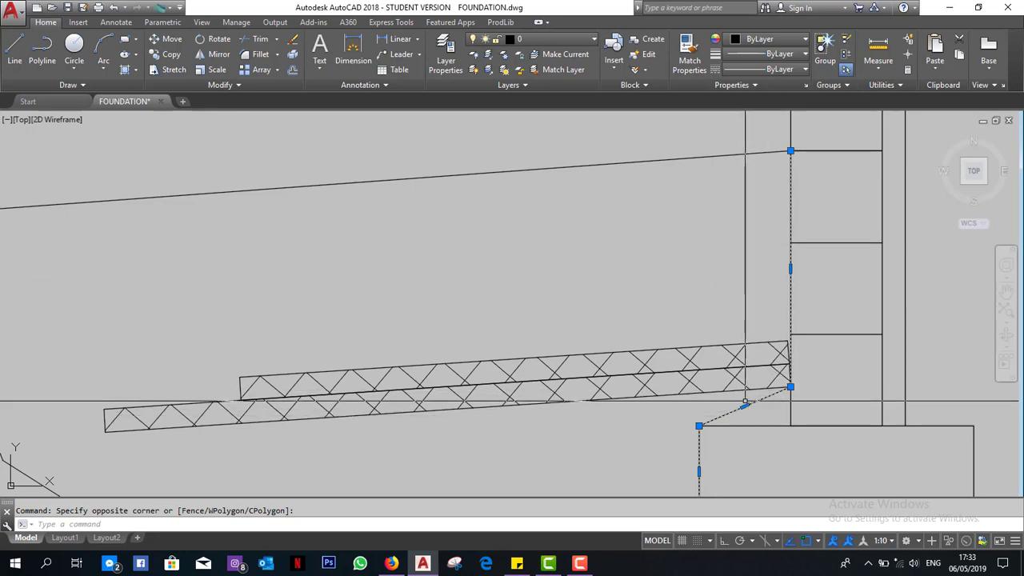
pyautogui.press('Escape')
# Set the global width of the redrawn bitumen felt polyline to 2 in its properties
pyautogui.click(751, 410)
pyautogui.click(733, 405)
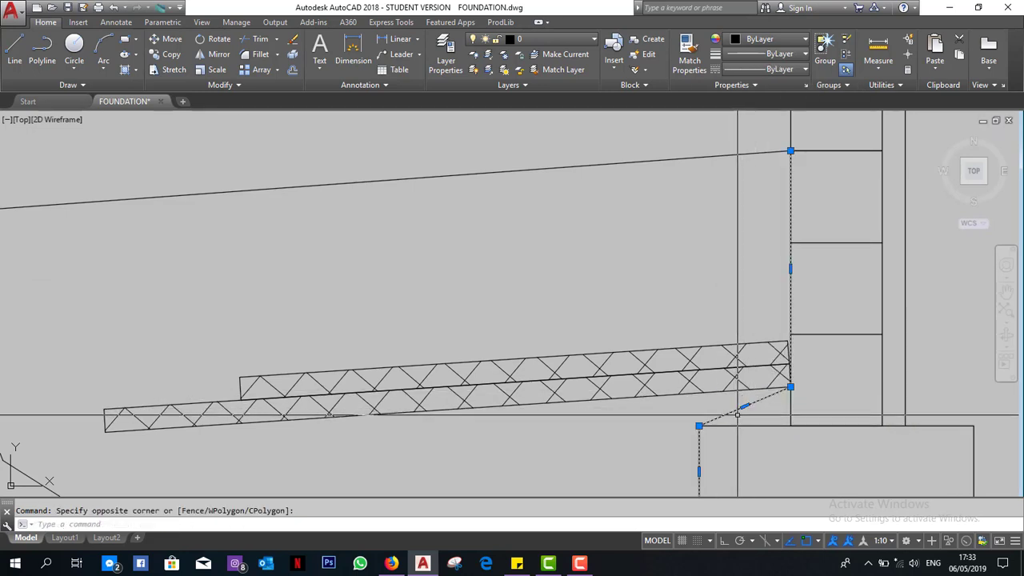
pyautogui.rightClick(726, 413)
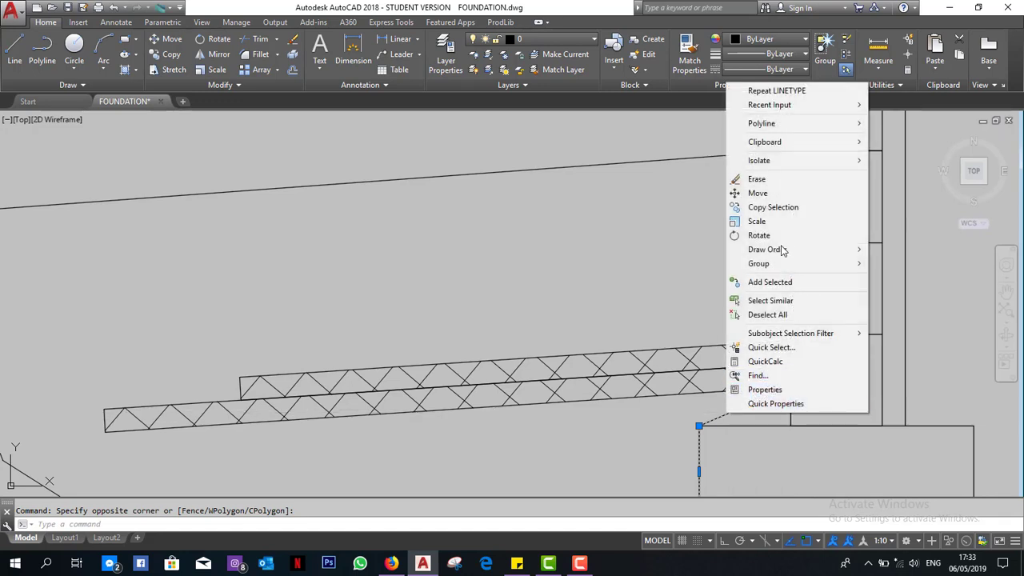
pyautogui.click(765, 389)
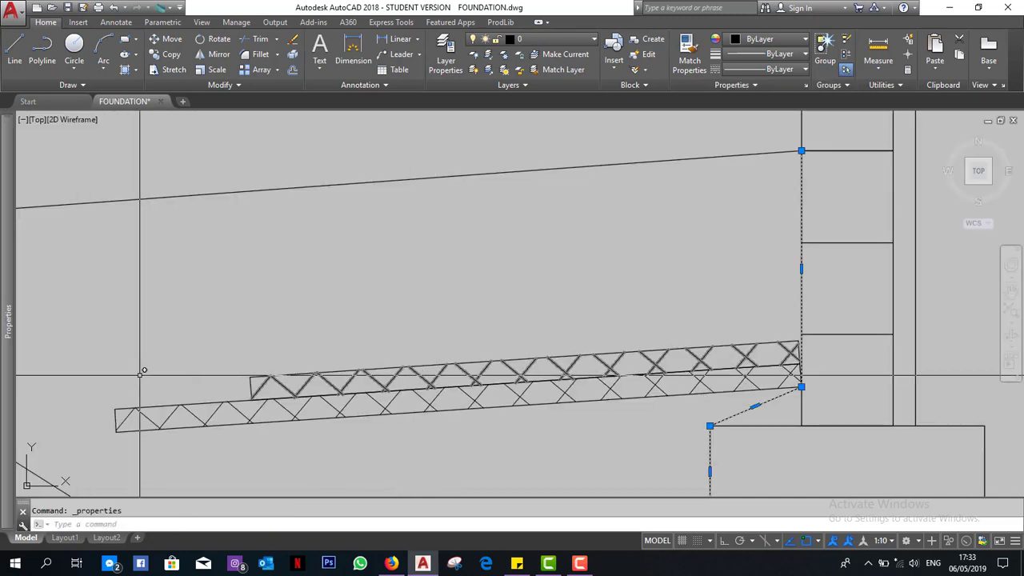
pyautogui.rightClick(731, 408)
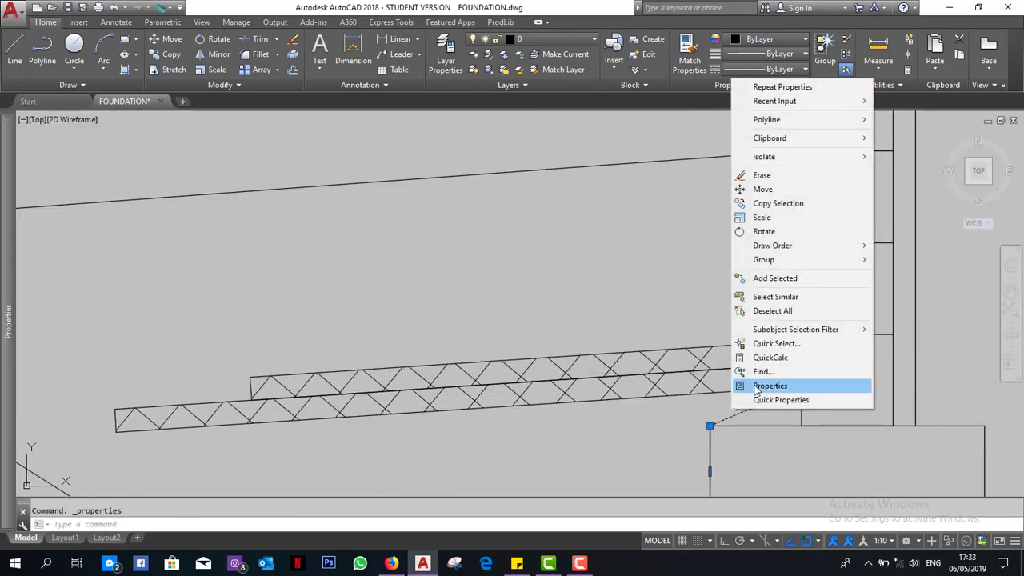
pyautogui.click(756, 387)
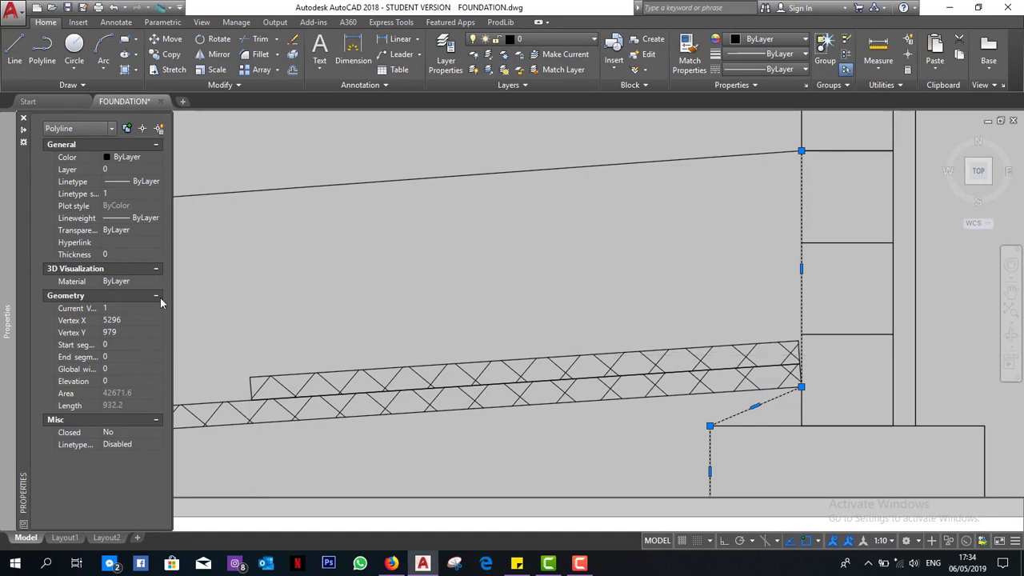
pyautogui.click(112, 369)
pyautogui.press('Tab')
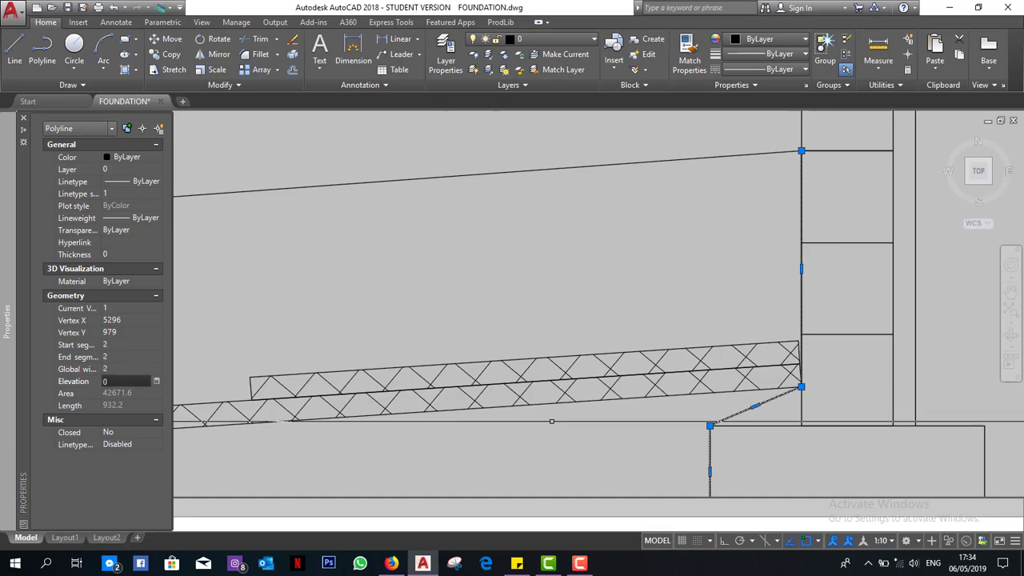
pyautogui.press('Escape')
pyautogui.scroll(8, 784, 405)
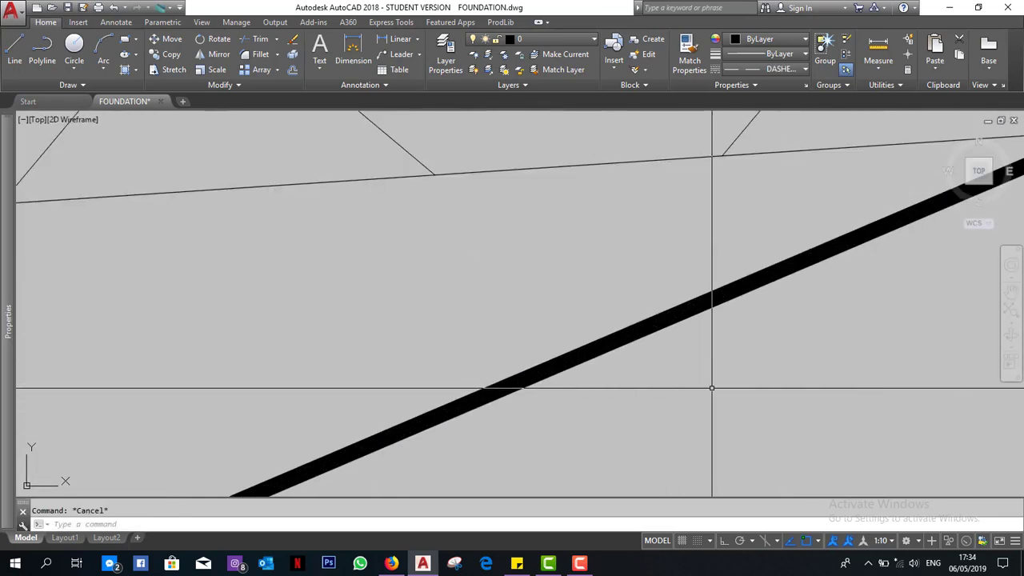
pyautogui.scroll(-8, 712, 388)
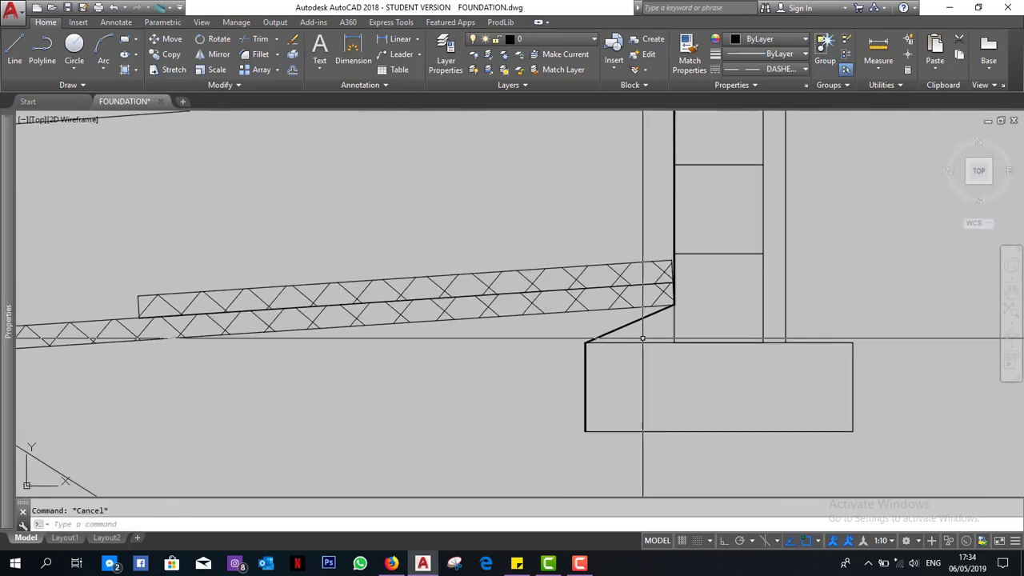
# Check the global width and linetype of the reference's bitumen felt polyline at the footing
pyautogui.scroll(2, 643, 339)
pyautogui.scroll(-7, 510, 376)
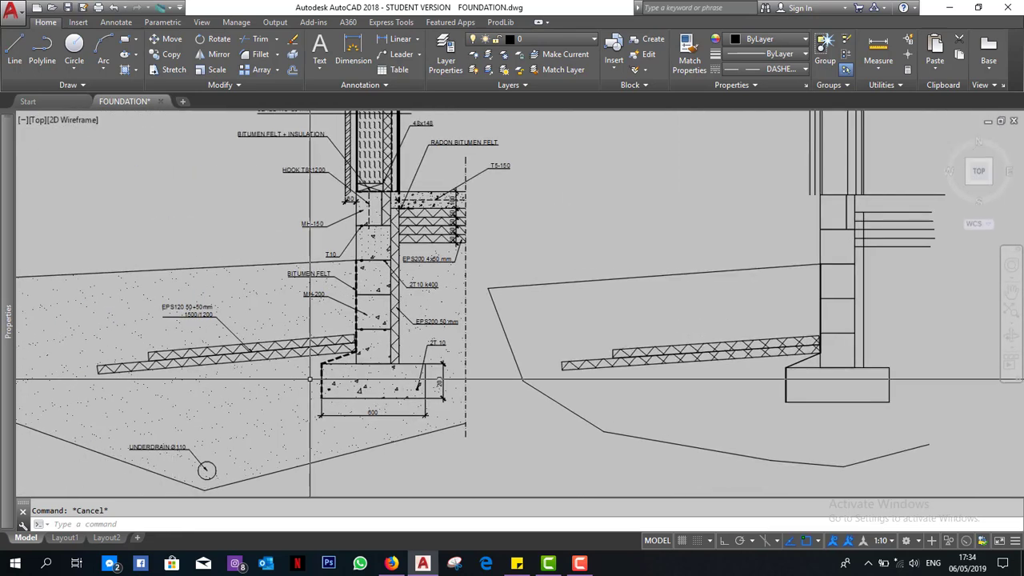
pyautogui.scroll(5, 311, 379)
pyautogui.click(376, 306)
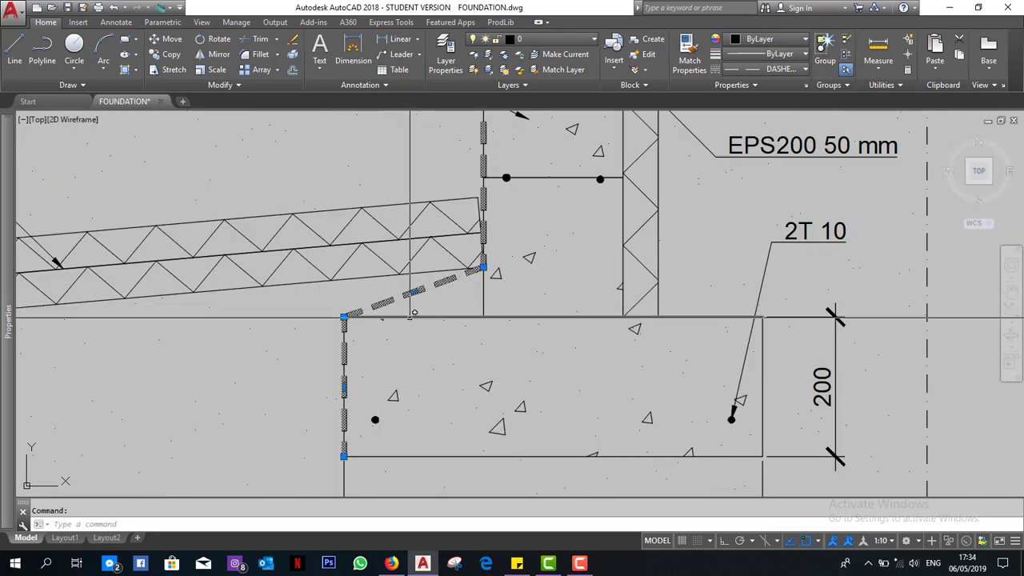
pyautogui.rightClick(392, 222)
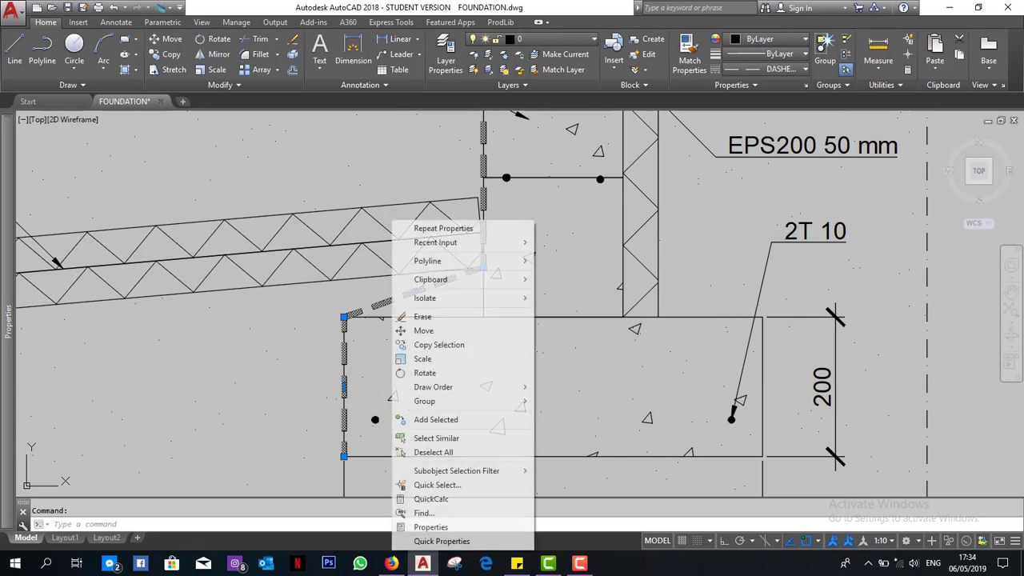
pyautogui.click(469, 526)
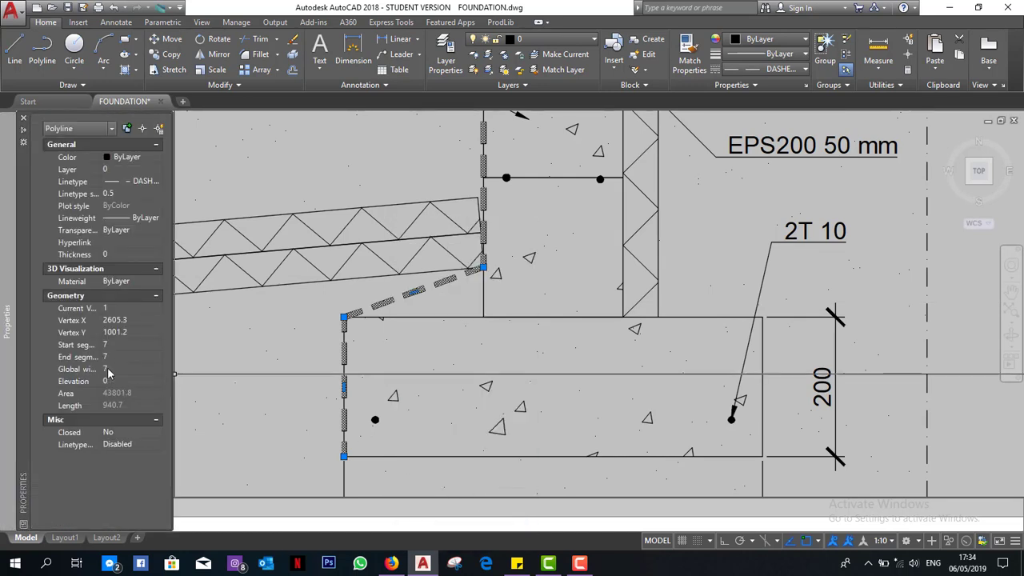
pyautogui.click(772, 71)
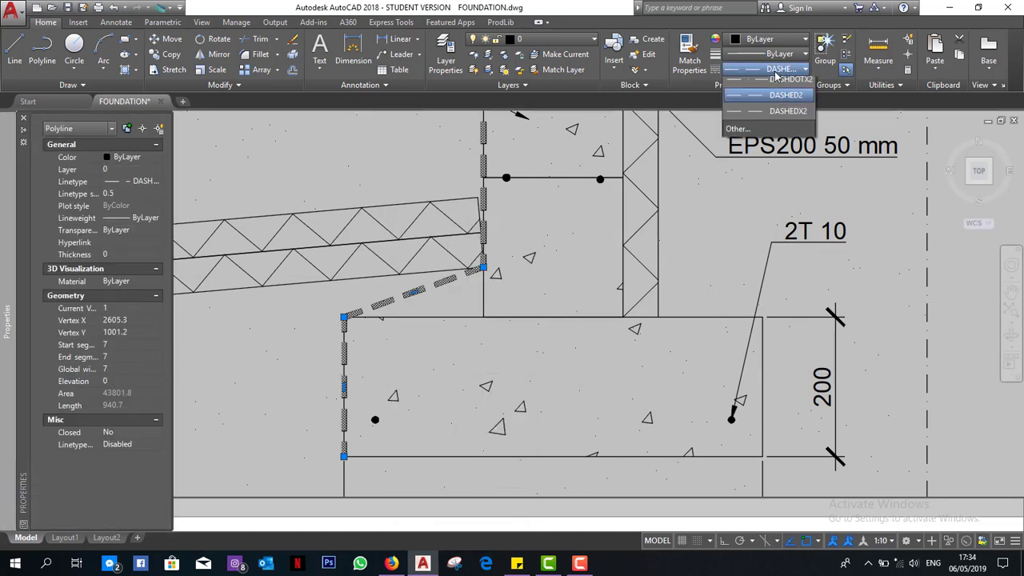
pyautogui.click(776, 165)
pyautogui.press('Escape')
pyautogui.scroll(-6, 782, 345)
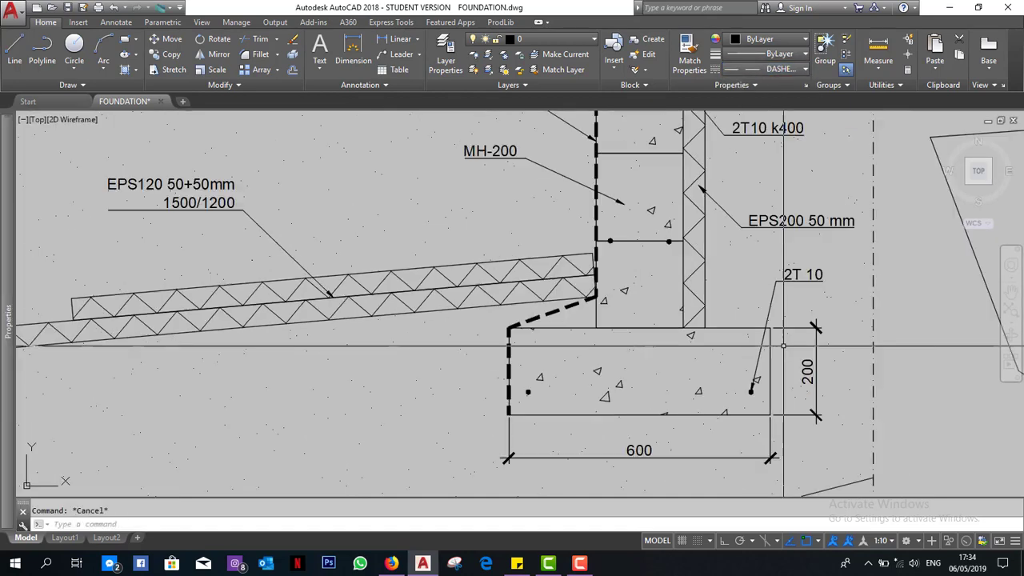
# Set the global width of the redrawn bitumen felt polyline to 7
pyautogui.moveTo(782, 345); pyautogui.dragTo(299, 343, button='middle')
pyautogui.scroll(6, 650, 346)
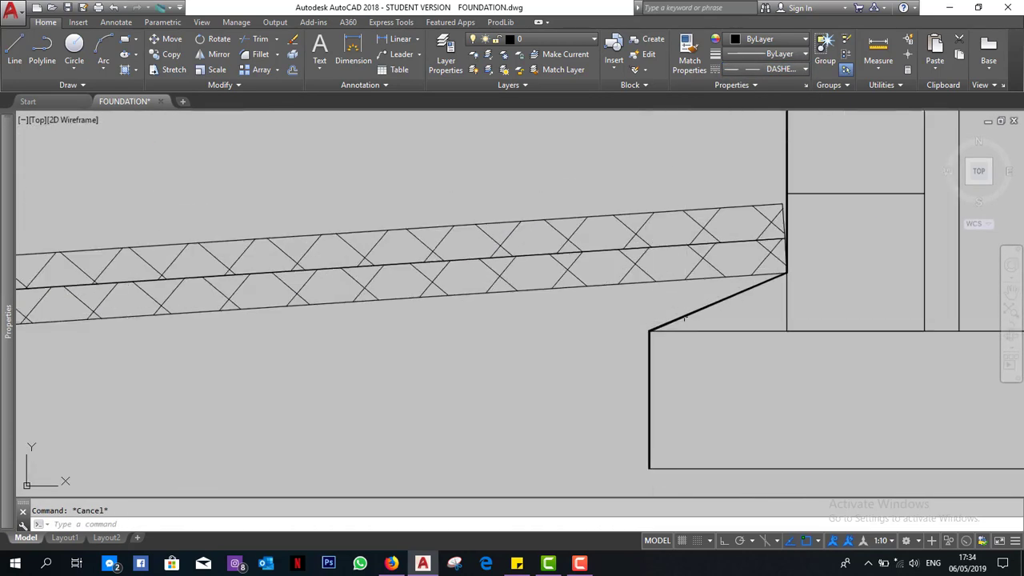
pyautogui.click(649, 384)
pyautogui.rightClick(686, 223)
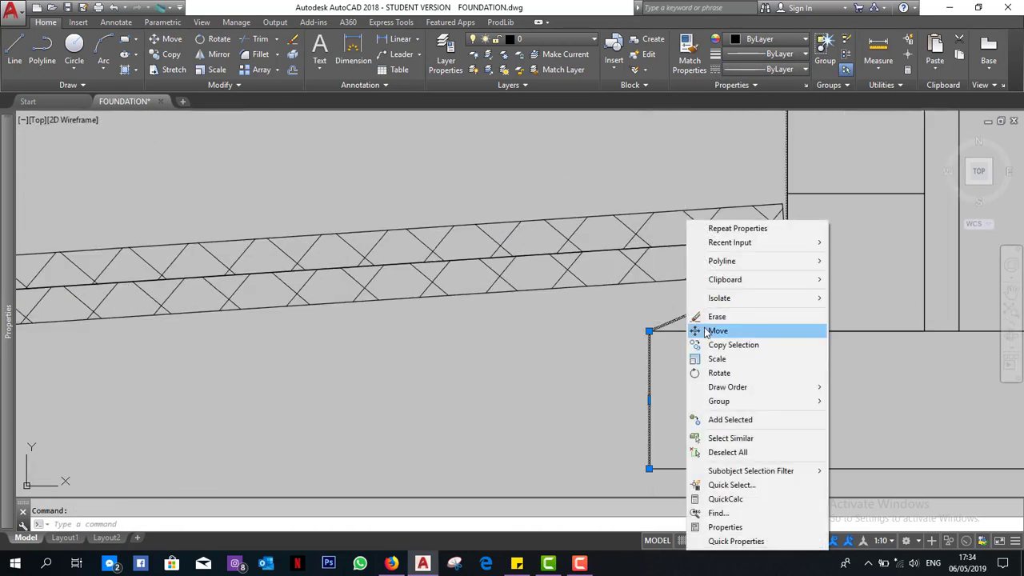
pyautogui.click(736, 527)
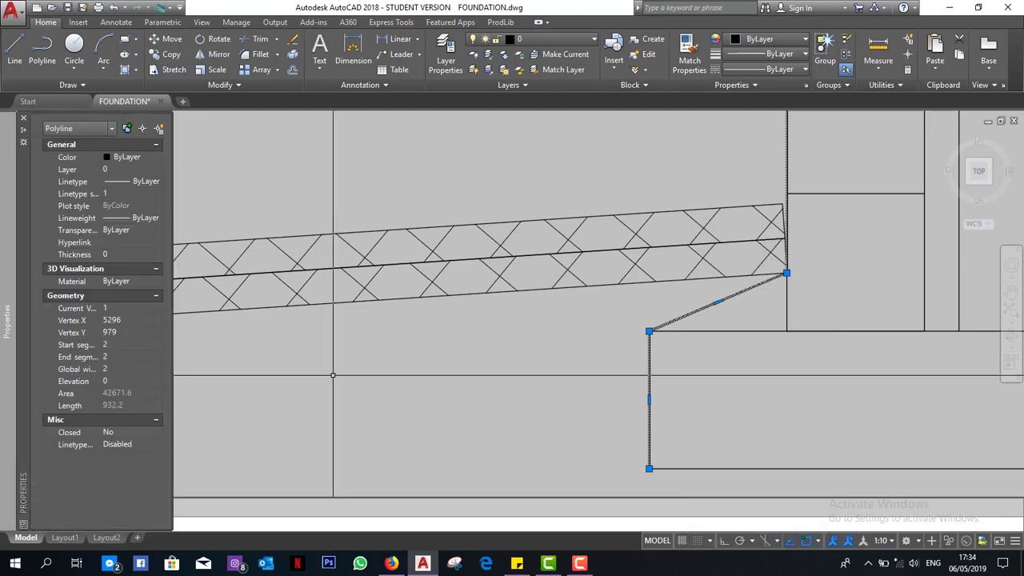
pyautogui.click(124, 368)
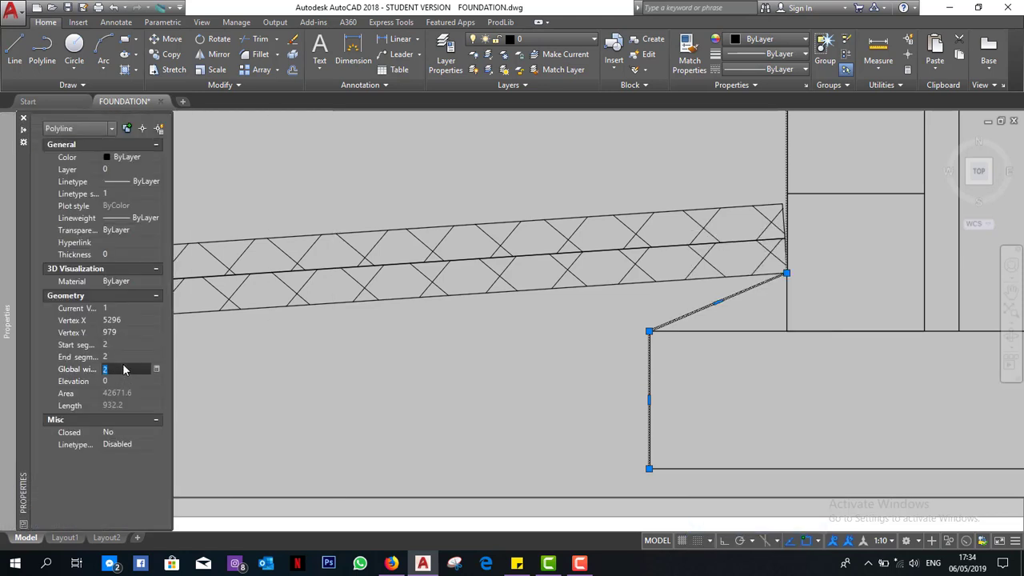
pyautogui.write('7')
pyautogui.press('Tab')
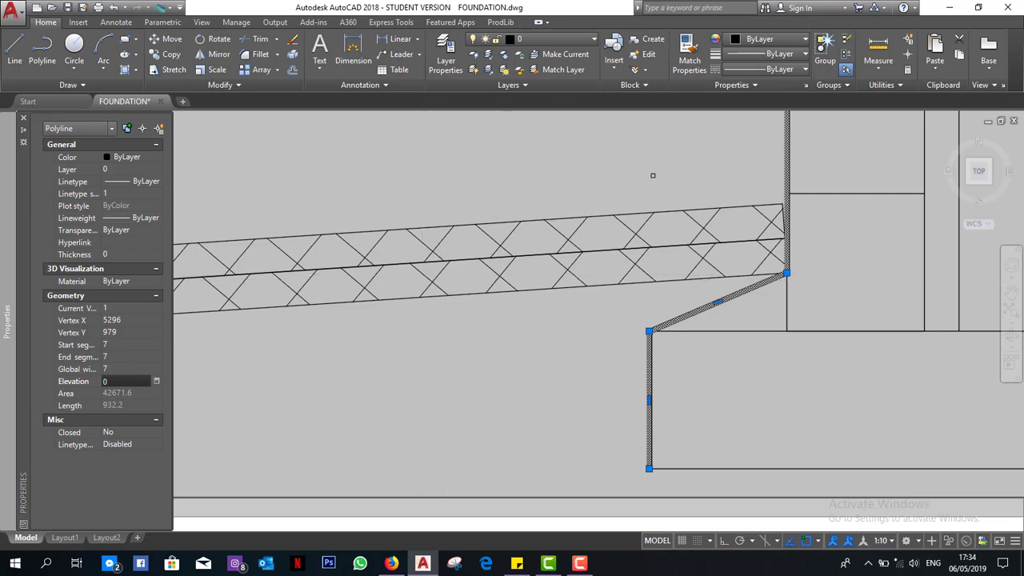
# Assign the DASHED2 linetype to the redrawn bitumen felt polyline and deselect it
pyautogui.hotkey('ctrl', '1')
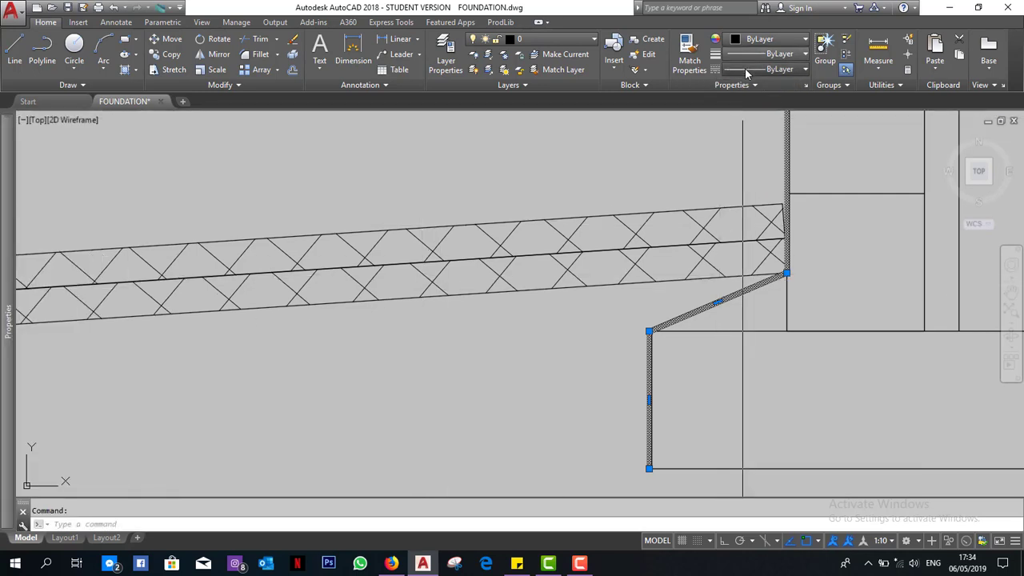
pyautogui.click(746, 70)
pyautogui.click(766, 165)
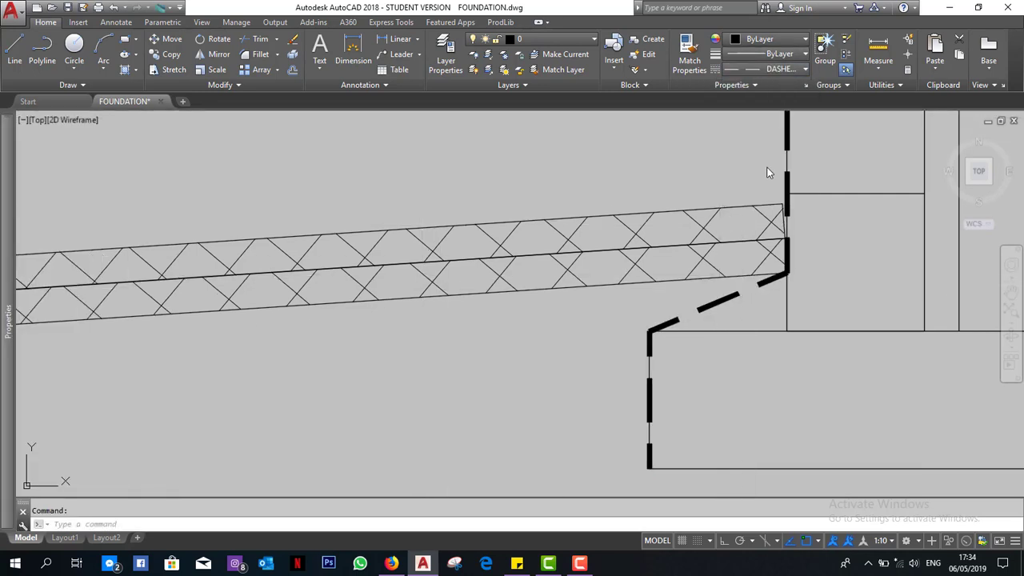
pyautogui.scroll(-2, 800, 328)
pyautogui.scroll(-2, 788, 362)
pyautogui.press('Escape')
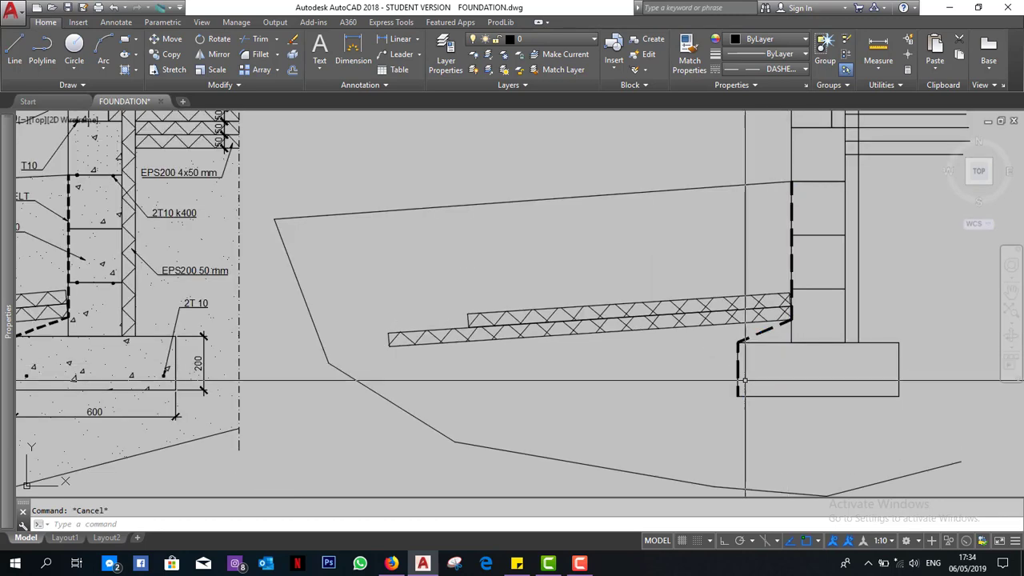
# Compare the redrawn section with the reference and examine the hatch pattern used in the reference's block wall and footing
pyautogui.scroll(-2, 720, 368)
pyautogui.moveTo(462, 375); pyautogui.dragTo(539, 371, button='middle')
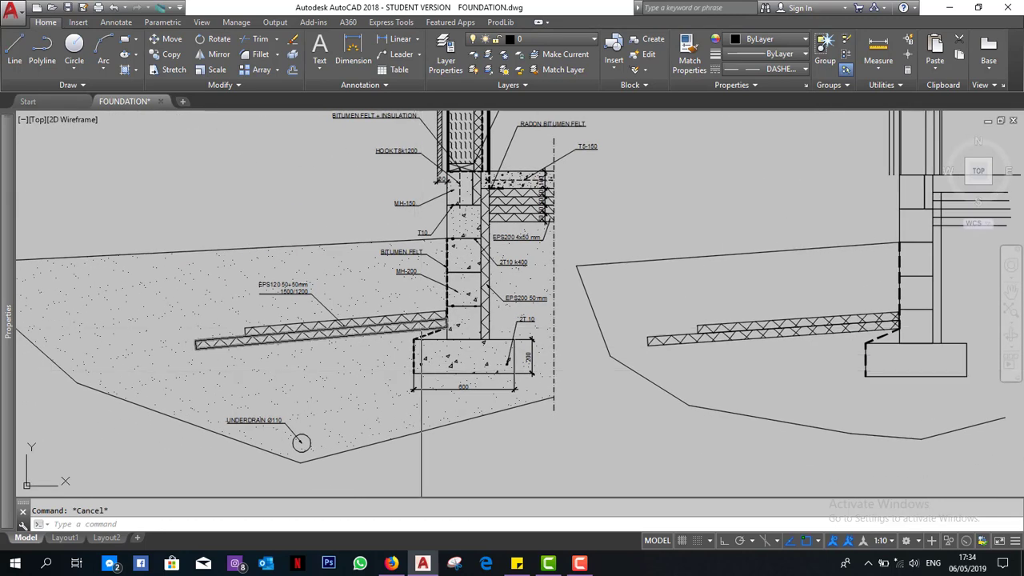
pyautogui.scroll(2, 422, 333)
pyautogui.moveTo(672, 318); pyautogui.dragTo(480, 341, button='middle')
pyautogui.moveTo(554, 259)
pyautogui.mouseDown(button='middle')
pyautogui.moveTo(450, 323)
pyautogui.moveTo(461, 364)
pyautogui.mouseUp(button='middle')
pyautogui.moveTo(675, 340); pyautogui.dragTo(653, 385, button='middle')
pyautogui.moveTo(785, 408)
pyautogui.mouseDown(button='middle')
pyautogui.moveTo(638, 389)
pyautogui.moveTo(593, 399)
pyautogui.moveTo(640, 426)
pyautogui.mouseUp(button='middle')
pyautogui.moveTo(637, 468); pyautogui.dragTo(690, 340, button='middle')
pyautogui.moveTo(755, 364)
pyautogui.mouseDown(button='middle')
pyautogui.moveTo(692, 367)
pyautogui.moveTo(766, 359)
pyautogui.mouseUp(button='middle')
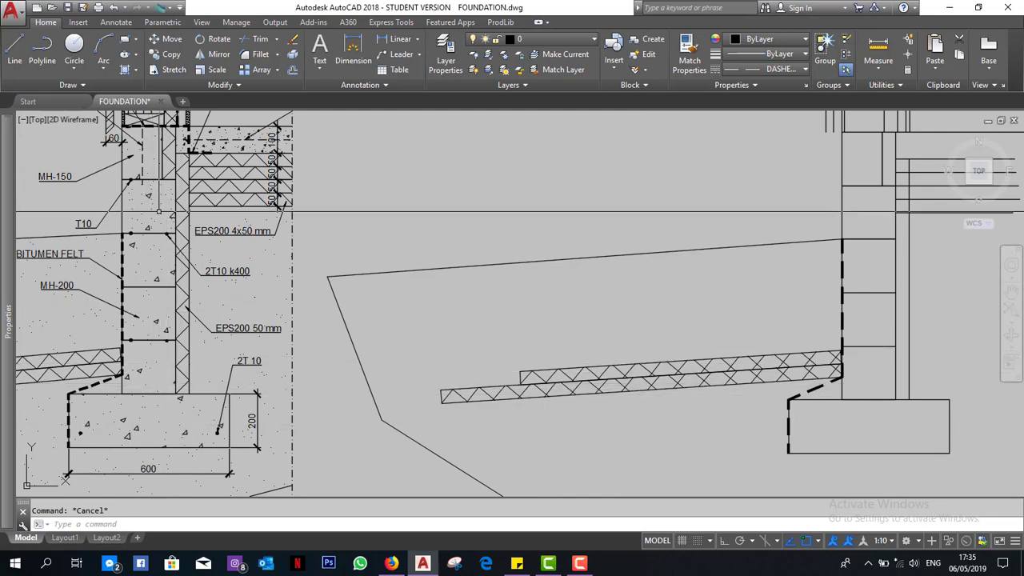
pyautogui.moveTo(875, 434); pyautogui.dragTo(764, 432, button='middle')
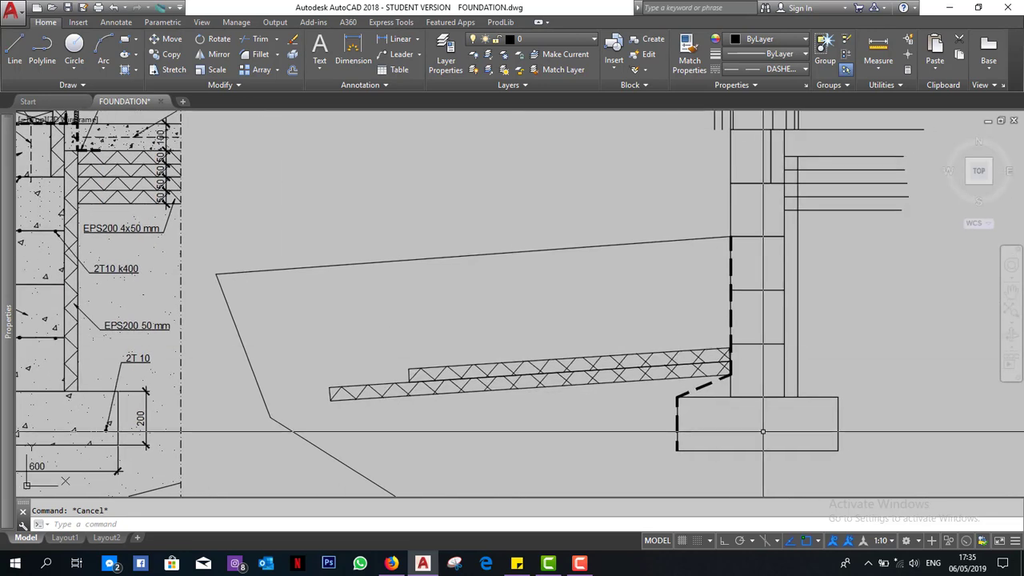
pyautogui.scroll(-3, 503, 352)
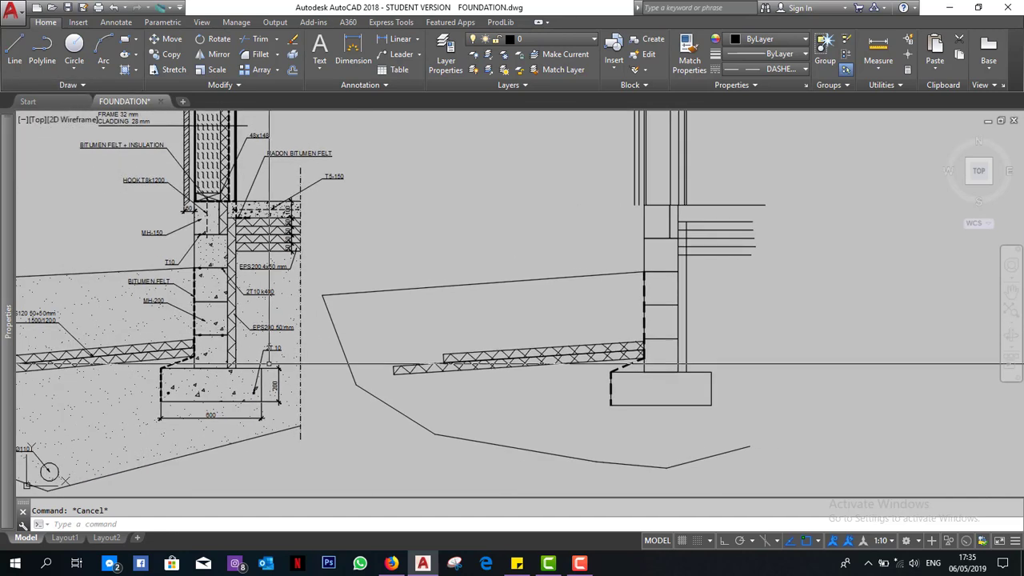
pyautogui.scroll(2, 248, 376)
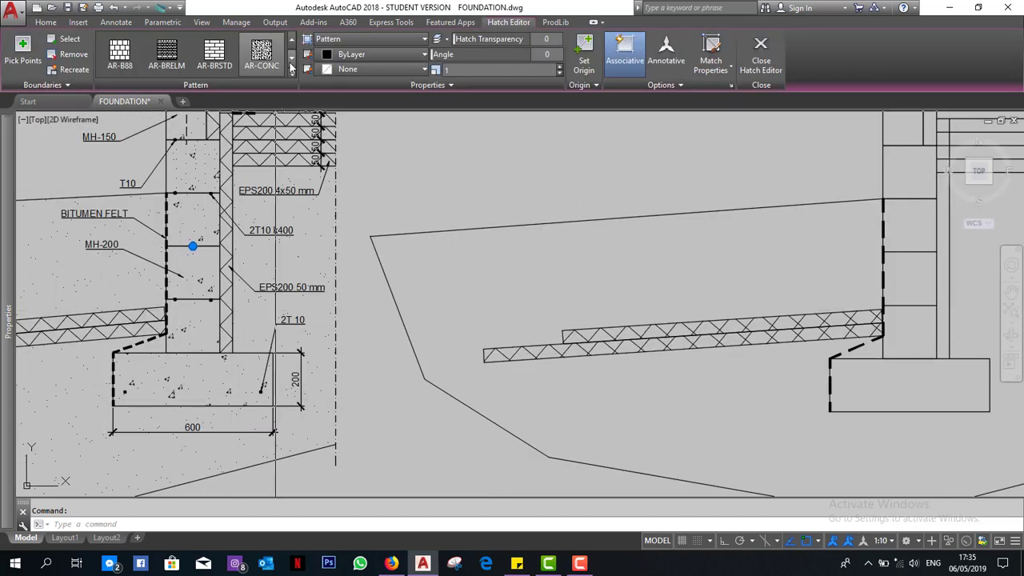
pyautogui.click(591, 84)
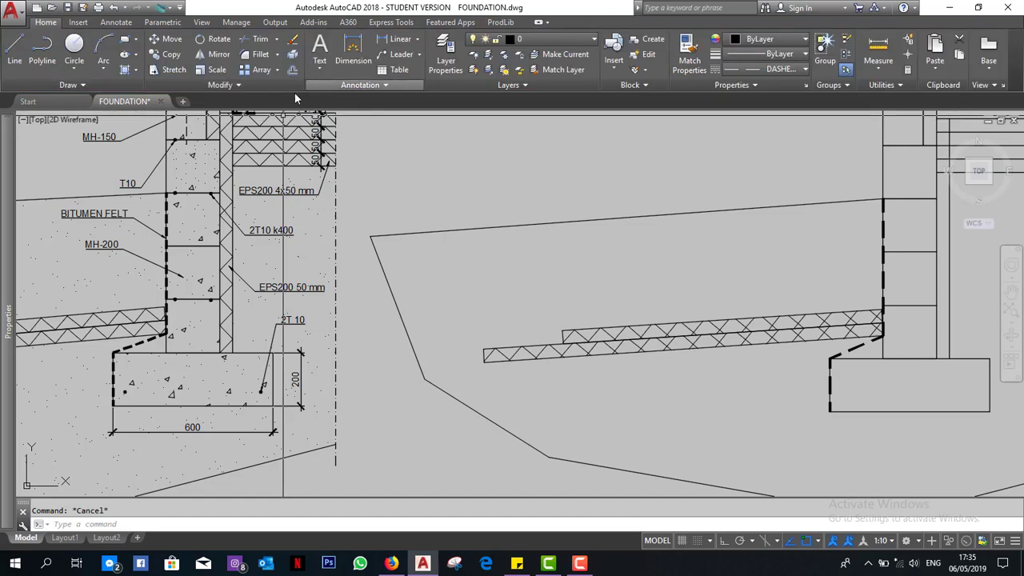
# Hatch the redrawn footing and the lowest wall block with the AR-CONC pattern
pyautogui.click(124, 72)
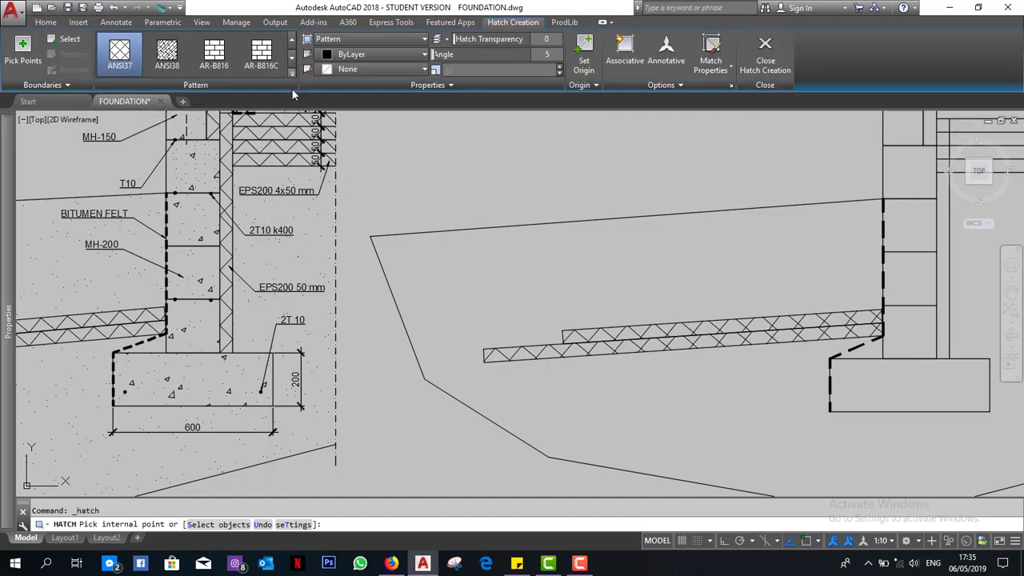
pyautogui.click(291, 73)
pyautogui.click(261, 100)
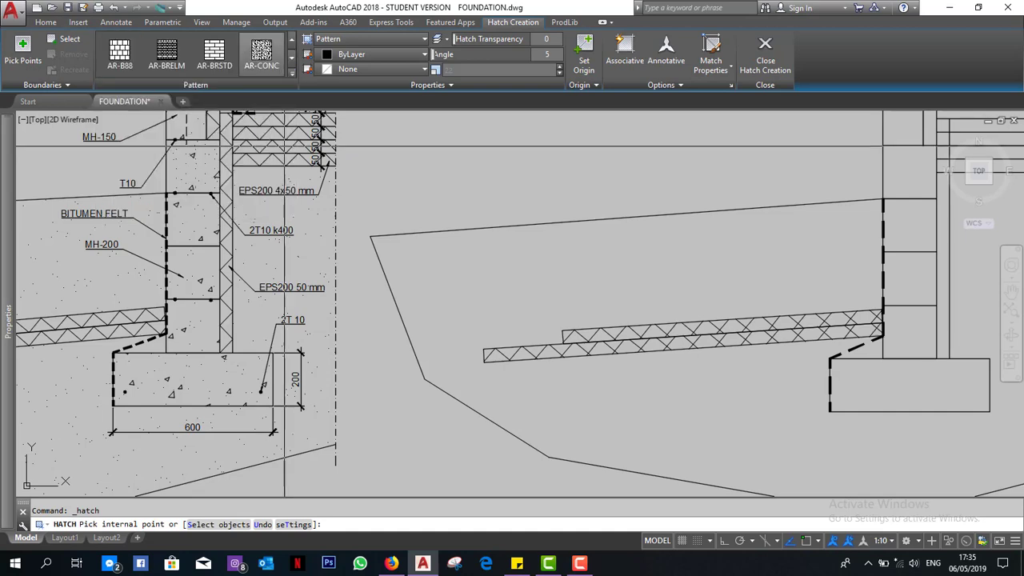
pyautogui.moveTo(731, 318); pyautogui.dragTo(598, 308, button='middle')
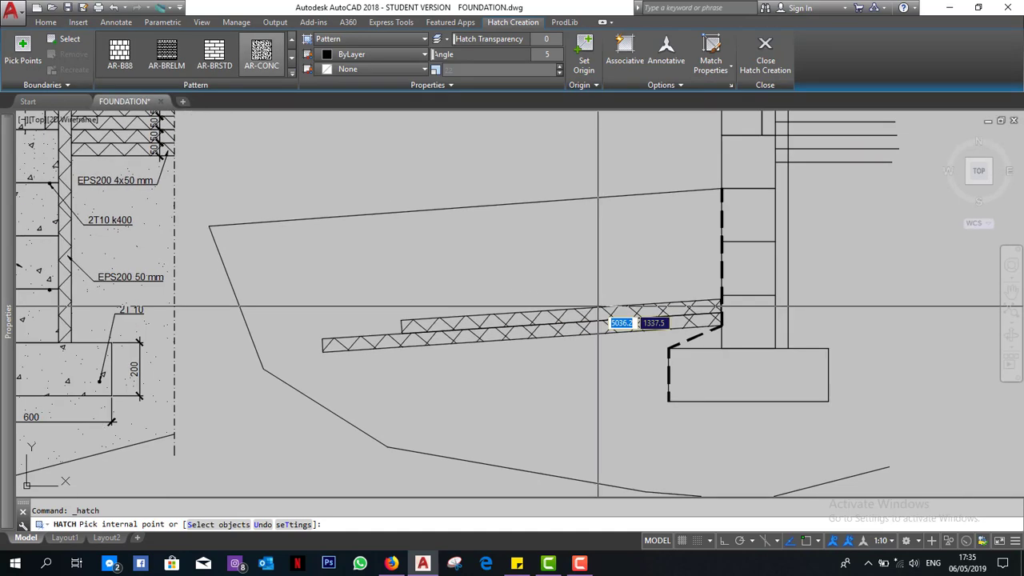
pyautogui.click(736, 382)
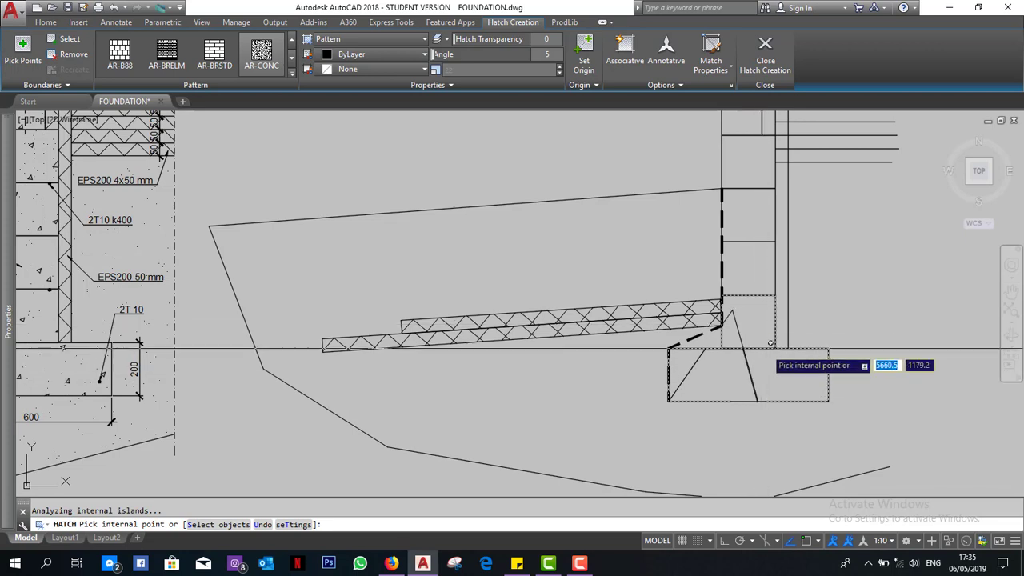
pyautogui.press('Escape')
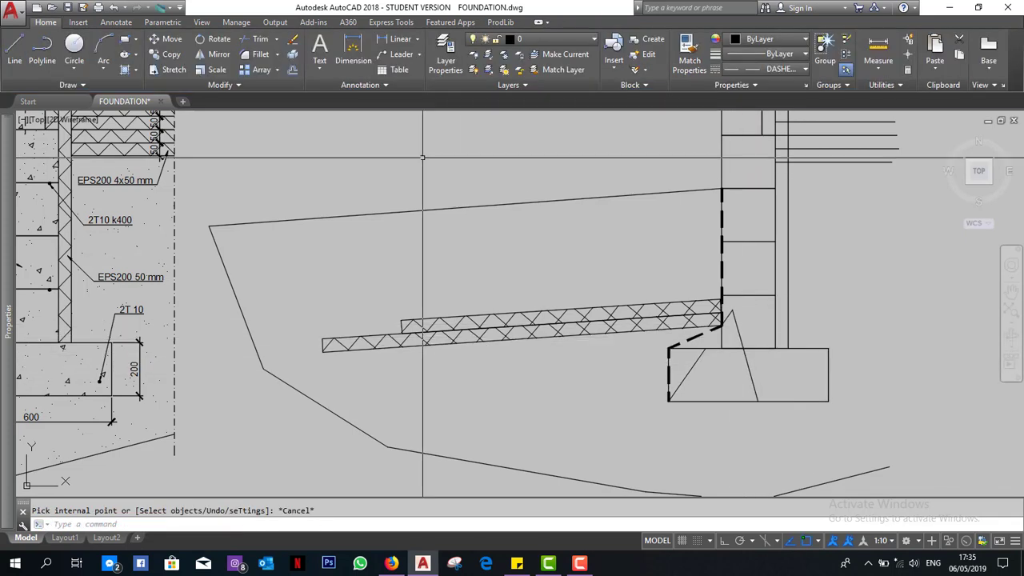
# Hatch the three wall blocks above the lowest one with the AR-CONC pattern at scale 1
pyautogui.press('Return')
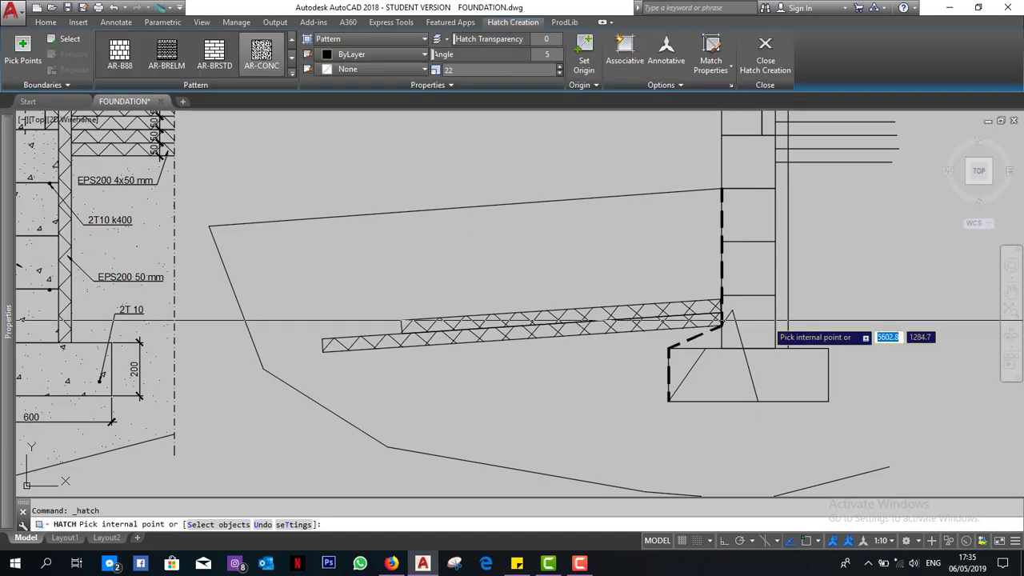
pyautogui.click(747, 268)
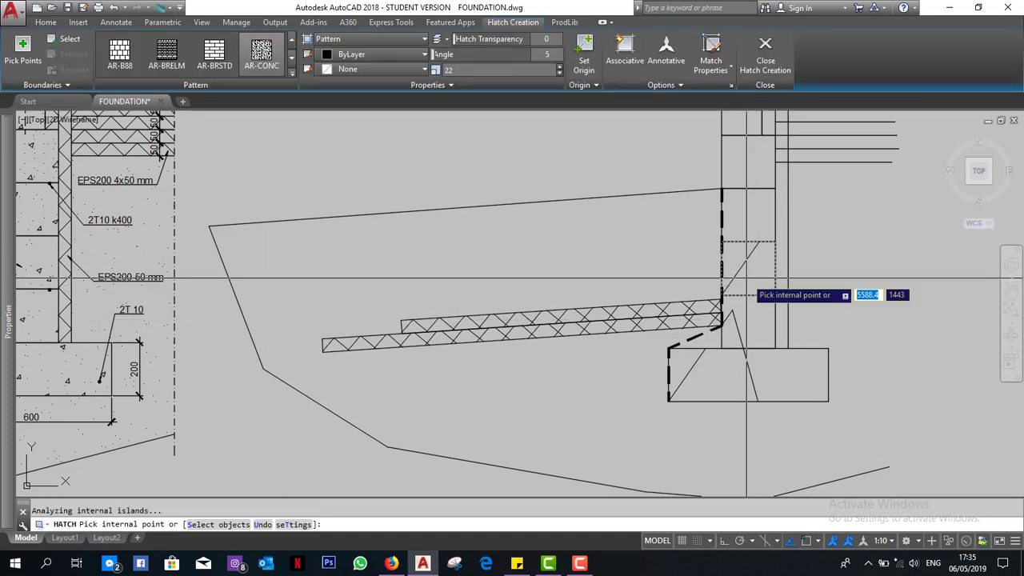
pyautogui.click(758, 226)
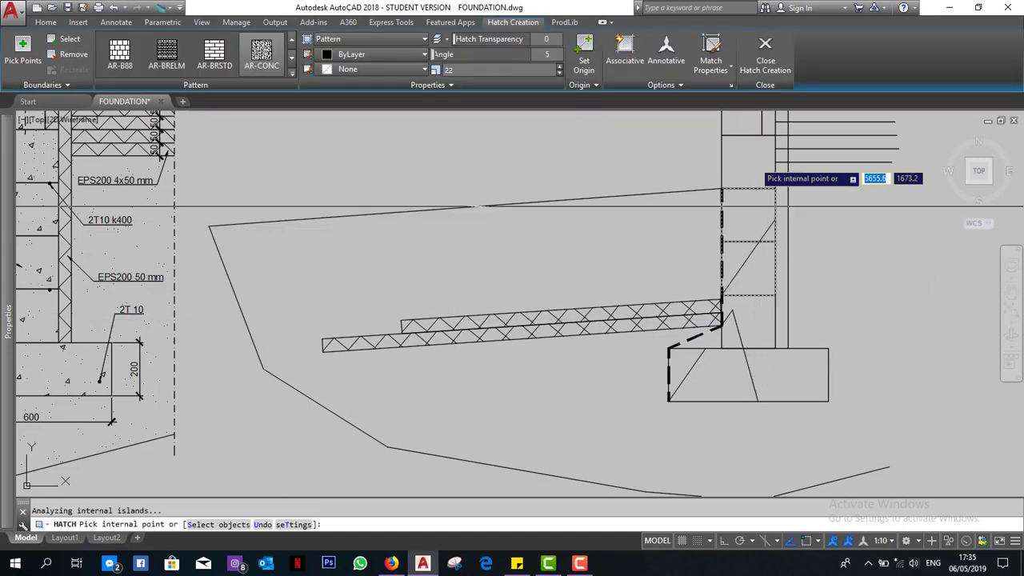
pyautogui.click(760, 157)
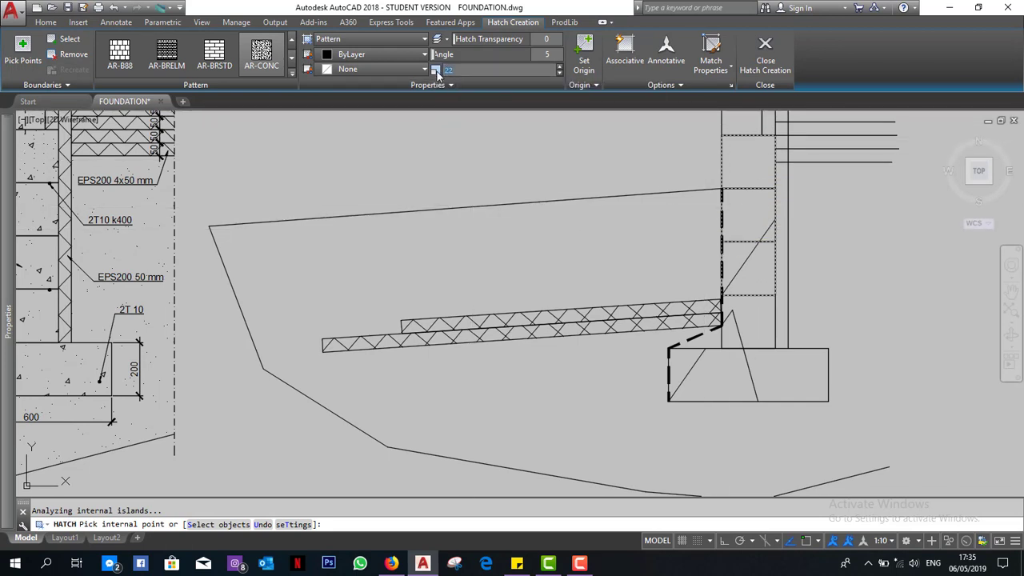
pyautogui.write('1')
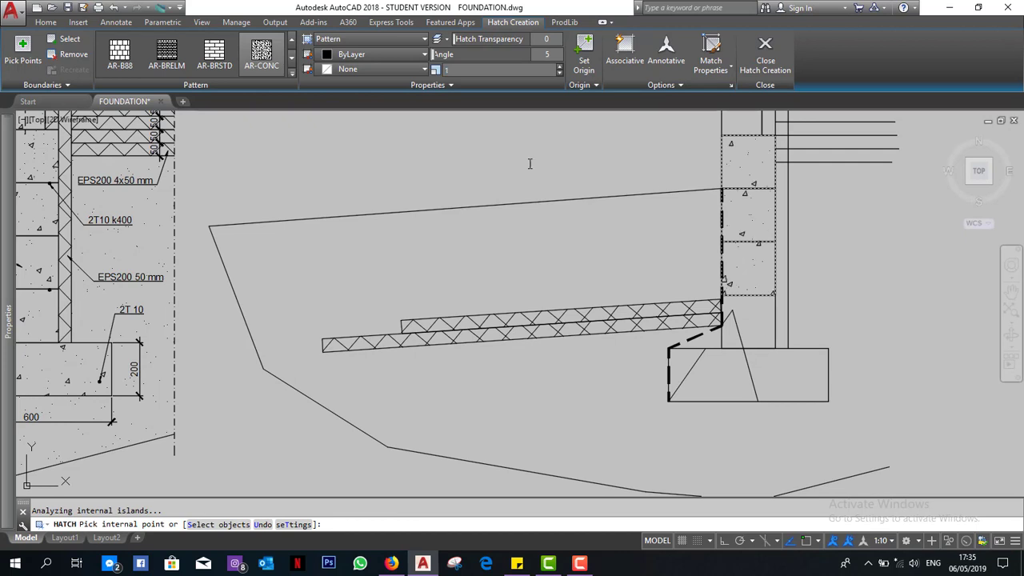
pyautogui.press('Escape')
# Set the scale of the footing and lowest block hatch to 1 and the angle of both concrete hatches to 0
pyautogui.click(741, 334)
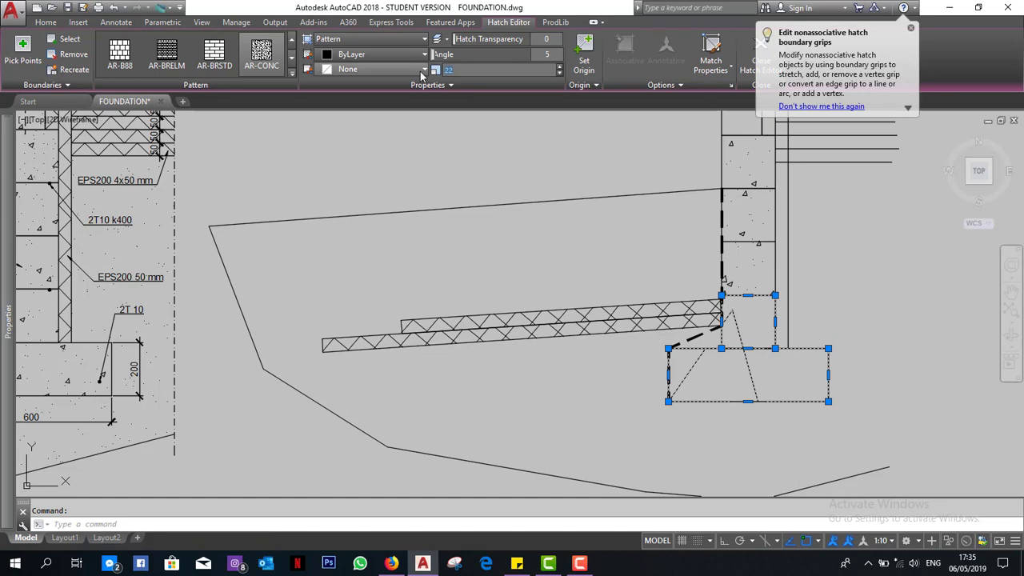
pyautogui.press('Escape')
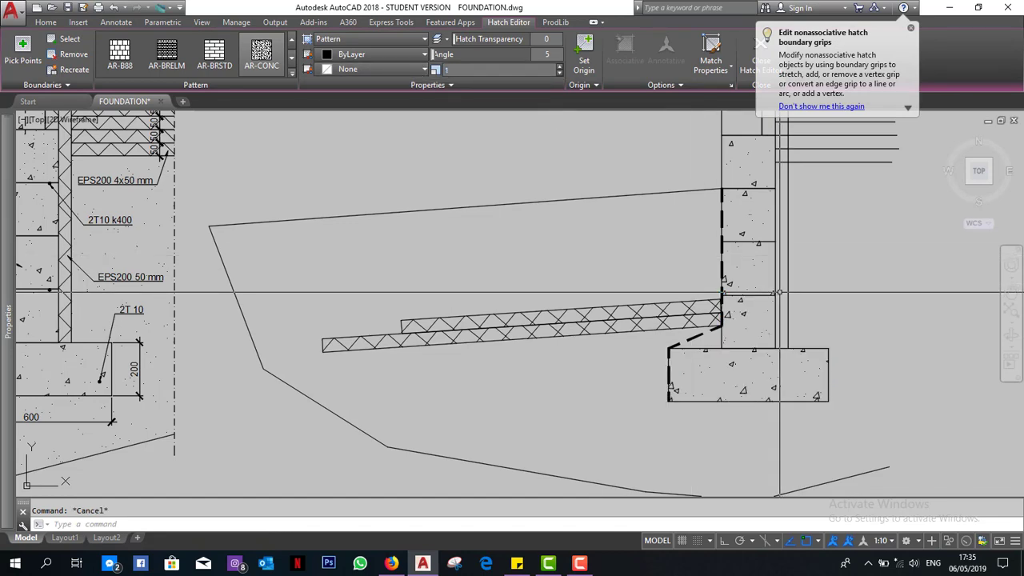
pyautogui.click(752, 286)
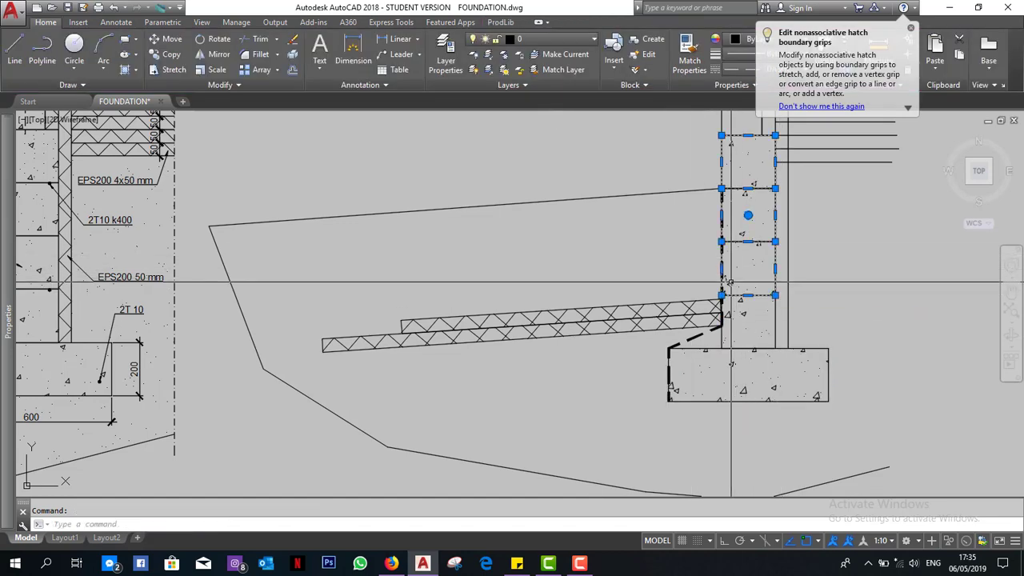
pyautogui.click(745, 315)
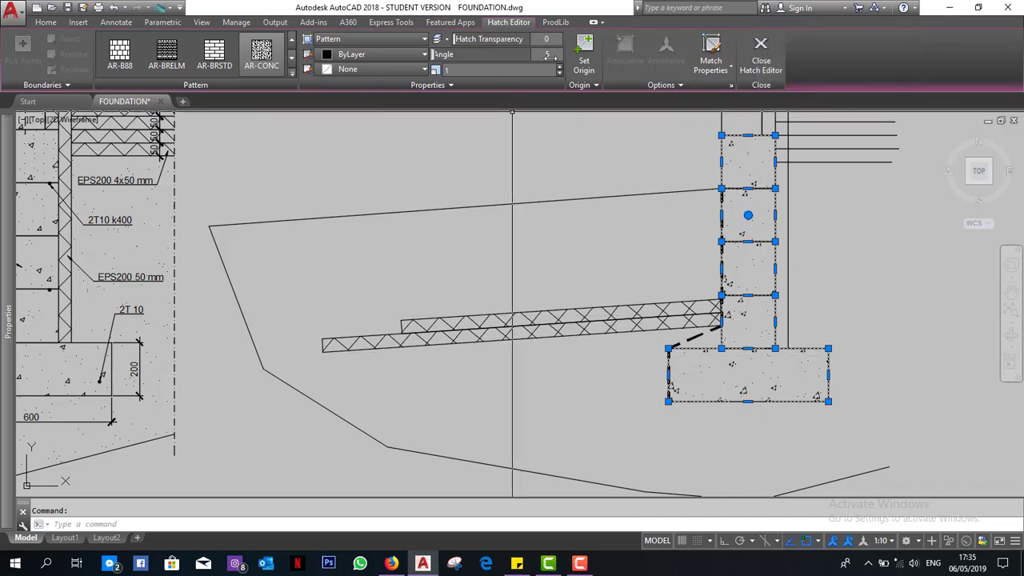
pyautogui.press('Return')
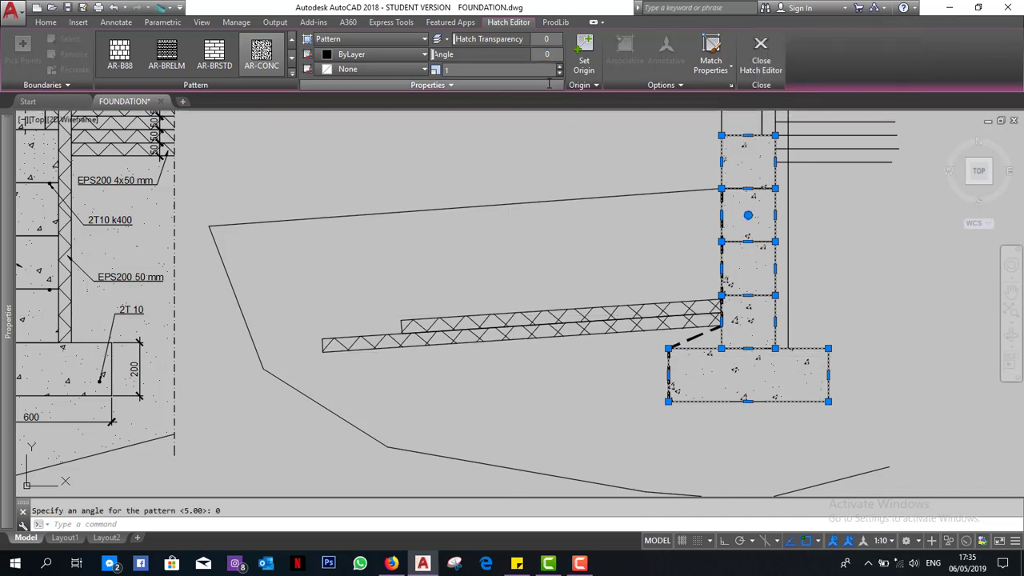
pyautogui.press('Escape')
# Examine the new concrete hatches and compare the redrawn wall, vertical insulation and floor slab layers with the reference section
pyautogui.scroll(3, 766, 304)
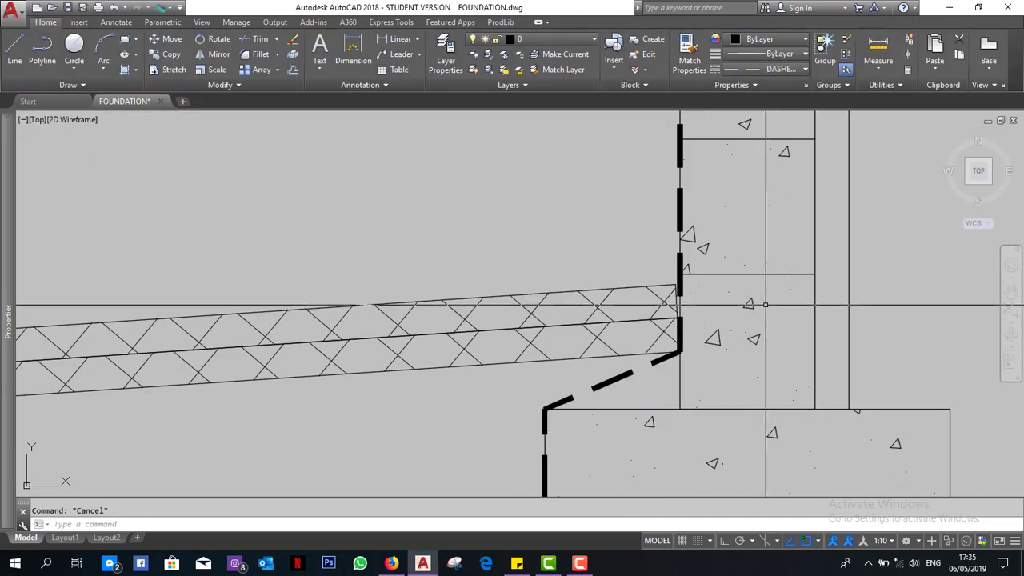
pyautogui.scroll(-4, 765, 305)
pyautogui.scroll(3, 766, 316)
pyautogui.scroll(-4, 766, 328)
pyautogui.scroll(4, 768, 346)
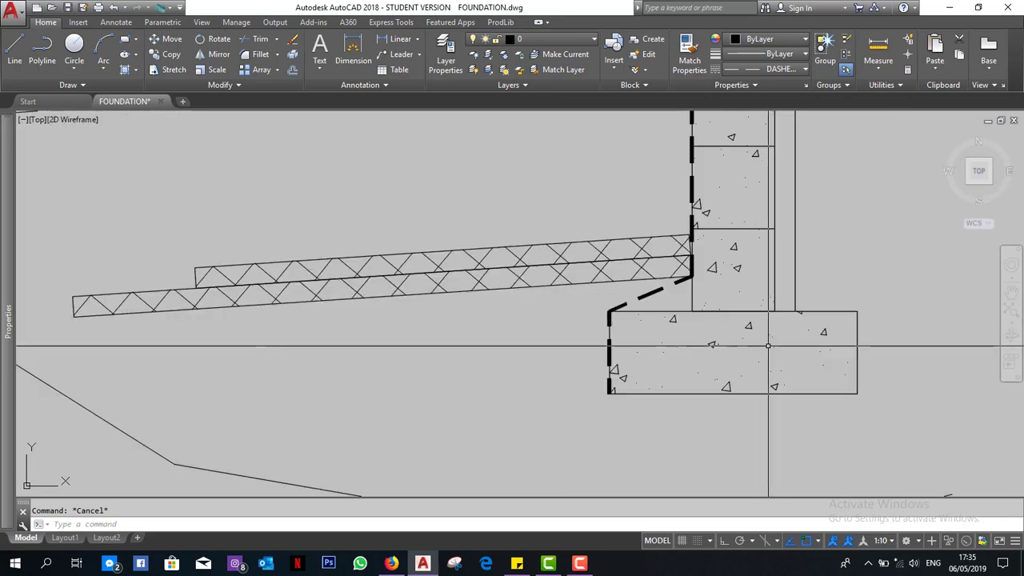
pyautogui.scroll(-5, 767, 345)
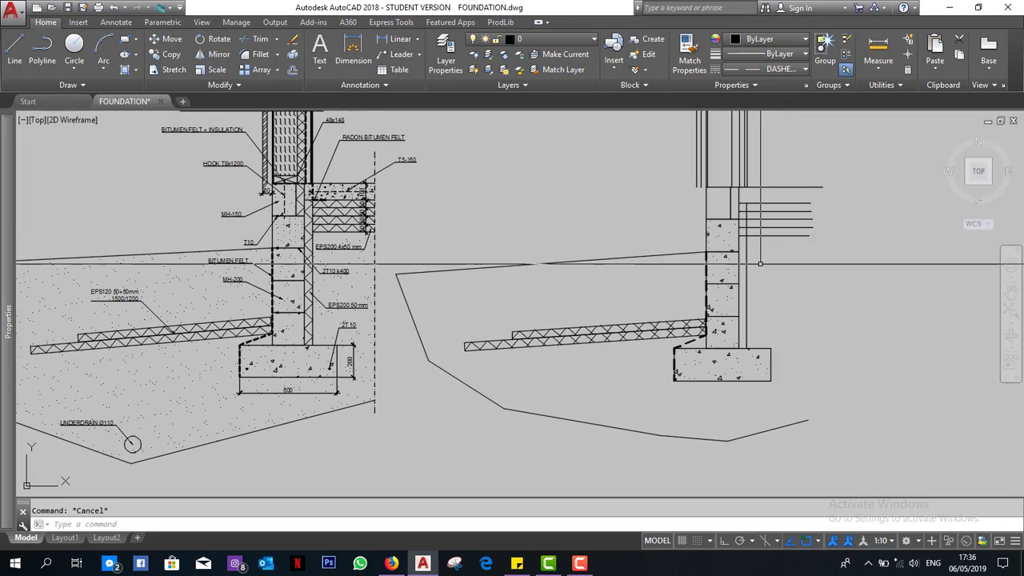
pyautogui.scroll(7, 318, 214)
pyautogui.scroll(-5, 334, 312)
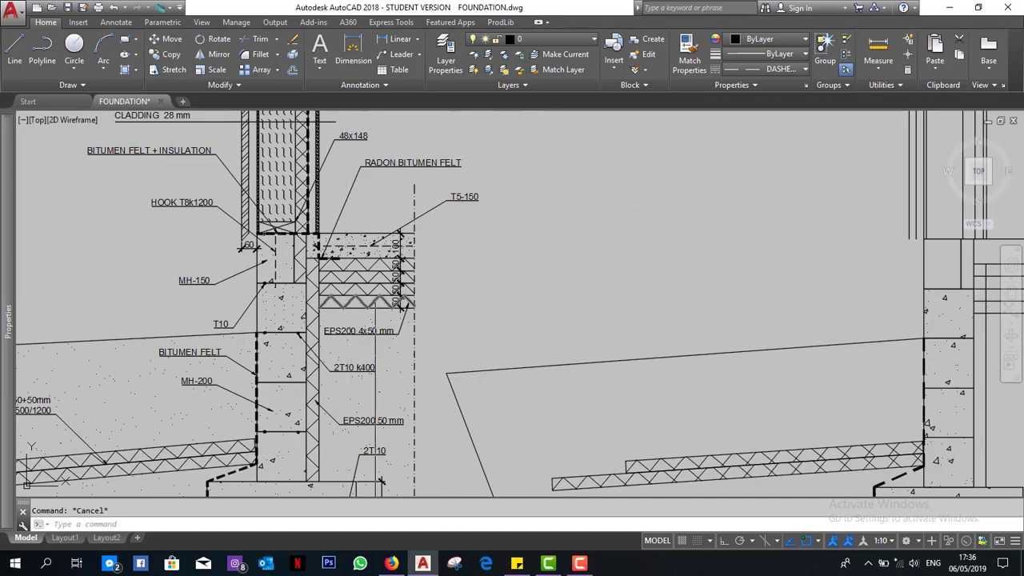
pyautogui.scroll(5, 674, 296)
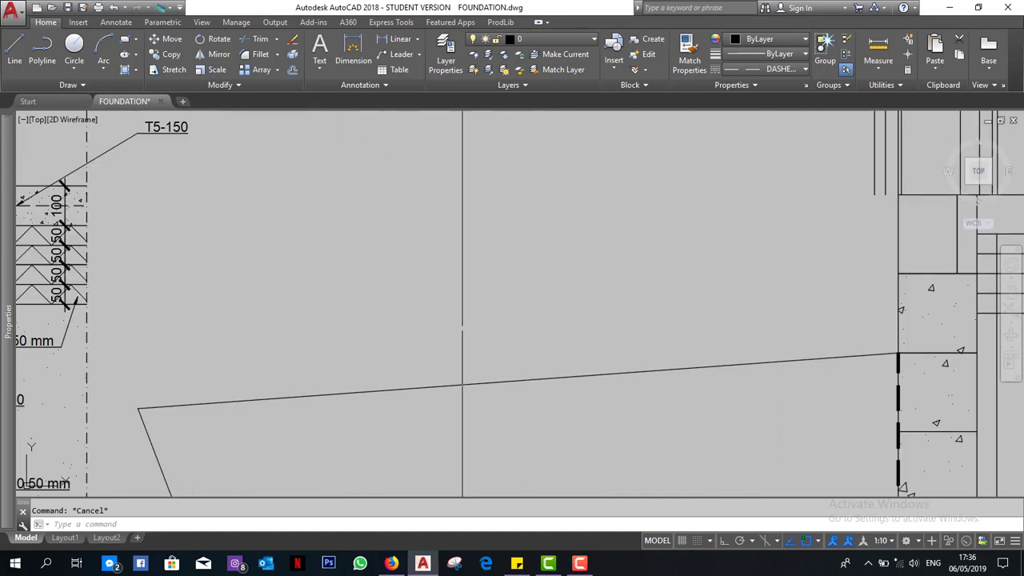
pyautogui.scroll(-2, 519, 333)
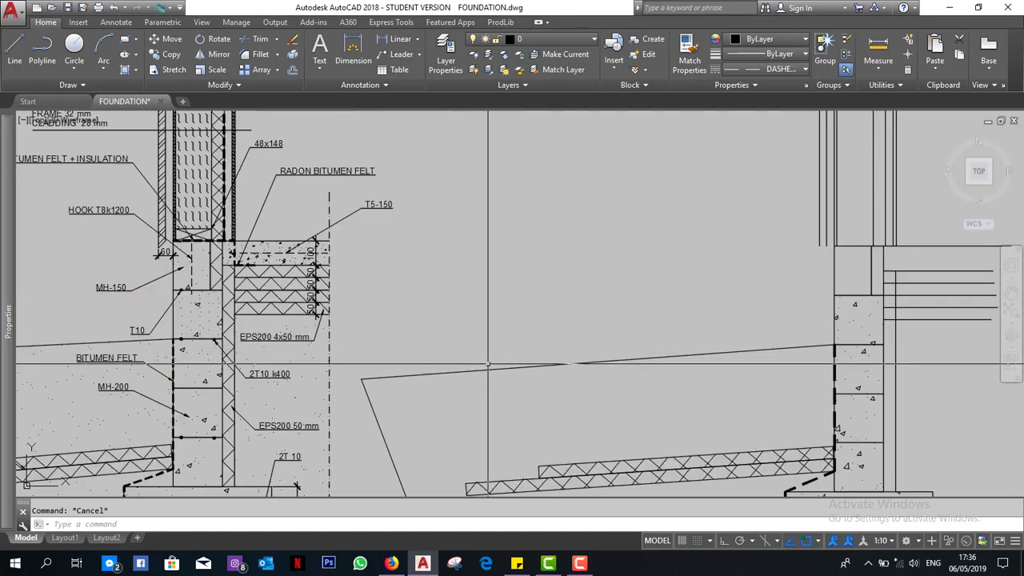
pyautogui.hscroll(2, 672, 358)
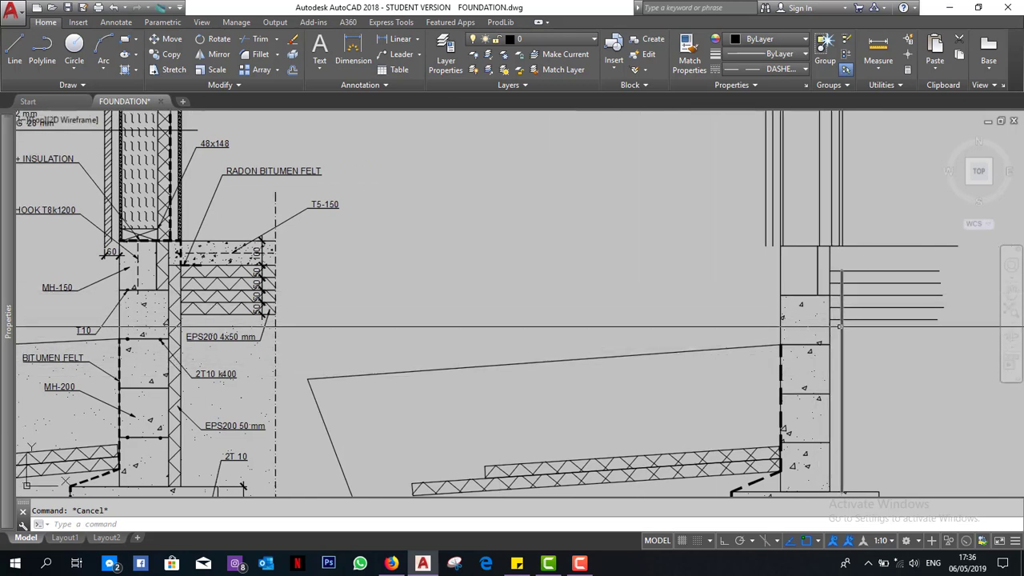
pyautogui.scroll(5, 838, 326)
pyautogui.scroll(-5, 838, 327)
pyautogui.hscroll(-4, 838, 326)
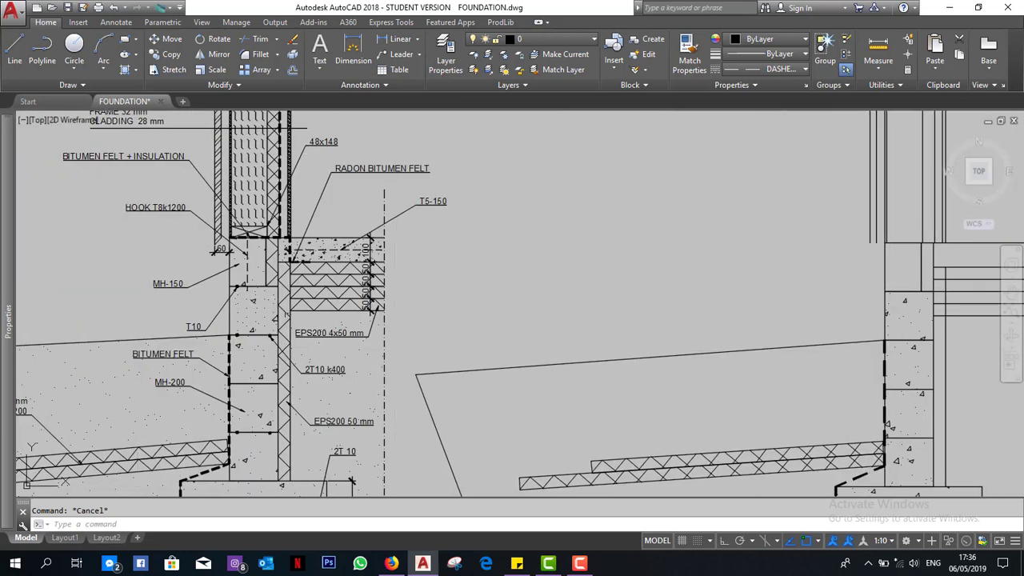
pyautogui.hscroll(7, 499, 325)
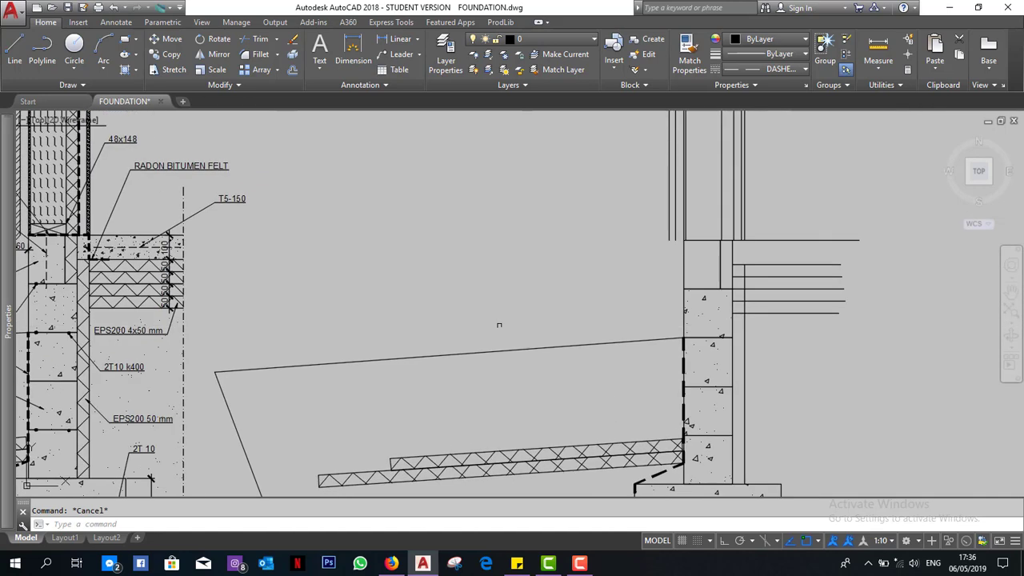
pyautogui.hscroll(4, 499, 325)
pyautogui.scroll(5, 641, 320)
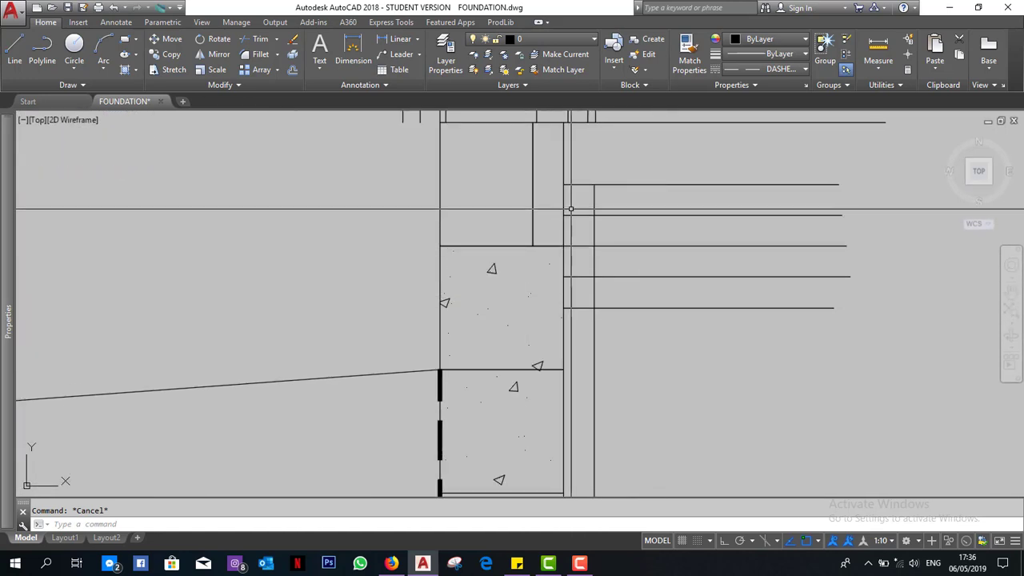
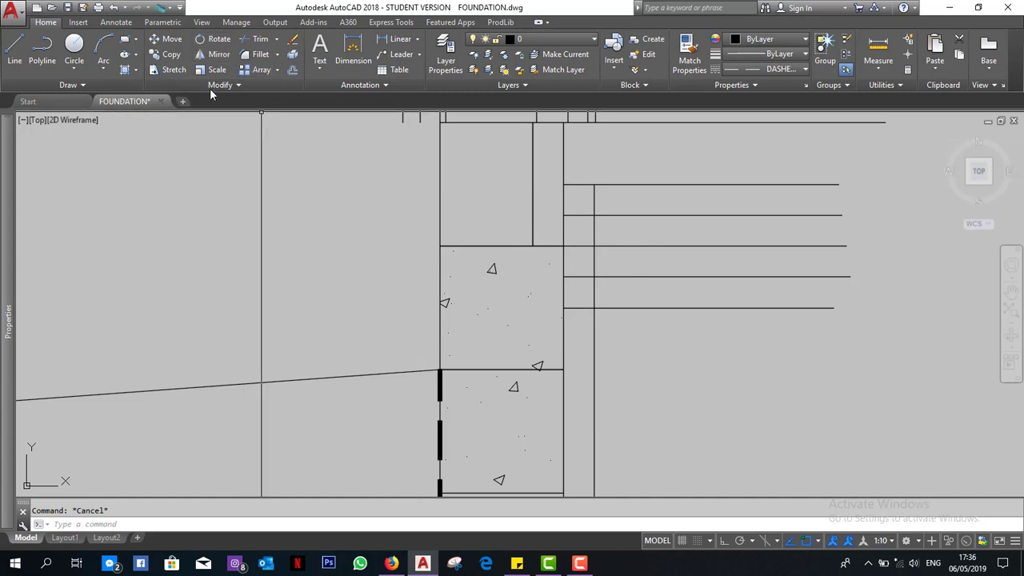
pyautogui.click(277, 39)
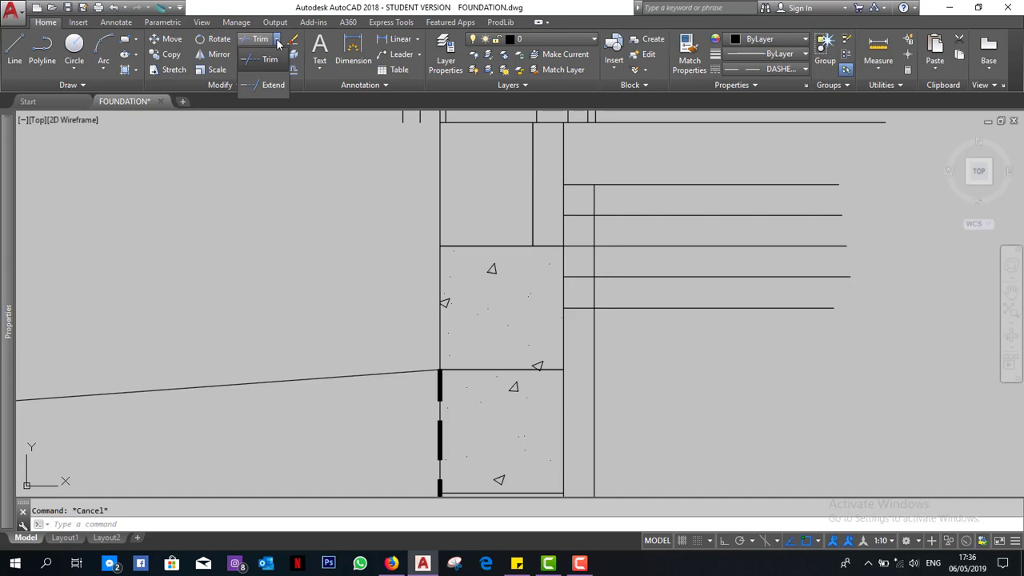
pyautogui.click(265, 59)
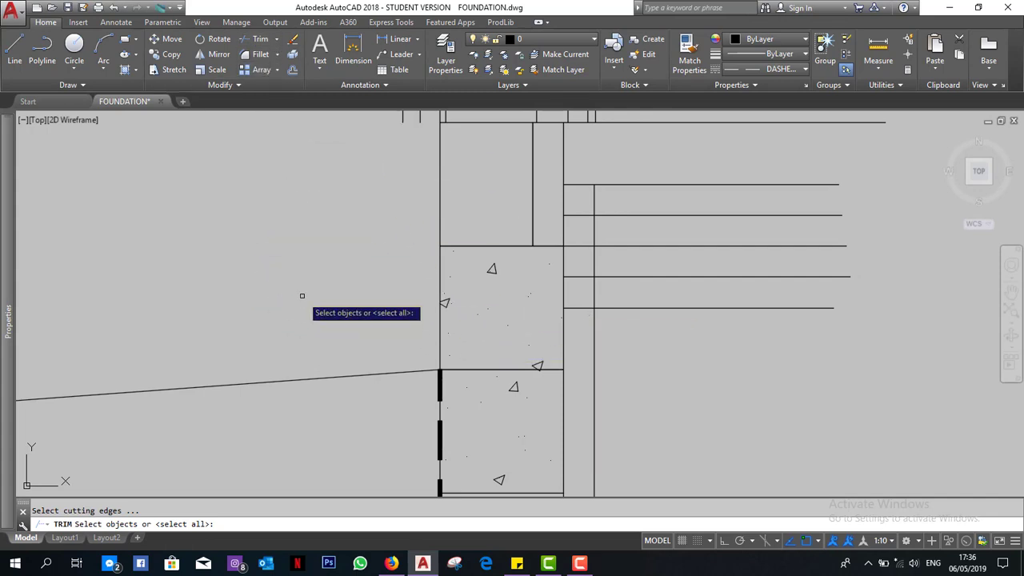
pyautogui.press('Escape')
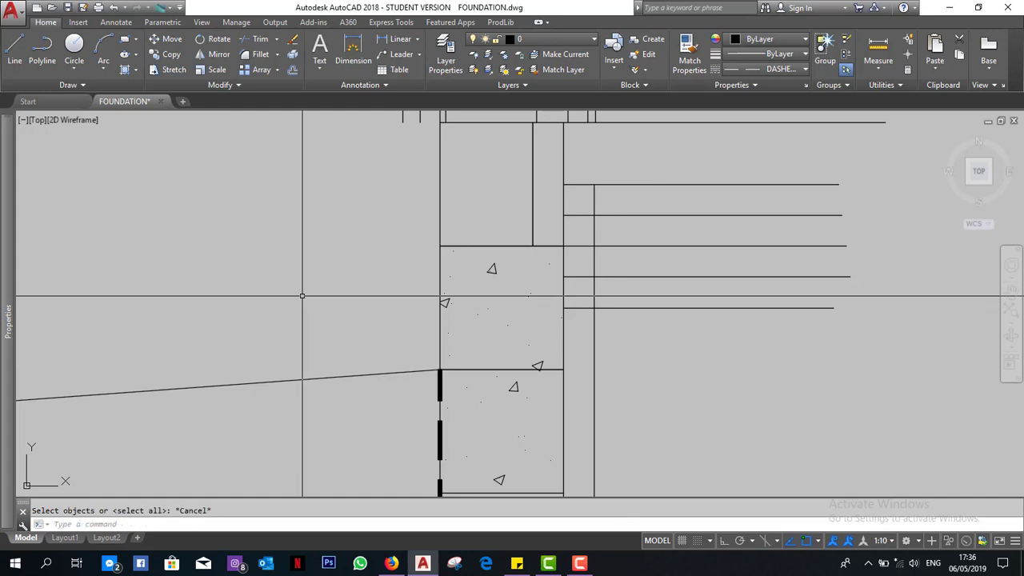
# Try trimming the four lower floor-layer lines one by one where they cross the vertical insulation strip
pyautogui.click(261, 40)
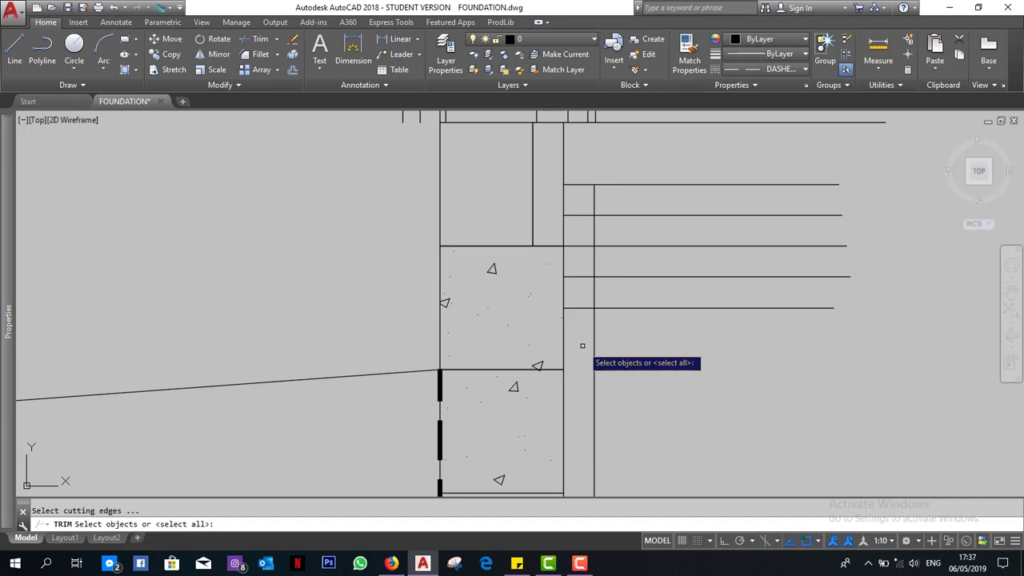
pyautogui.press('Return')
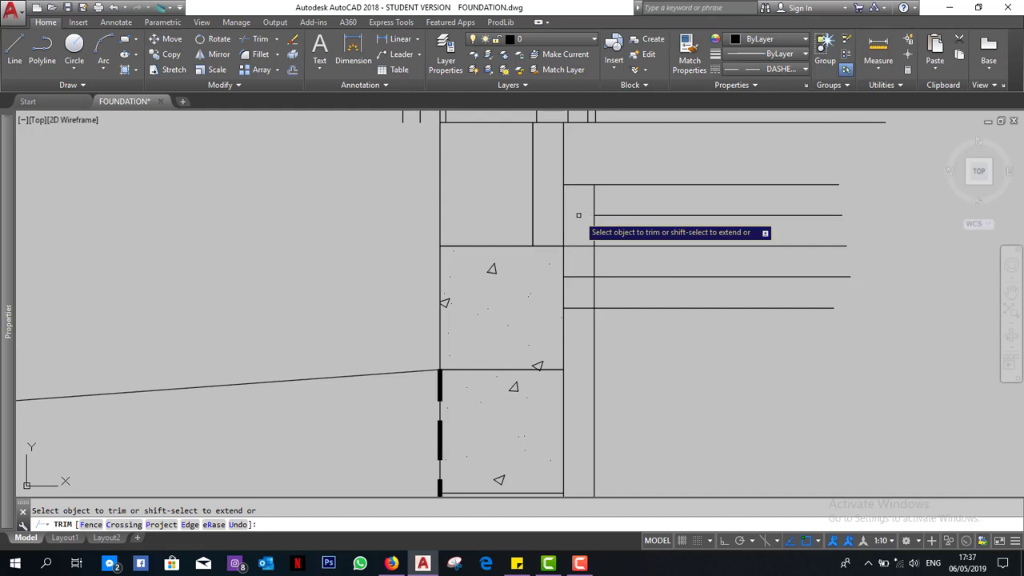
pyautogui.click(580, 246)
pyautogui.click(580, 277)
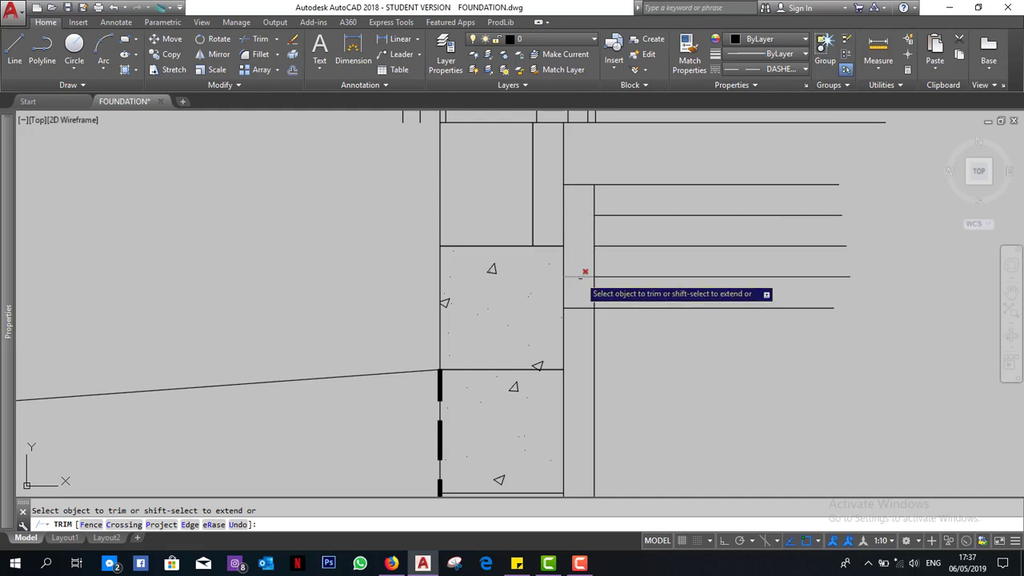
pyautogui.click(581, 308)
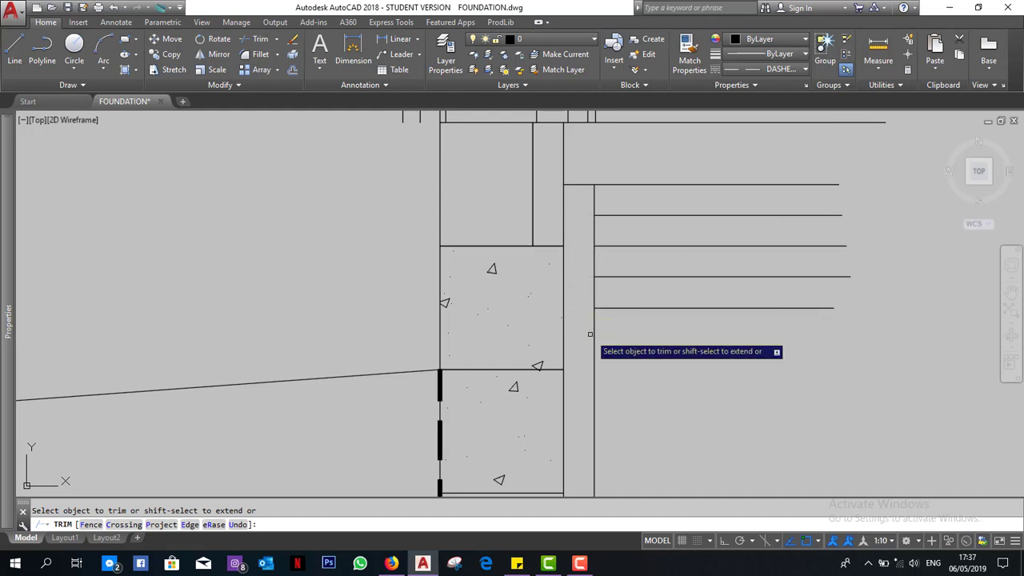
pyautogui.press('Escape')
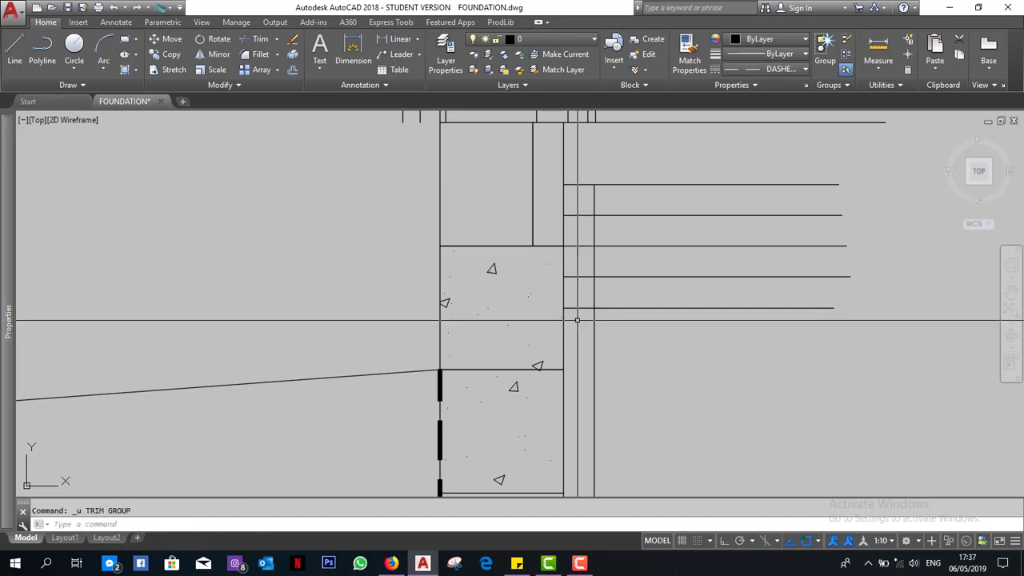
# Trim the four lower floor-layer lines inside the vertical insulation strip with one crossing selection and save the drawing
pyautogui.click(242, 40)
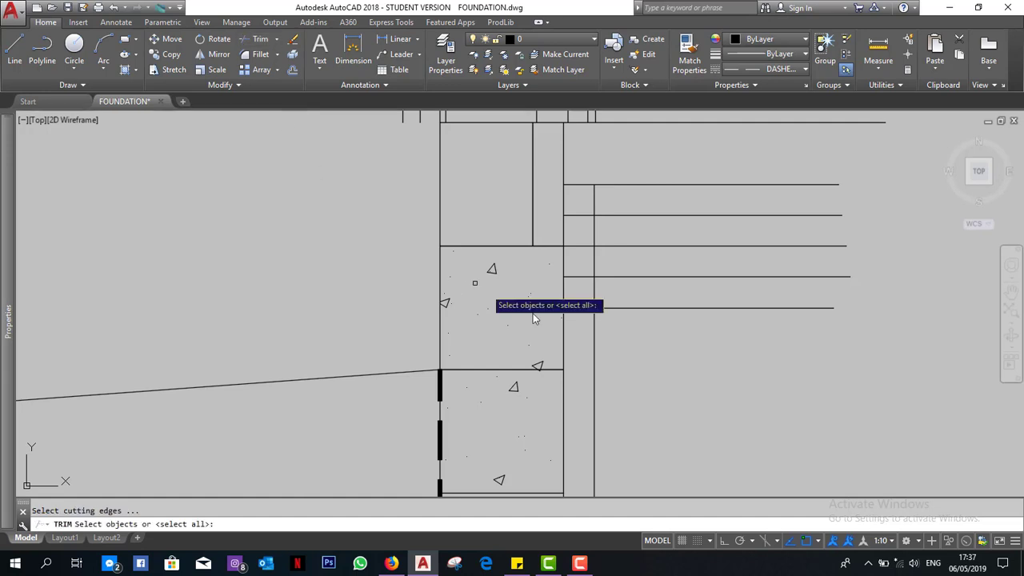
pyautogui.press('Return')
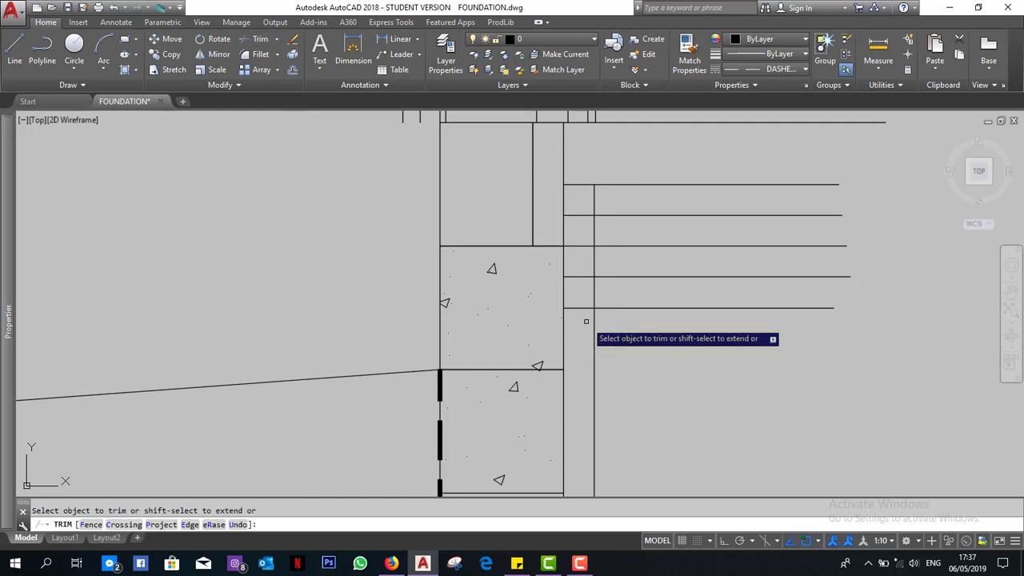
pyautogui.click(585, 320)
pyautogui.click(573, 204)
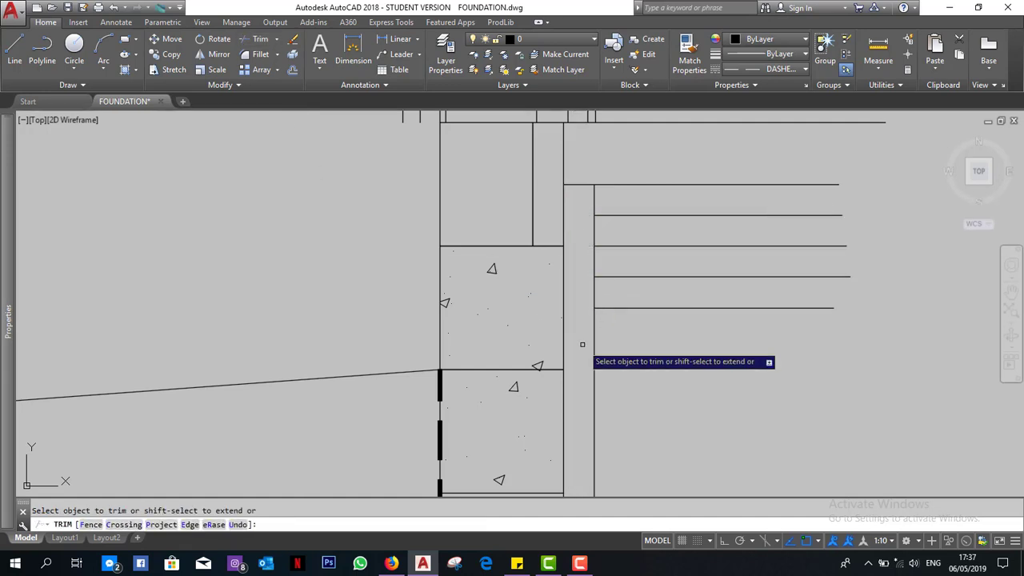
pyautogui.press('Escape')
pyautogui.scroll(-2, 582, 344)
pyautogui.scroll(-5, 668, 395)
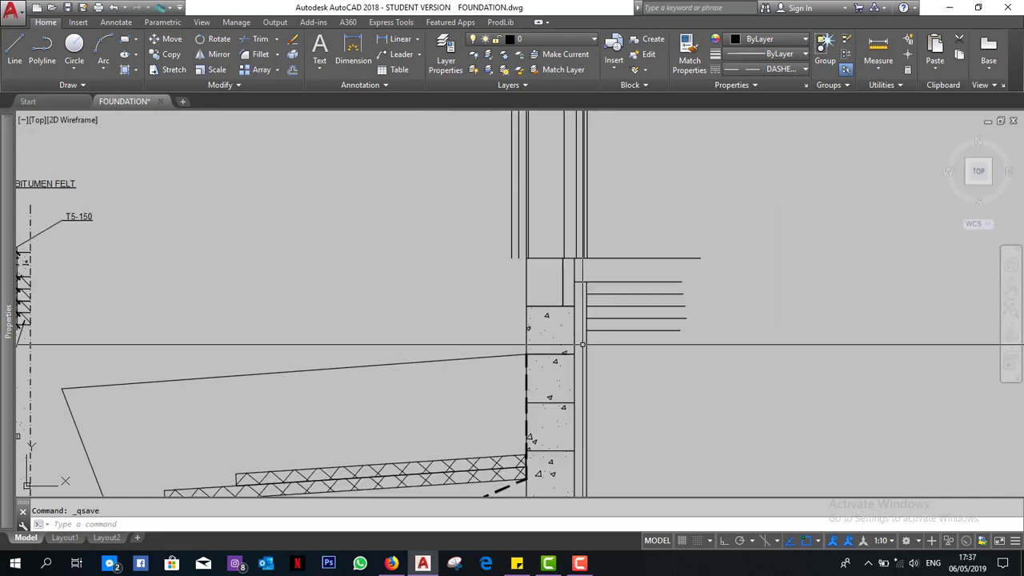
pyautogui.hotkey('ctrl', 's')
# Check the reference's vertical insulation hatch settings and hatch the redrawn vertical insulation strip with the ANSI37 pattern
pyautogui.scroll(2, 663, 418)
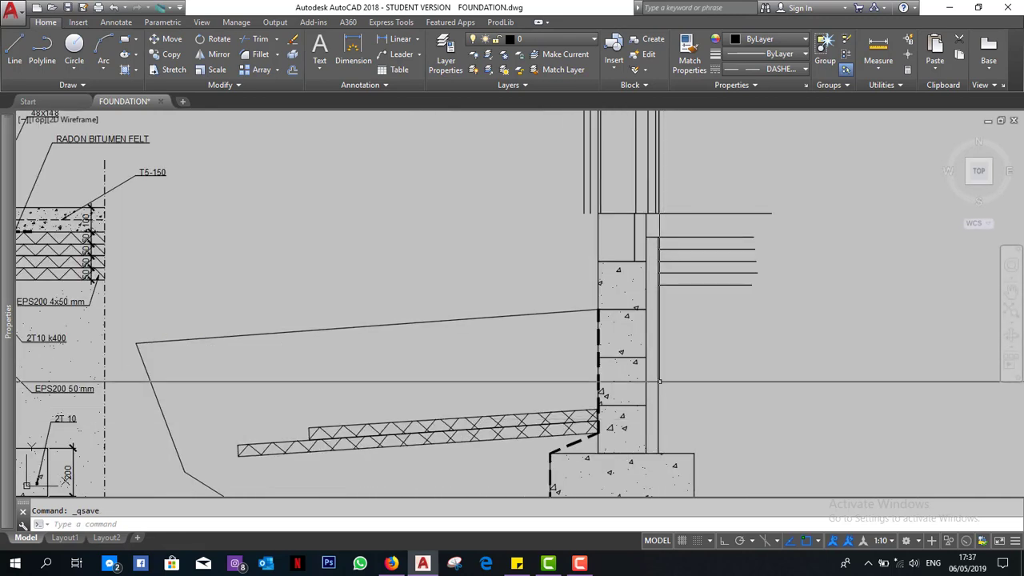
pyautogui.moveTo(598, 385); pyautogui.dragTo(806, 386, button='middle')
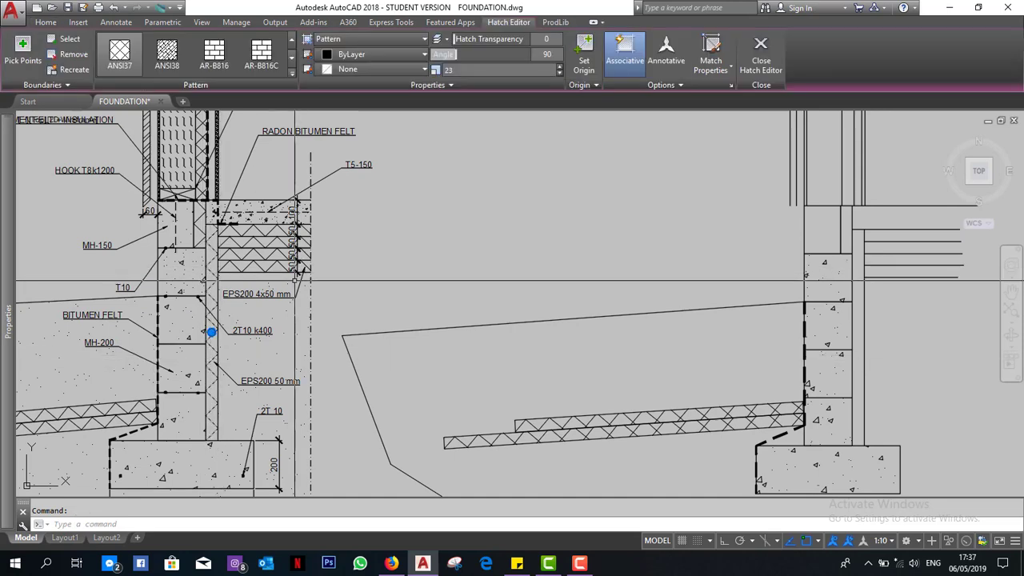
pyautogui.press('Escape')
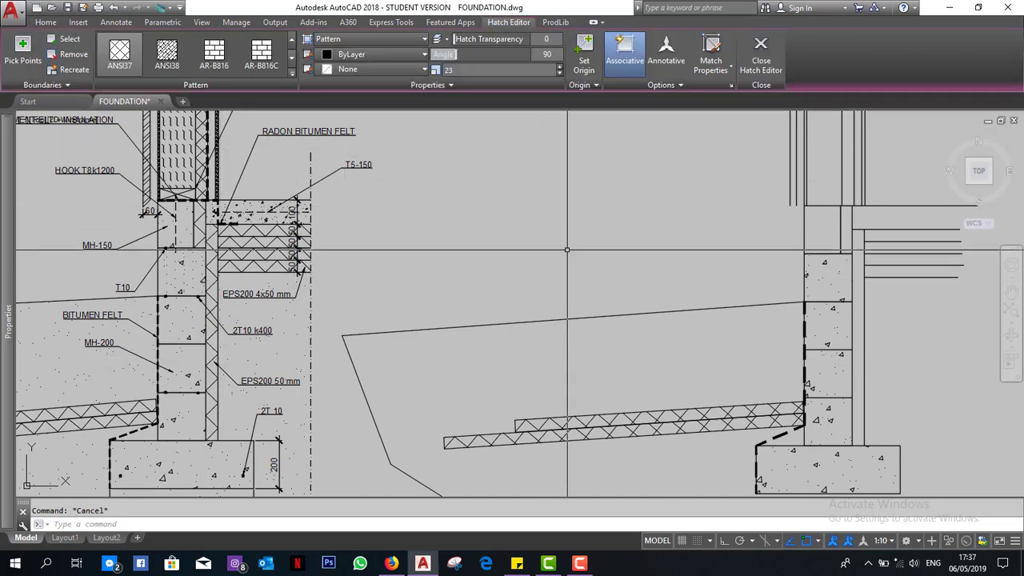
pyautogui.scroll(-2, 845, 362)
pyautogui.moveTo(845, 362); pyautogui.dragTo(696, 364, button='middle')
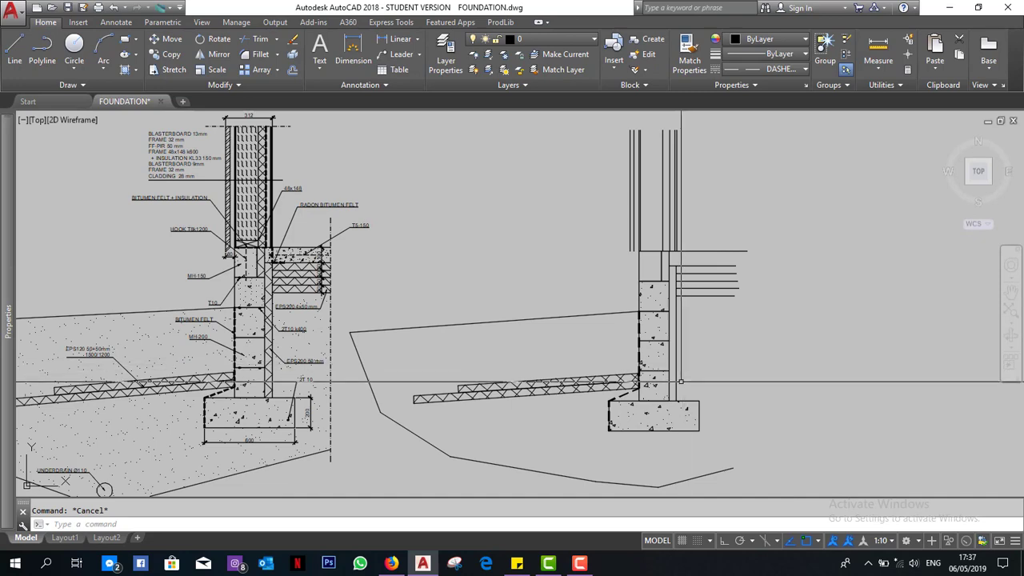
pyautogui.click(124, 71)
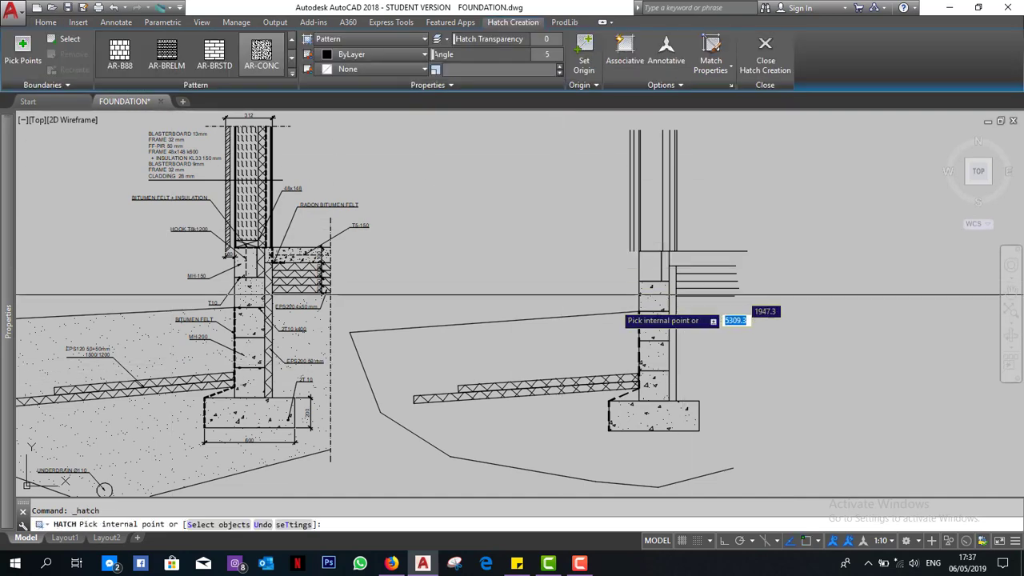
pyautogui.click(292, 71)
pyautogui.scroll(3, 274, 154)
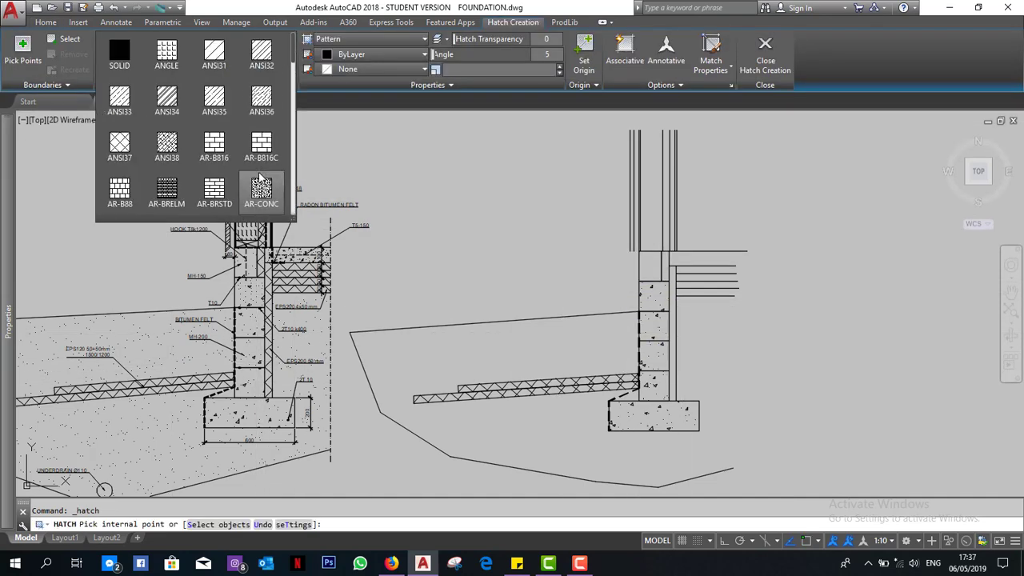
pyautogui.click(120, 152)
pyautogui.scroll(3, 680, 372)
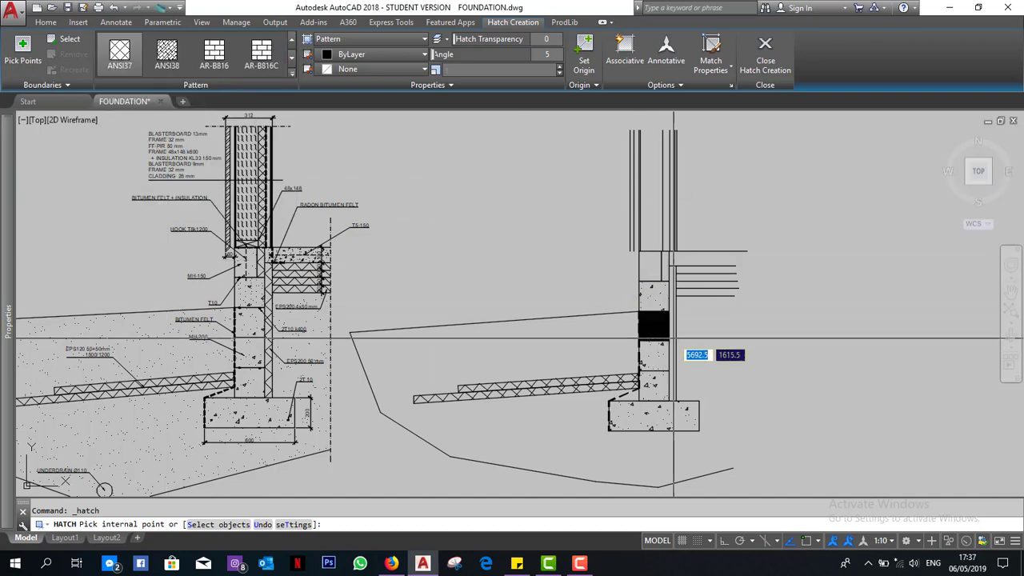
pyautogui.scroll(2, 681, 372)
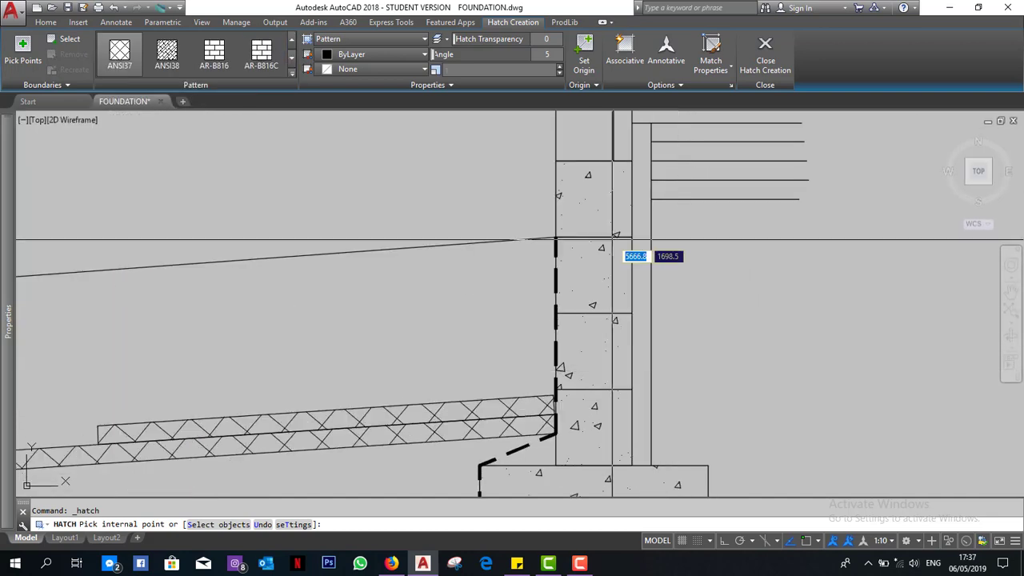
pyautogui.click(583, 85)
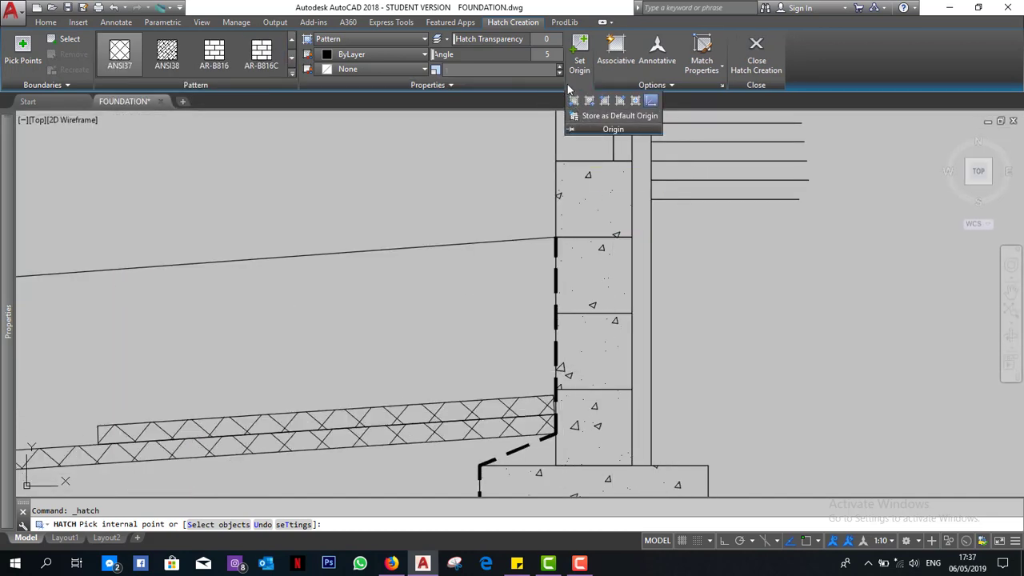
pyautogui.click(641, 338)
pyautogui.press('Escape')
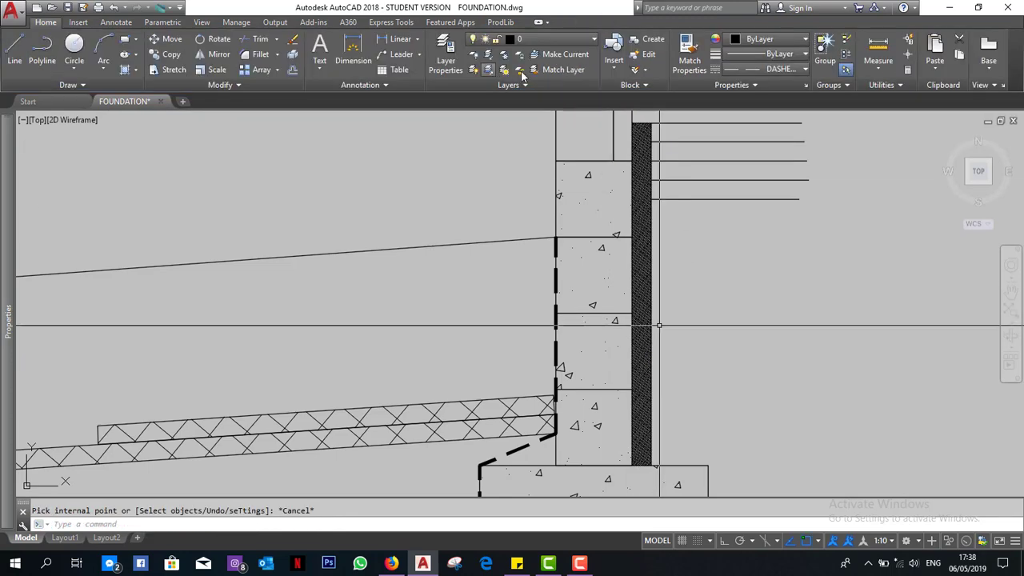
# Set the vertical insulation hatch's angle to 90 and its scale to 32, and save the drawing
pyautogui.scroll(6, 624, 262)
pyautogui.scroll(-6, 611, 336)
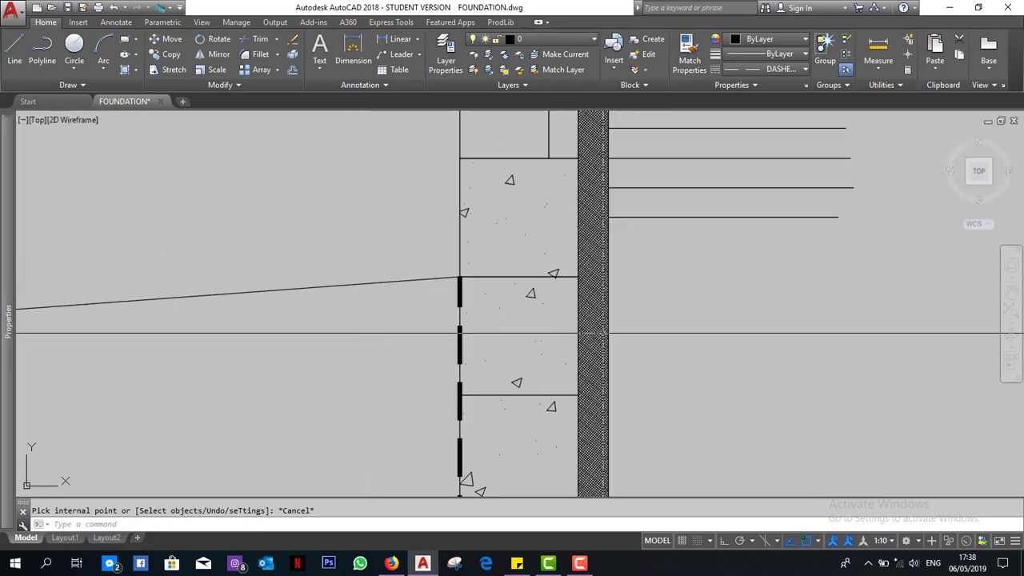
pyautogui.scroll(-2, 606, 361)
pyautogui.click(602, 364)
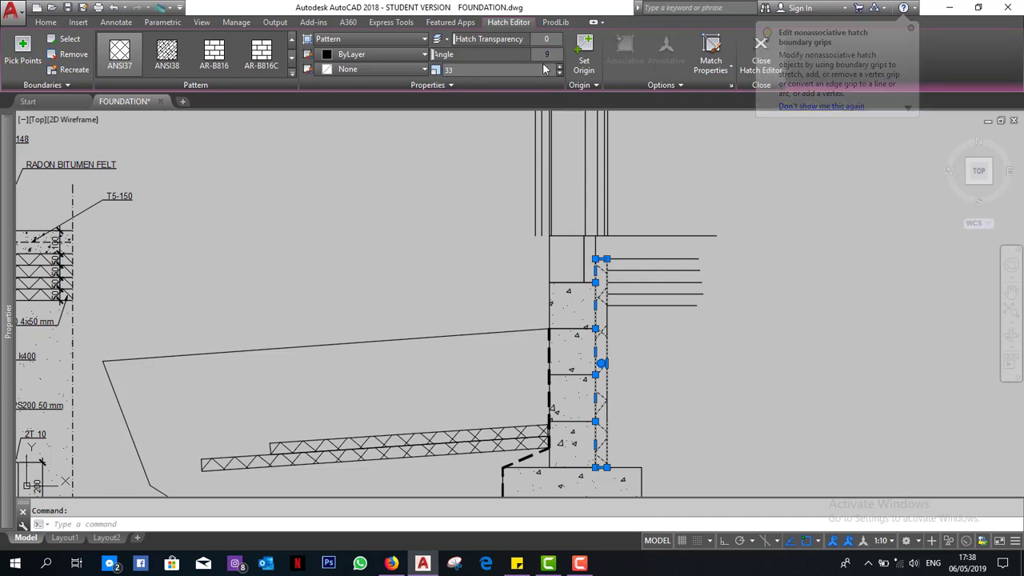
pyautogui.write('90')
pyautogui.press('Return')
pyautogui.press('Escape')
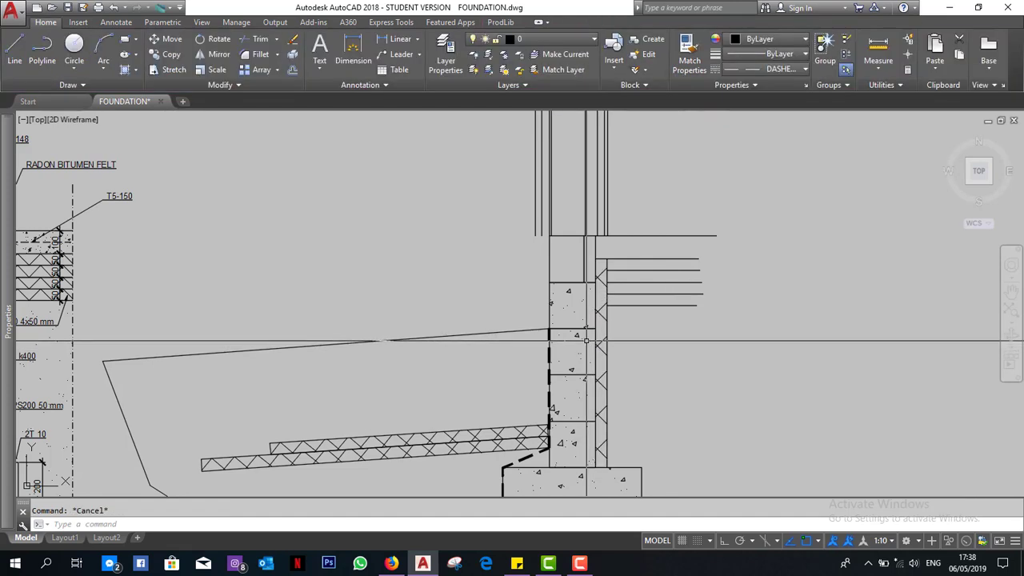
pyautogui.scroll(2, 590, 340)
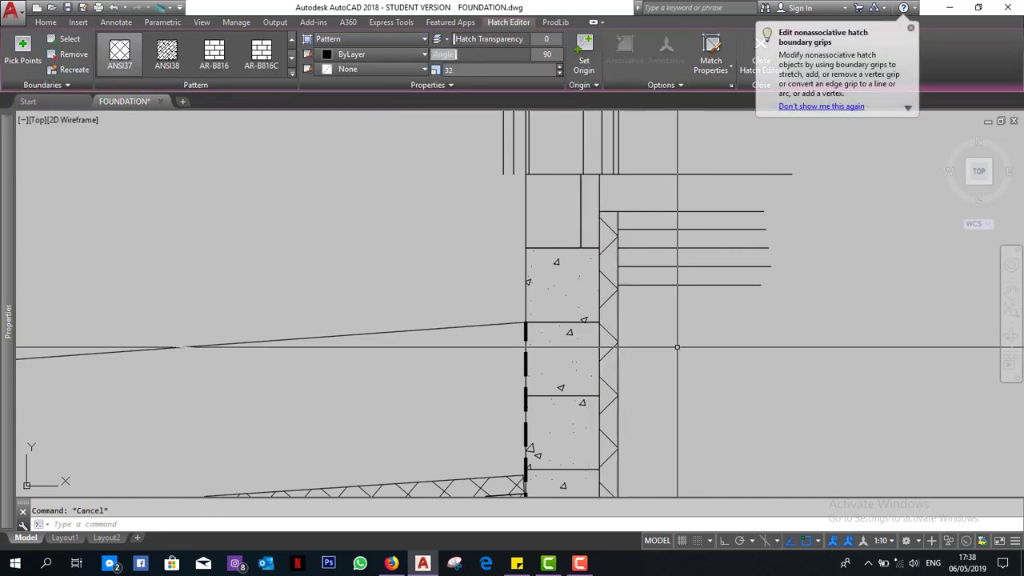
pyautogui.press('Escape')
pyautogui.scroll(2, 638, 344)
pyautogui.scroll(-2, 638, 345)
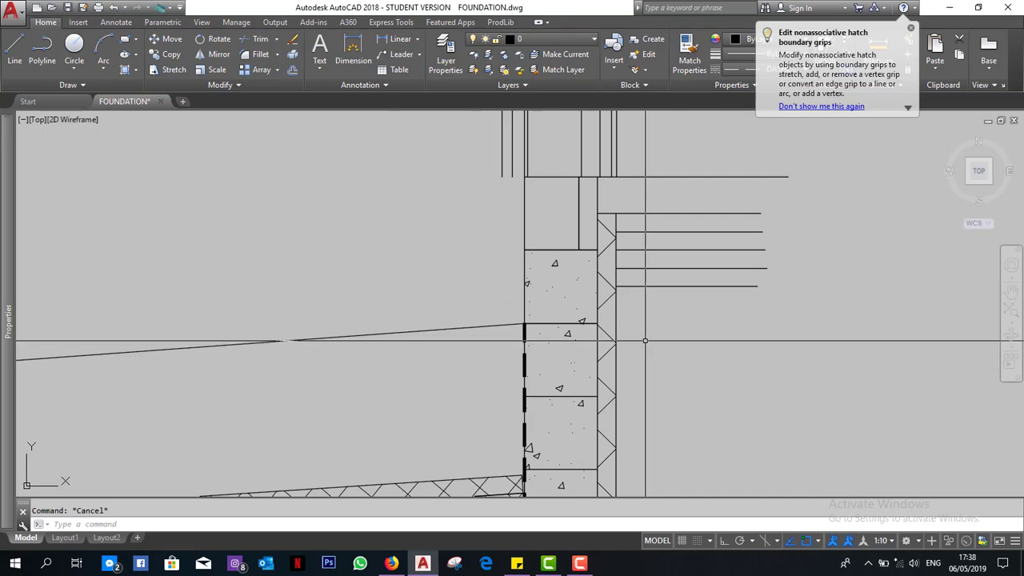
pyautogui.scroll(-2, 645, 340)
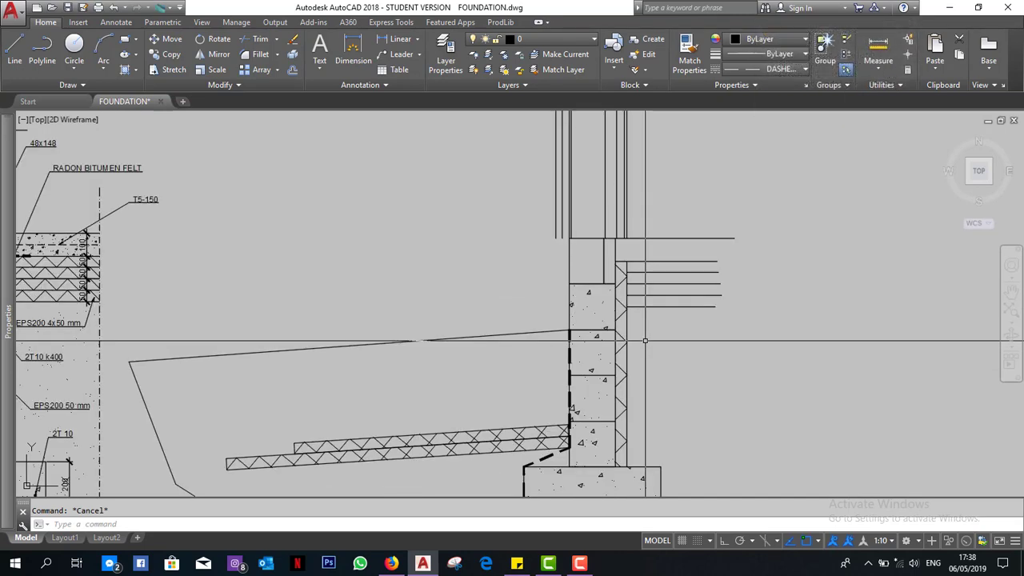
pyautogui.hotkey('ctrl', 's')
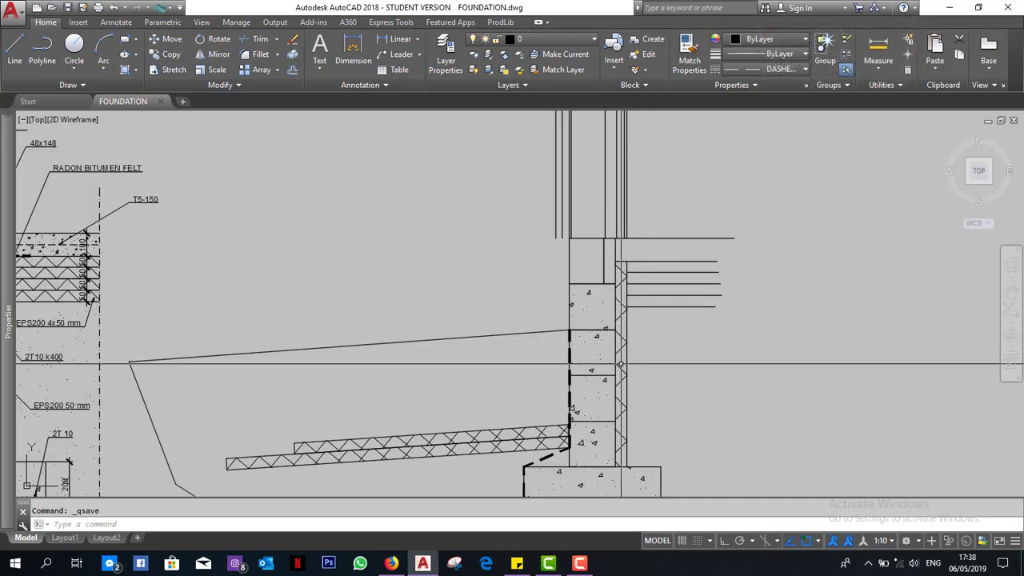
# Try to hatch the open-ended floor insulation layers beside the vertical insulation strip with the ANSI37 pattern
pyautogui.scroll(-2, 637, 368)
pyautogui.scroll(4, 638, 370)
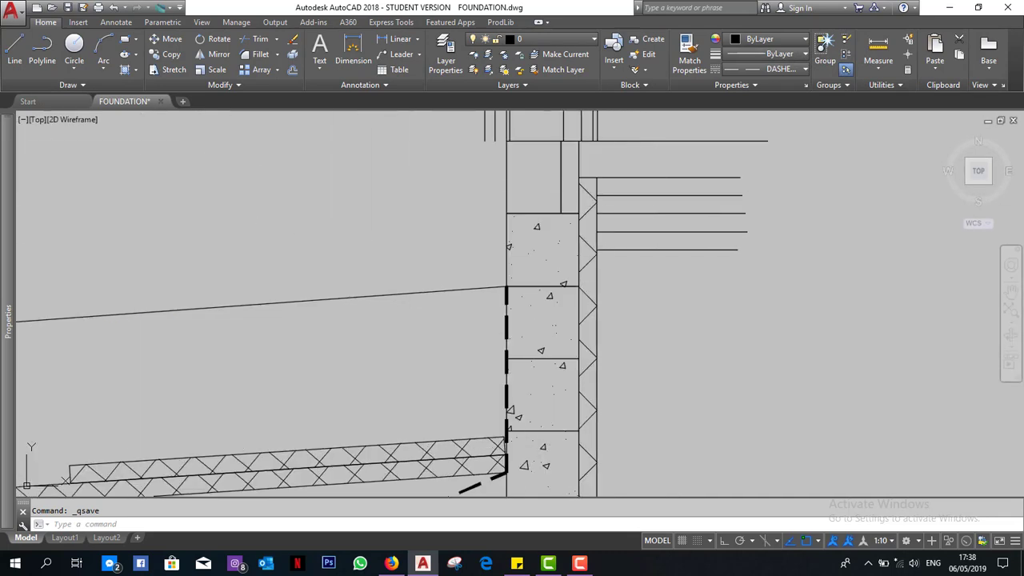
pyautogui.scroll(-2, 615, 330)
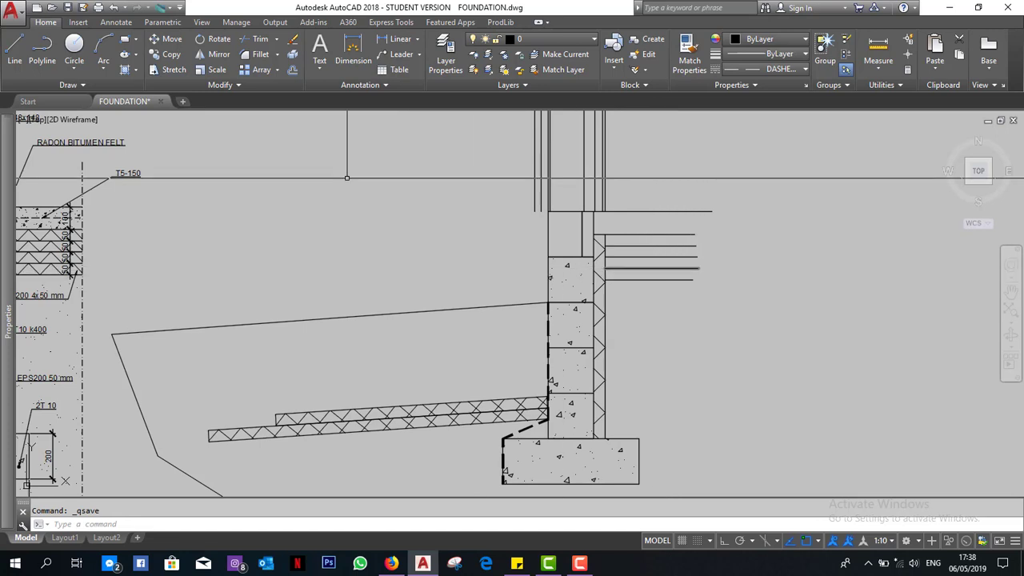
pyautogui.click(124, 71)
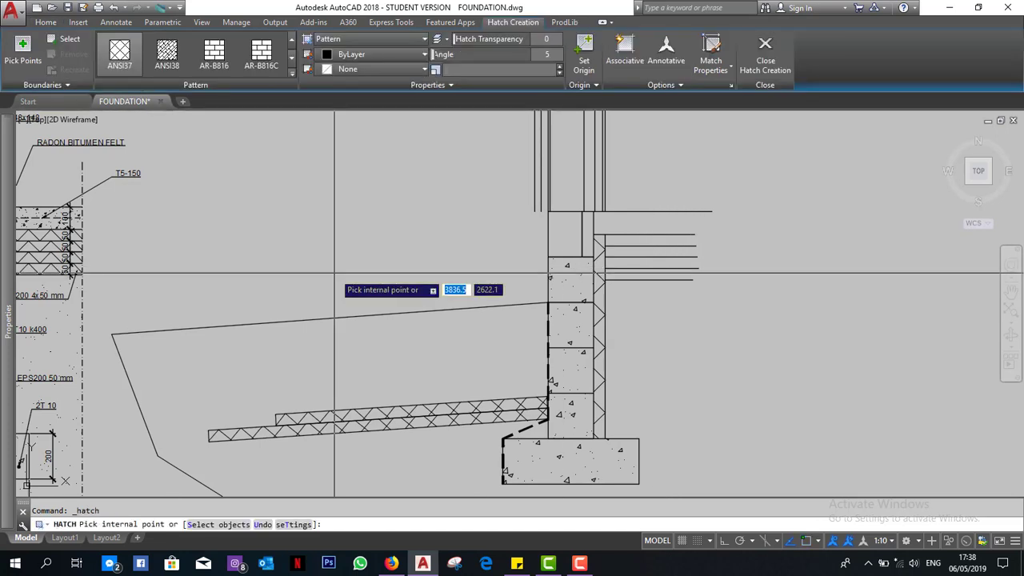
pyautogui.scroll(2, 660, 293)
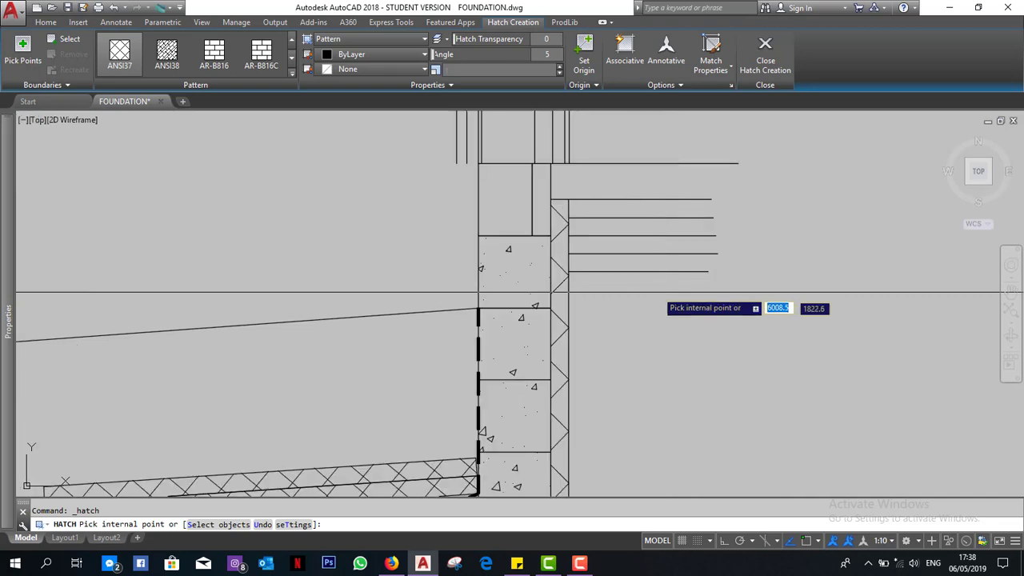
pyautogui.scroll(-3, 608, 281)
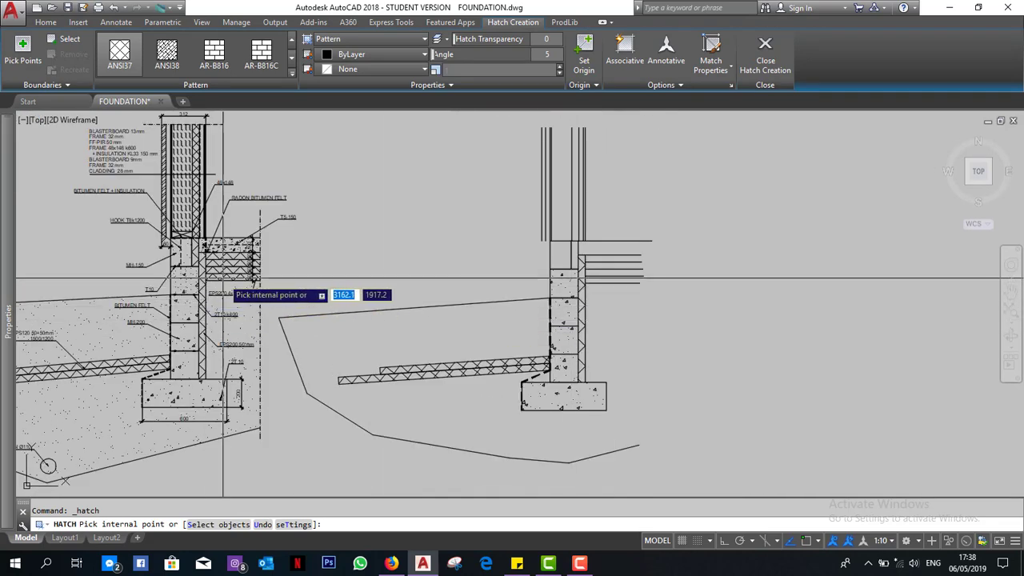
pyautogui.scroll(4, 612, 284)
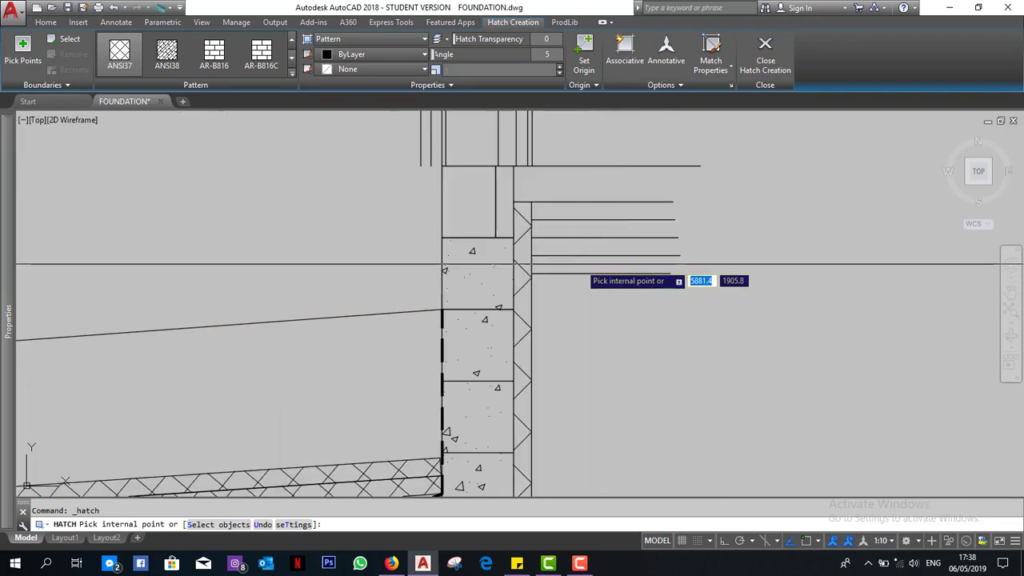
pyautogui.click(566, 262)
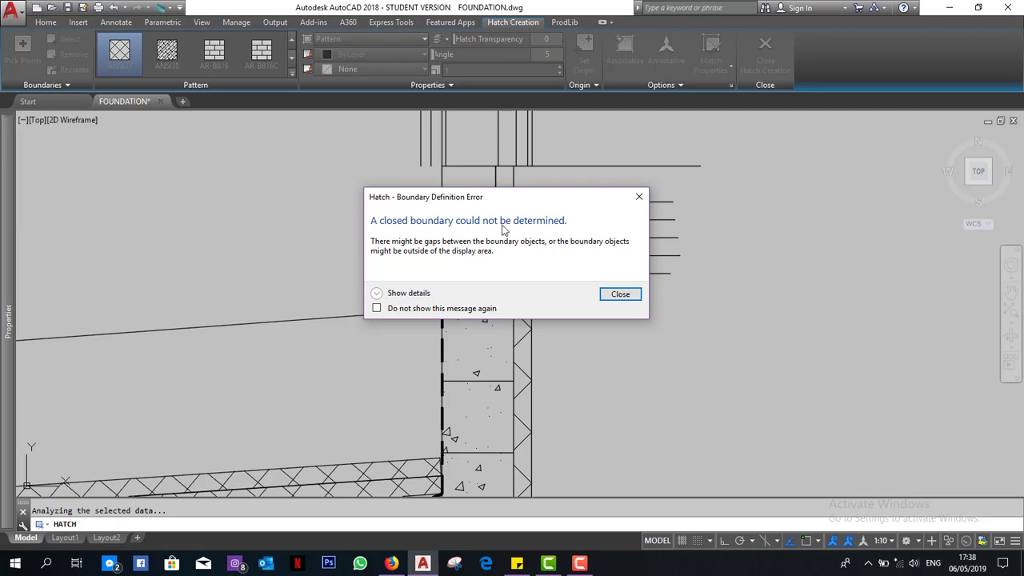
pyautogui.click(618, 295)
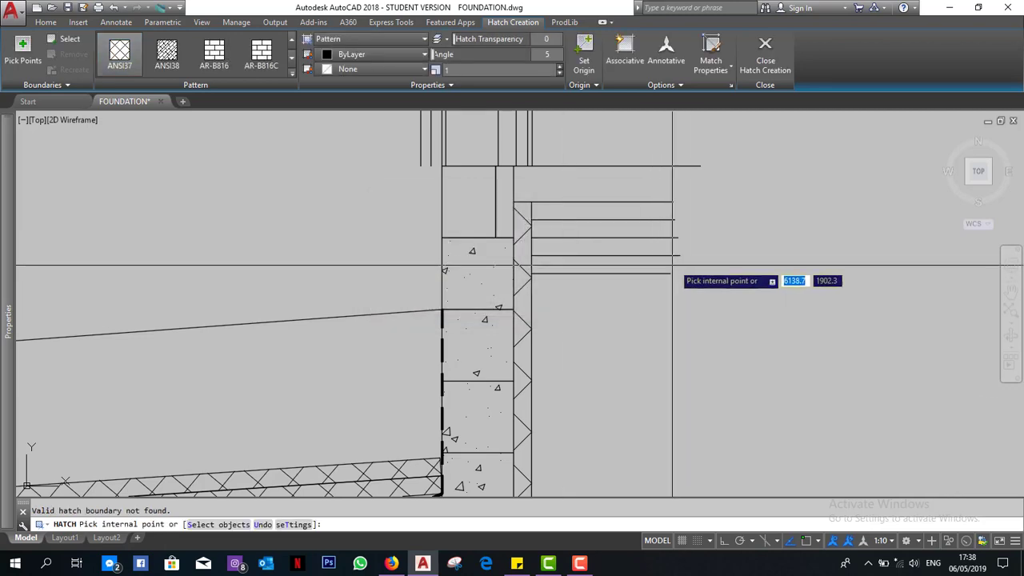
pyautogui.scroll(-4, 672, 264)
pyautogui.scroll(1, 595, 304)
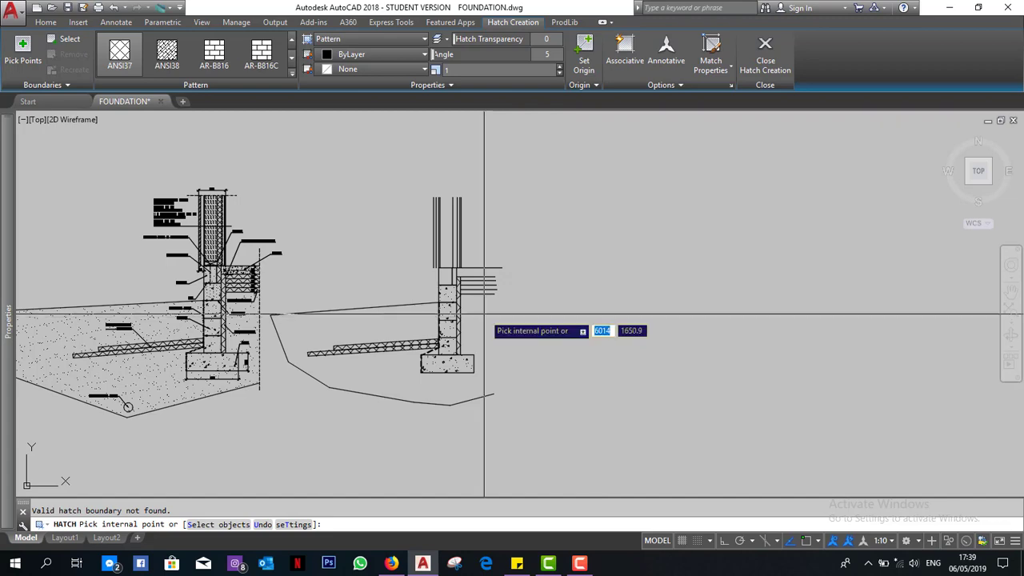
pyautogui.scroll(6, 492, 295)
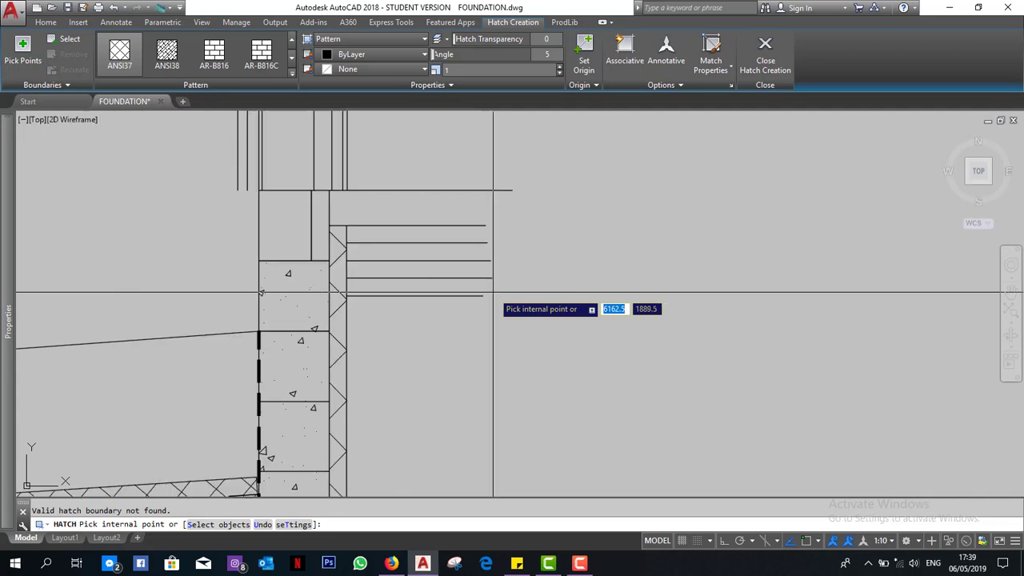
pyautogui.scroll(-2, 493, 292)
pyautogui.press('Escape')
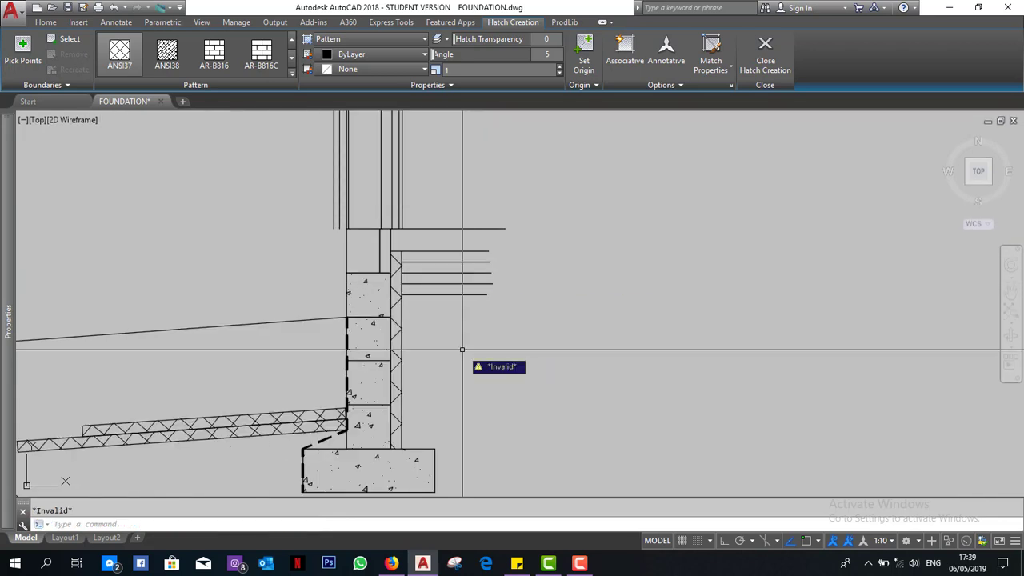
# Draw a vertical line from the free end of the lowest floor-layer line up past the top floor line
pyautogui.click(14, 52)
pyautogui.scroll(2, 469, 293)
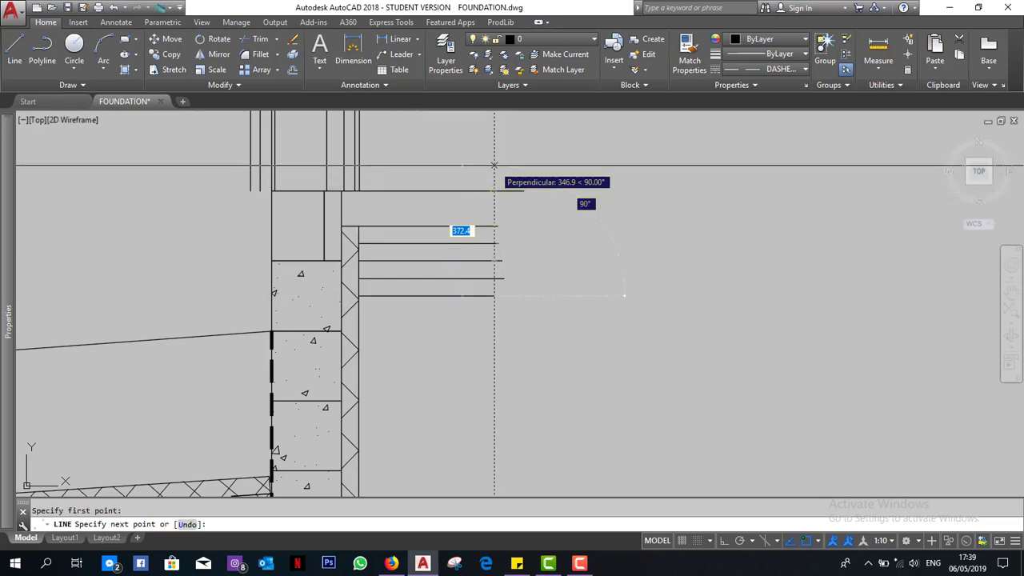
pyautogui.press('Escape')
pyautogui.scroll(3, 499, 240)
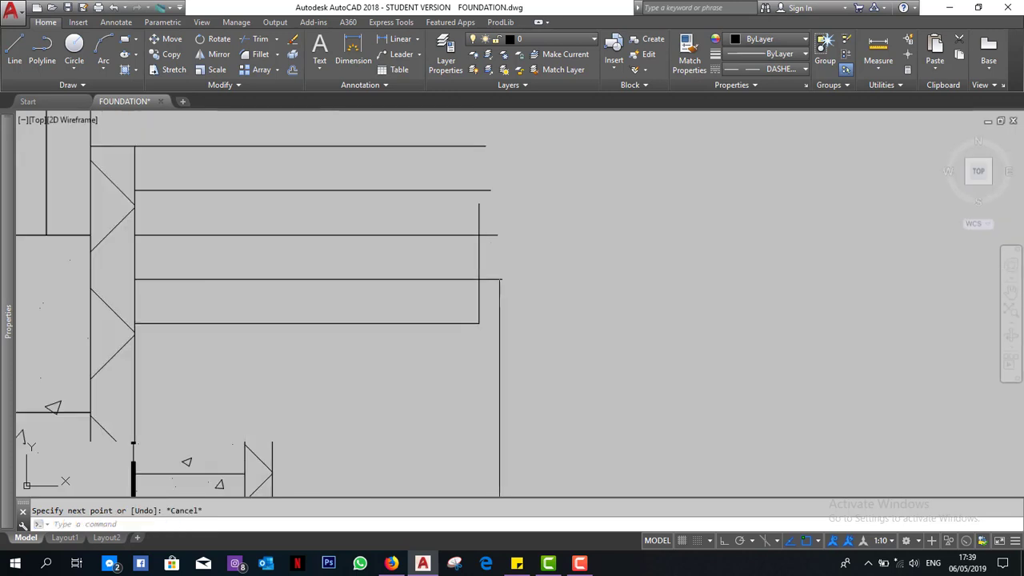
pyautogui.scroll(-1, 495, 210)
pyautogui.scroll(-3, 495, 210)
pyautogui.scroll(1, 490, 150)
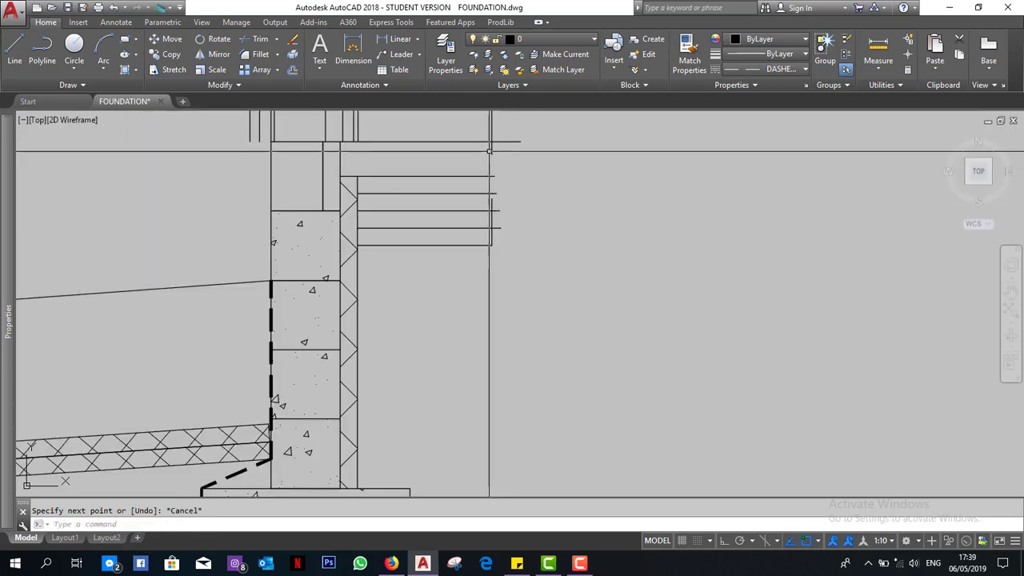
# Set the linetype of the new vertical line and the current linetype to ByLayer, and save the drawing
pyautogui.click(491, 152)
pyautogui.click(769, 69)
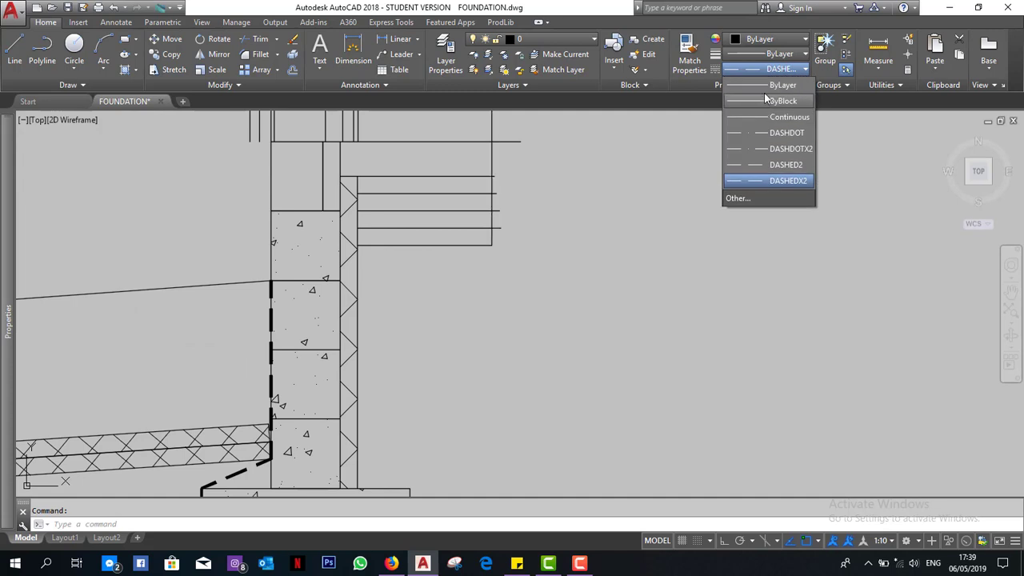
pyautogui.click(764, 89)
pyautogui.press('Escape')
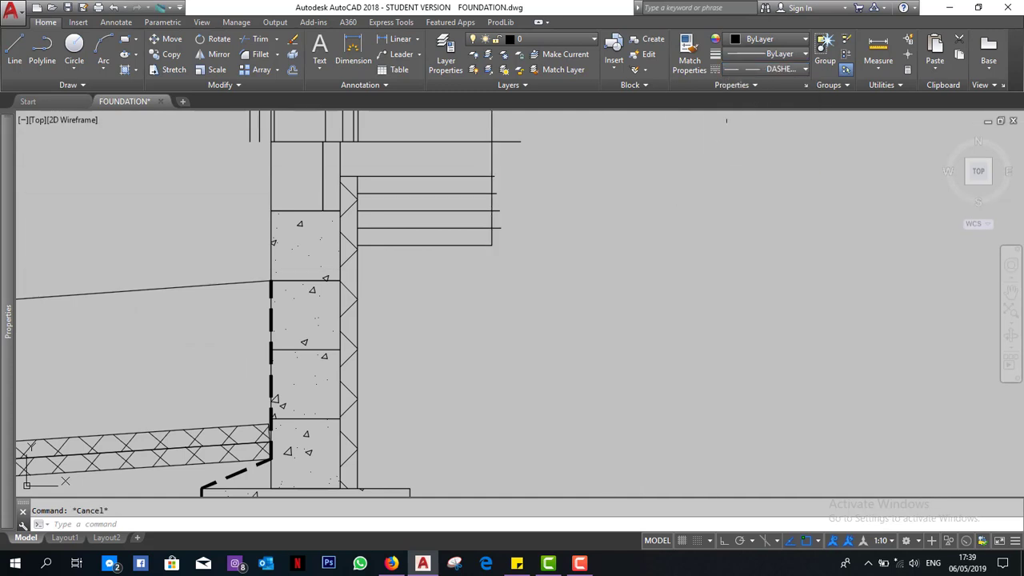
pyautogui.click(764, 69)
pyautogui.click(763, 86)
pyautogui.scroll(-2, 565, 277)
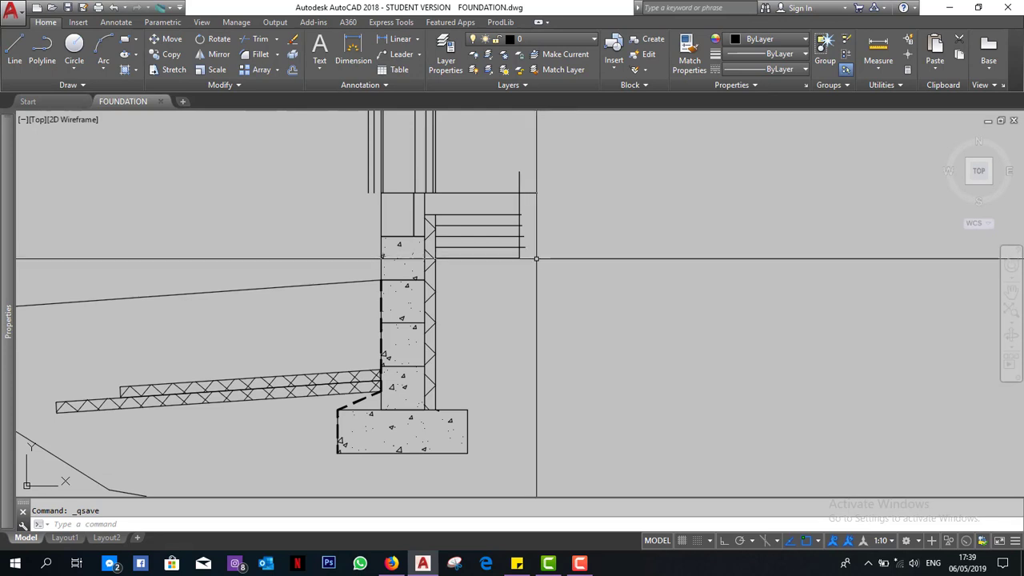
# Stretch the lower end of the vertical closing line straight down beyond the lowest floor-layer line
pyautogui.scroll(2, 523, 234)
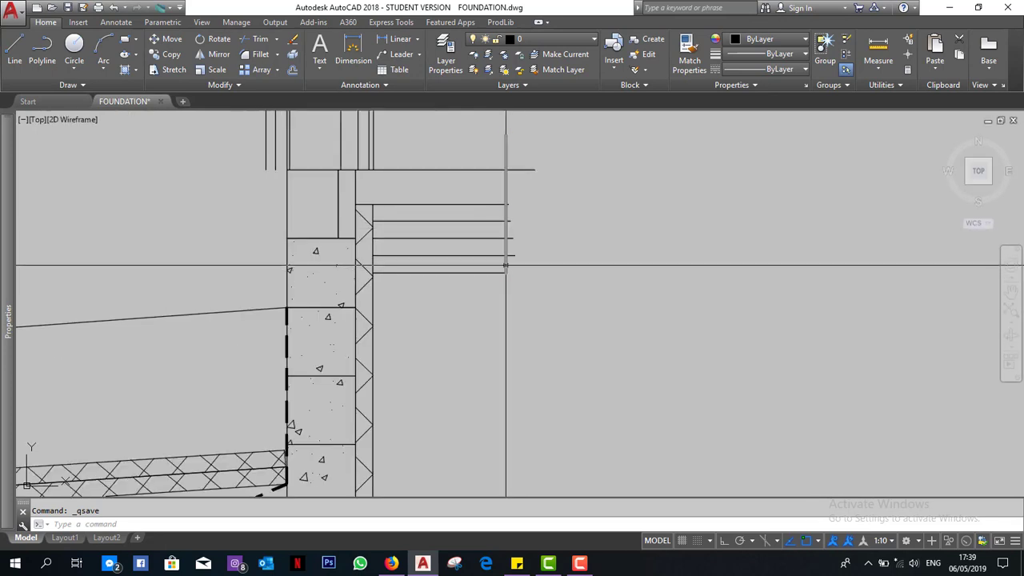
pyautogui.click(506, 265)
pyautogui.scroll(5, 506, 284)
pyautogui.click(501, 239)
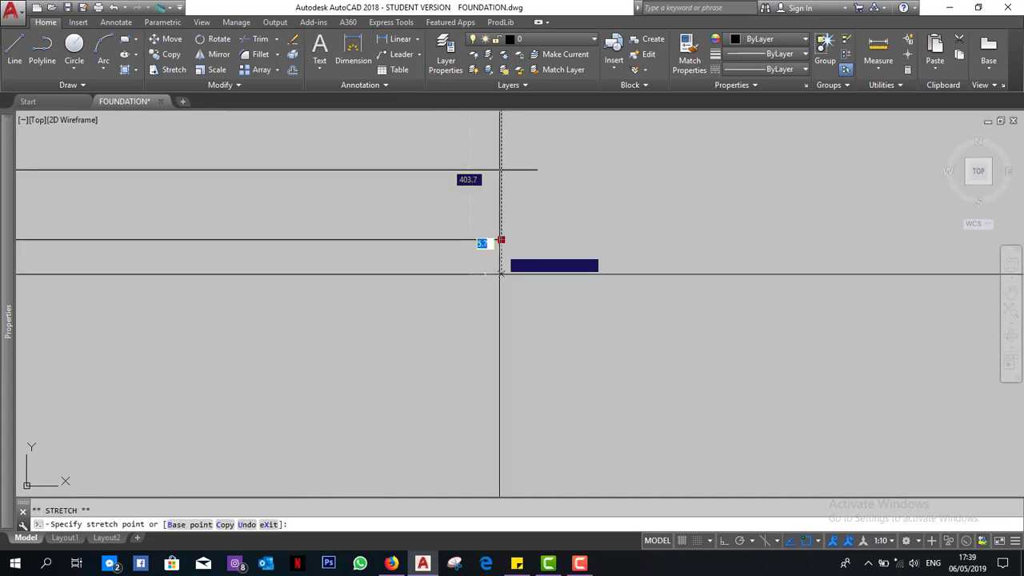
pyautogui.scroll(-5, 501, 332)
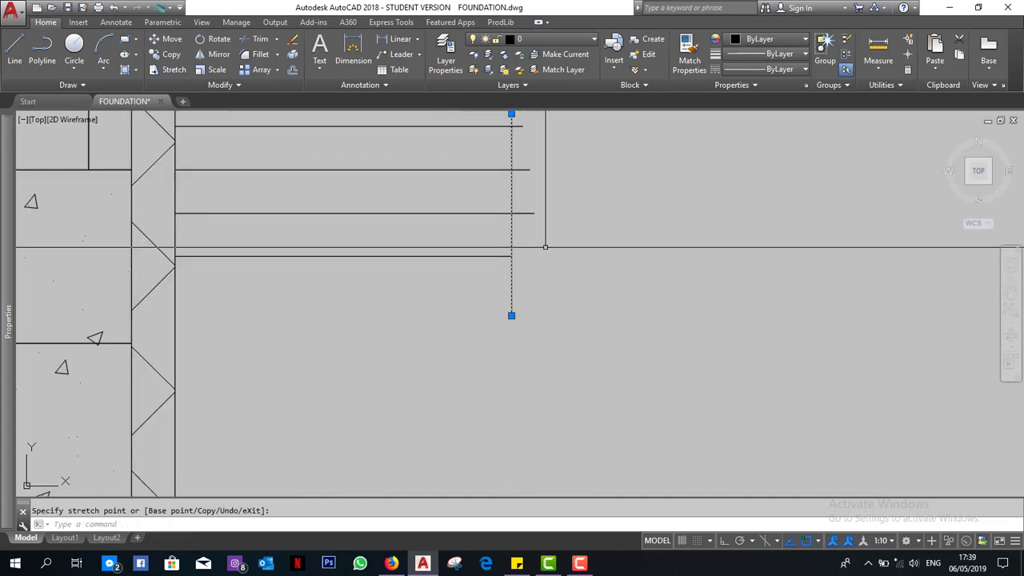
pyautogui.press('Escape')
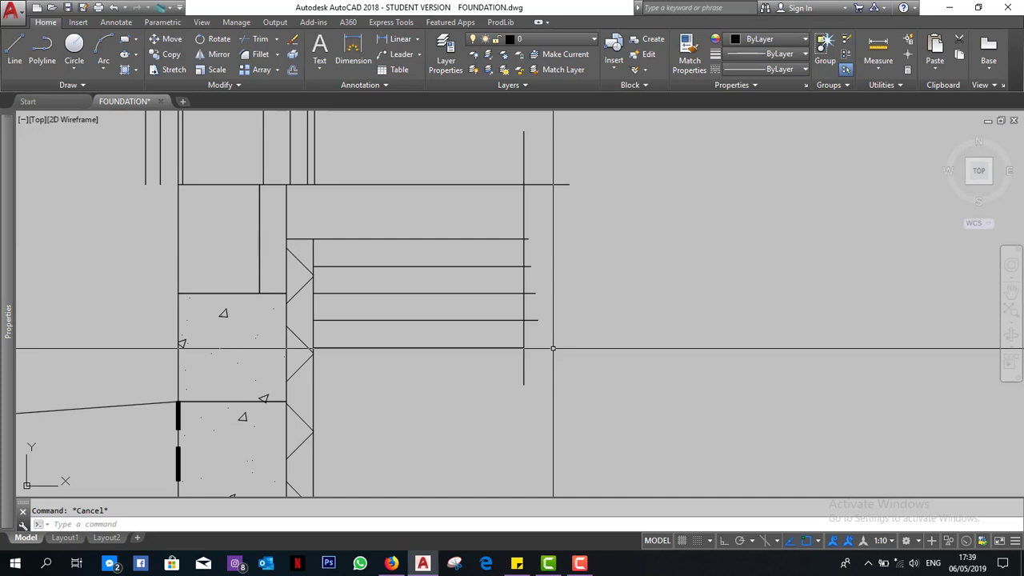
# Trim the floor-layer line ends that project beyond the vertical closing line with one crossing selection
pyautogui.click(252, 44)
pyautogui.press('Return')
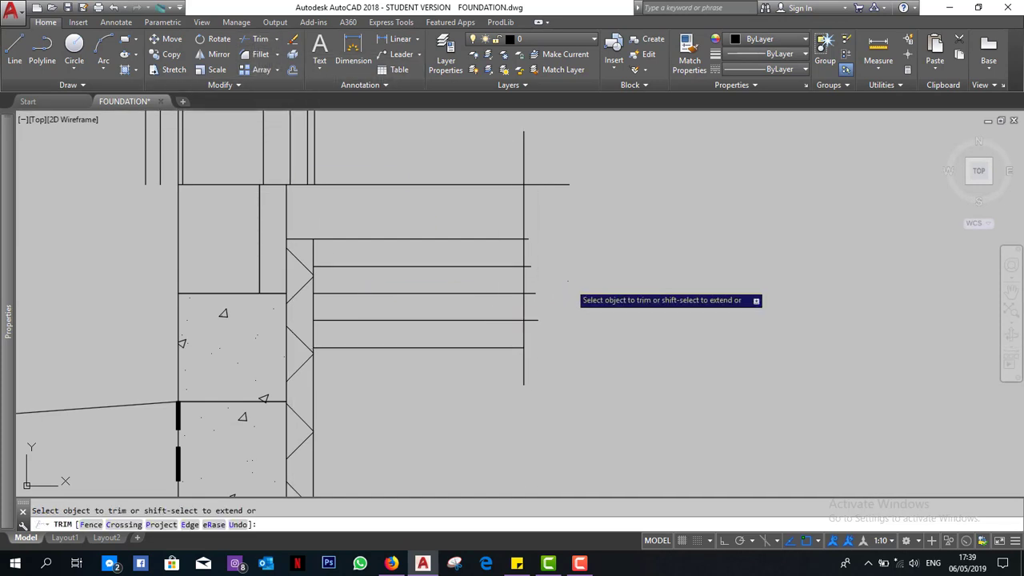
pyautogui.click(640, 398)
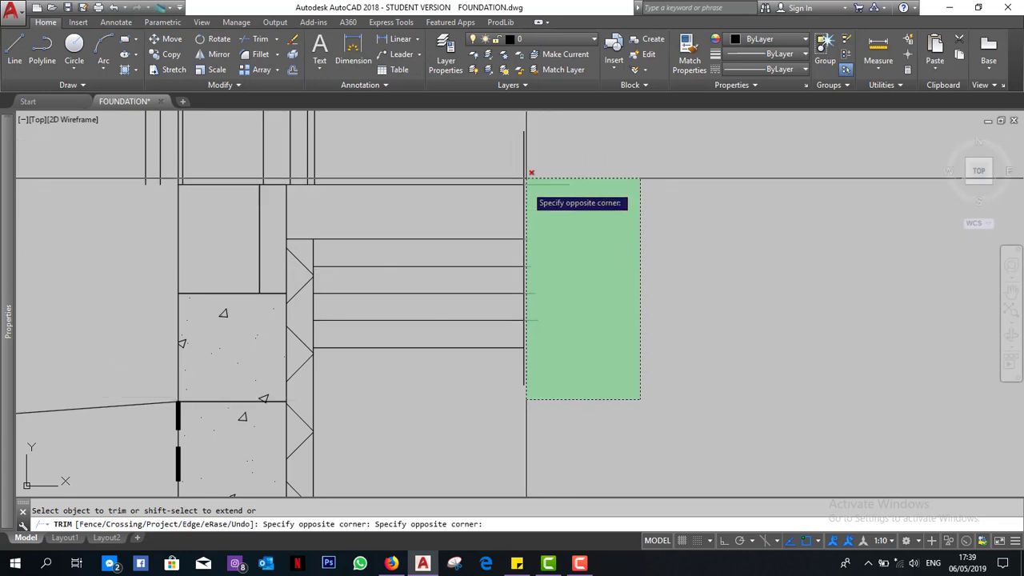
pyautogui.scroll(4, 527, 140)
pyautogui.click(524, 136)
pyautogui.scroll(-6, 547, 234)
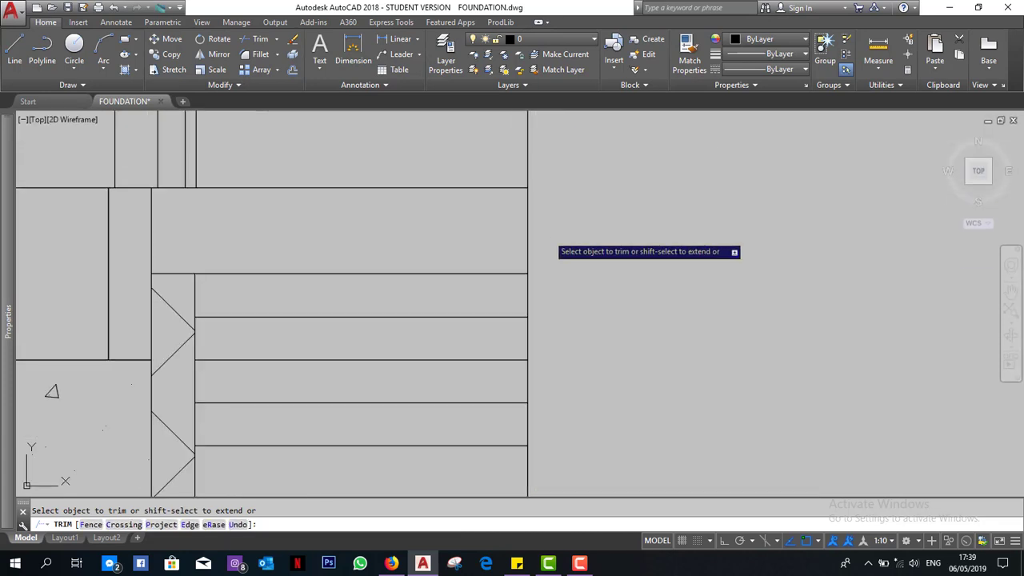
pyautogui.press('Escape')
pyautogui.press('Escape')
# Hatch the lowest floor insulation layer with the ANSI37 pattern at scale 22 and angle 0
pyautogui.scroll(-2, 434, 367)
pyautogui.moveTo(434, 367); pyautogui.dragTo(483, 348, button='middle')
pyautogui.scroll(-3, 483, 347)
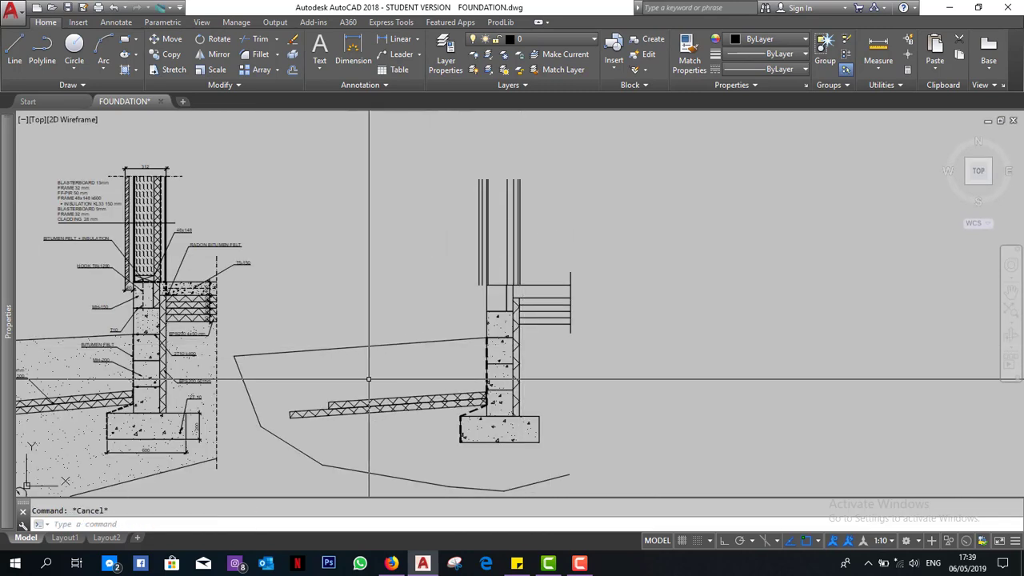
pyautogui.scroll(4, 489, 324)
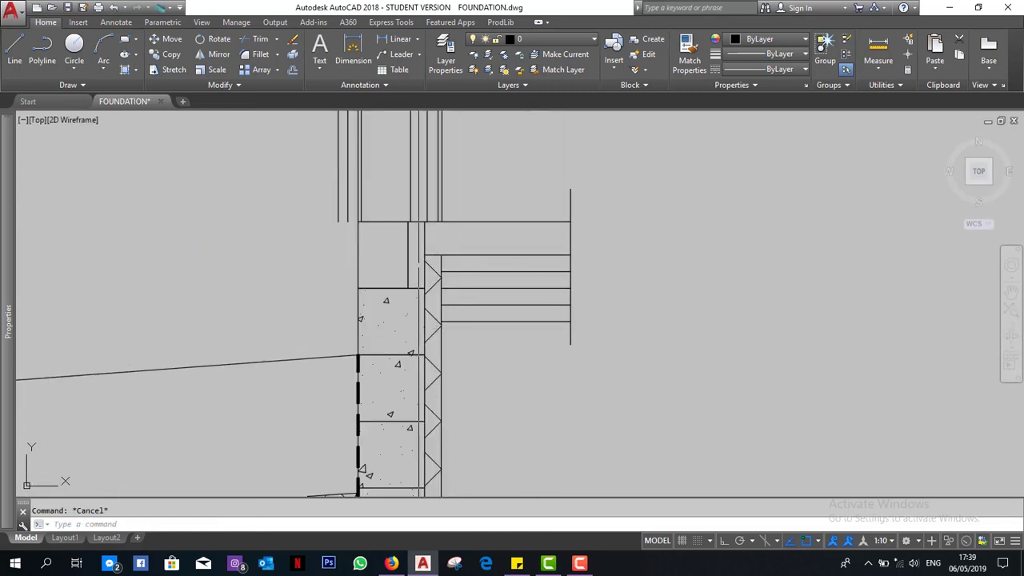
pyautogui.click(124, 71)
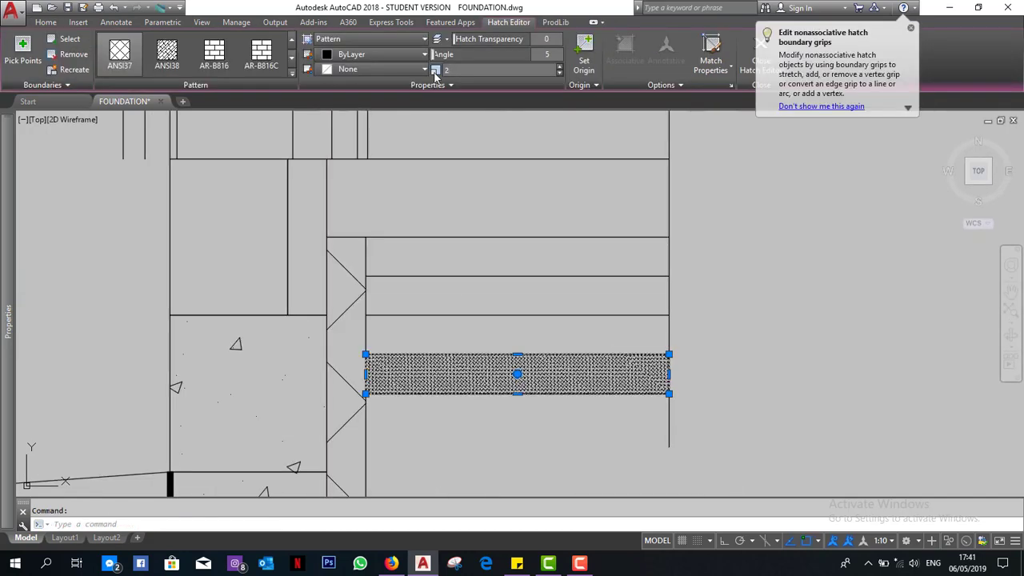
pyautogui.press('Return')
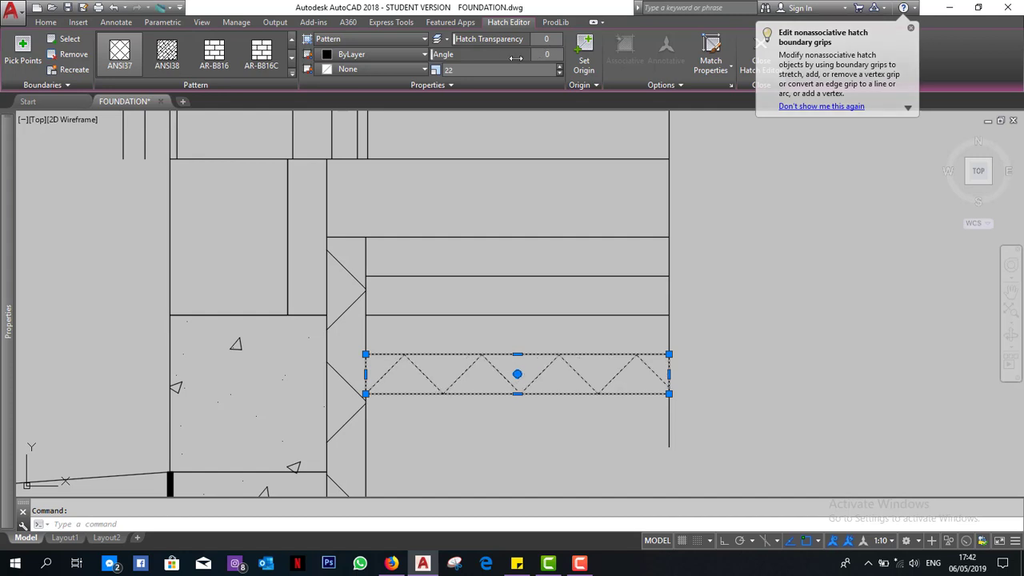
pyautogui.press('Escape')
# Hatch the three floor insulation layers above the lowest one together with the ANSI37 pattern
pyautogui.scroll(2, 440, 312)
pyautogui.scroll(-2, 440, 312)
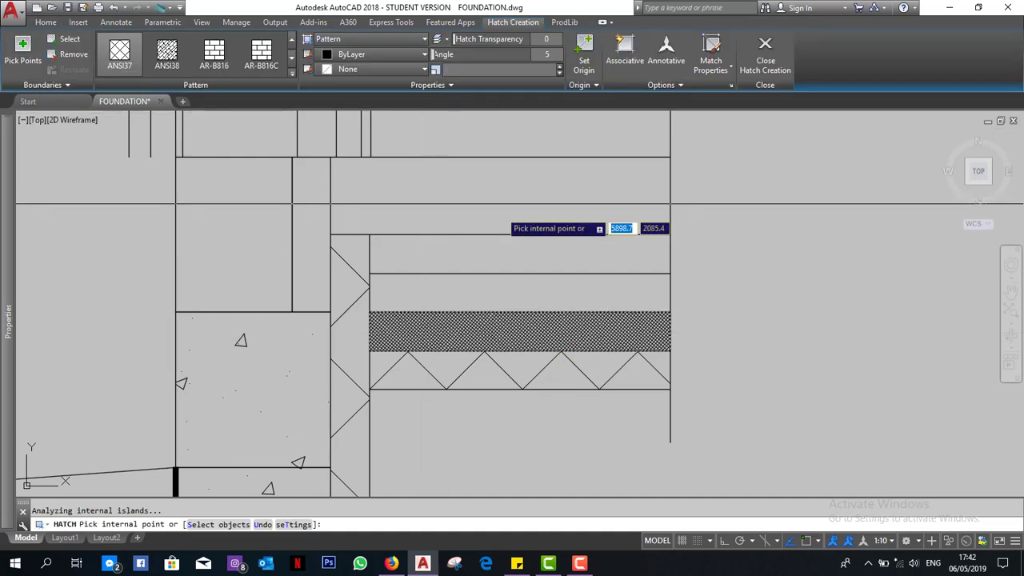
pyautogui.click(581, 85)
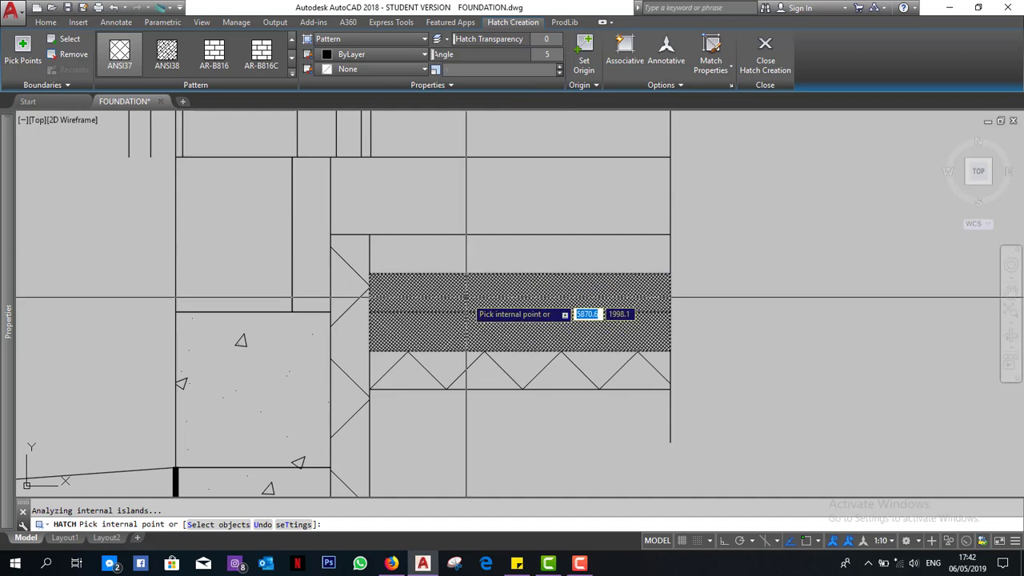
pyautogui.click(467, 245)
pyautogui.press('Escape')
# Set the combined three-layer hatch to scale 22 and angle 0, then delete that hatch
pyautogui.click(475, 305)
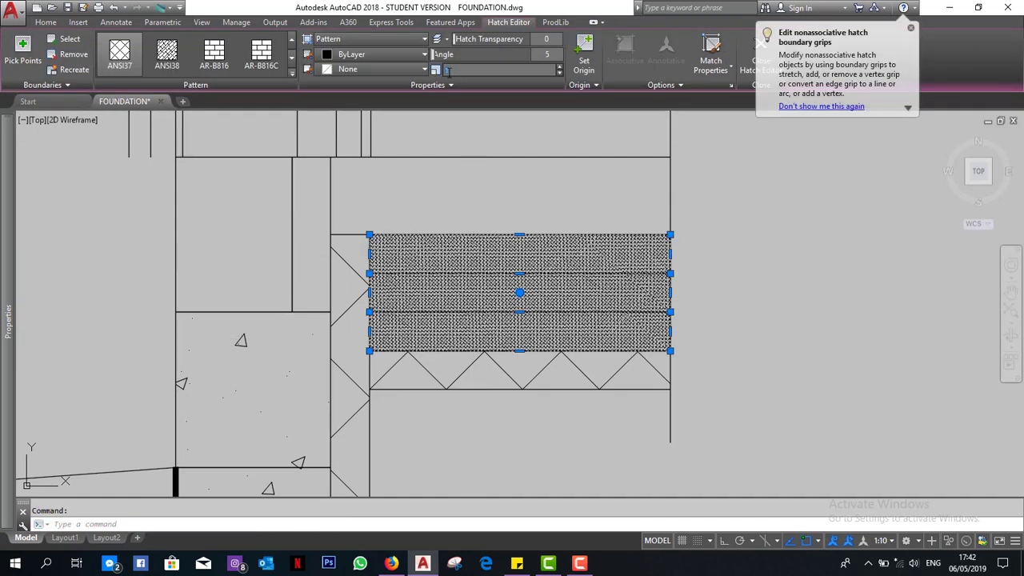
pyautogui.press('Return')
pyautogui.moveTo(544, 54); pyautogui.dragTo(502, 54)
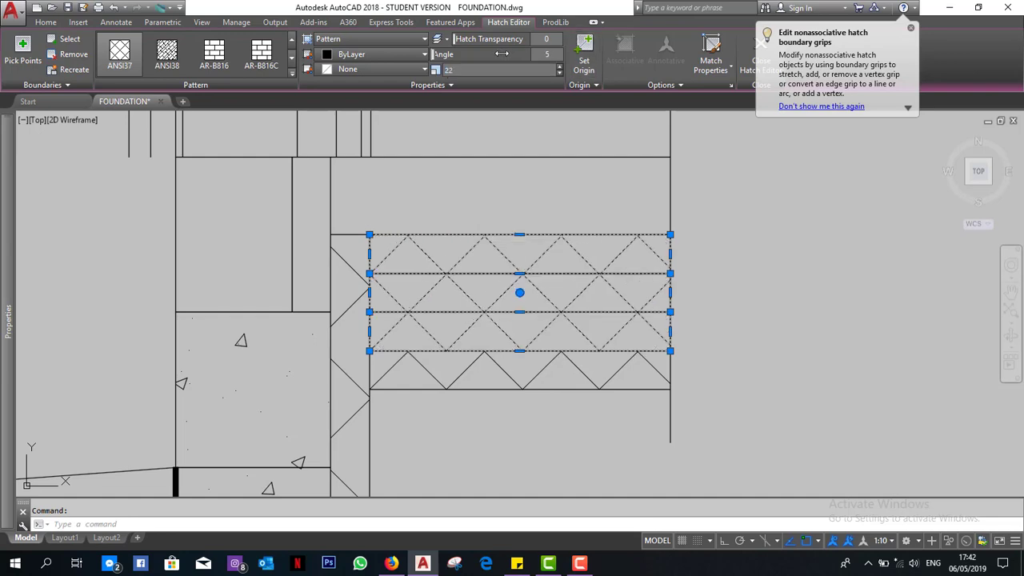
pyautogui.press('Escape')
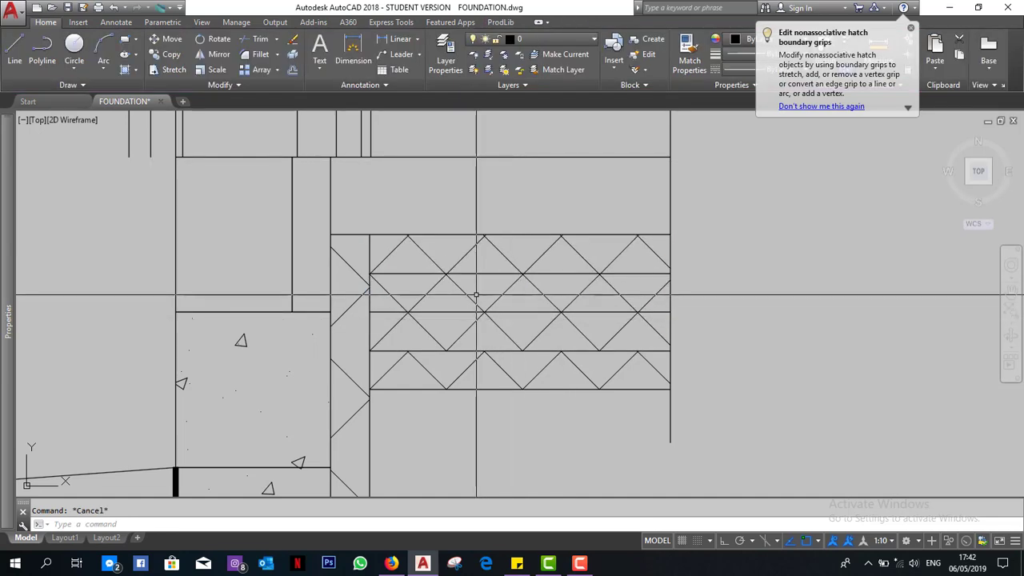
pyautogui.click(468, 294)
pyautogui.press('Delete')
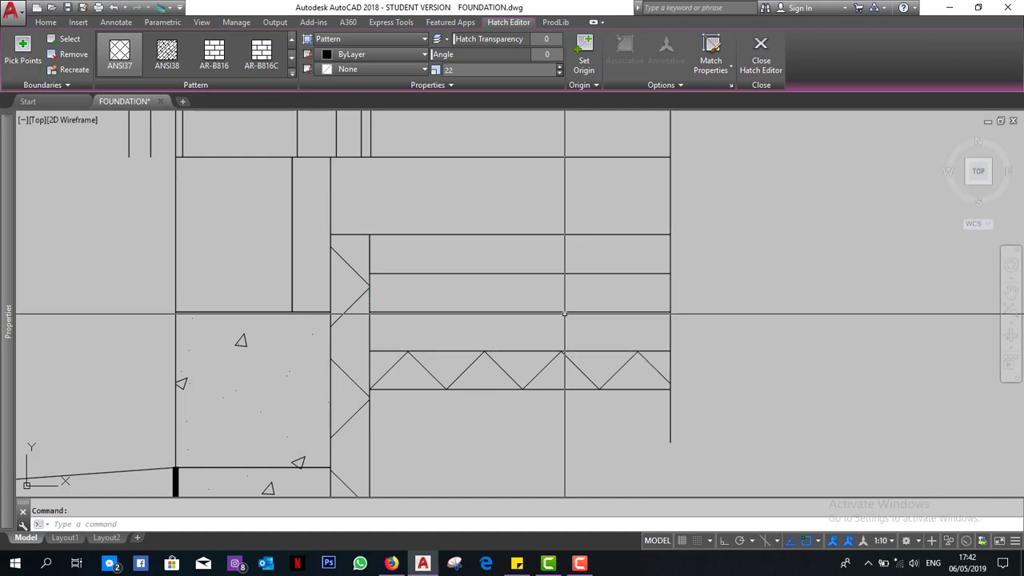
# Hatch the second floor insulation layer from the bottom with the ANSI37 pattern at scale 22 and angle 0
pyautogui.write('h')
pyautogui.press('Return')
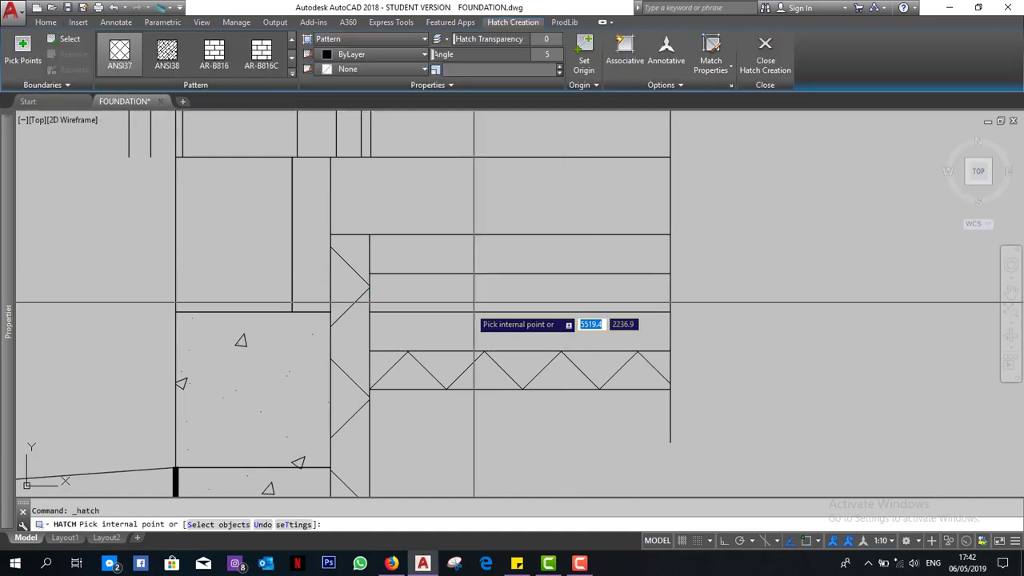
pyautogui.click(473, 331)
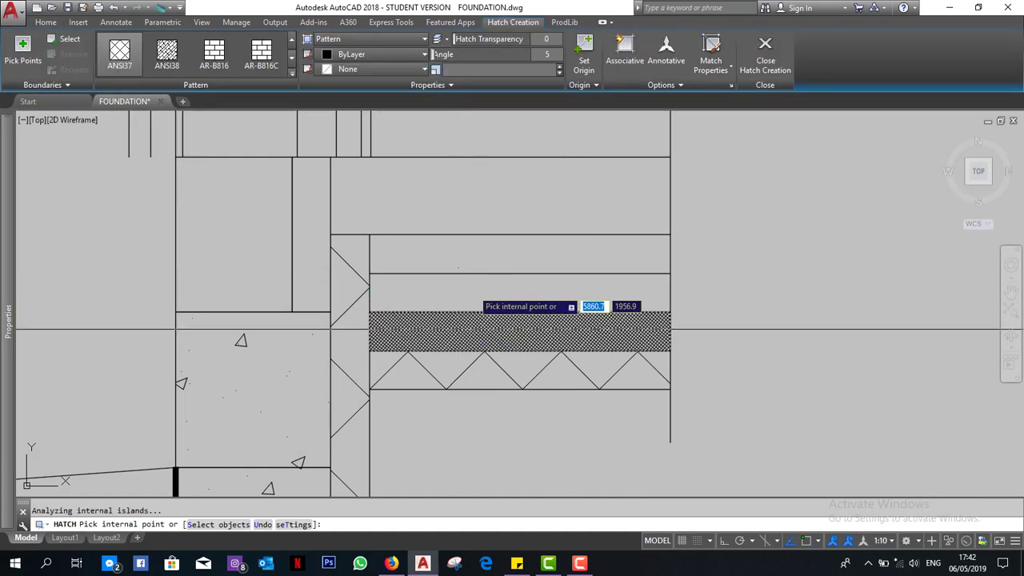
pyautogui.click(581, 86)
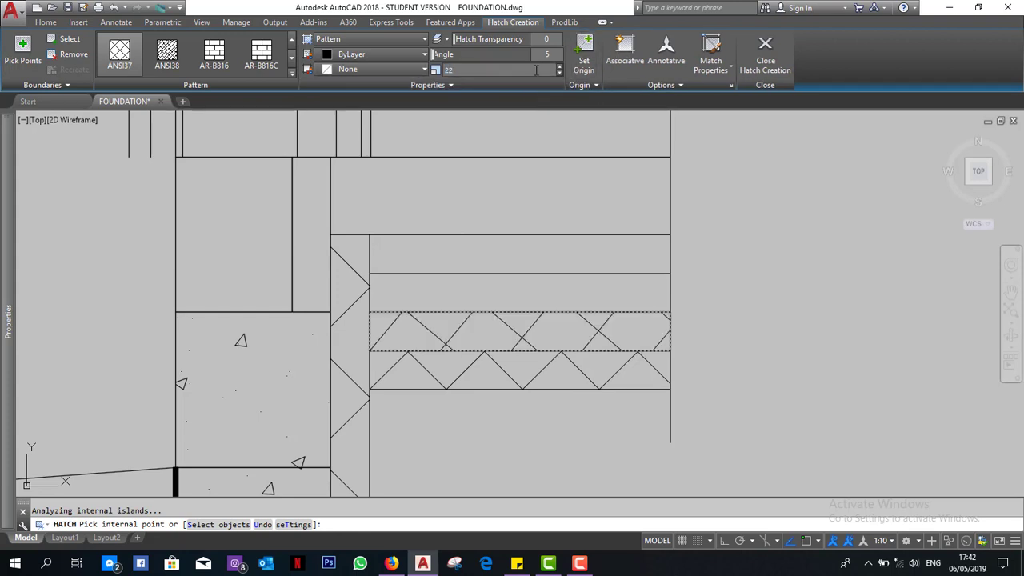
pyautogui.press('Escape')
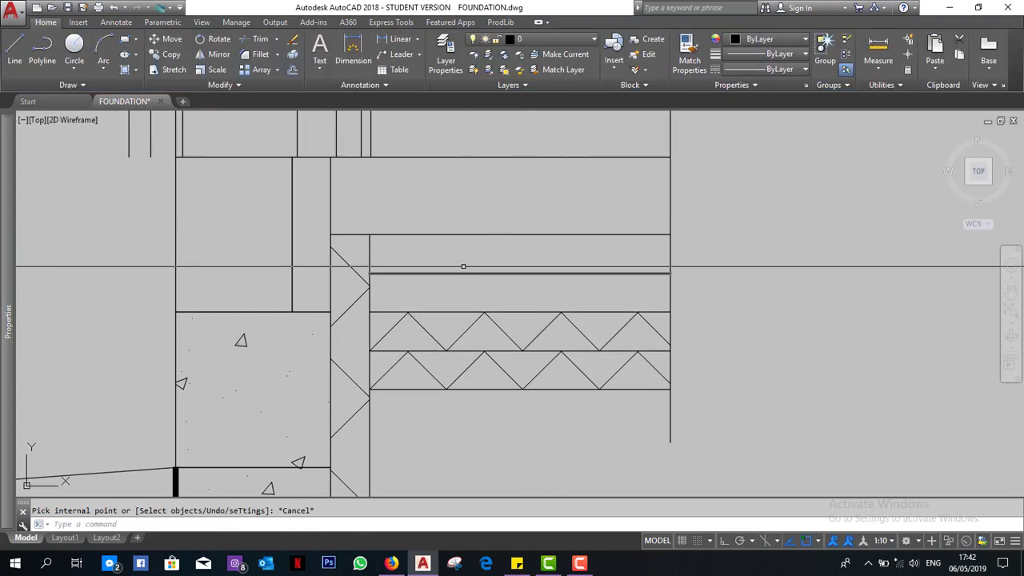
# Try hatching the two upper floor insulation layers together with ANSI37 at scale 22 and angle 0, then delete that combined hatch
pyautogui.press('Return')
pyautogui.click(454, 292)
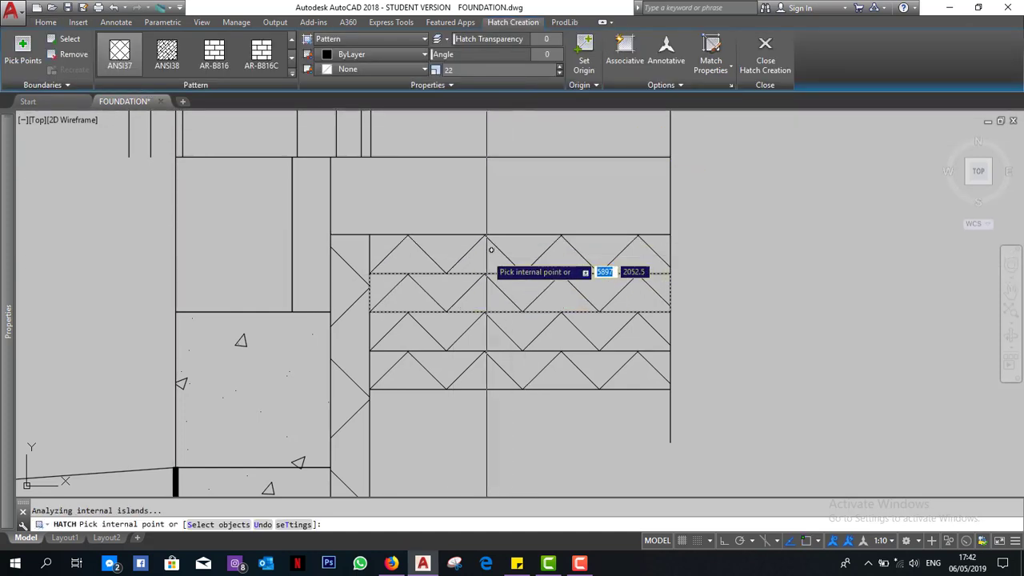
pyautogui.click(482, 254)
pyautogui.press('Escape')
pyautogui.click(482, 255)
pyautogui.click(478, 271)
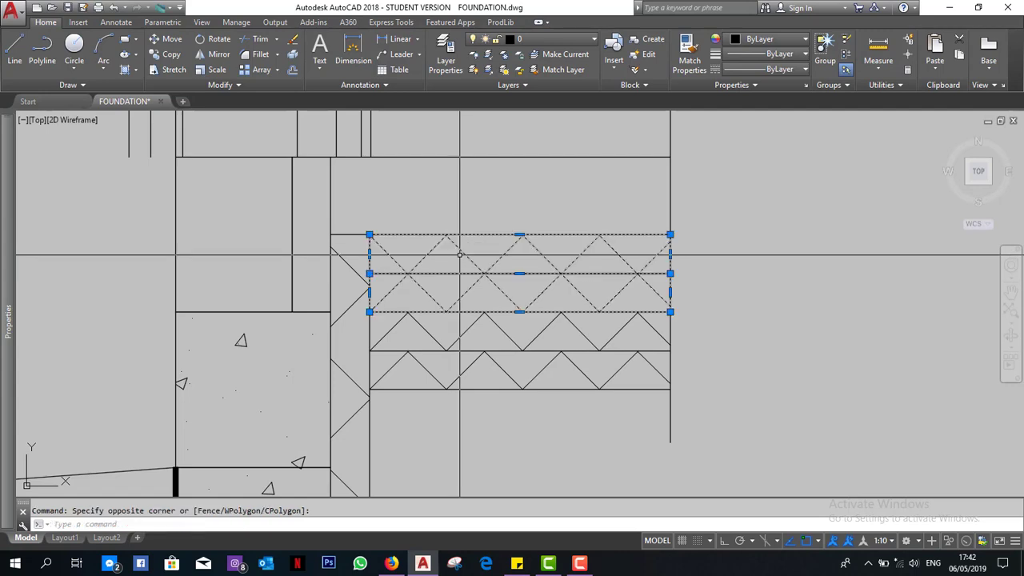
pyautogui.press('Delete')
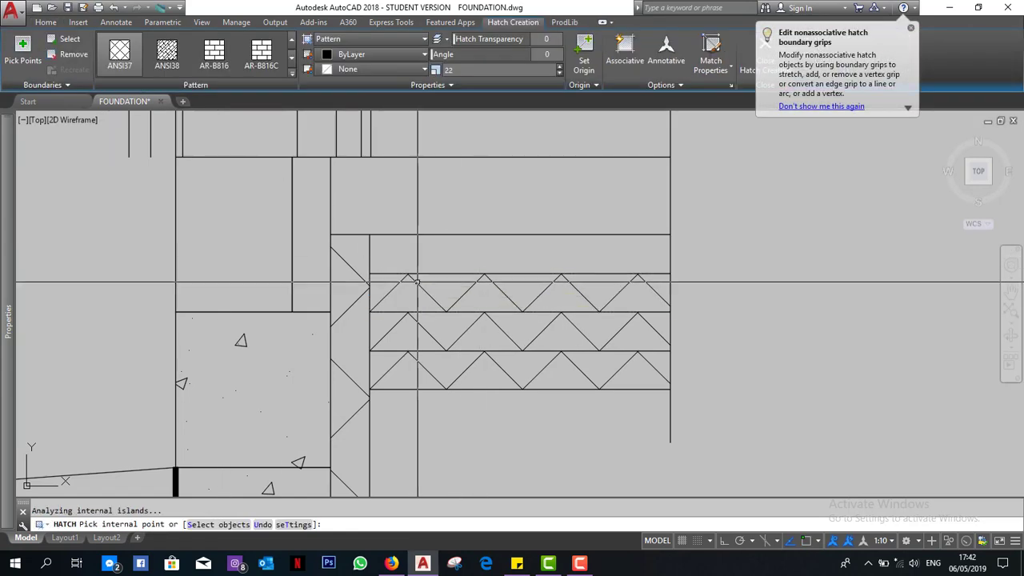
# Hatch the two upper floor insulation layers separately, each with the ANSI37 pattern at scale 22 and angle 0
pyautogui.press('Escape')
pyautogui.press('Return')
pyautogui.click(424, 256)
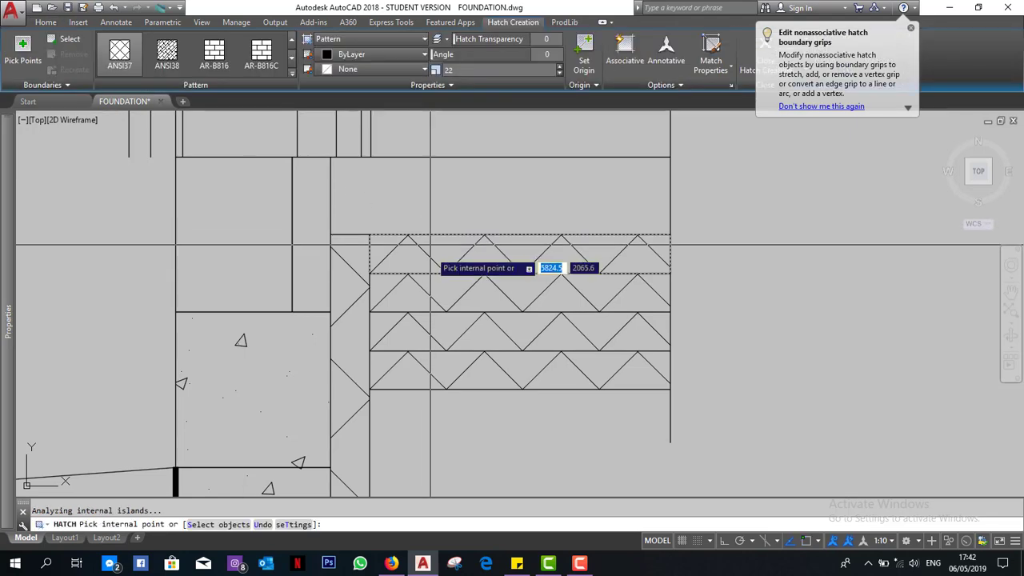
pyautogui.press('Escape')
# Examine the reference detail's concrete floor slab, its dashed reinforcement line and the bitumen felt at the wall junction
pyautogui.scroll(-4, 424, 258)
pyautogui.scroll(-5, 424, 256)
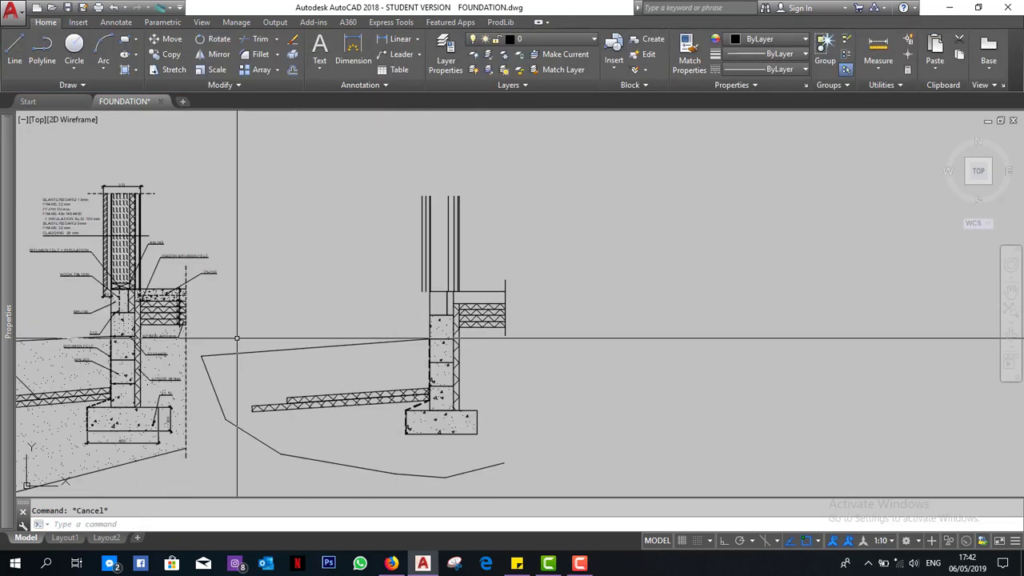
pyautogui.scroll(10, 279, 367)
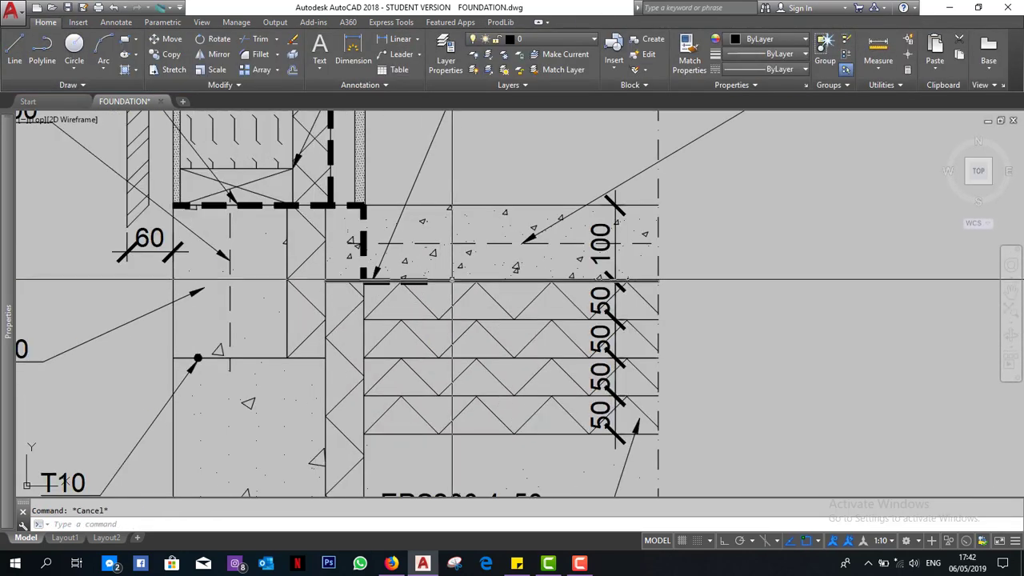
pyautogui.scroll(-2, 392, 300)
pyautogui.scroll(4, 448, 283)
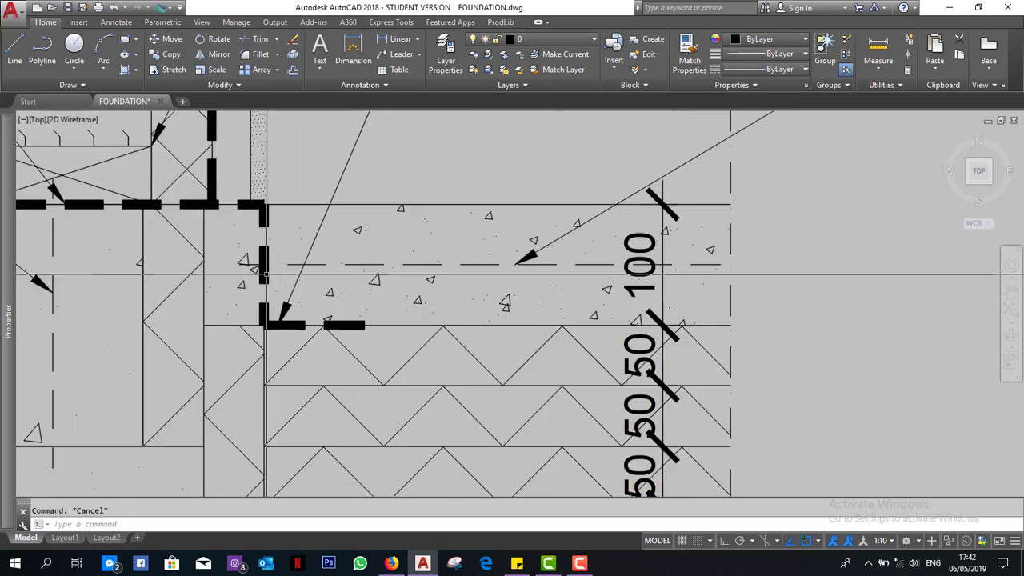
pyautogui.scroll(-2, 468, 280)
pyautogui.scroll(-2, 468, 280)
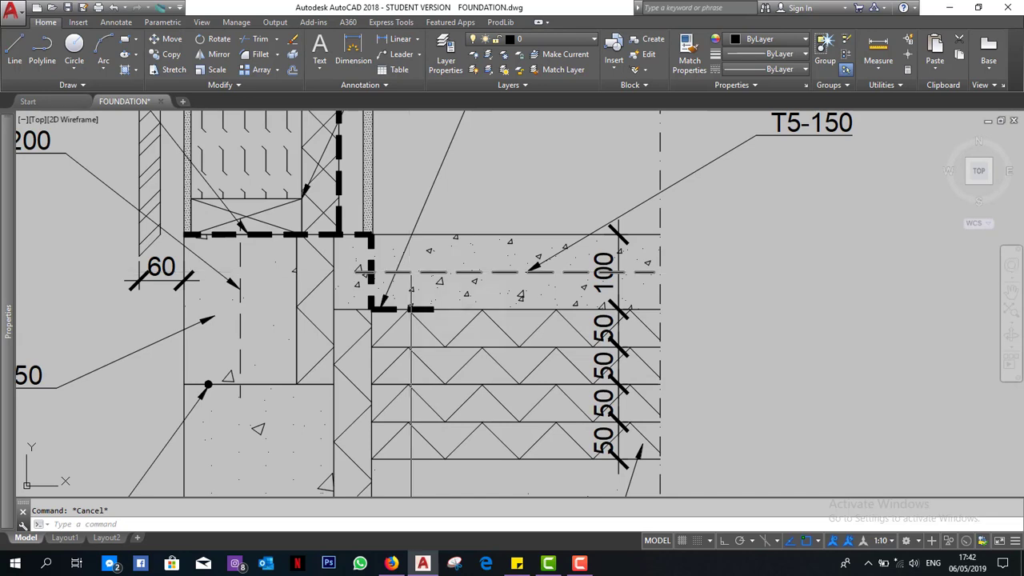
pyautogui.scroll(2, 378, 278)
pyautogui.scroll(-3, 377, 277)
pyautogui.moveTo(635, 280); pyautogui.dragTo(547, 288, button='middle')
pyautogui.scroll(-2, 547, 289)
pyautogui.moveTo(811, 286); pyautogui.dragTo(559, 288, button='middle')
pyautogui.scroll(4, 559, 289)
pyautogui.moveTo(509, 240); pyautogui.dragTo(295, 237, button='middle')
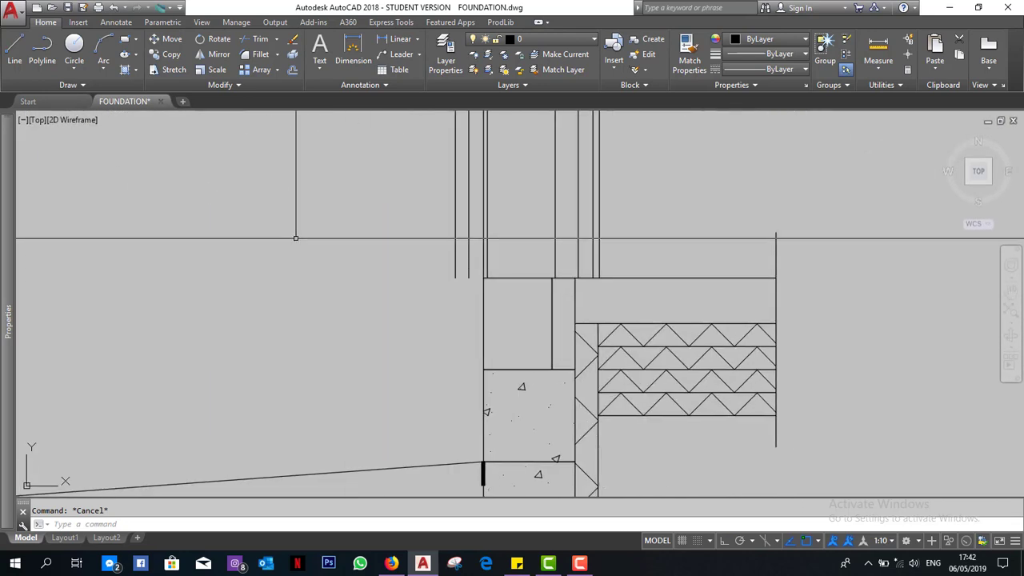
pyautogui.click(15, 51)
pyautogui.scroll(2, 560, 320)
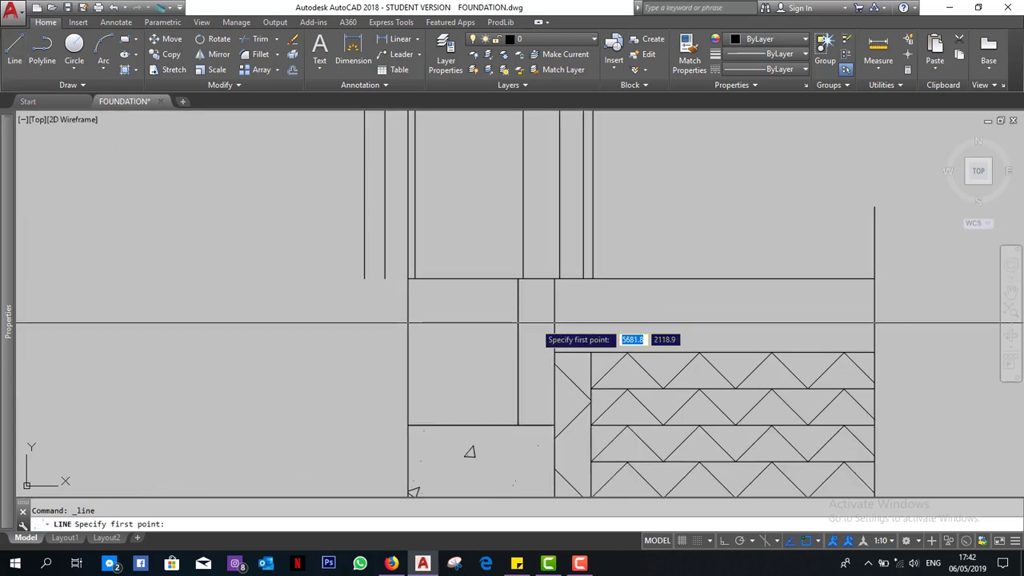
pyautogui.scroll(2, 552, 331)
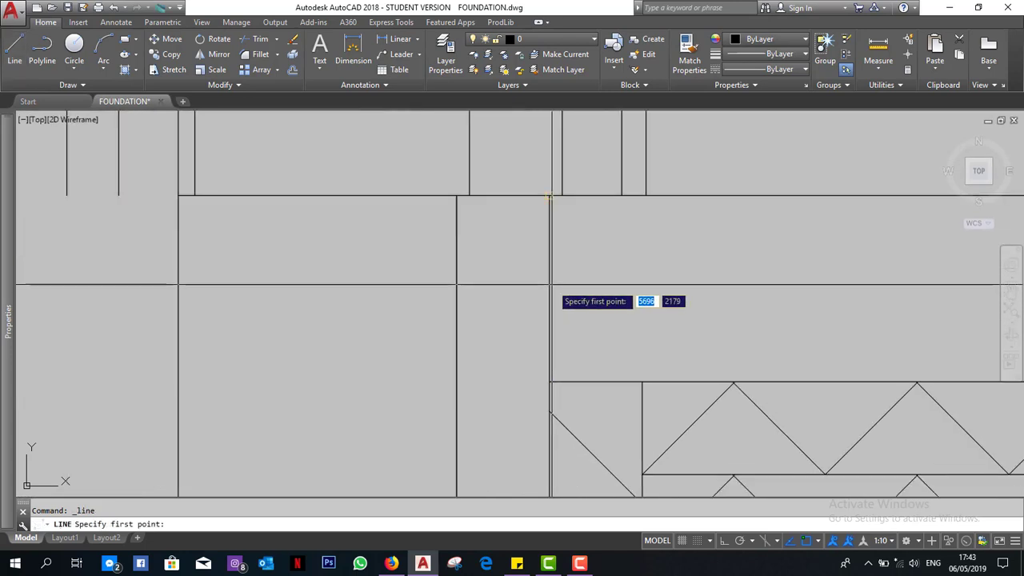
pyautogui.scroll(-1, 591, 296)
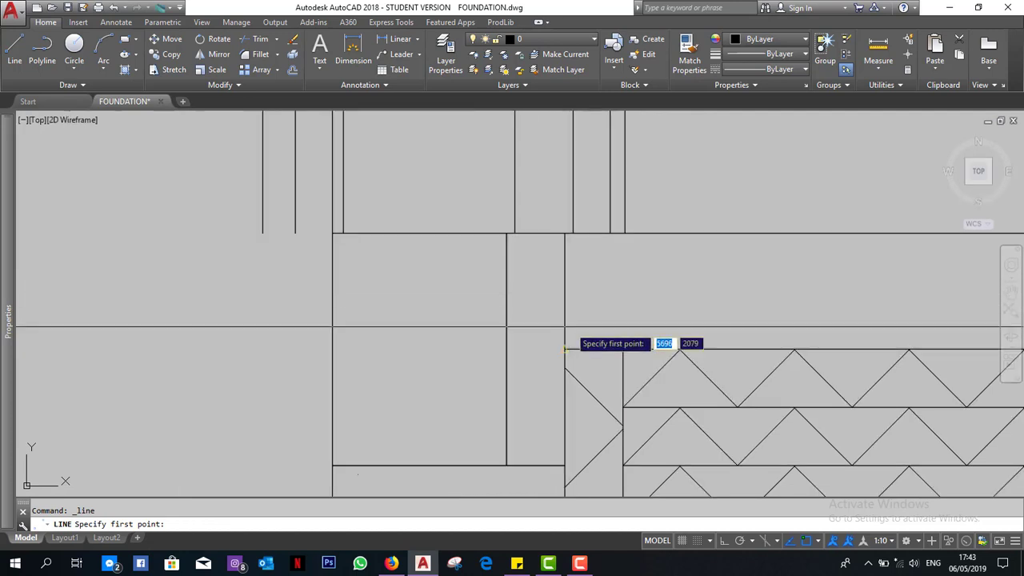
pyautogui.scroll(-2, 595, 303)
pyautogui.moveTo(630, 311); pyautogui.dragTo(545, 322, button='middle')
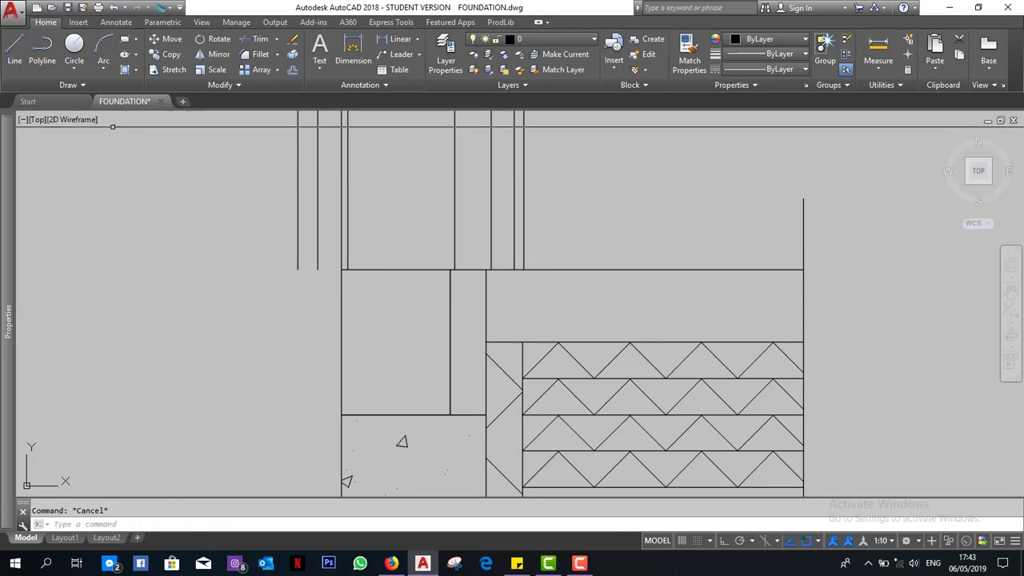
# Draw a vertical line 100 mm long along the floor slab's wall-side edge, from the slab's underside to its upper edge
pyautogui.click(14, 62)
pyautogui.scroll(4, 483, 338)
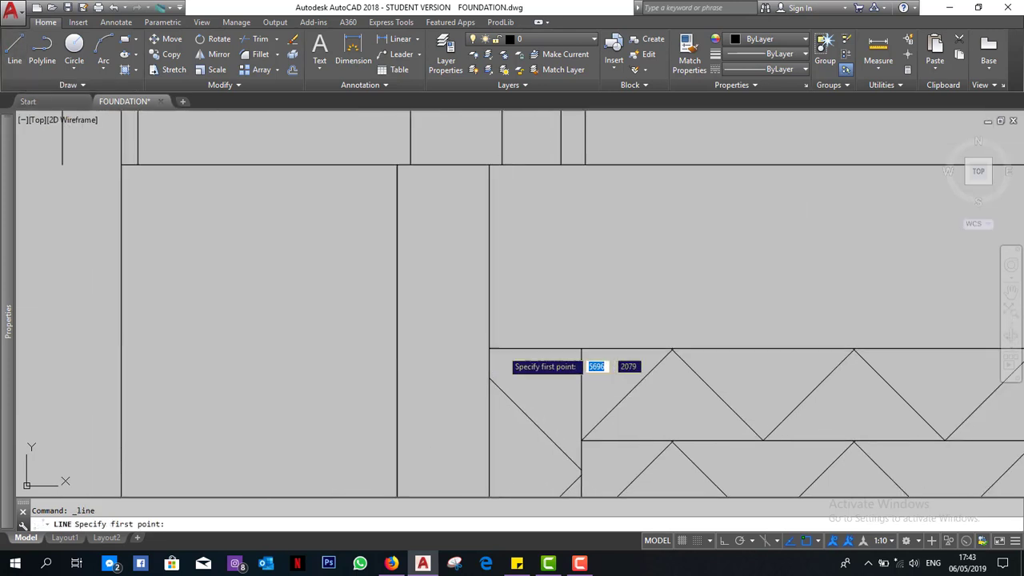
pyautogui.click(490, 348)
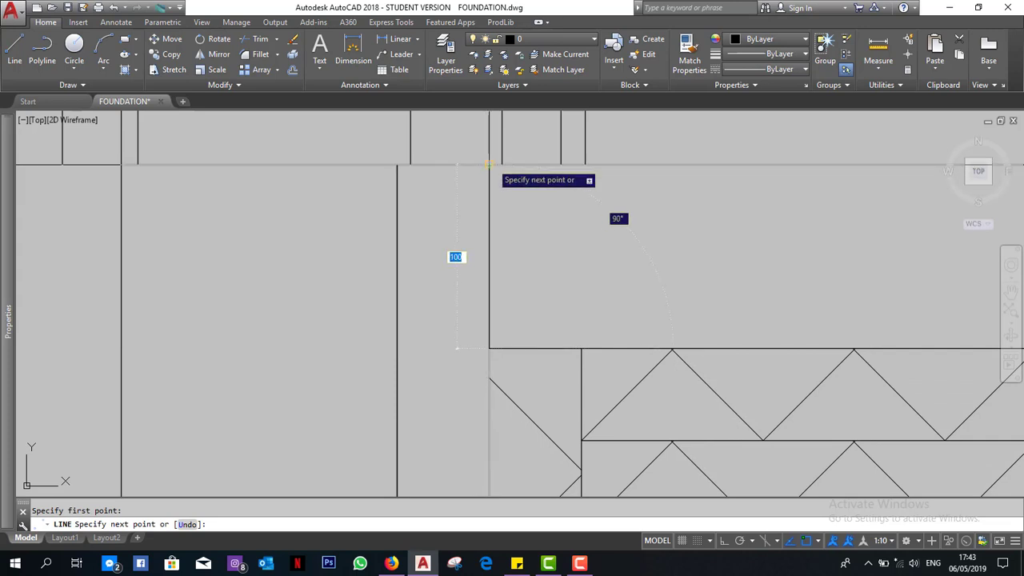
pyautogui.scroll(-1, 487, 164)
pyautogui.press('Escape')
pyautogui.scroll(-2, 263, 212)
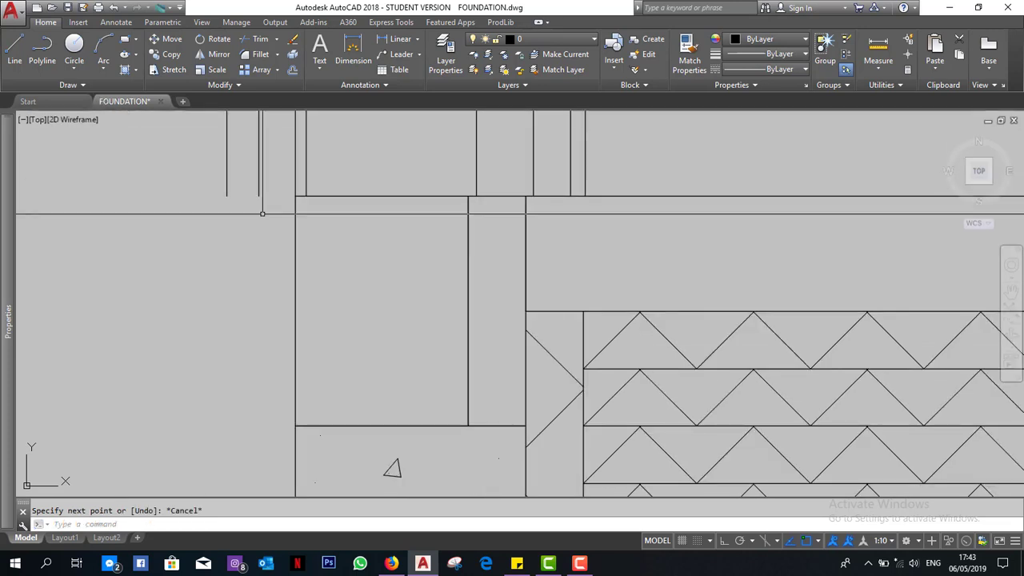
pyautogui.click(525, 268)
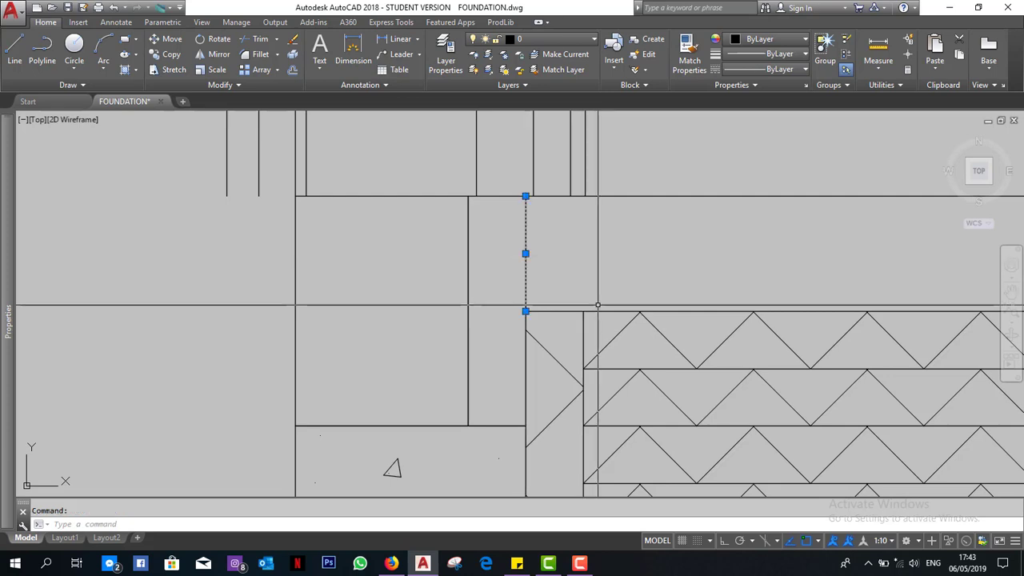
pyautogui.press('Escape')
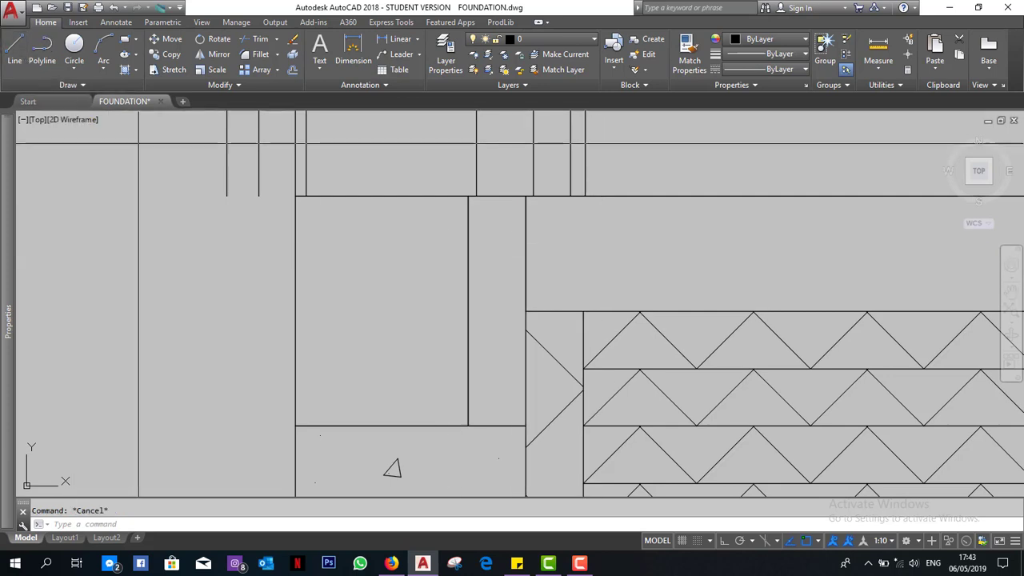
# Draw a horizontal line across the floor slab from the midpoint of its wall-side edge to the vertical closing line
pyautogui.click(14, 50)
pyautogui.moveTo(504, 268); pyautogui.dragTo(336, 275, button='middle')
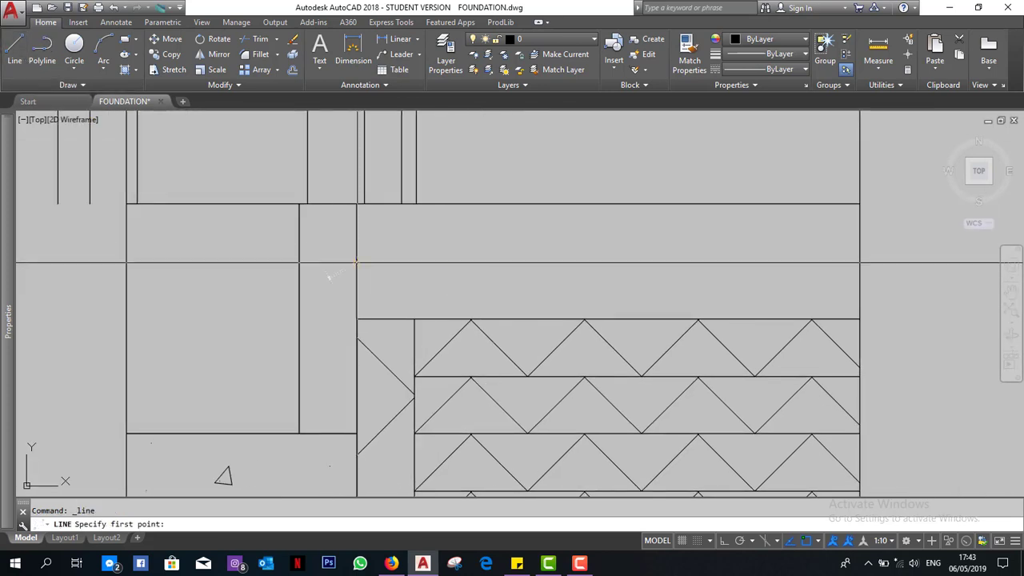
pyautogui.click(357, 262)
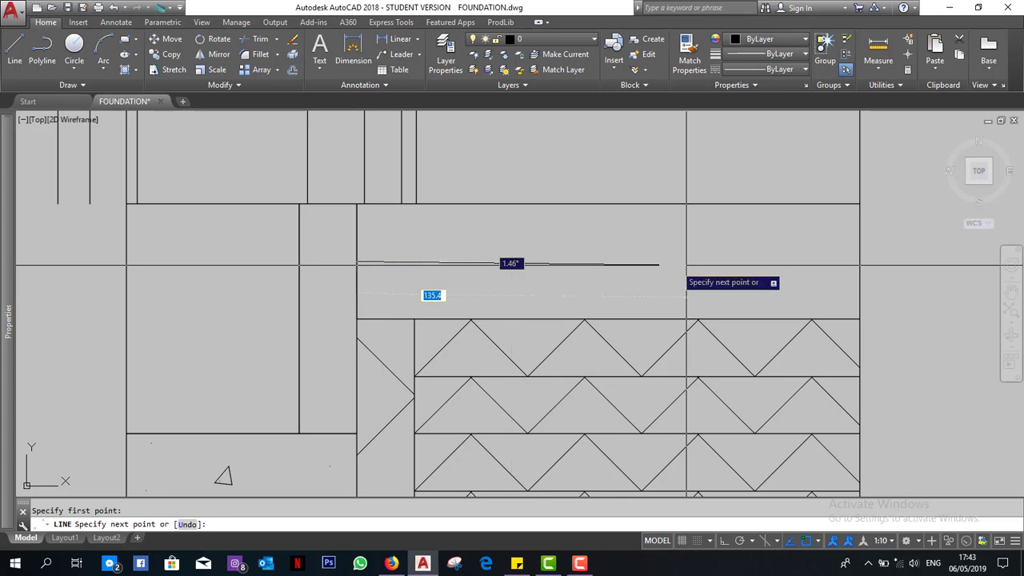
pyautogui.click(860, 261)
pyautogui.press('Escape')
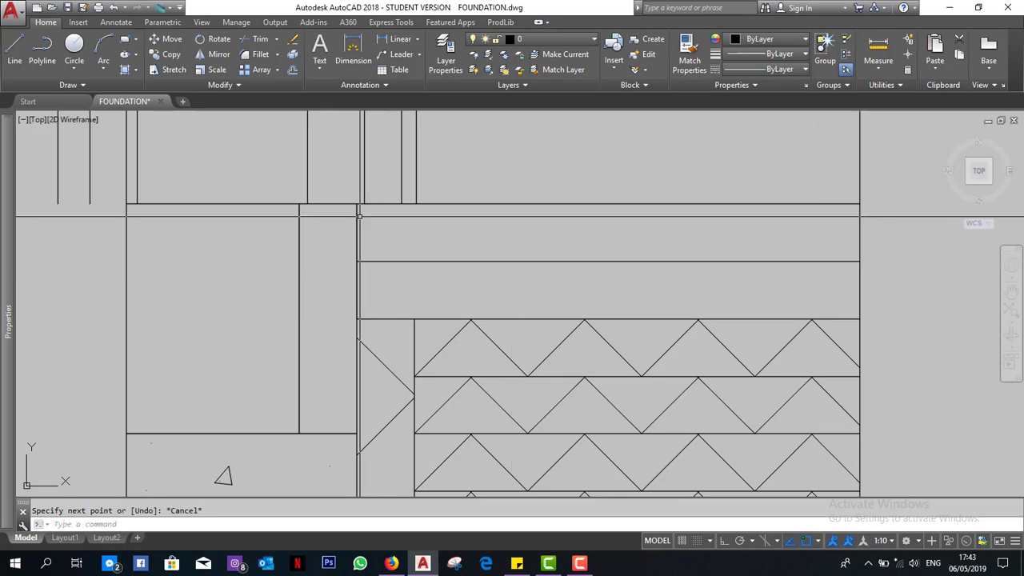
# Erase the added vertical line on the slab's wall-side edge and the horizontal line at the slab's mid-height
pyautogui.click(357, 225)
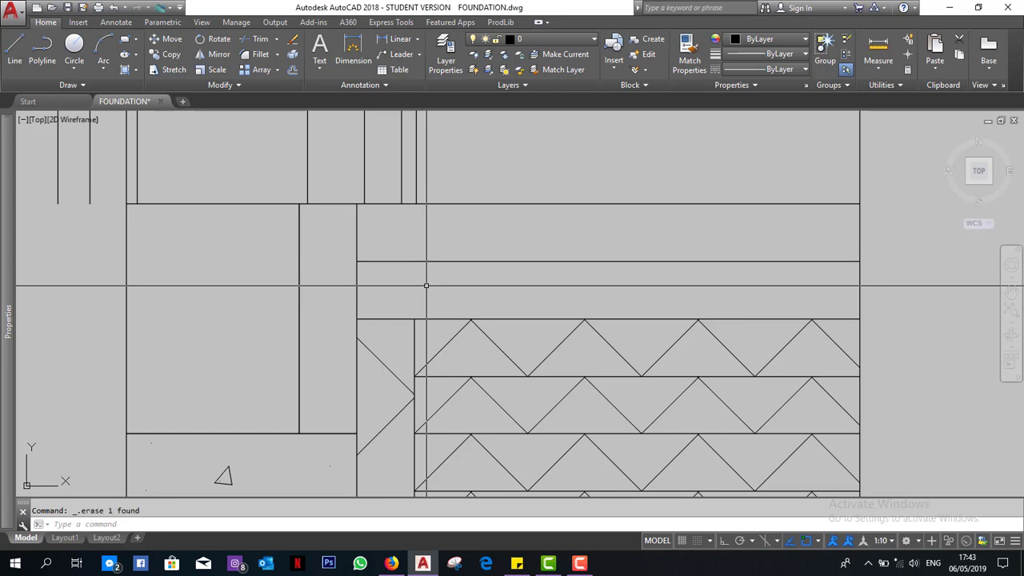
pyautogui.click(459, 279)
pyautogui.click(407, 247)
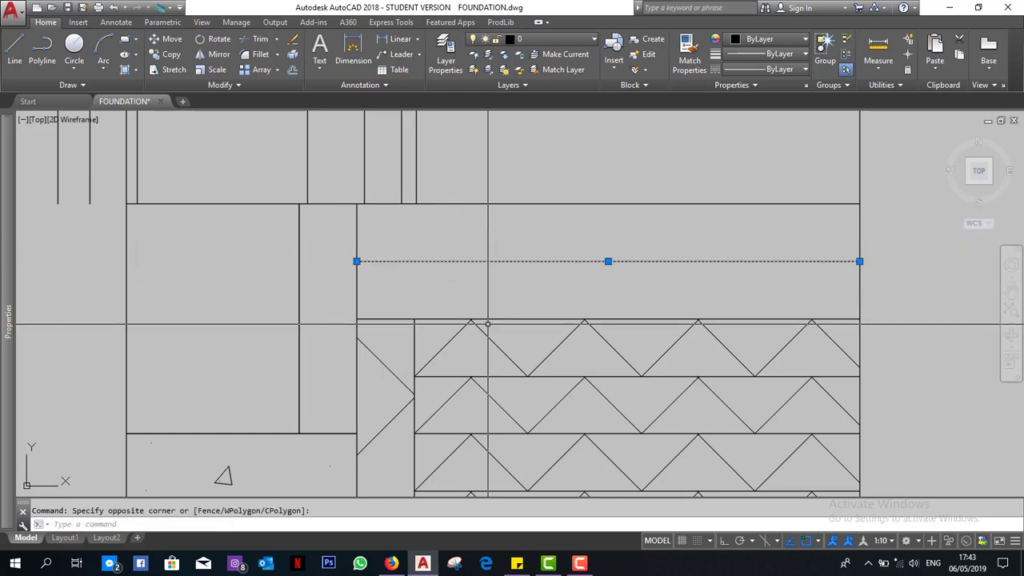
pyautogui.scroll(-3, 487, 323)
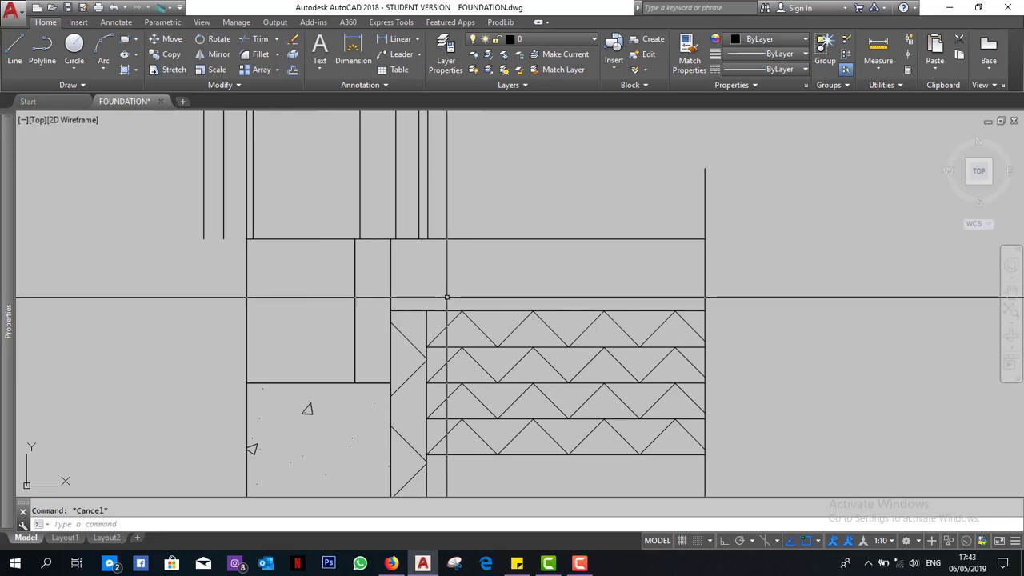
pyautogui.scroll(3, 400, 307)
pyautogui.scroll(-3, 422, 306)
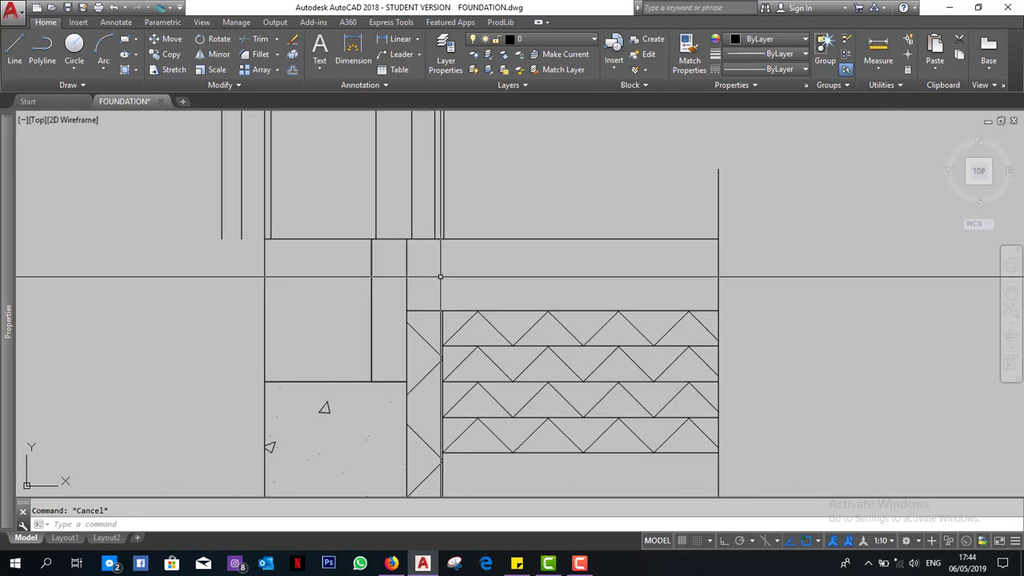
# Undo the last line and delete the short vertical line on the floor slab's wall-side edge
pyautogui.hotkey('ctrl', 'z')
pyautogui.scroll(-3, 498, 264)
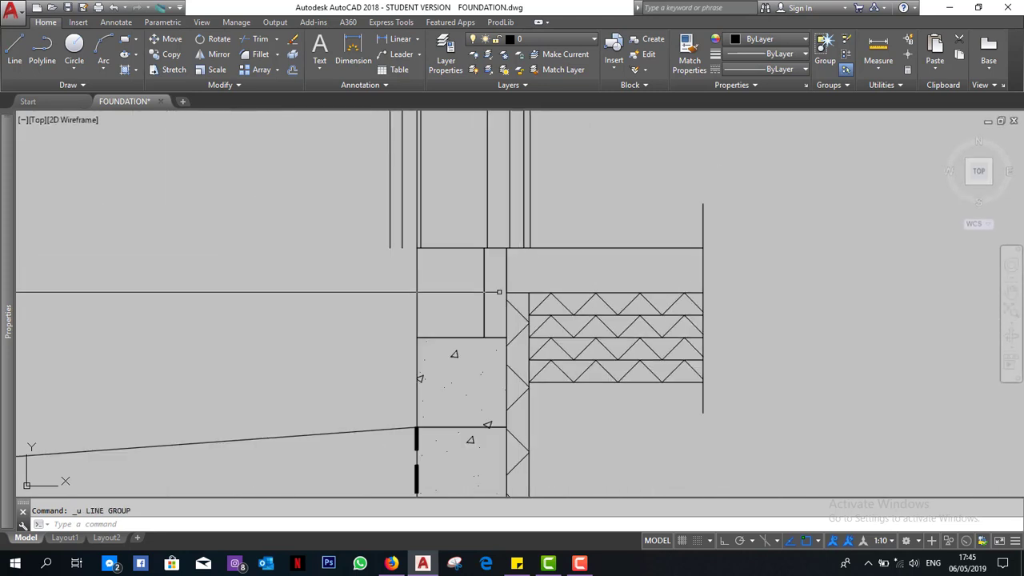
pyautogui.scroll(2, 509, 264)
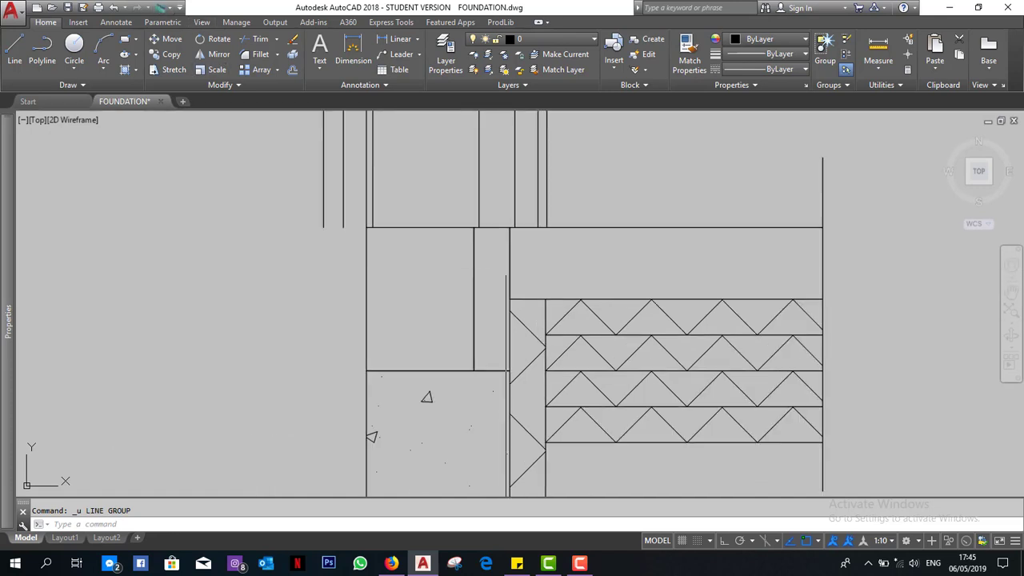
pyautogui.click(509, 264)
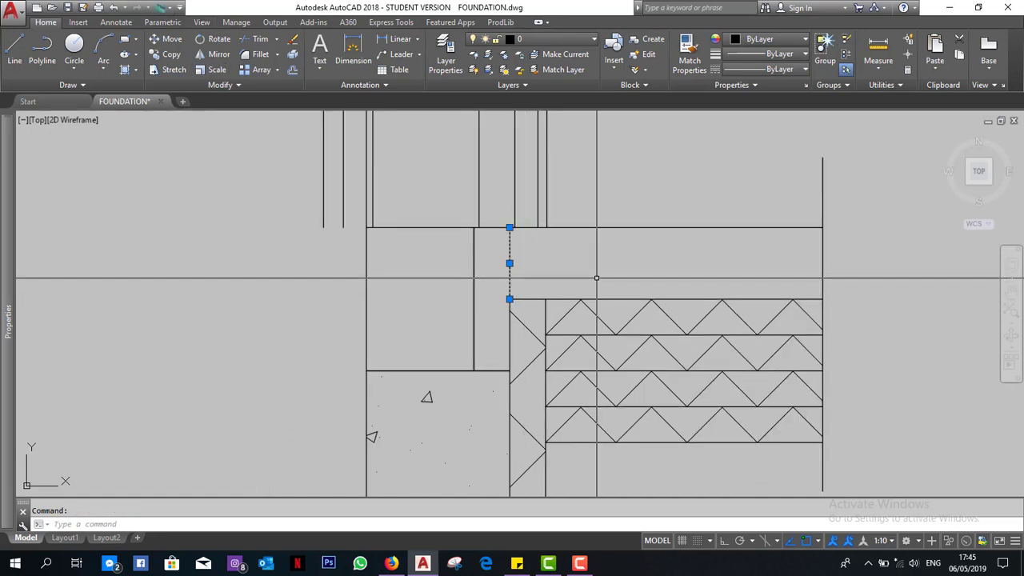
pyautogui.press('Delete')
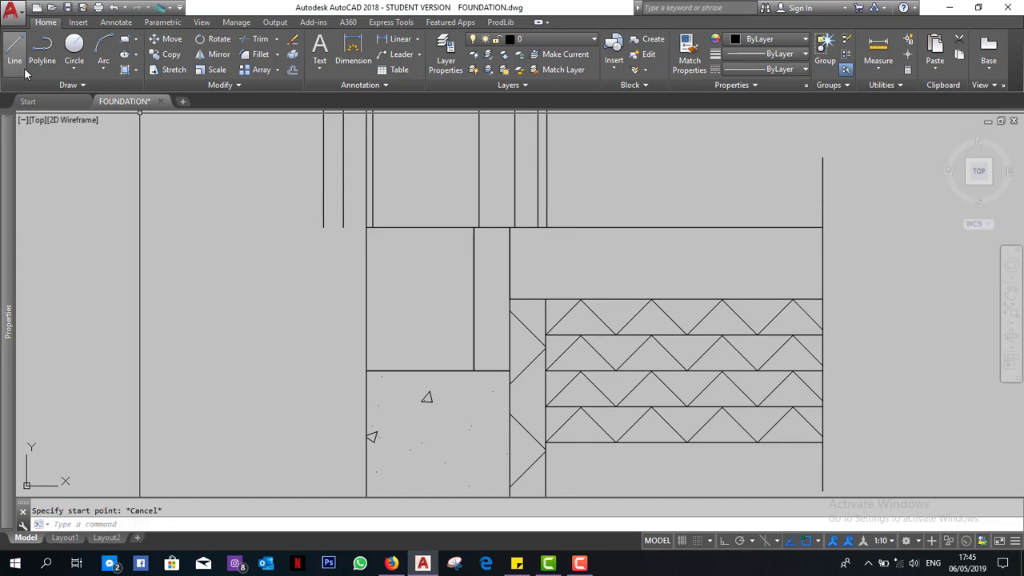
pyautogui.scroll(-3, 218, 318)
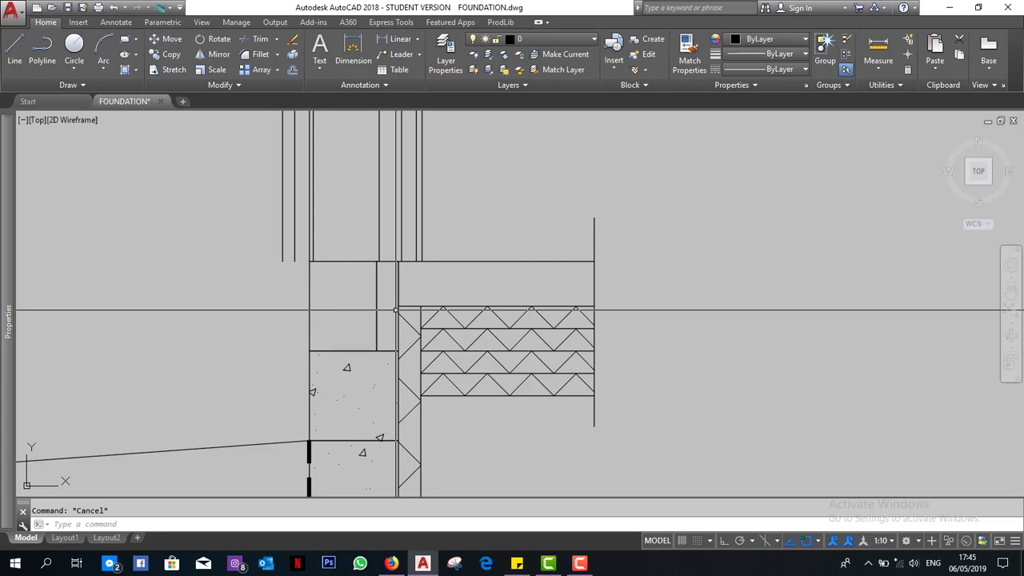
pyautogui.scroll(2, 395, 309)
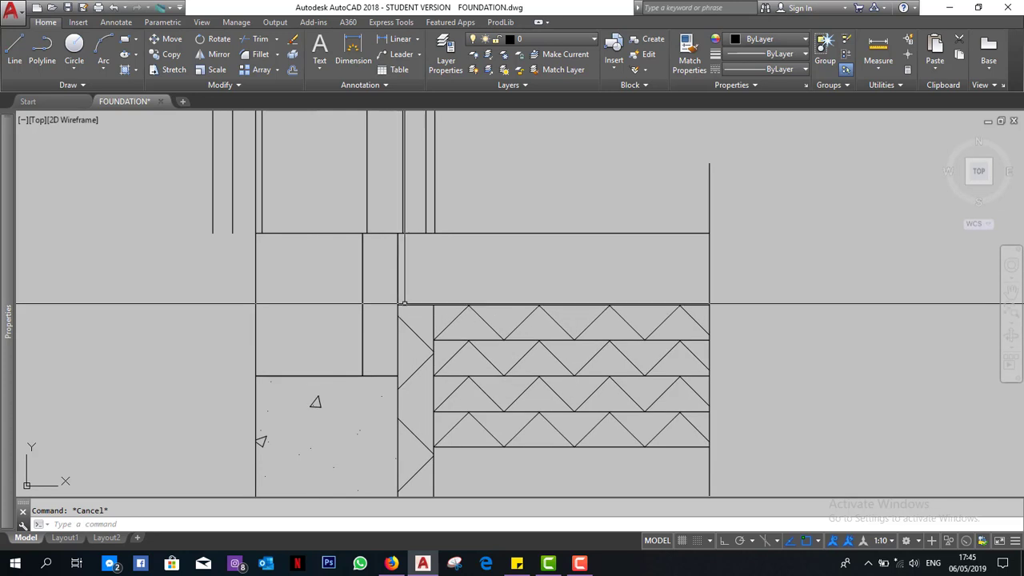
# Draw a horizontal line across the floor slab at mid-height to the vertical closing line, and erase the short vertical line on its wall-side edge
pyautogui.keyDown('shift'); pyautogui.rightClick(453, 279); pyautogui.keyUp('shift')
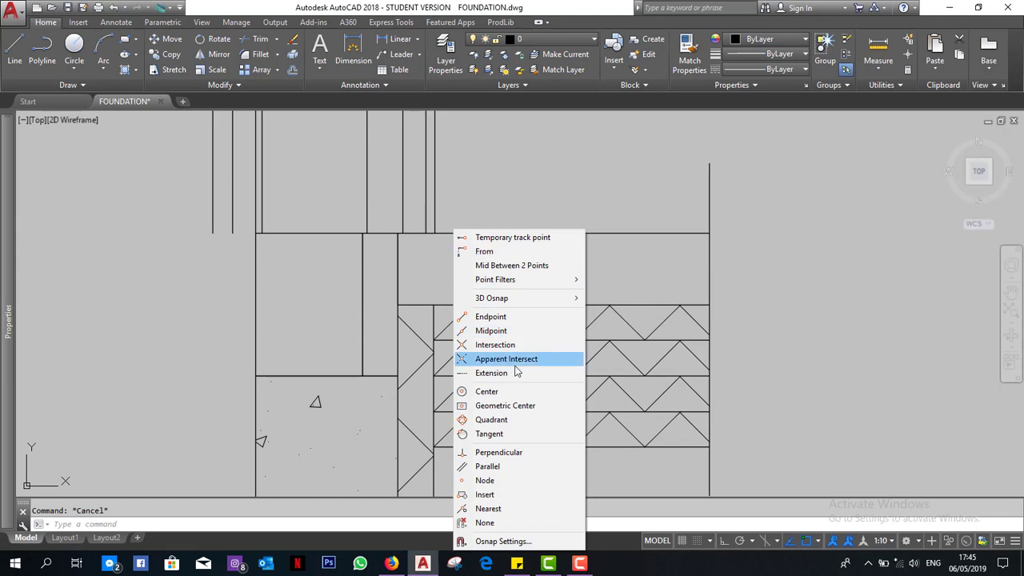
pyautogui.press('Escape')
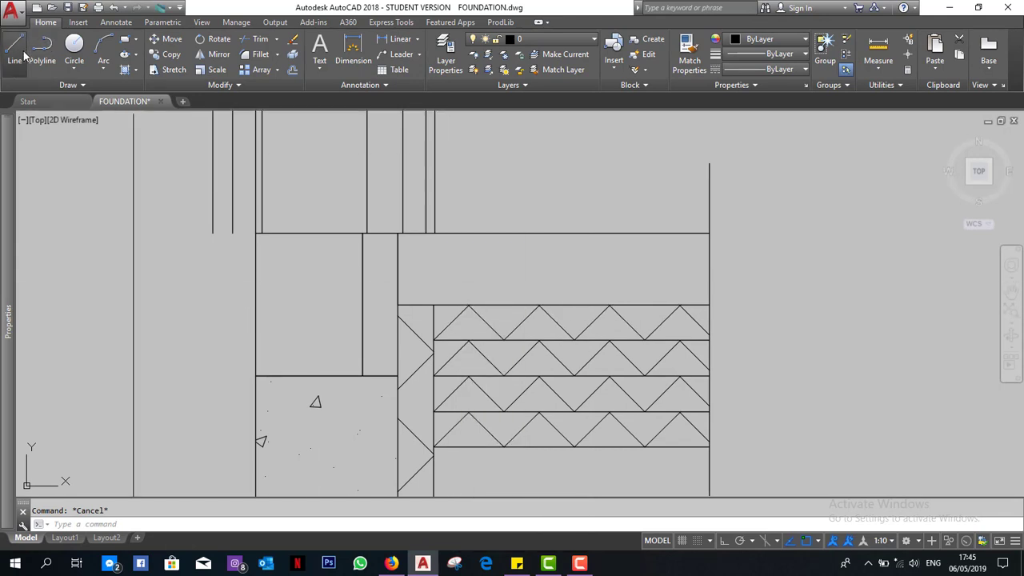
pyautogui.click(18, 50)
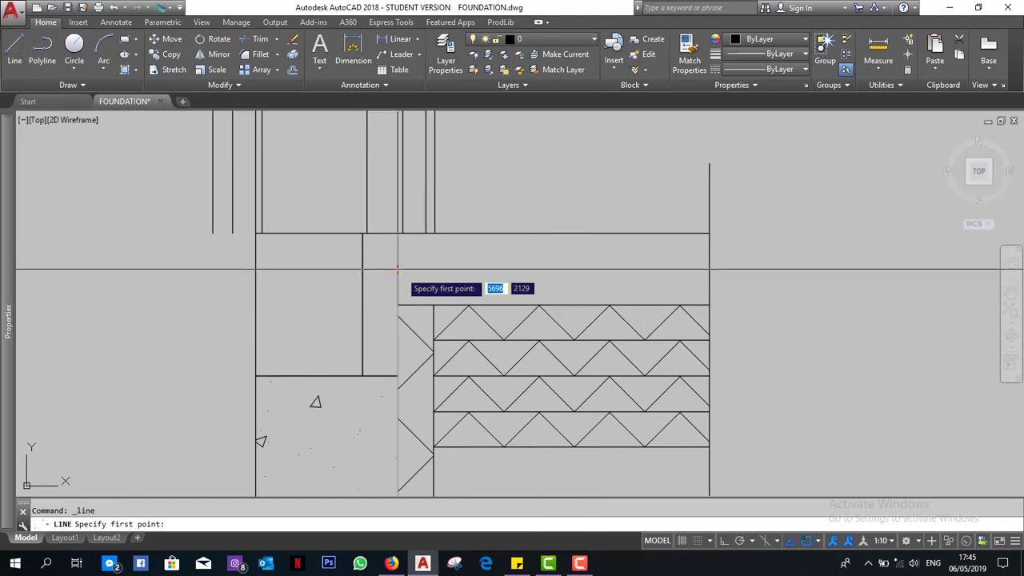
pyautogui.click(397, 269)
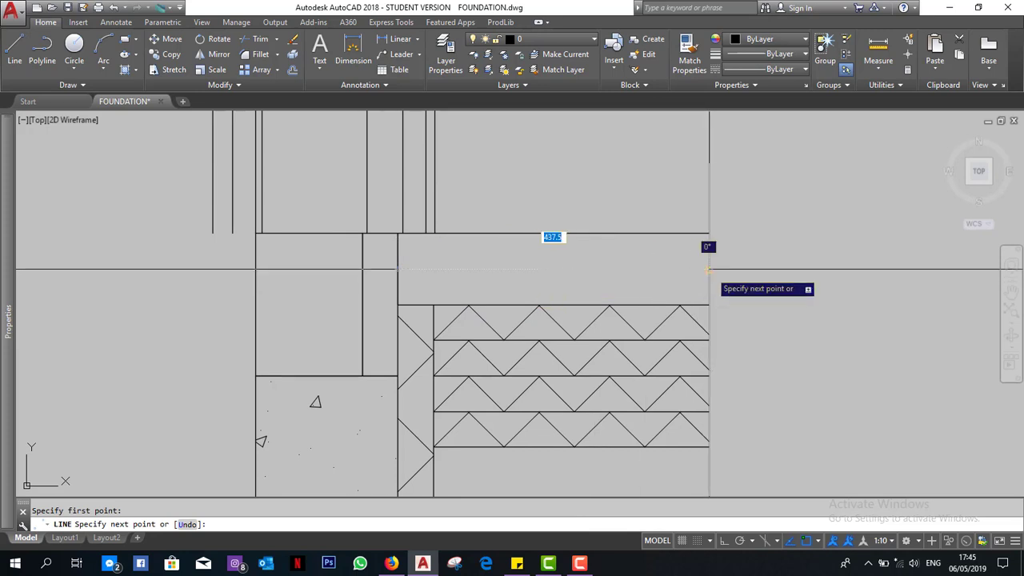
pyautogui.click(708, 269)
pyautogui.press('Escape')
pyautogui.click(398, 253)
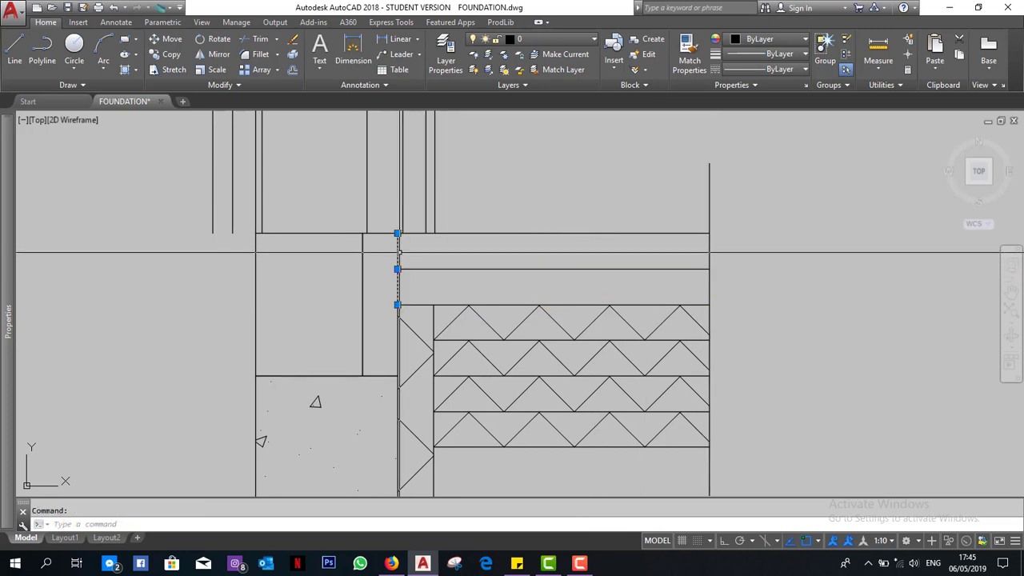
pyautogui.scroll(-4, 497, 297)
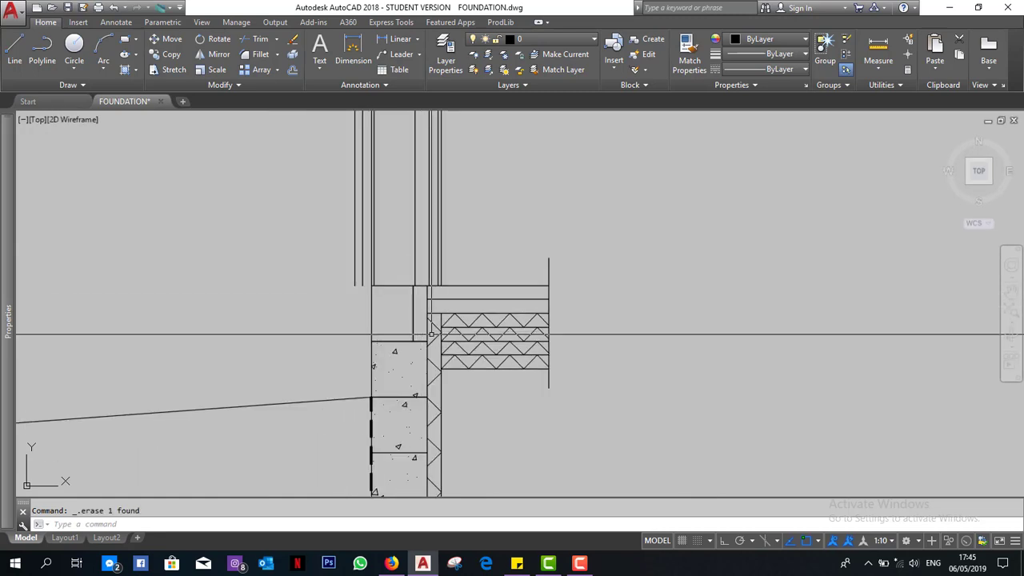
# Change the linetype of the floor slab's mid-height line to DASHED2
pyautogui.scroll(2, 412, 326)
pyautogui.moveTo(412, 326); pyautogui.dragTo(597, 330, button='middle')
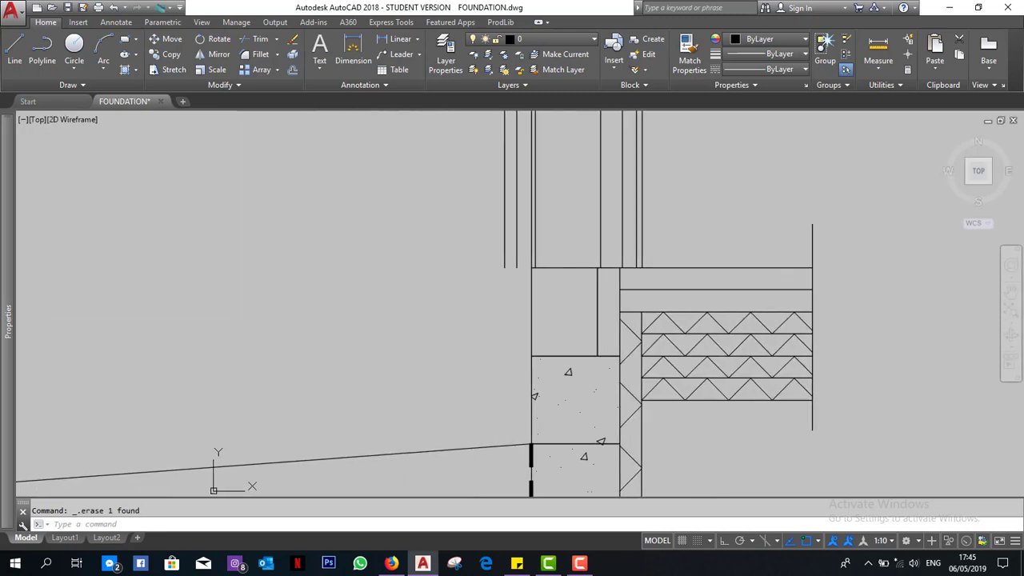
pyautogui.scroll(-4, 314, 330)
pyautogui.moveTo(282, 333); pyautogui.dragTo(461, 345, button='middle')
pyautogui.scroll(2, 265, 347)
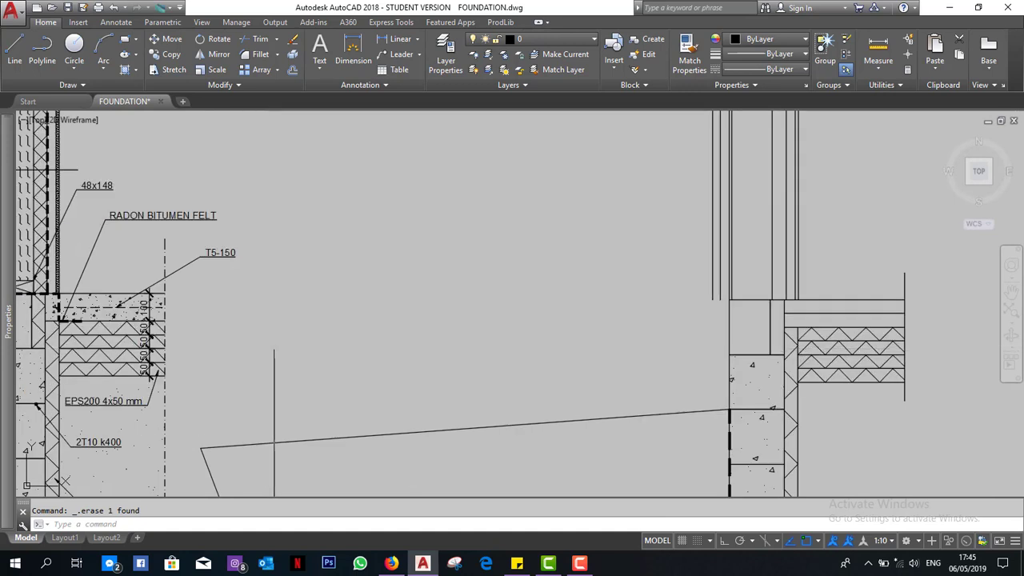
pyautogui.click(787, 71)
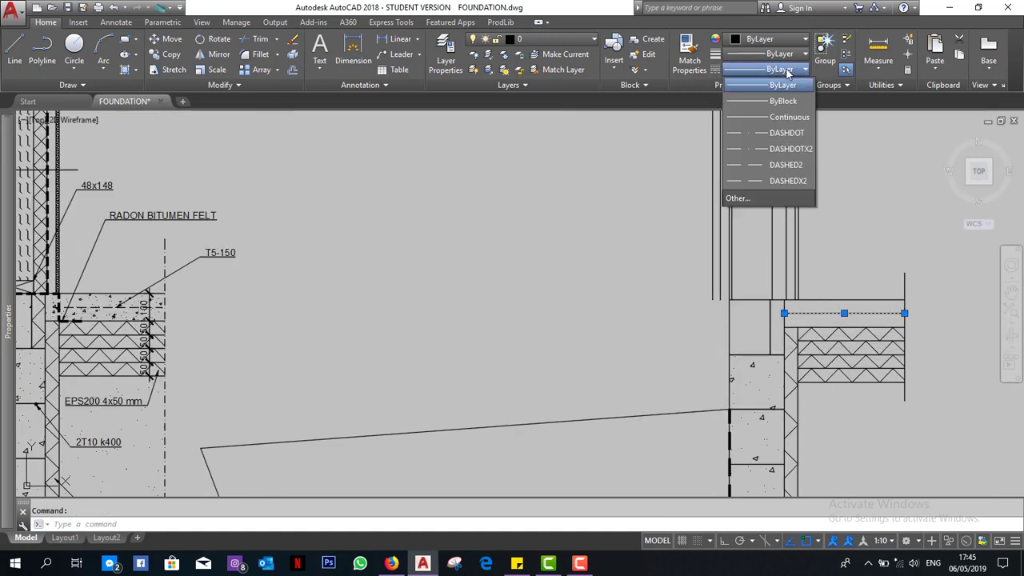
pyautogui.click(783, 166)
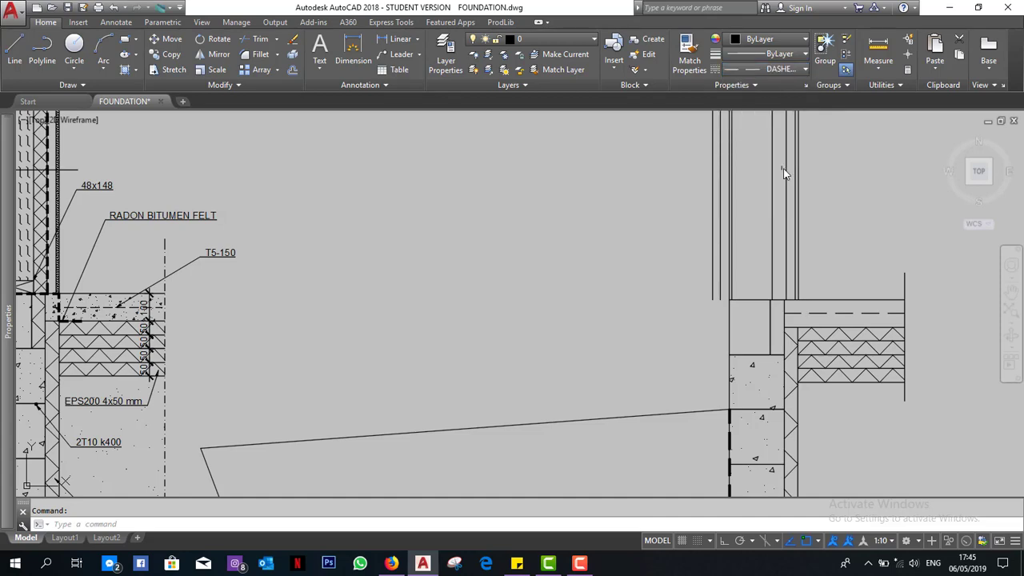
pyautogui.press('Escape')
# Examine the reference detail's wall layers, floor slab and lower cladding end, and compare them with the redrawn section
pyautogui.scroll(2, 642, 330)
pyautogui.scroll(-3, 643, 330)
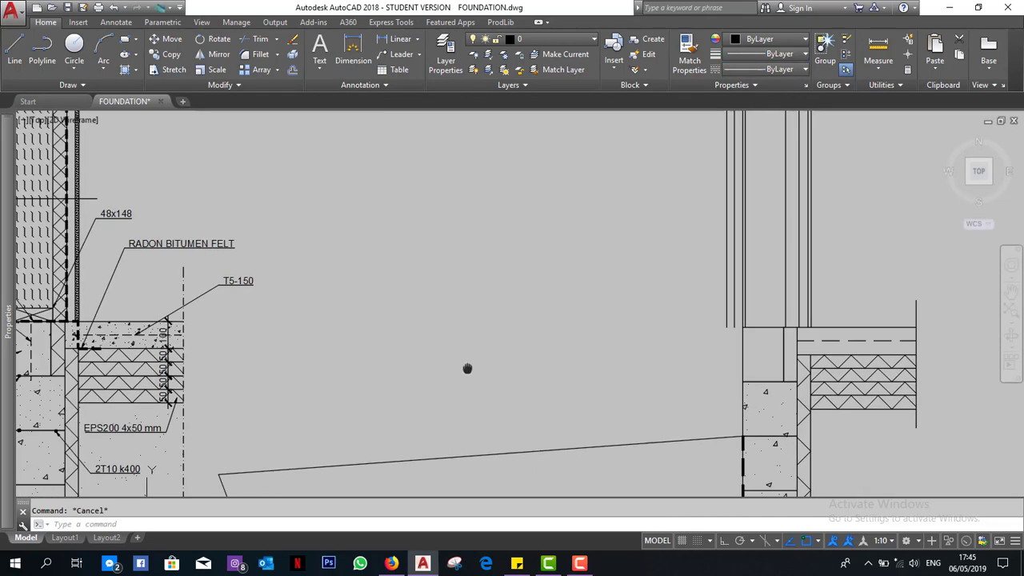
pyautogui.scroll(4, 199, 369)
pyautogui.scroll(-3, 198, 368)
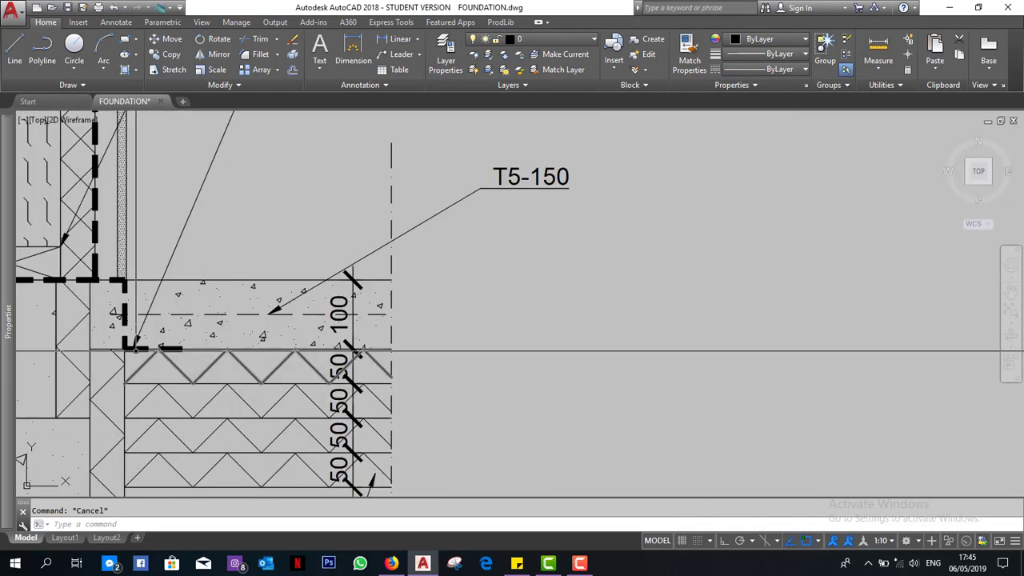
pyautogui.scroll(1, 252, 358)
pyautogui.scroll(-3, 252, 358)
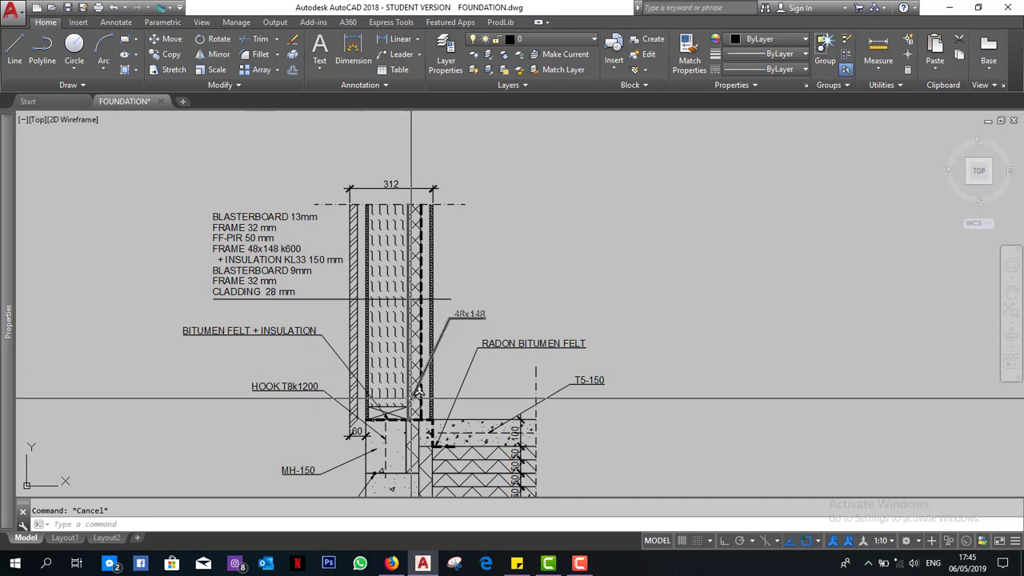
pyautogui.scroll(5, 393, 410)
pyautogui.scroll(-2, 393, 410)
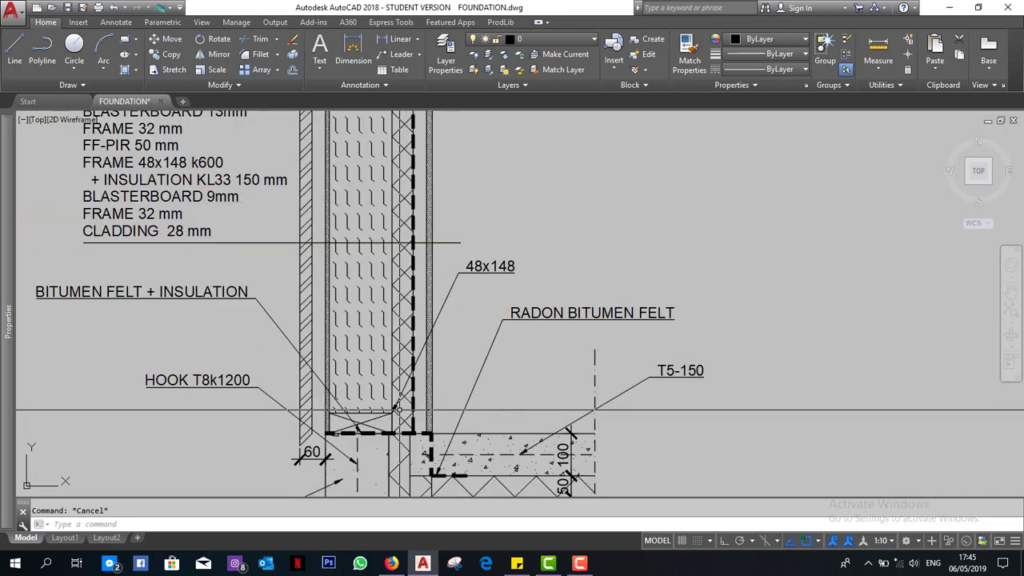
pyautogui.scroll(-2, 302, 308)
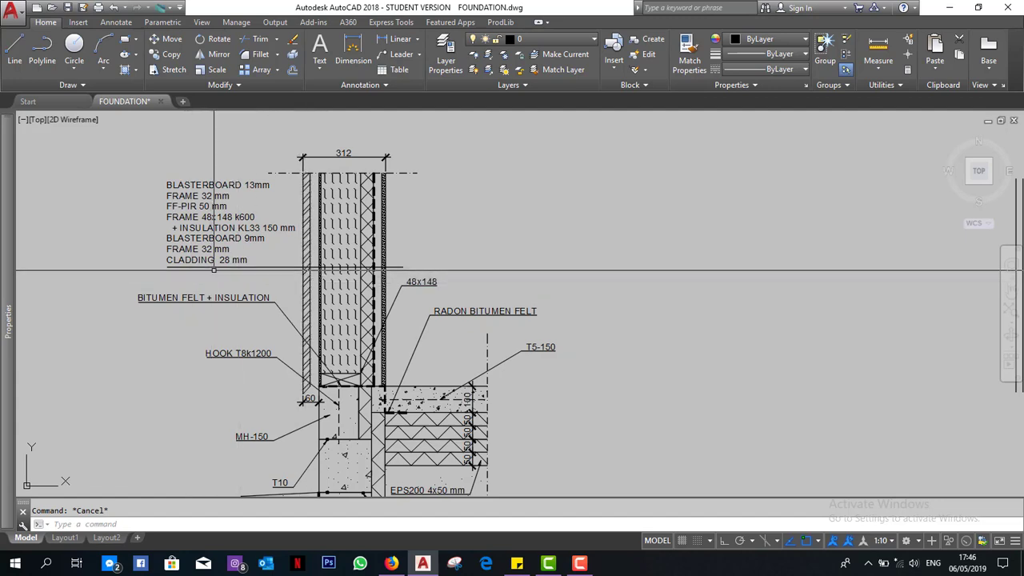
pyautogui.moveTo(612, 323); pyautogui.dragTo(516, 324, button='middle')
pyautogui.moveTo(674, 324); pyautogui.dragTo(581, 338, button='middle')
pyautogui.moveTo(780, 386); pyautogui.dragTo(737, 388, button='middle')
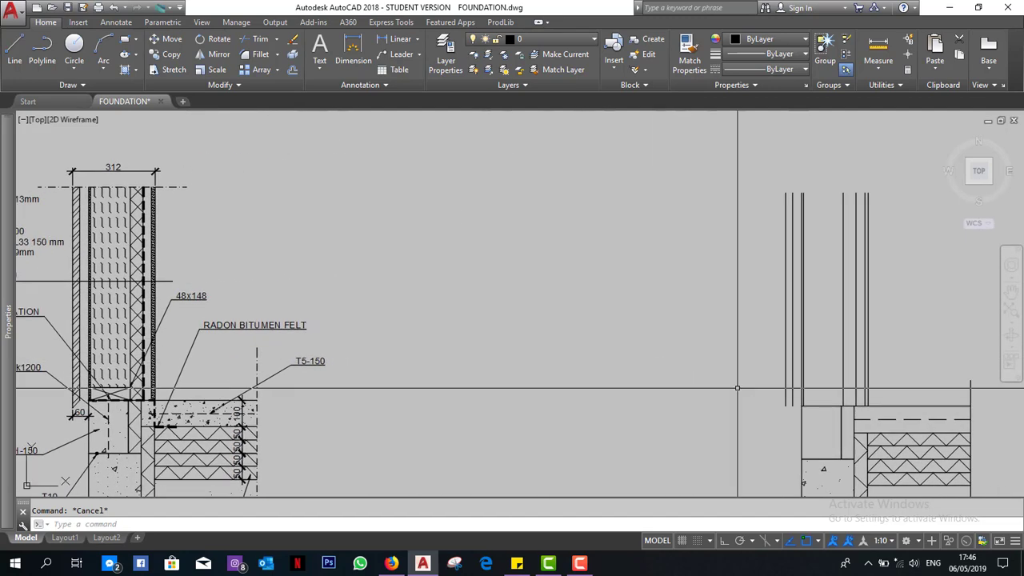
pyautogui.scroll(2, 740, 396)
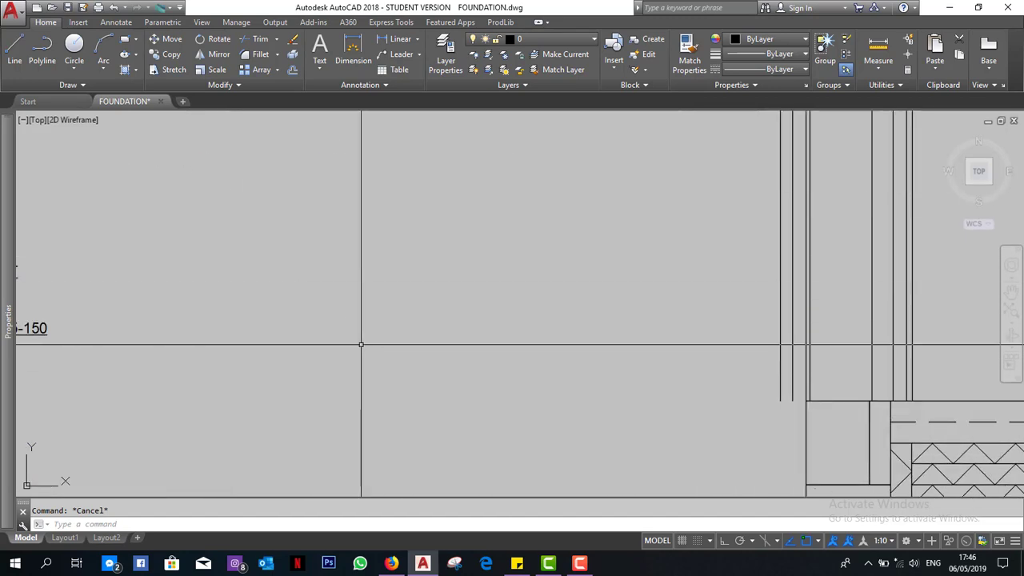
pyautogui.scroll(-3, 360, 344)
pyautogui.scroll(2, 336, 346)
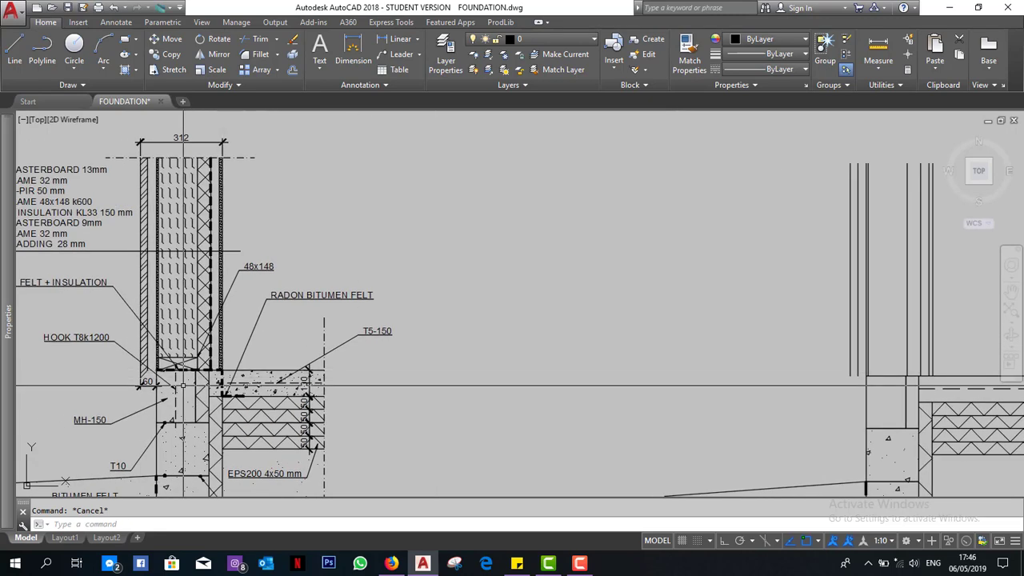
pyautogui.scroll(4, 154, 386)
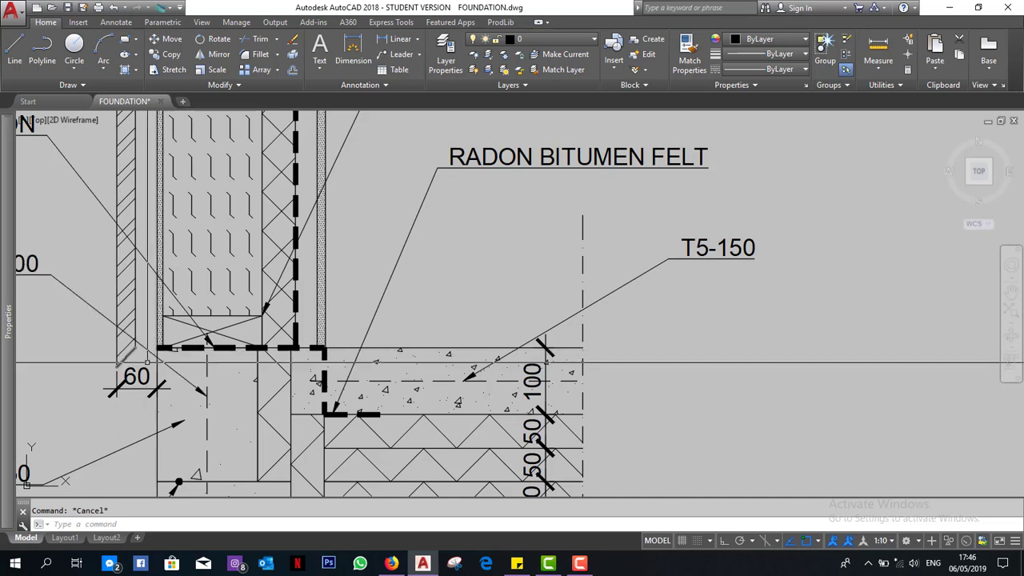
pyautogui.scroll(-2, 450, 362)
# Extend the outer cladding line downward with a short vertical line, and join it to the inner cladding line's lower end with a slanted line about 46 mm long
pyautogui.moveTo(656, 368); pyautogui.dragTo(434, 379, button='middle')
pyautogui.moveTo(889, 368); pyautogui.dragTo(480, 390, button='middle')
pyautogui.scroll(2, 723, 385)
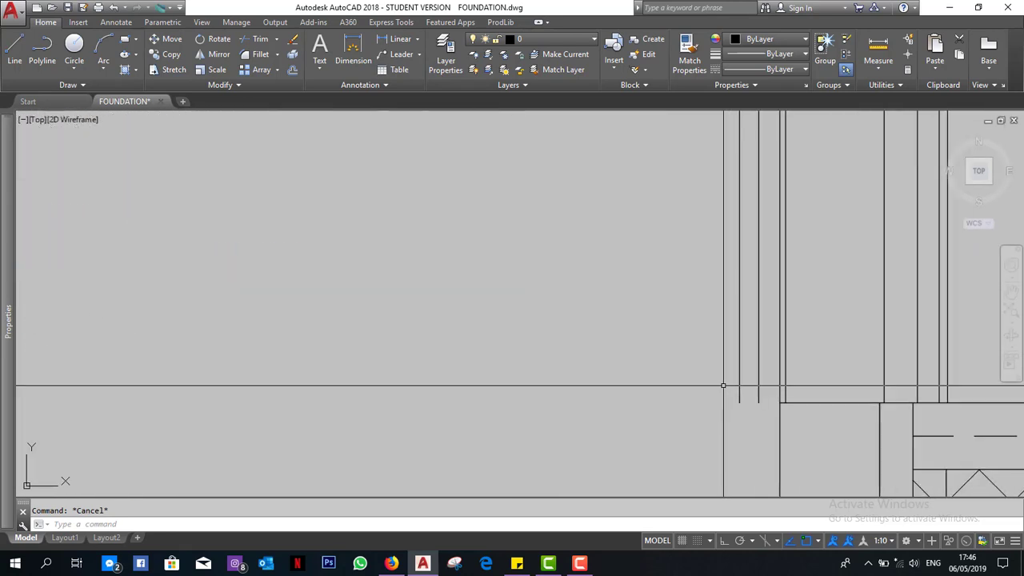
pyautogui.moveTo(723, 386); pyautogui.dragTo(535, 393, button='middle')
pyautogui.click(9, 62)
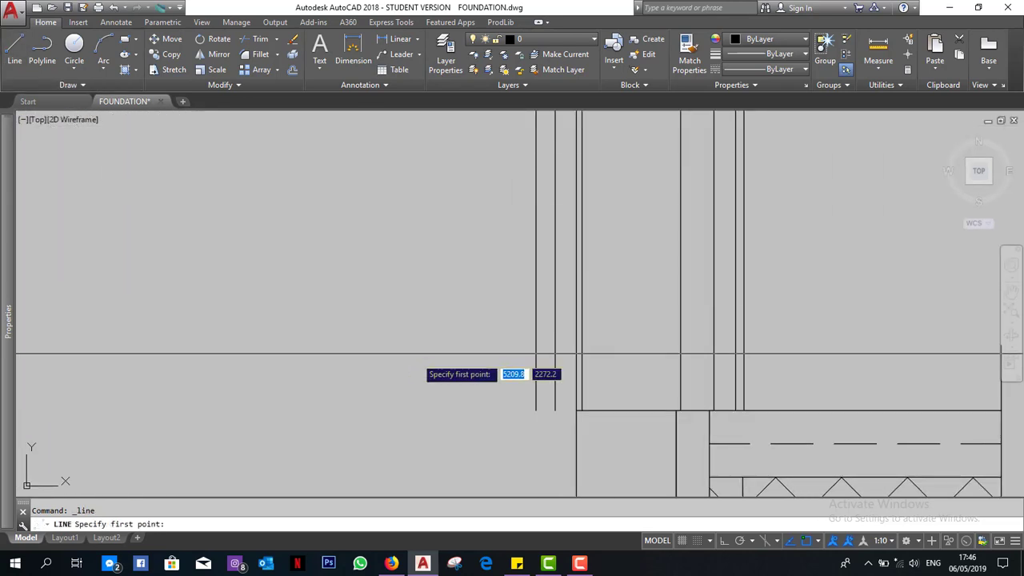
pyautogui.scroll(2, 531, 407)
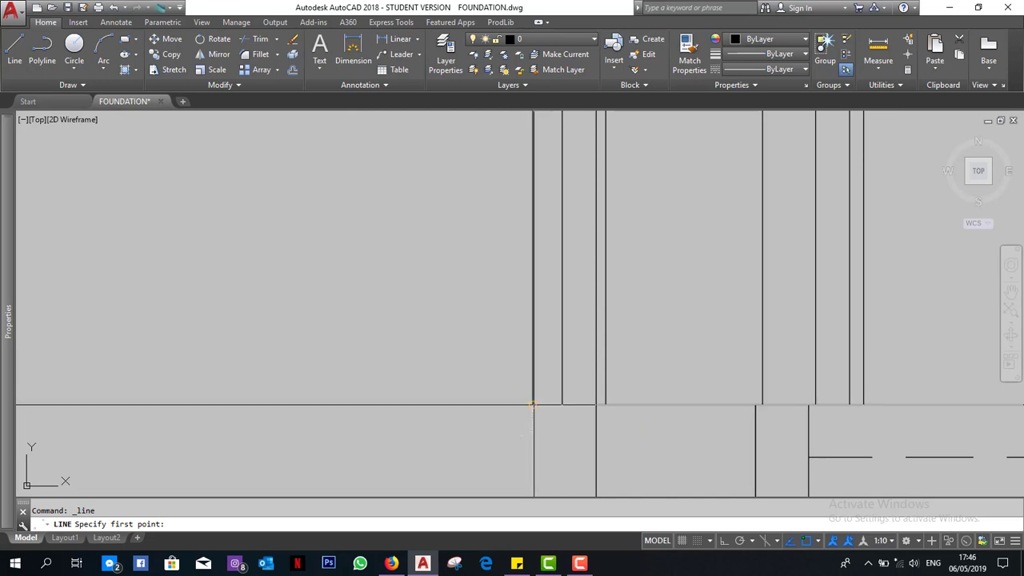
pyautogui.click(532, 405)
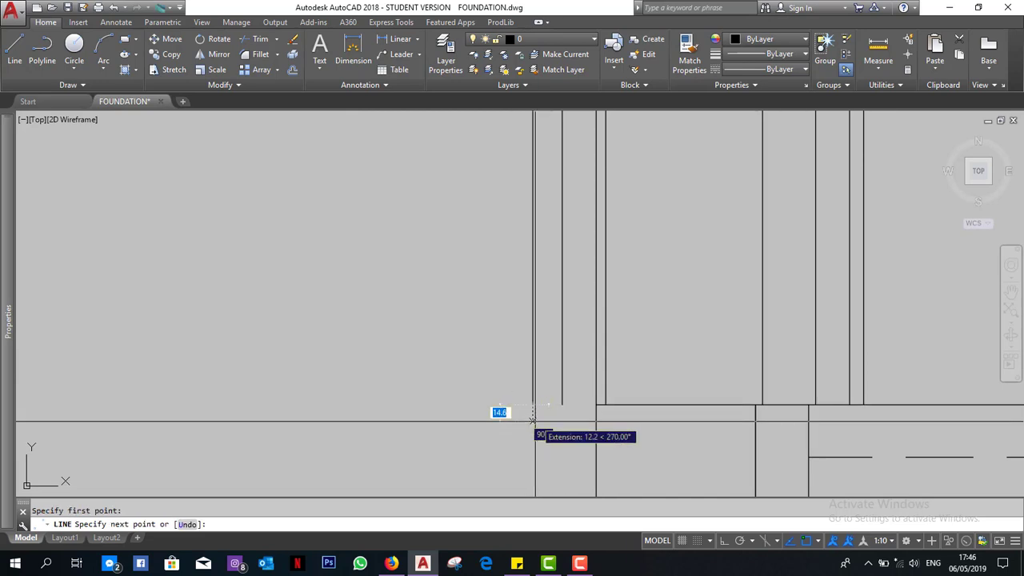
pyautogui.click(532, 442)
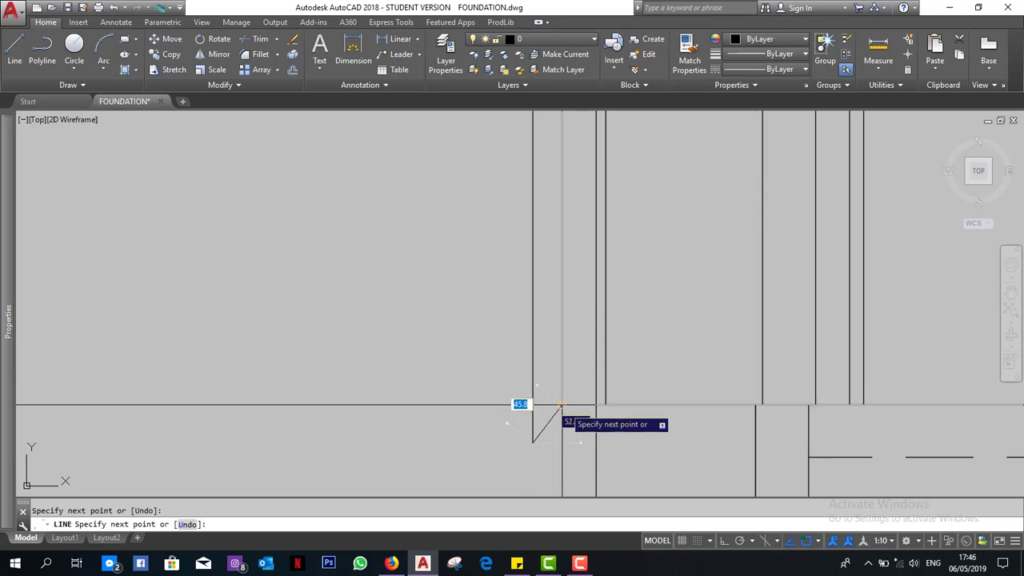
pyautogui.click(562, 406)
pyautogui.press('Escape')
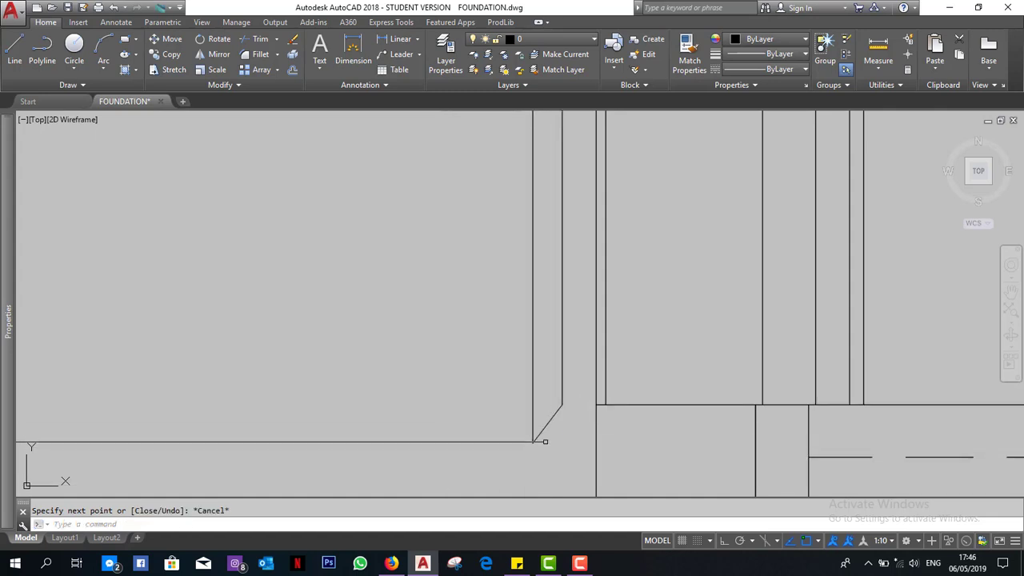
# Draw a horizontal line across the top of the wall from the outermost cladding line to the innermost wall line
pyautogui.scroll(-5, 545, 440)
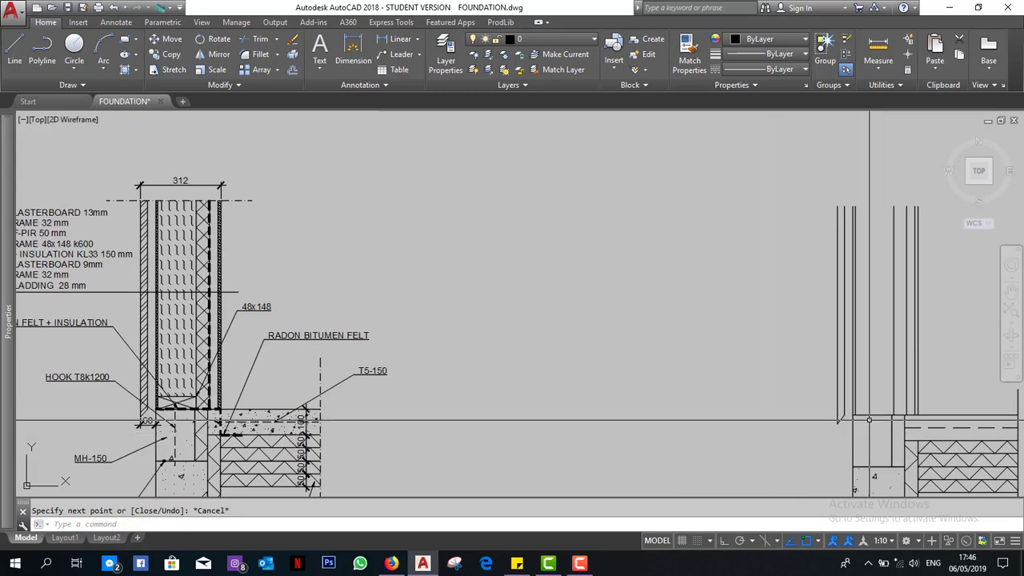
pyautogui.scroll(6, 818, 415)
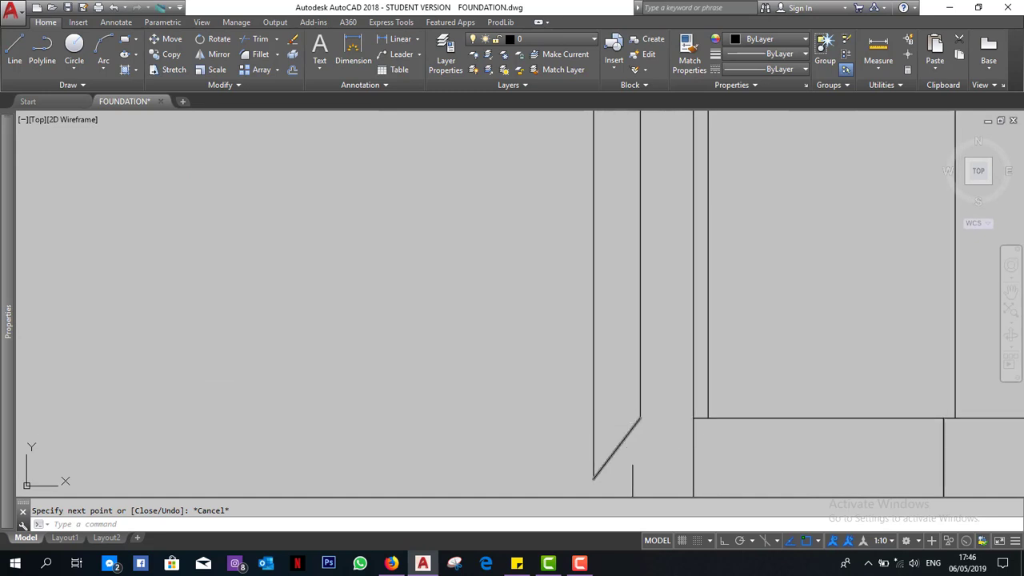
pyautogui.scroll(-4, 603, 400)
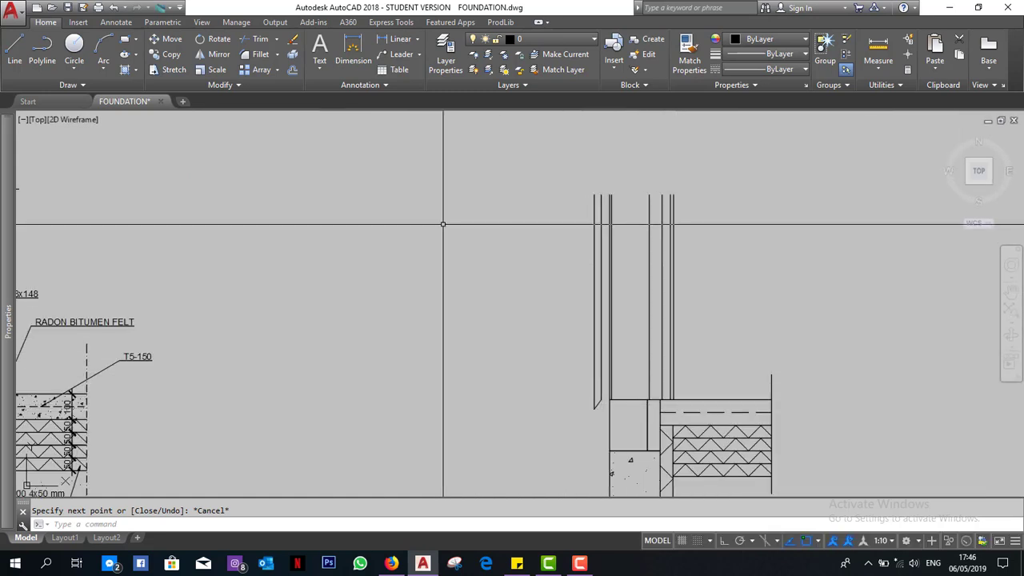
pyautogui.scroll(2, 610, 295)
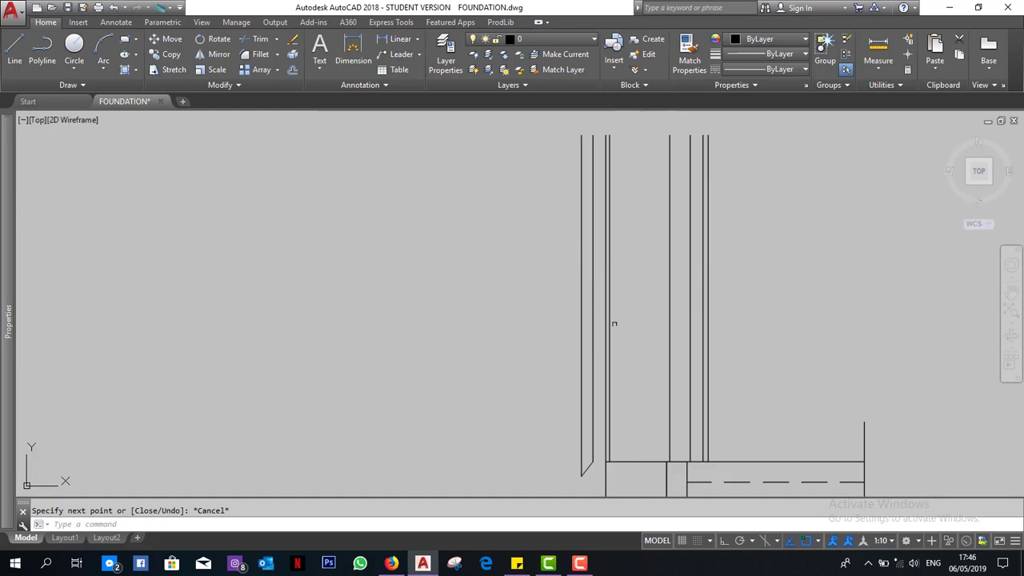
pyautogui.moveTo(641, 277); pyautogui.dragTo(607, 339, button='middle')
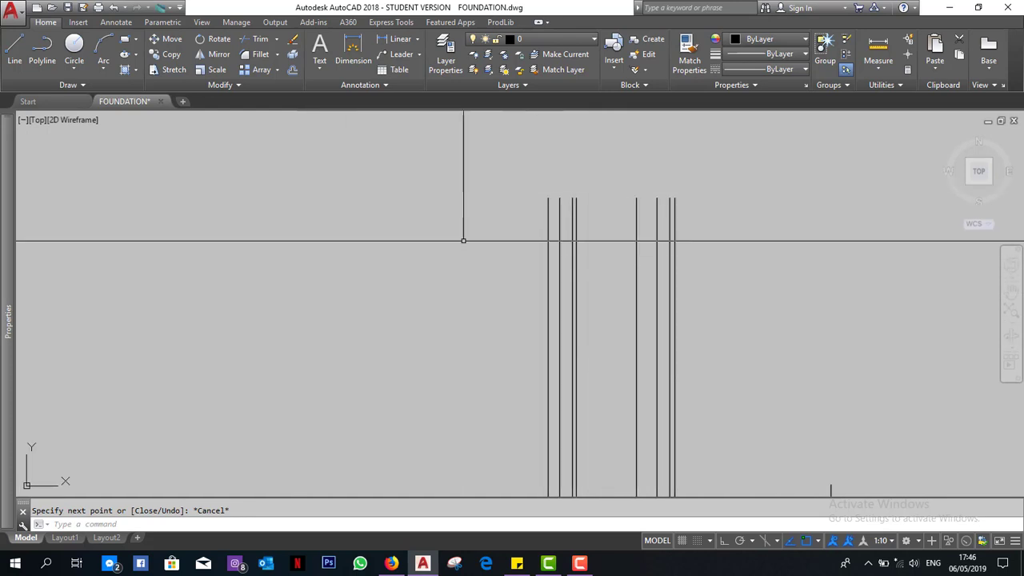
pyautogui.click(14, 49)
pyautogui.scroll(2, 530, 259)
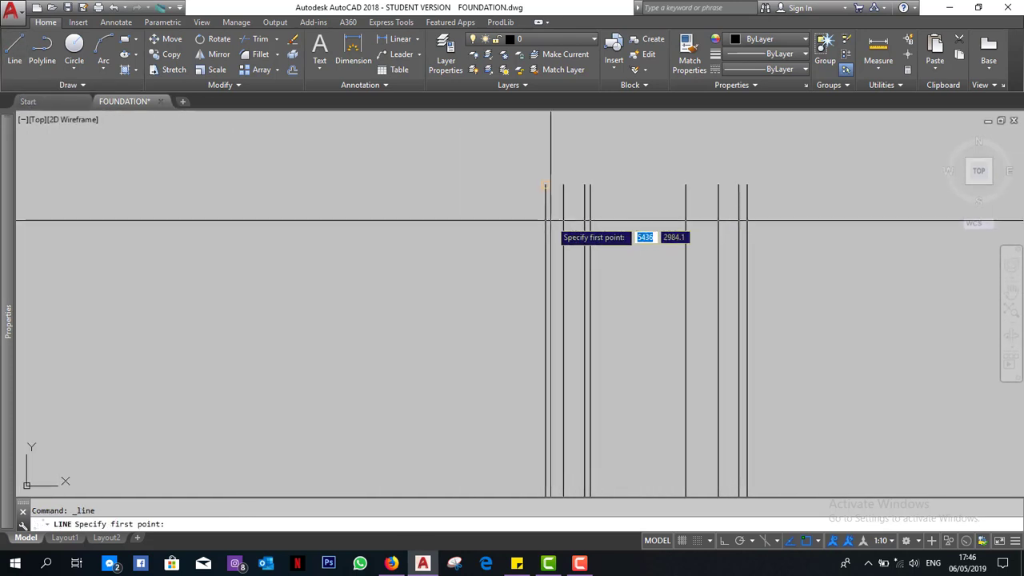
pyautogui.click(544, 184)
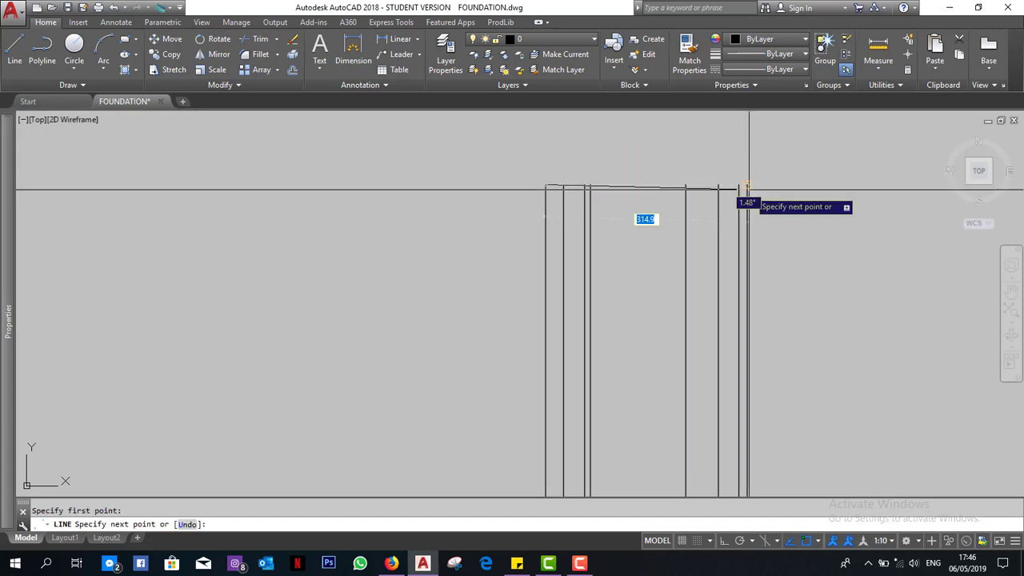
pyautogui.click(746, 185)
pyautogui.press('Escape')
# Stretch both ends of the wall's horizontal top line outward past the wall's sides, and save the drawing
pyautogui.click(643, 203)
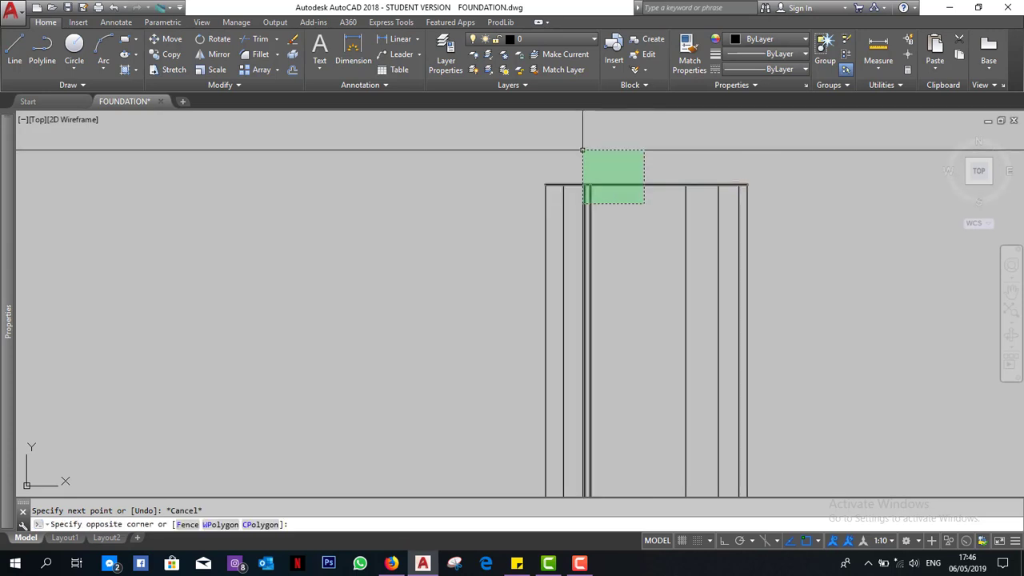
pyautogui.click(582, 150)
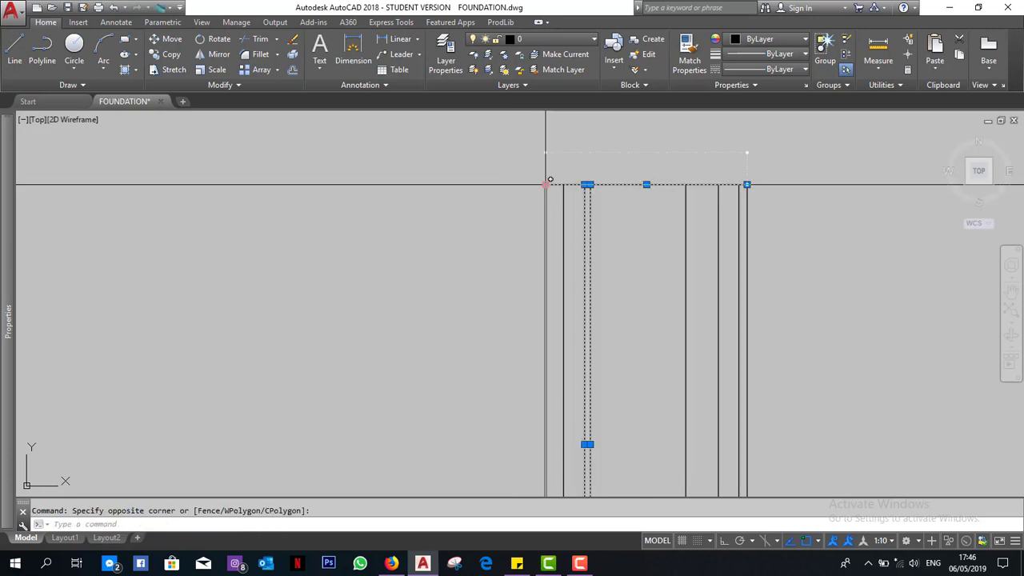
pyautogui.click(545, 185)
pyautogui.click(427, 185)
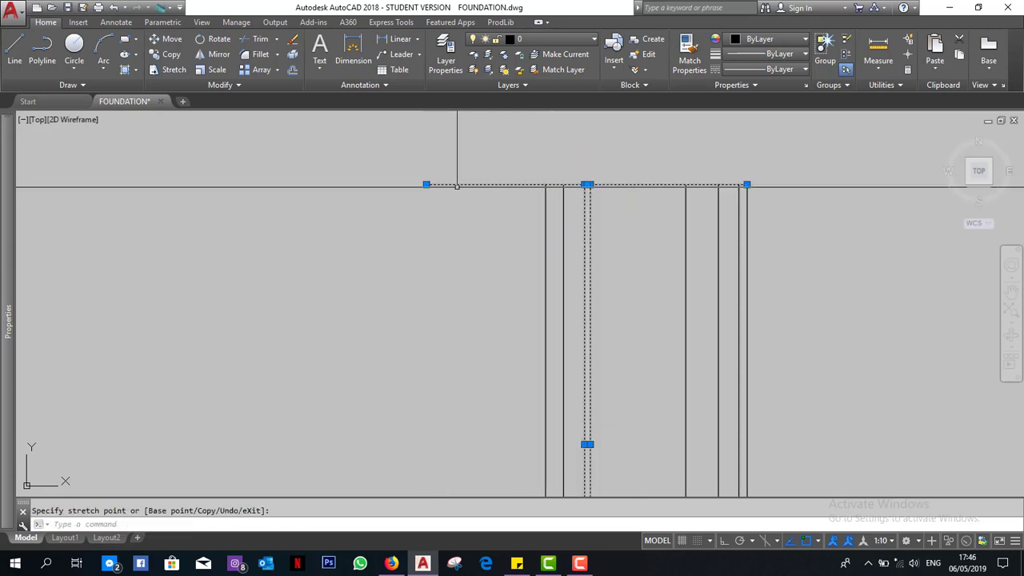
pyautogui.click(747, 185)
pyautogui.click(863, 183)
pyautogui.press('Escape')
pyautogui.scroll(-2, 645, 280)
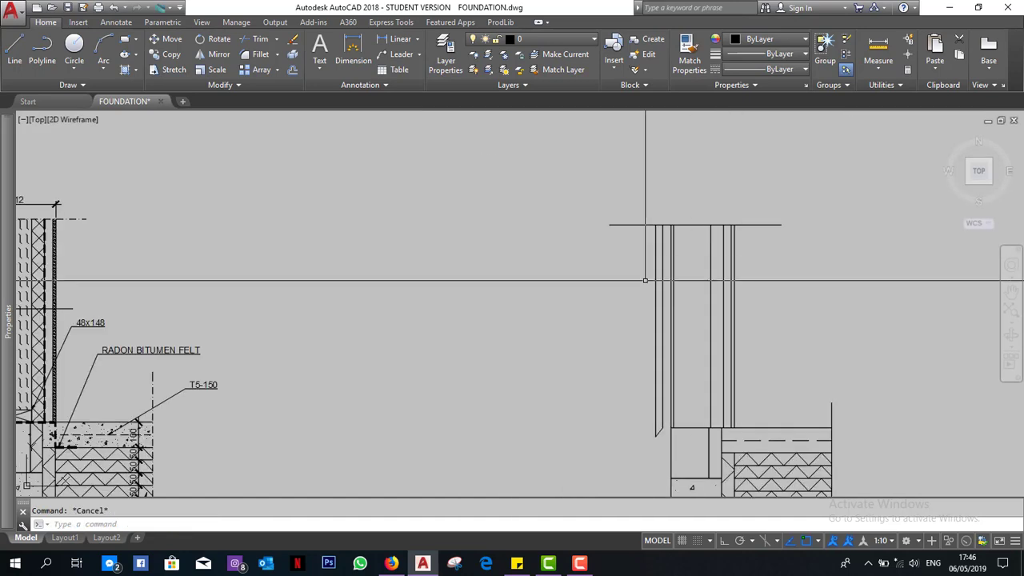
pyautogui.scroll(-2, 541, 329)
pyautogui.moveTo(526, 368); pyautogui.dragTo(462, 256, button='middle')
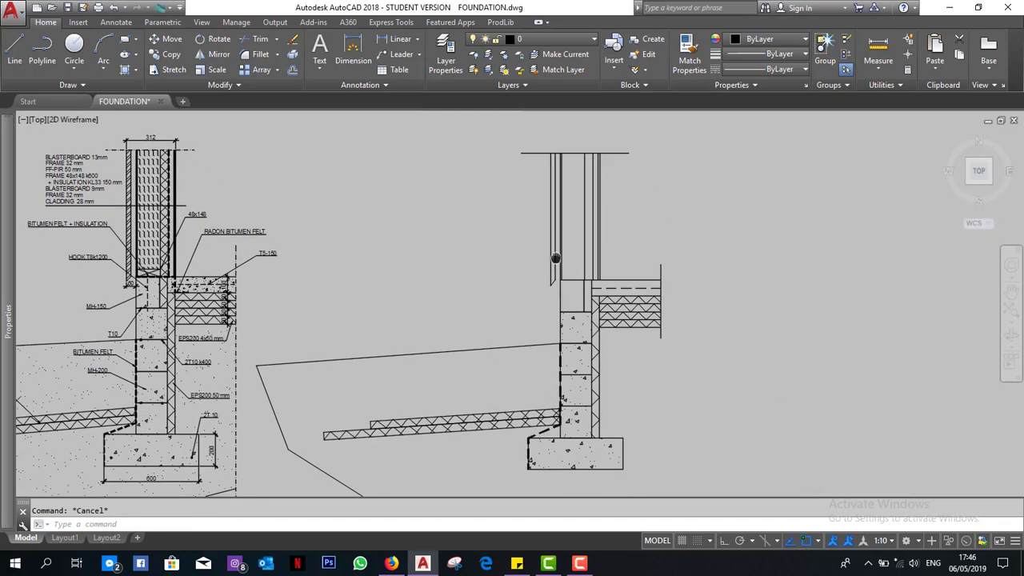
pyautogui.hotkey('ctrl', 's')
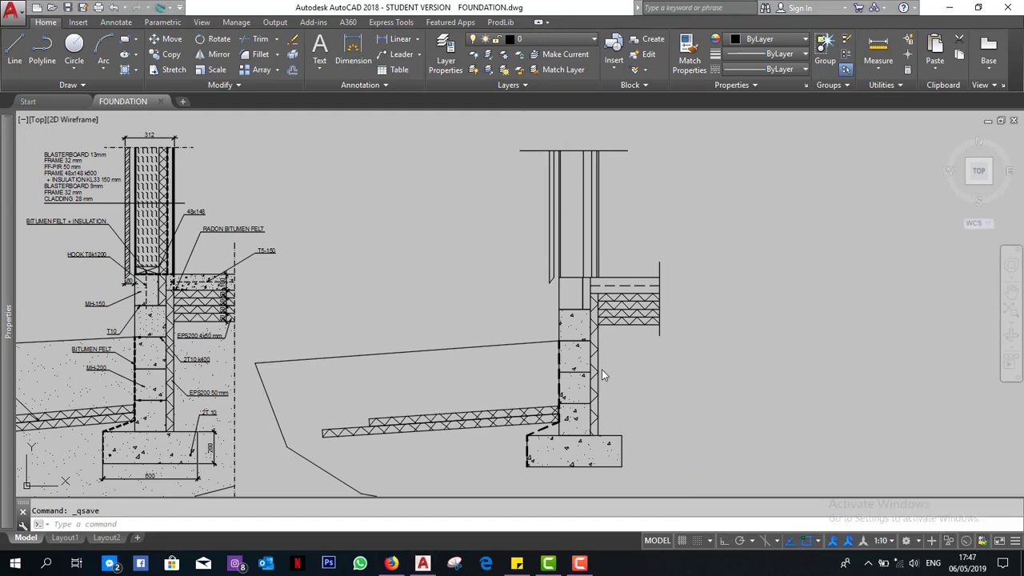
# Compare the redrawn section with the reference detail, from the wall's top line and layers down to the footing, ground outline and underdrain
pyautogui.scroll(-5, 598, 372)
pyautogui.scroll(5, 594, 370)
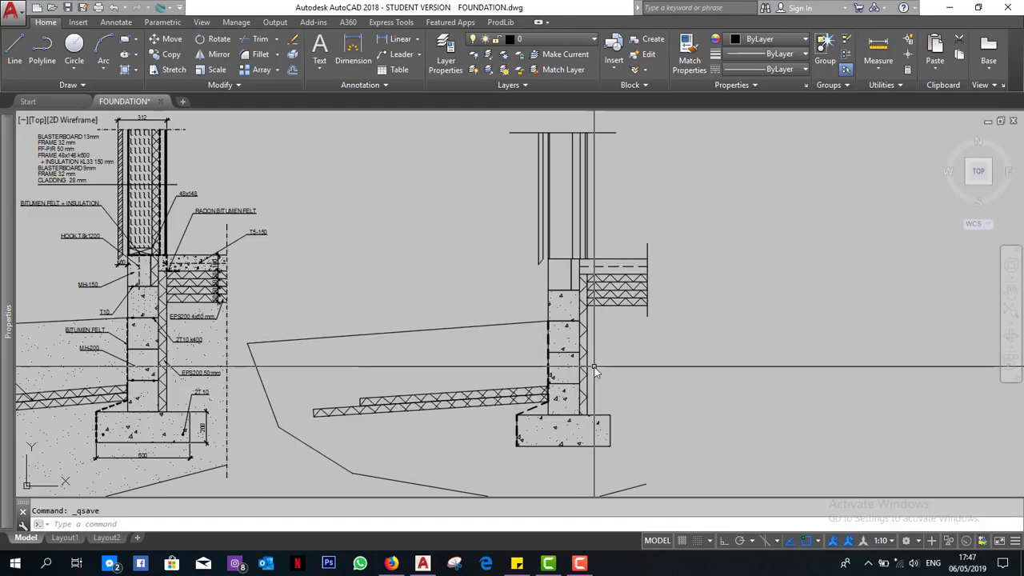
pyautogui.scroll(3, 551, 280)
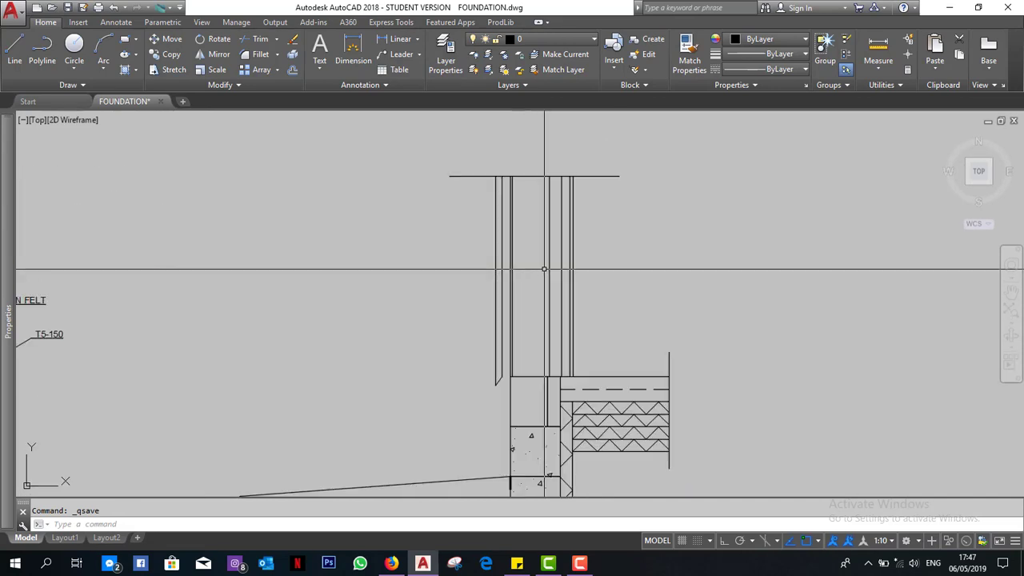
pyautogui.scroll(-2, 551, 303)
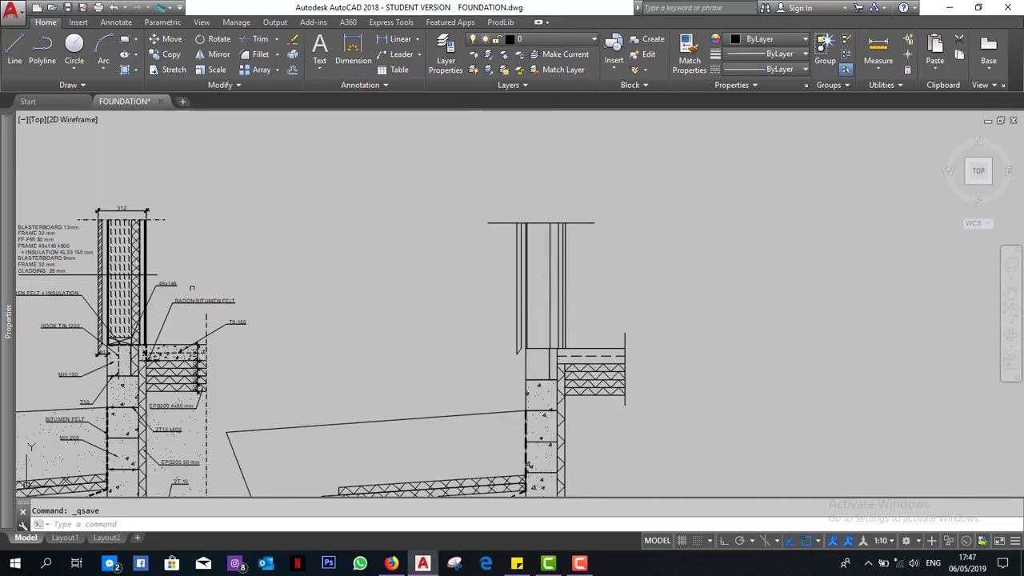
pyautogui.scroll(2, 110, 331)
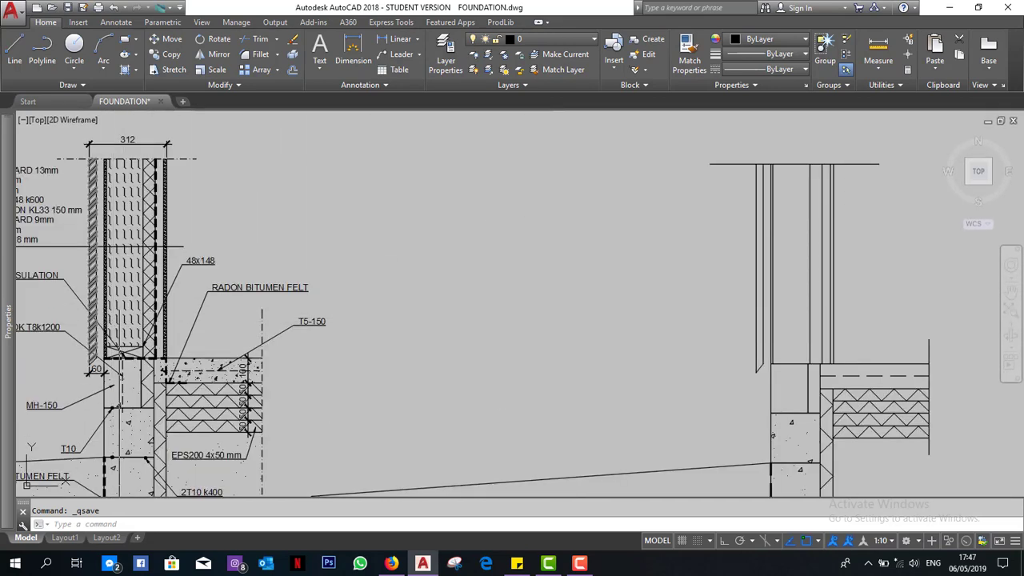
pyautogui.scroll(-2, 365, 331)
pyautogui.moveTo(373, 353); pyautogui.dragTo(494, 309, button='middle')
pyautogui.moveTo(450, 392); pyautogui.dragTo(589, 277, button='middle')
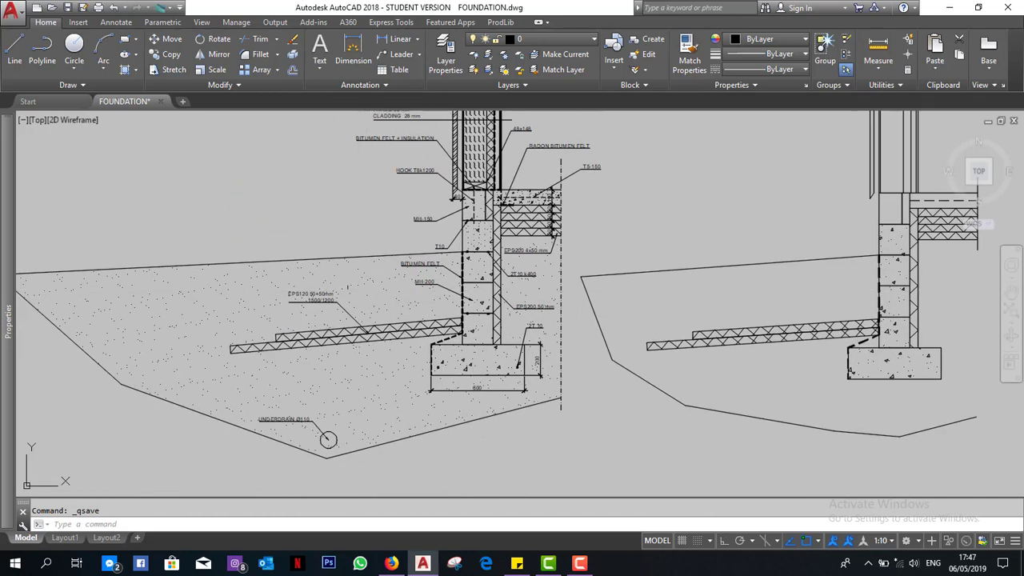
pyautogui.scroll(-3, 480, 299)
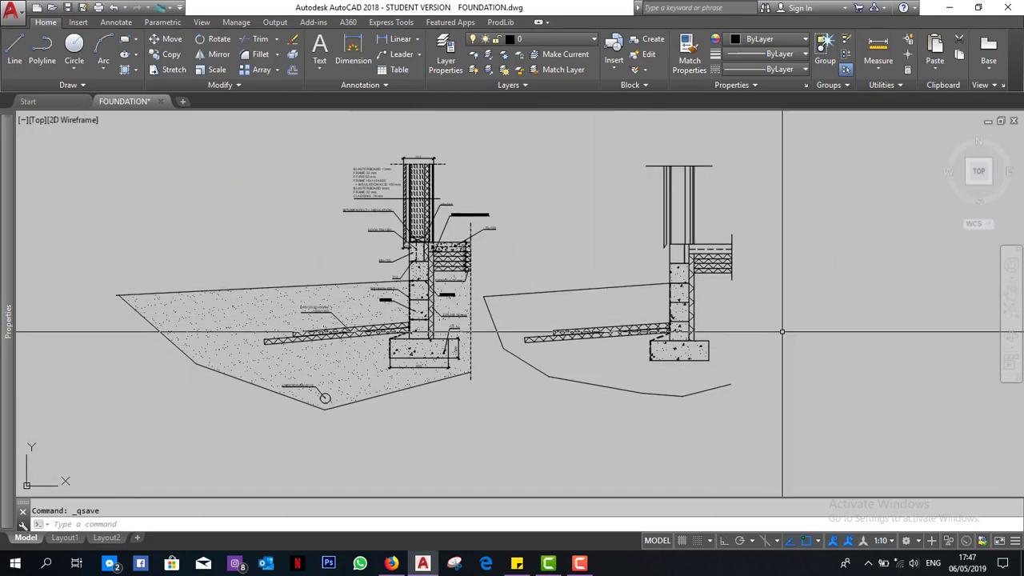
pyautogui.scroll(5, 697, 283)
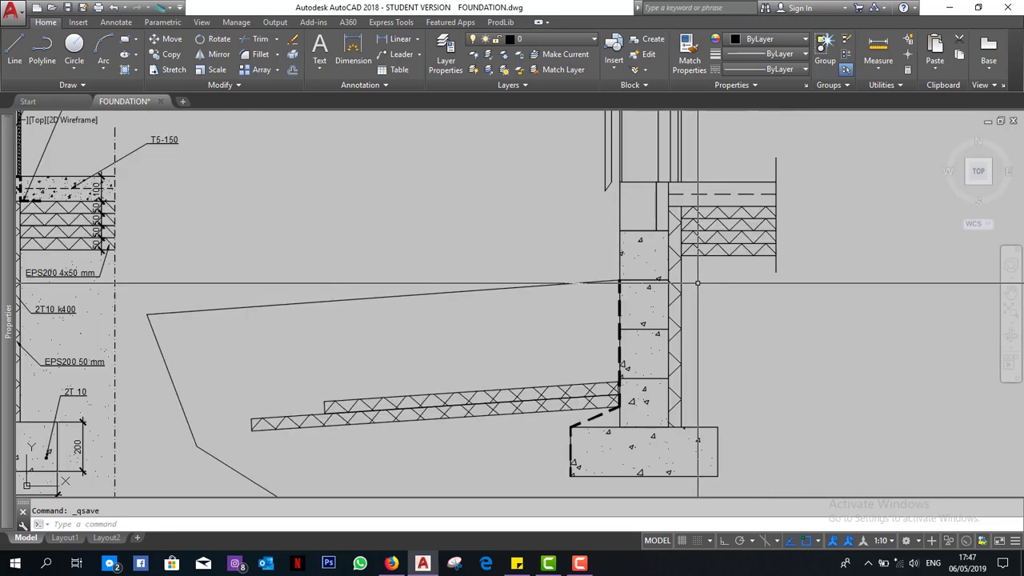
pyautogui.scroll(-2, 698, 283)
pyautogui.moveTo(729, 306); pyautogui.dragTo(635, 352, button='middle')
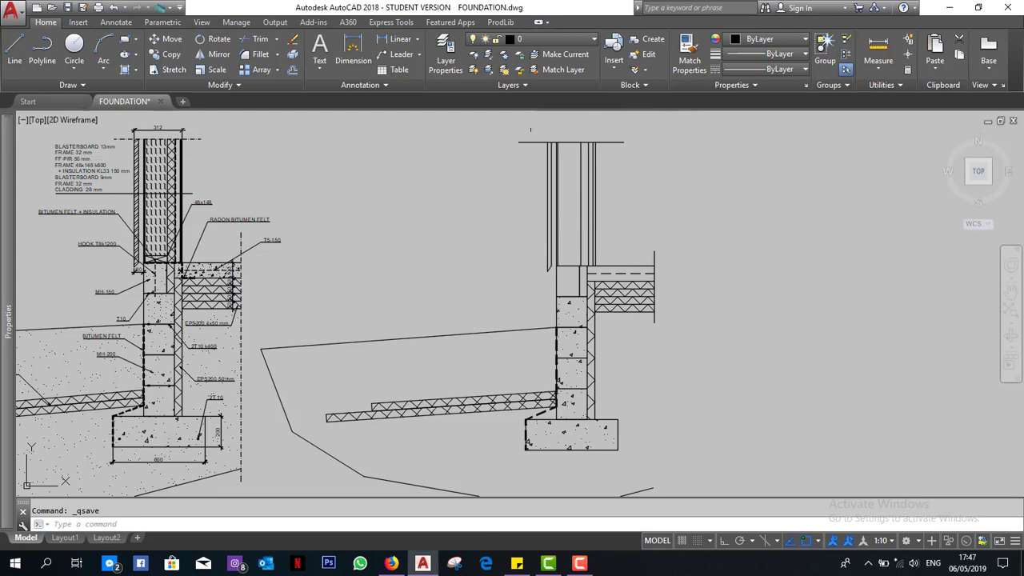